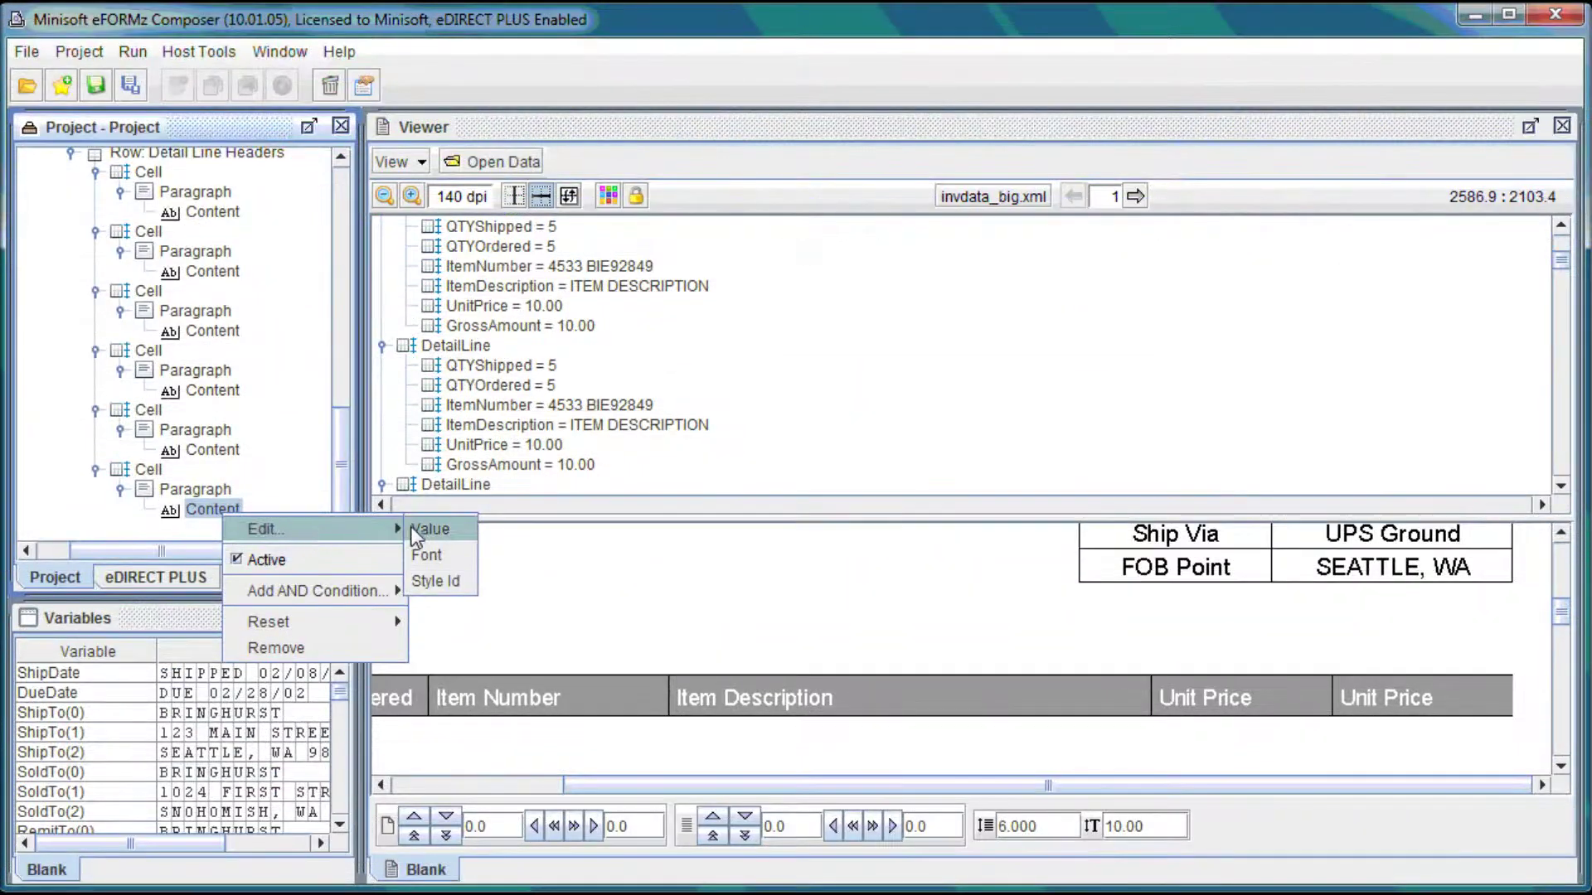
Change the text of the last cell in the Detail Line Headers row to "Gross Amount".
{"action": "left_click", "coordinate": [423, 529]}
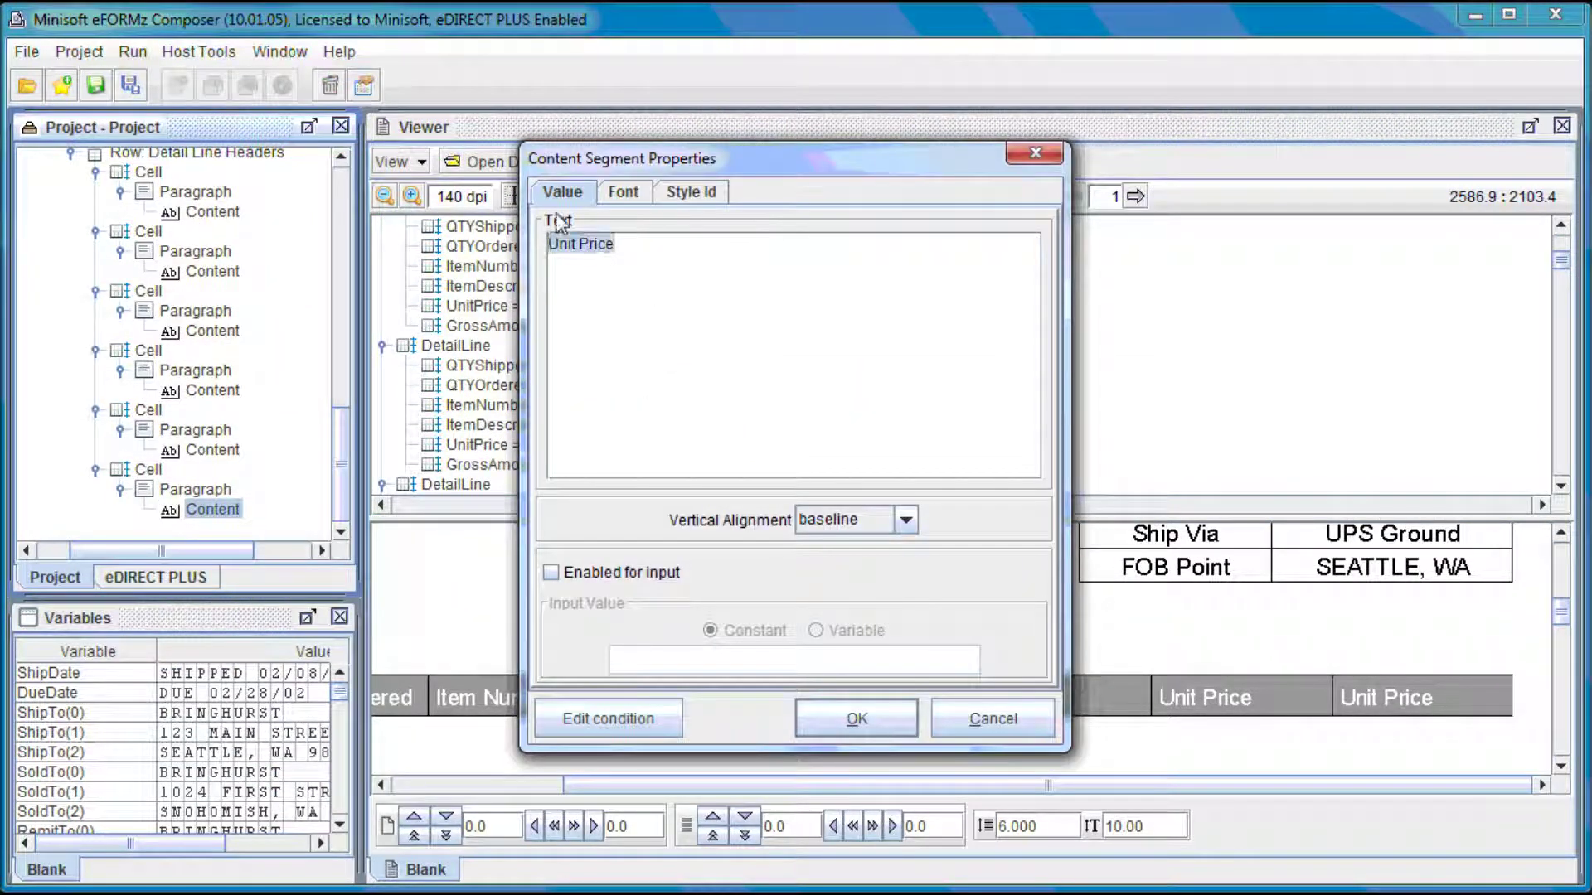
{"action": "key", "text": "Caps_Lock"}
{"action": "type", "text": "G"}
{"action": "key", "text": "Caps_Lock"}
{"action": "type", "text": "ross a"}
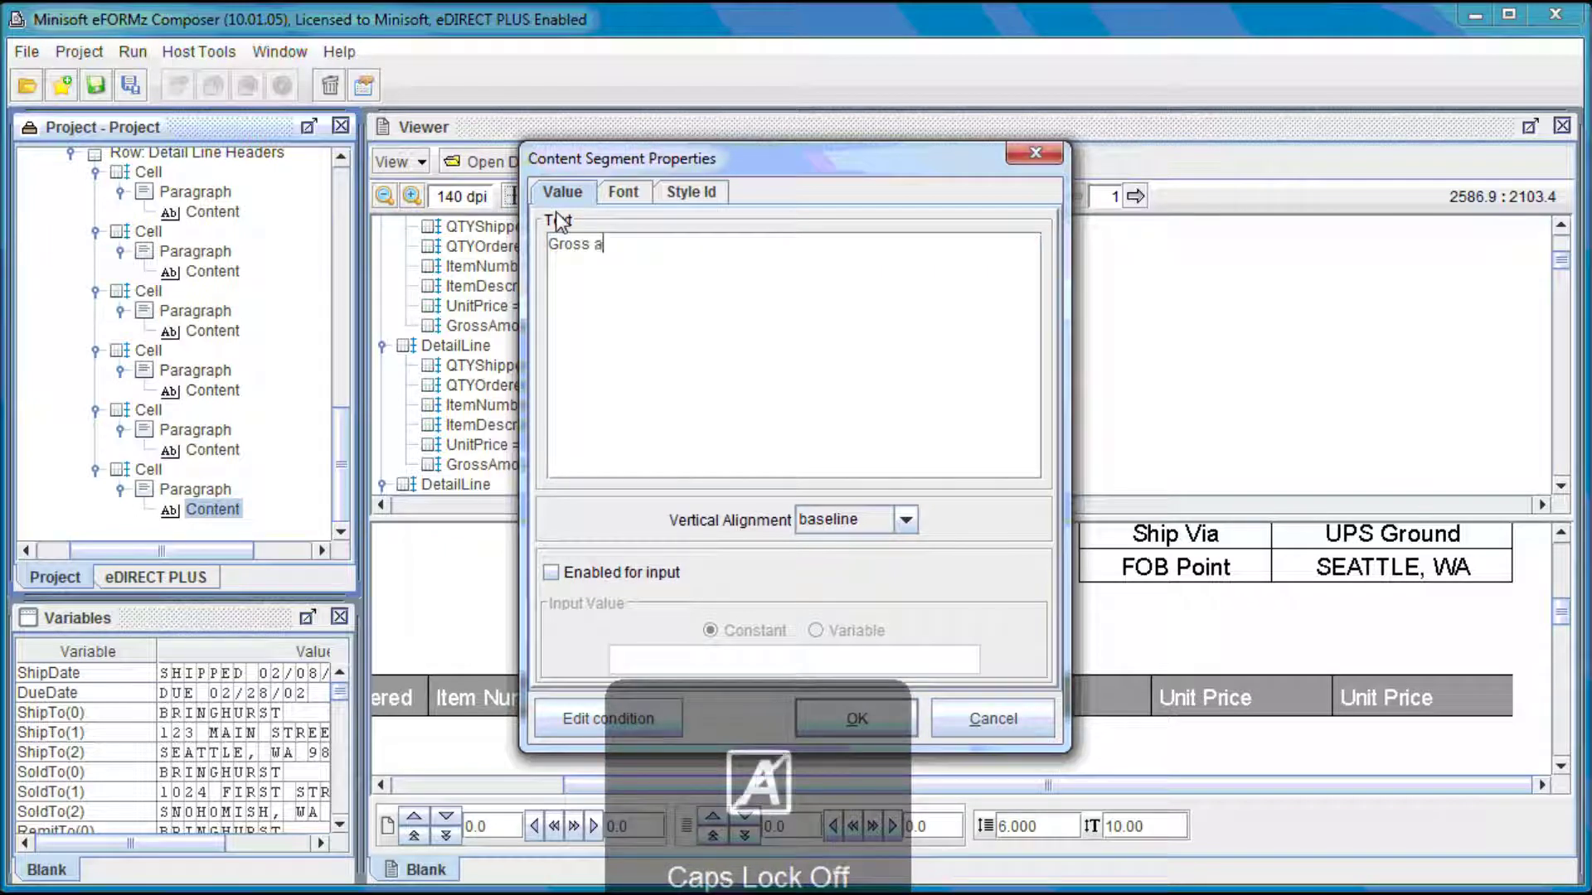
{"action": "key", "text": "BackSpace"}
{"action": "key", "text": "Caps_Lock"}
{"action": "type", "text": "A"}
{"action": "key", "text": "Caps_Lock"}
{"action": "type", "text": "mount"}
{"action": "left_click", "coordinate": [862, 716]}
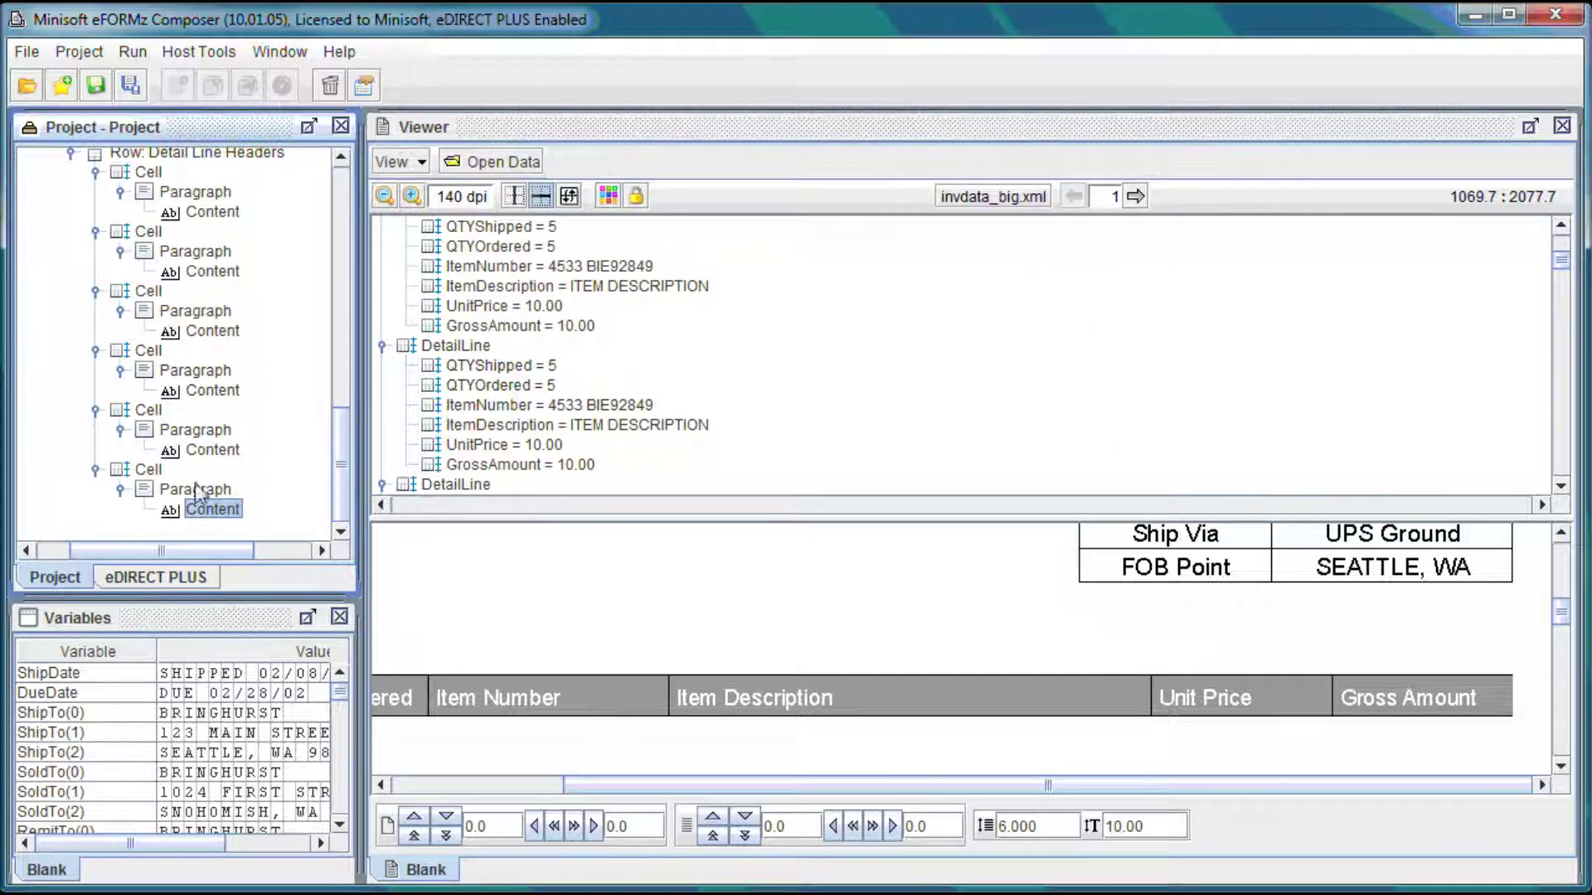
Give the Gross Amount header cell a solid right border with a thickness of 5.
{"action": "right_click", "coordinate": [152, 468]}
{"action": "mouse_move", "coordinate": [357, 481]}
{"action": "left_click", "coordinate": [409, 533]}
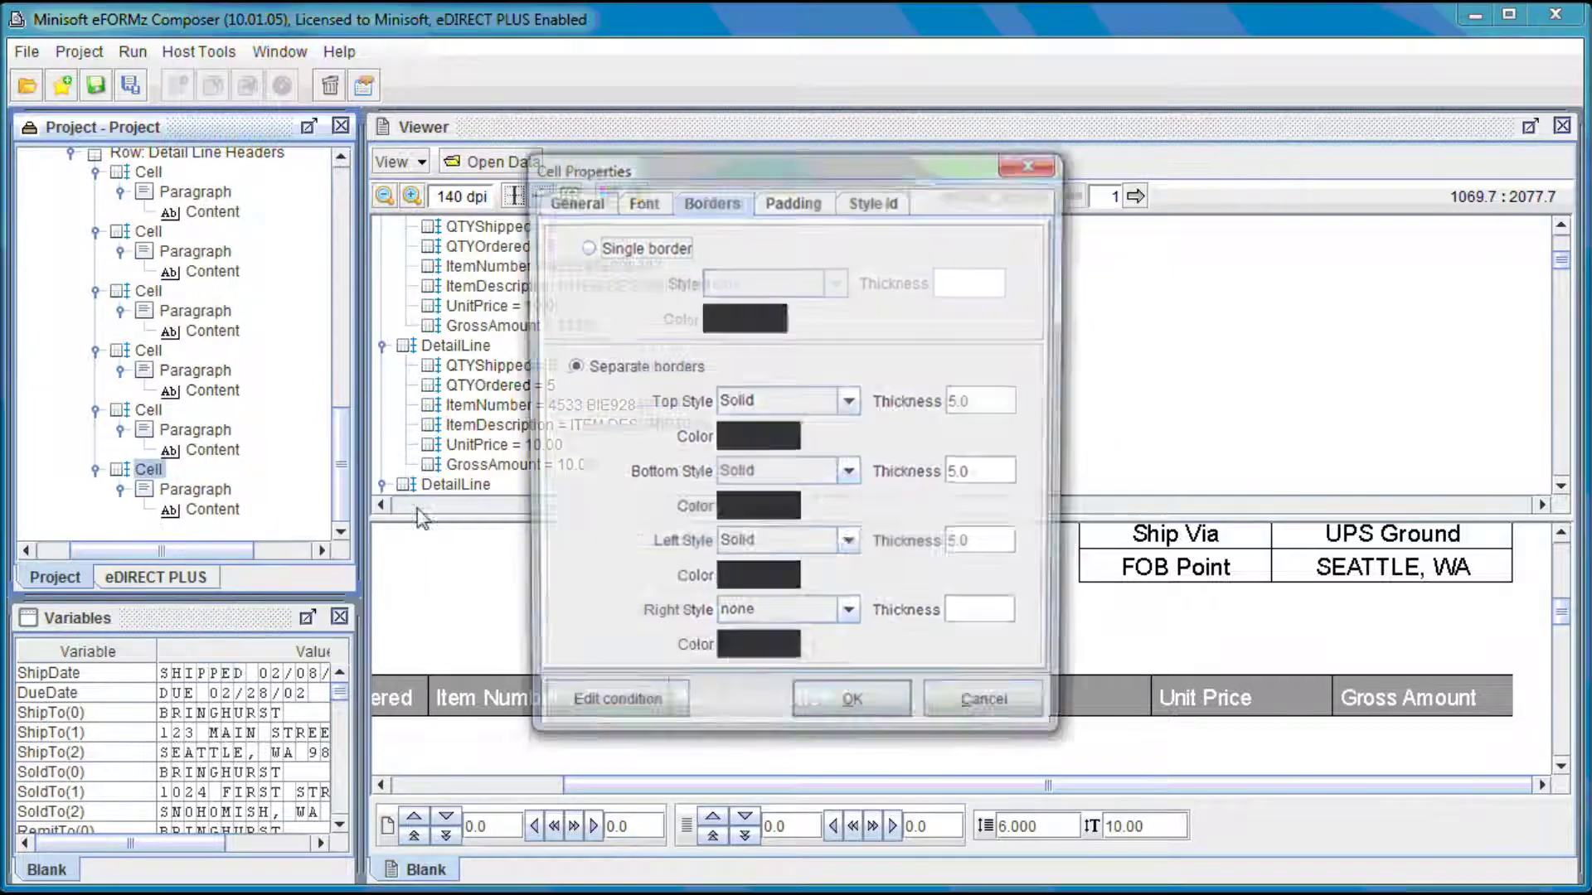
{"action": "left_click", "coordinate": [1008, 626]}
{"action": "type", "text": "5"}
{"action": "left_click", "coordinate": [821, 627]}
{"action": "left_click", "coordinate": [775, 659]}
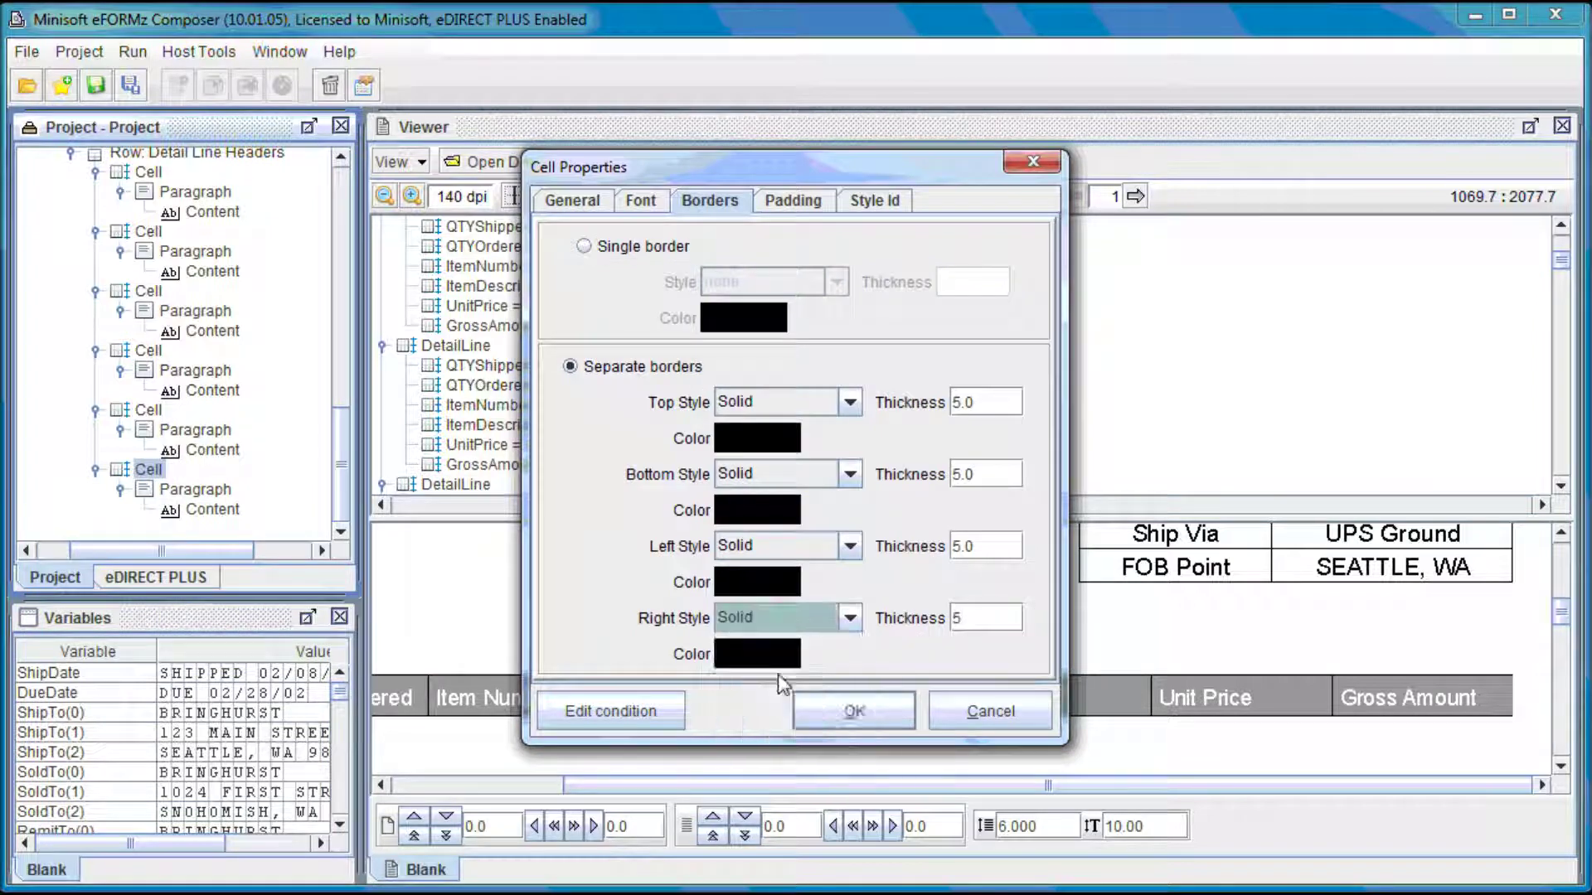
{"action": "left_click", "coordinate": [854, 711]}
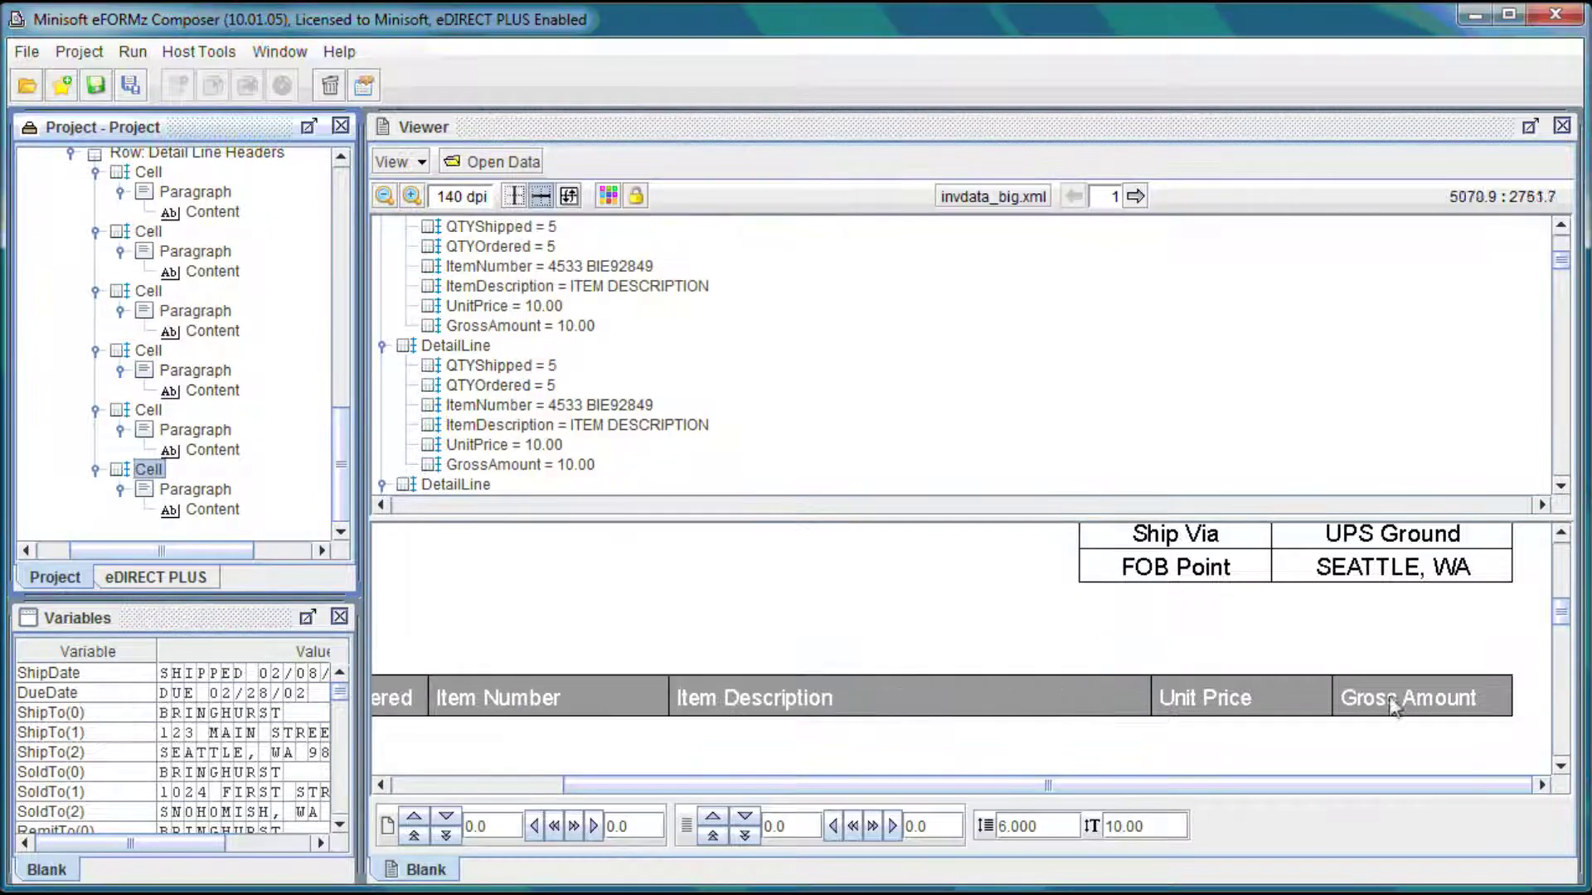
Start a new normal row in the Details table that repeats using the variable ItemNumber.
{"action": "left_click_drag", "start_coordinate": [1290, 786], "coordinate": [1137, 789]}
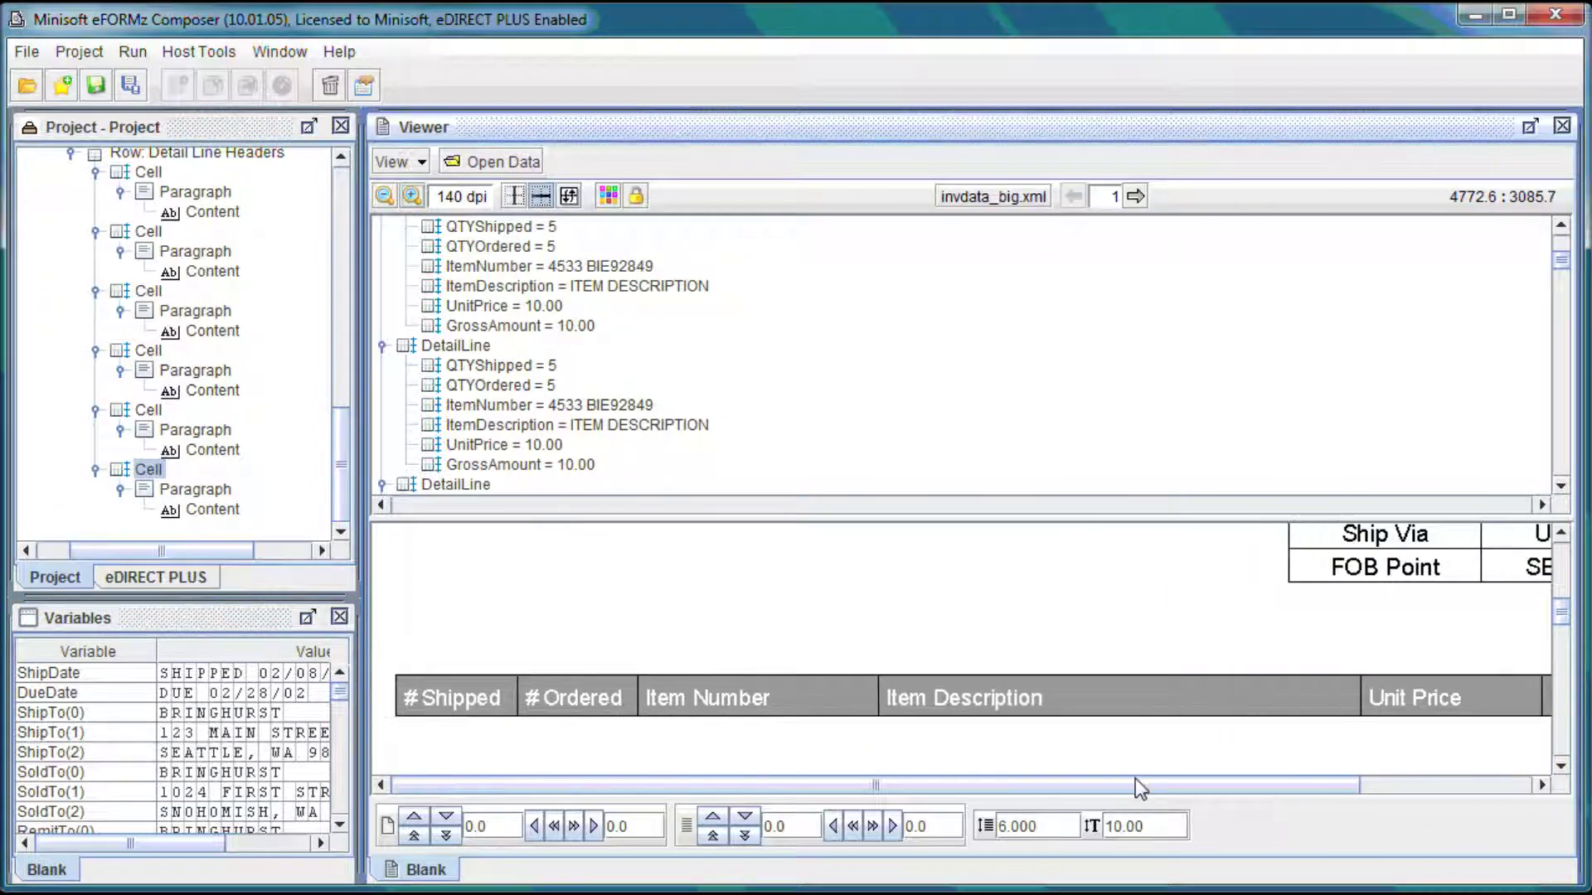
{"action": "left_click_drag", "start_coordinate": [343, 495], "coordinate": [339, 461]}
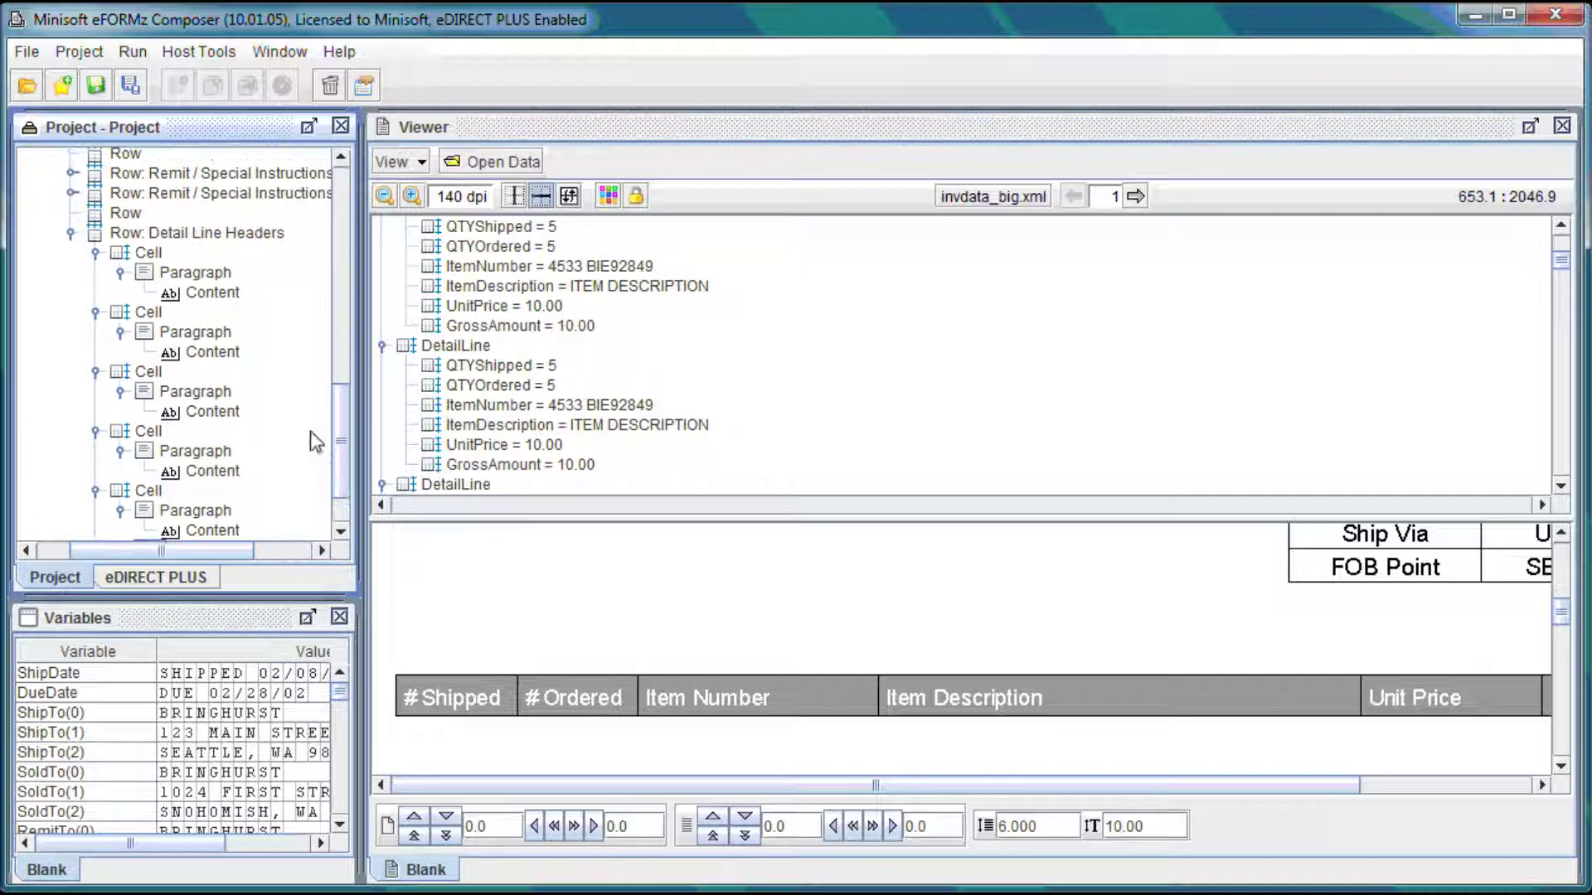
{"action": "left_click", "coordinate": [73, 236]}
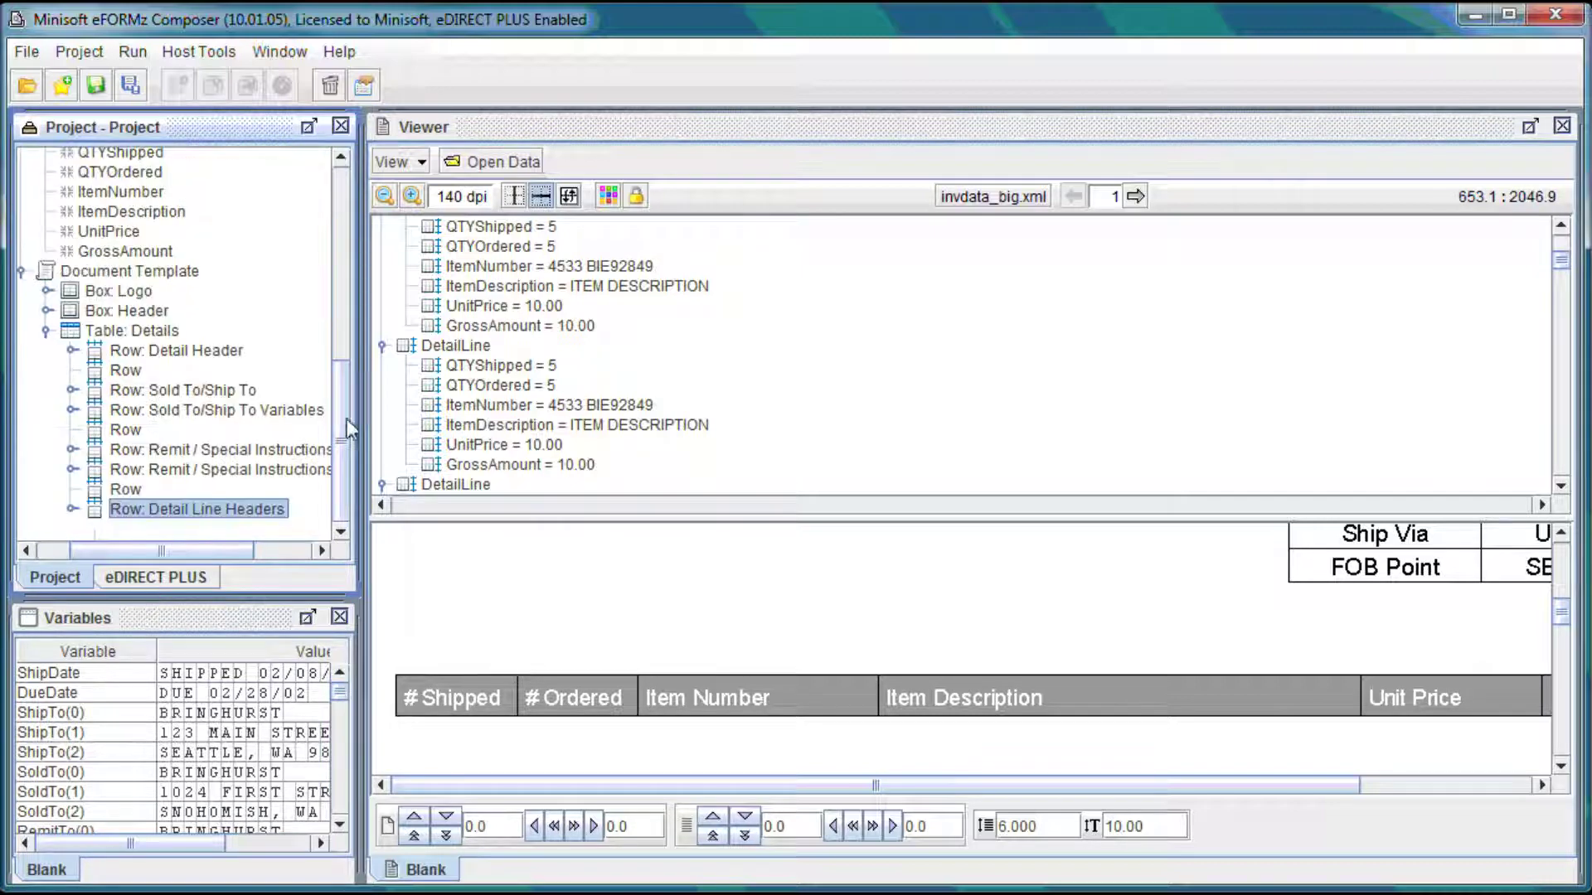
{"action": "right_click", "coordinate": [148, 334]}
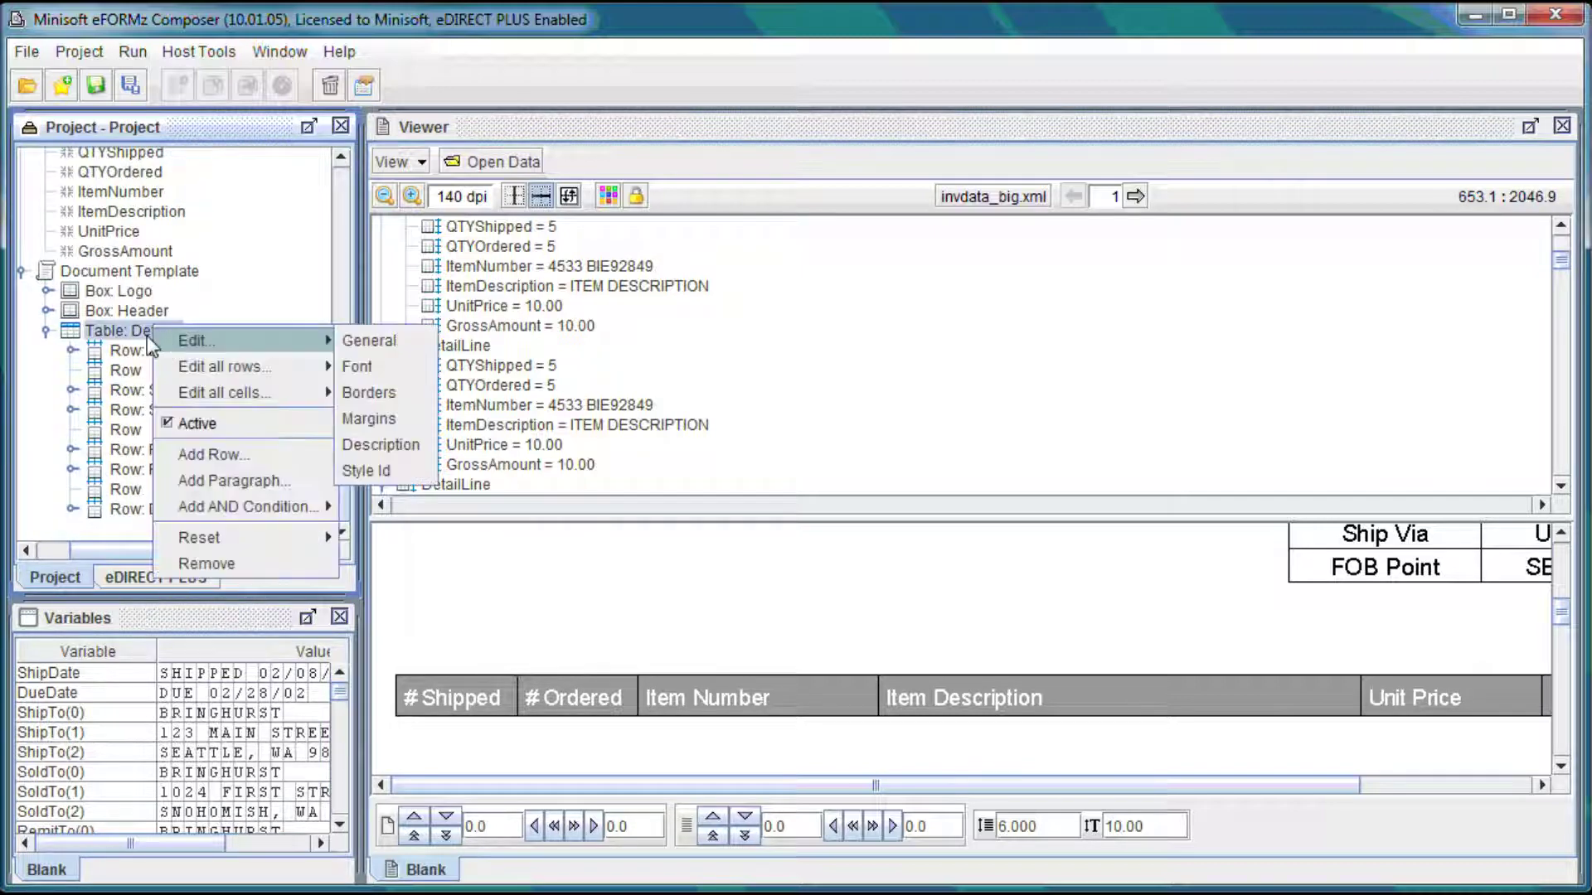
{"action": "left_click", "coordinate": [214, 454]}
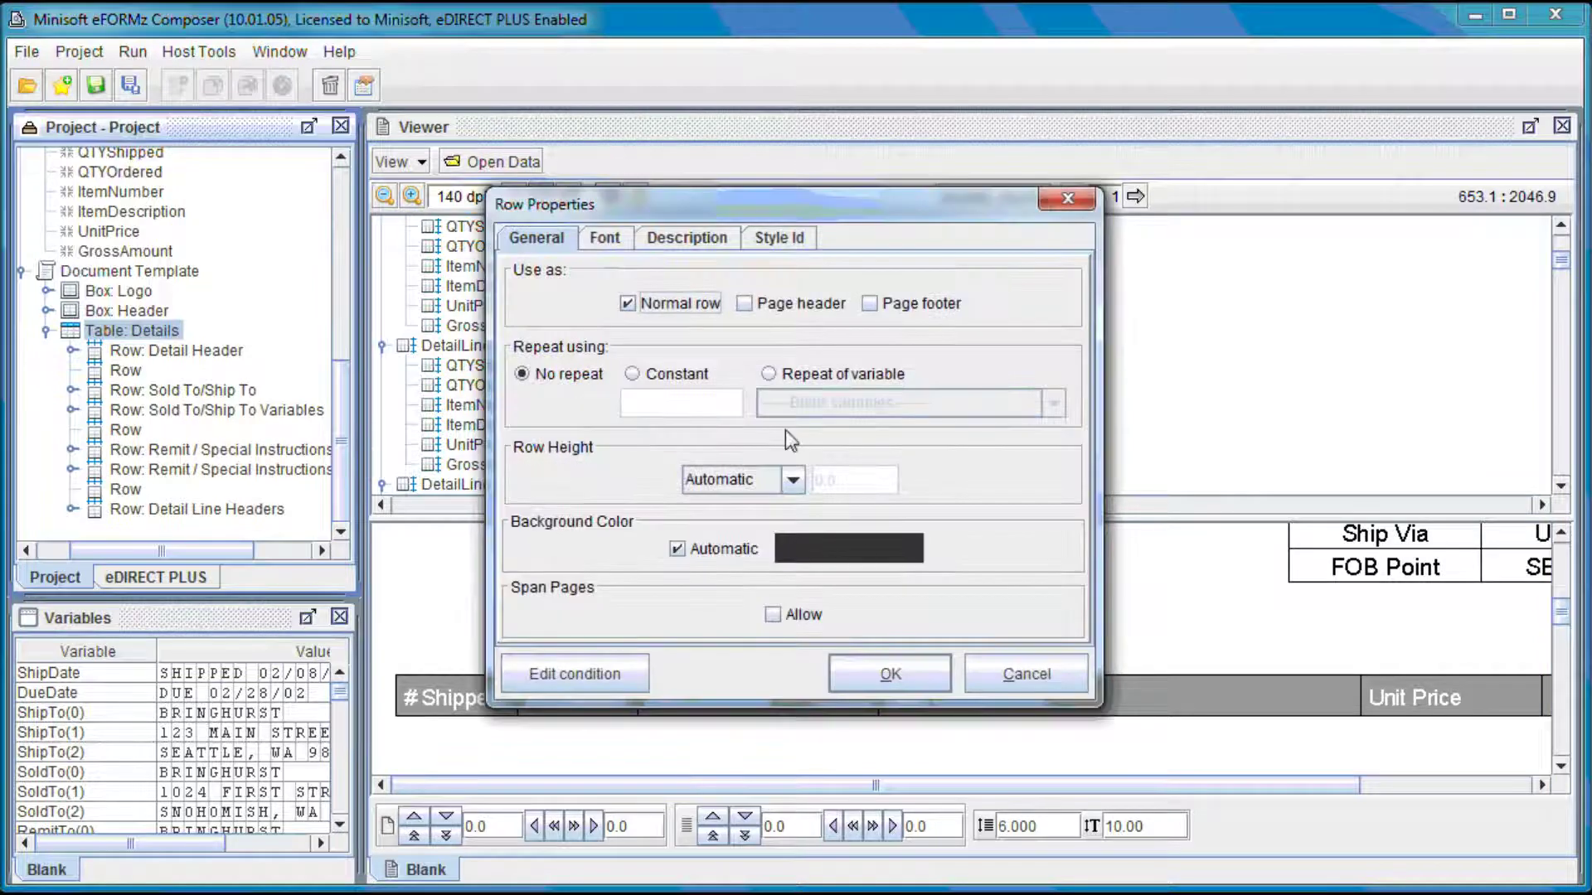
{"action": "left_click", "coordinate": [770, 375]}
{"action": "left_click", "coordinate": [808, 403]}
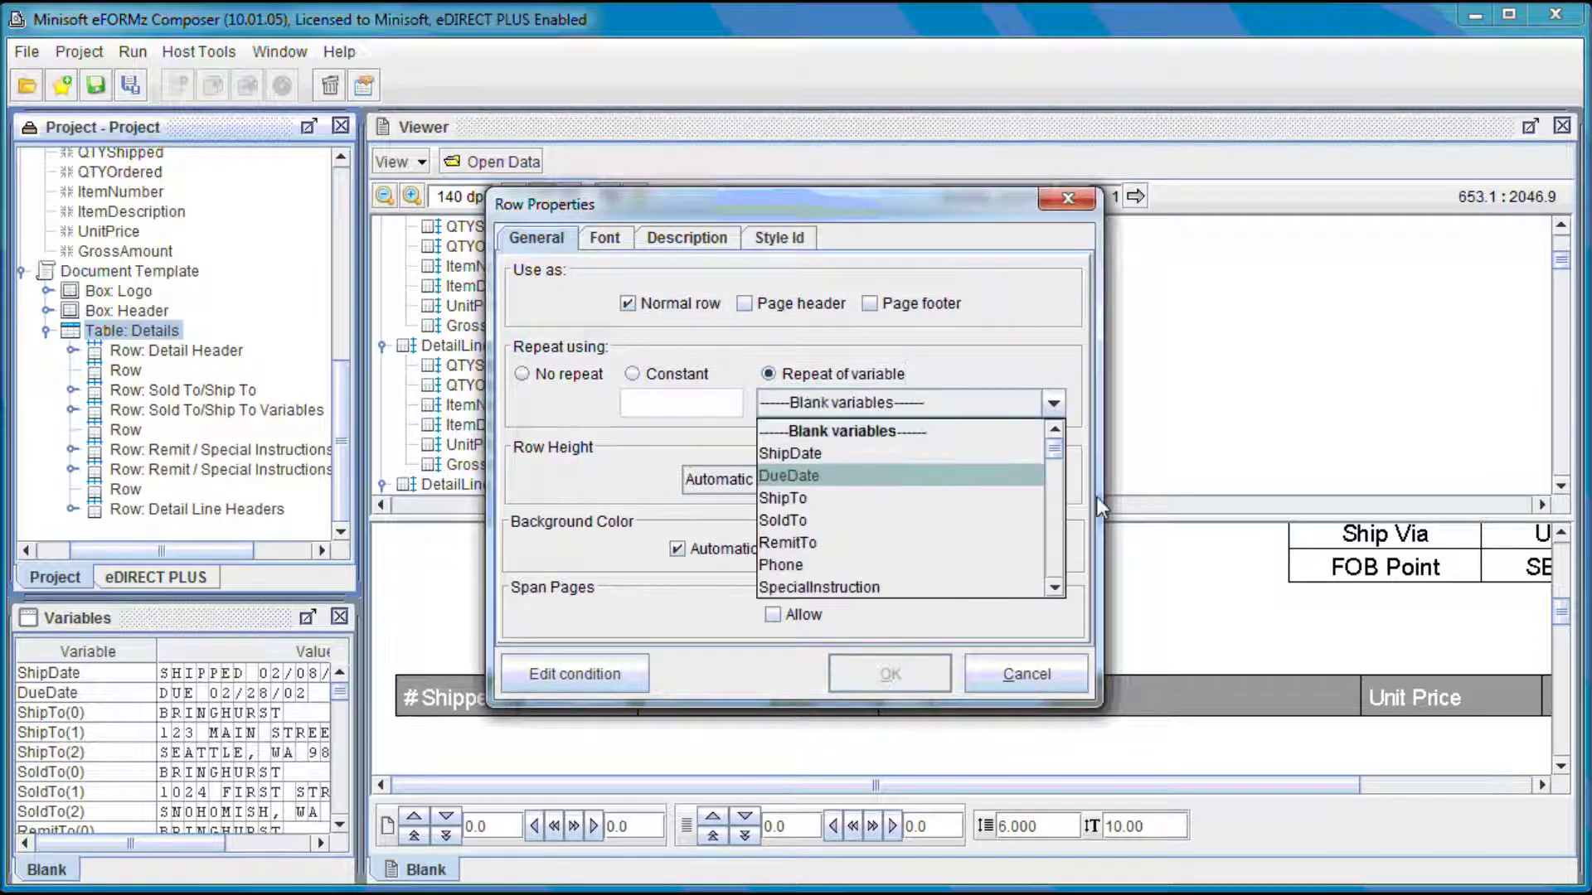
{"action": "left_click_drag", "start_coordinate": [1059, 466], "coordinate": [1055, 518]}
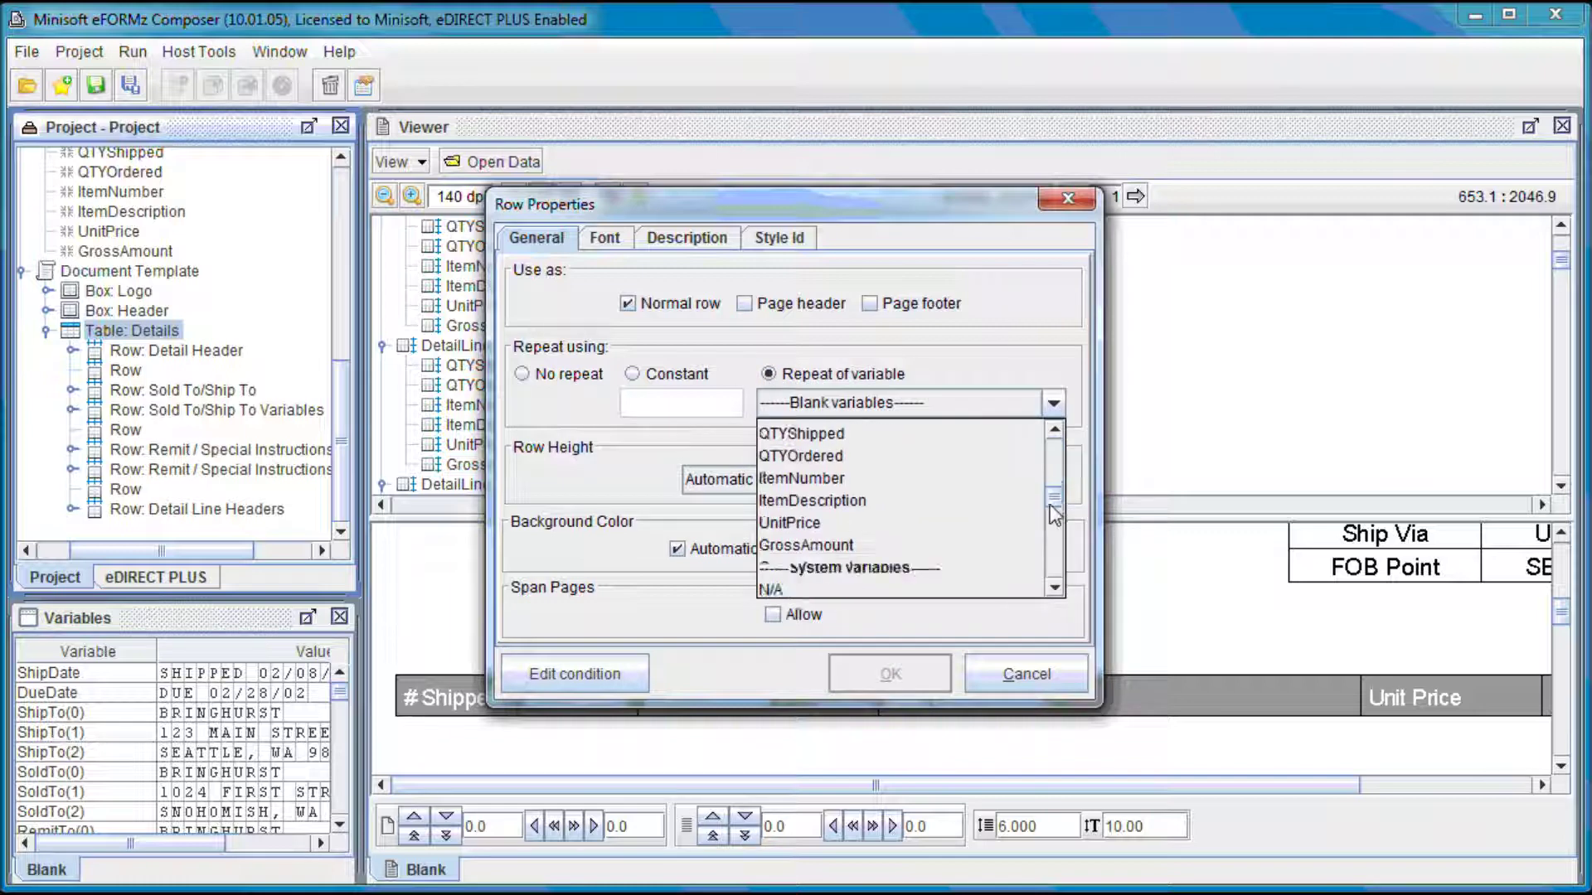
{"action": "left_click", "coordinate": [903, 481]}
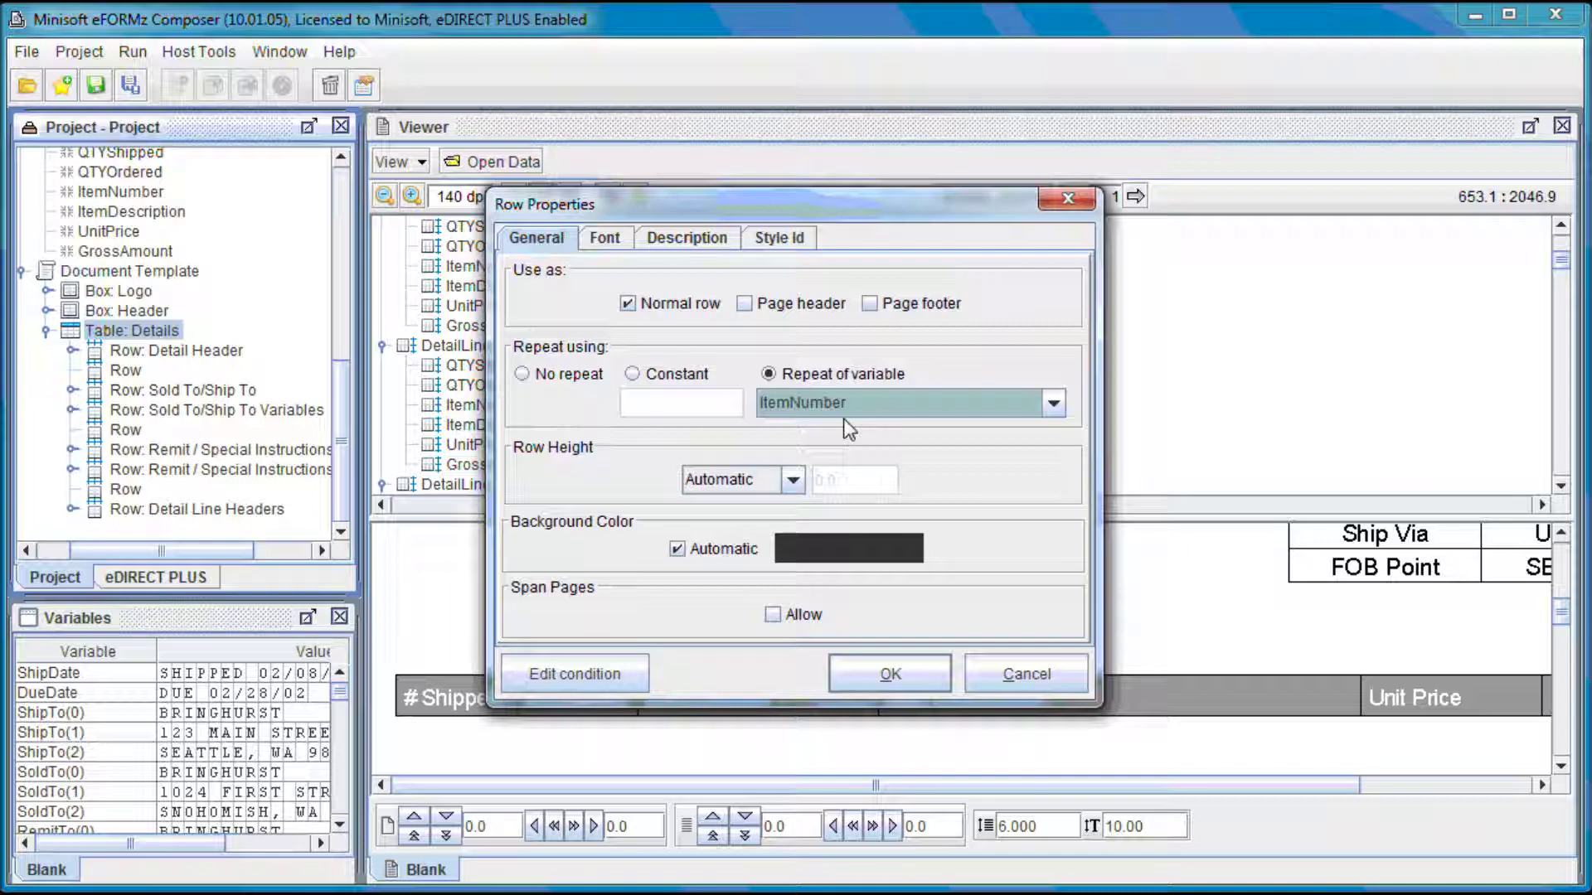
Describe the new repeating row as "Detail Lines" and create it.
{"action": "left_click", "coordinate": [705, 239]}
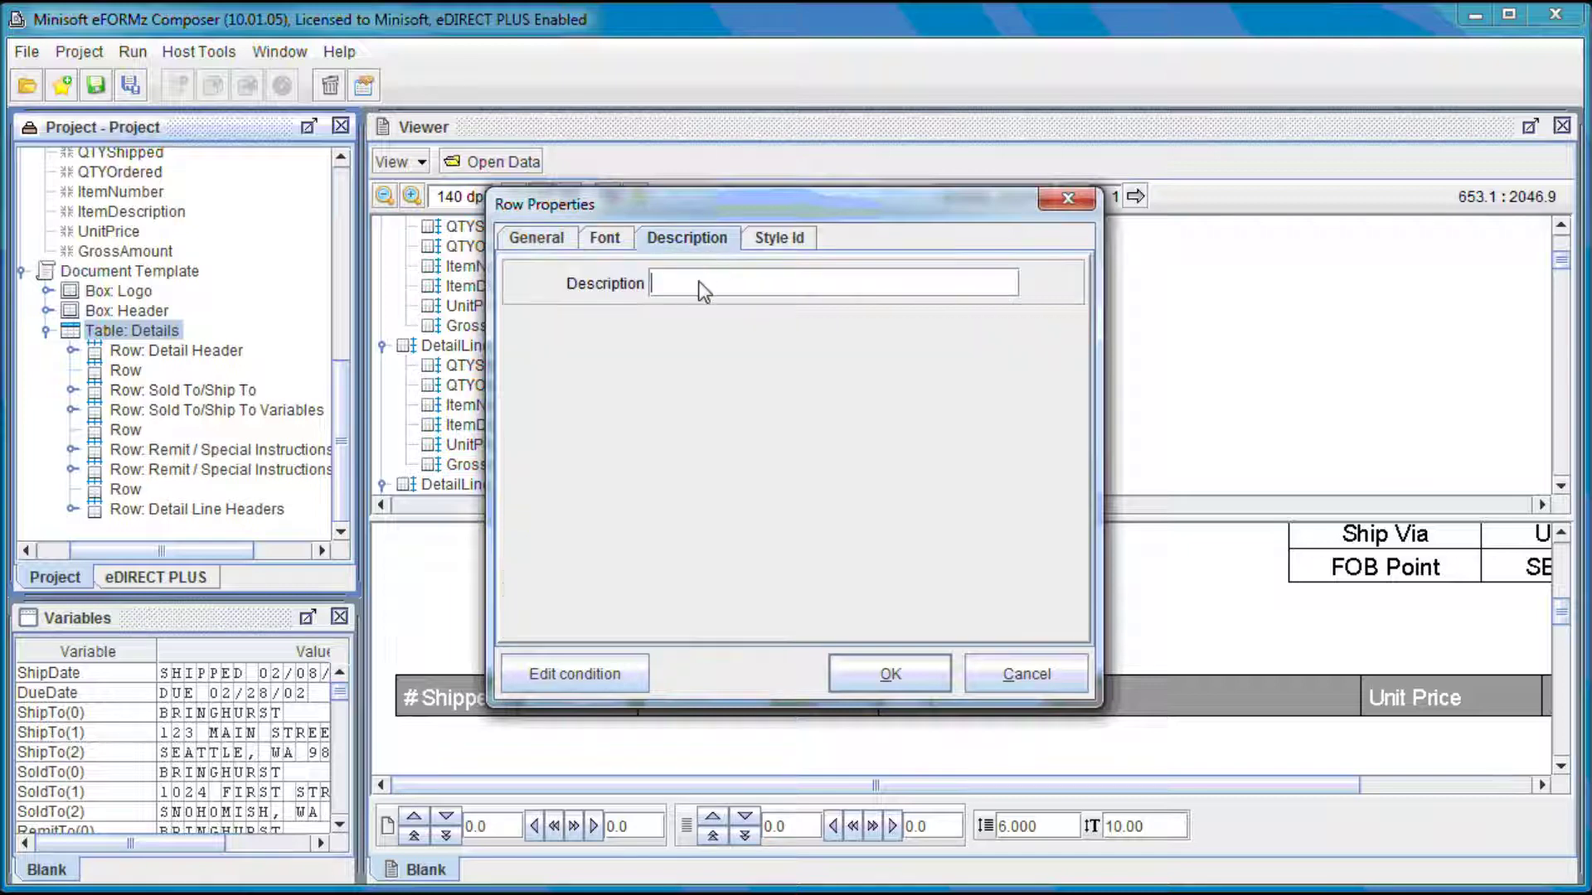
{"action": "key", "text": "Caps_Lock"}
{"action": "type", "text": "D"}
{"action": "key", "text": "Caps_Lock"}
{"action": "type", "text": "etail"}
{"action": "key", "text": "Caps_Lock"}
{"action": "type", "text": "L"}
{"action": "key", "text": "Caps_Lock"}
{"action": "type", "text": "ines"}
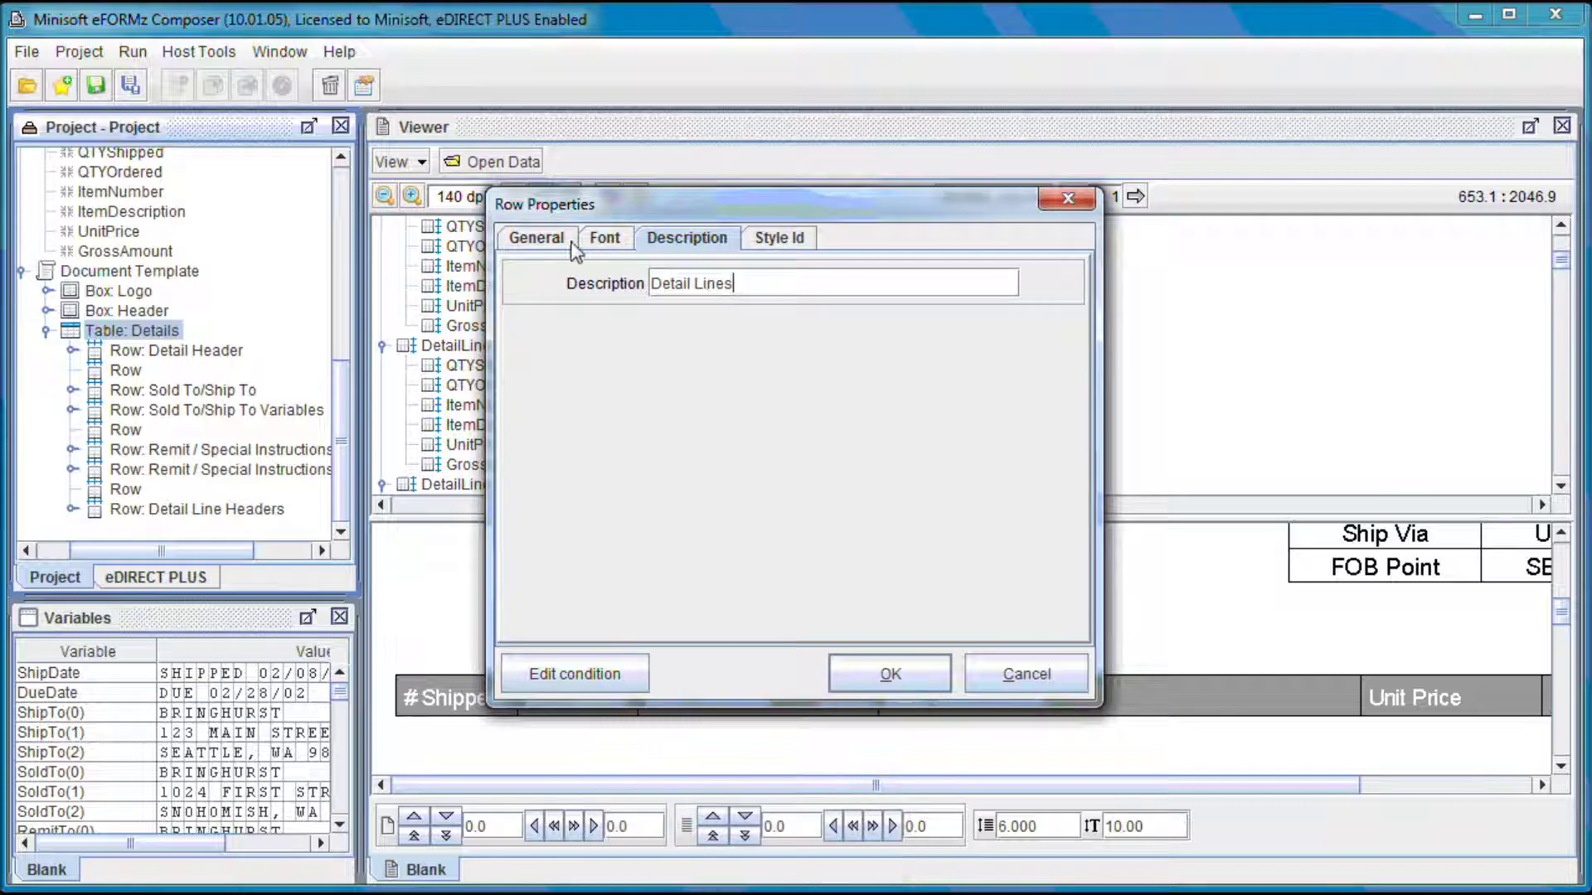
{"action": "left_click", "coordinate": [571, 243]}
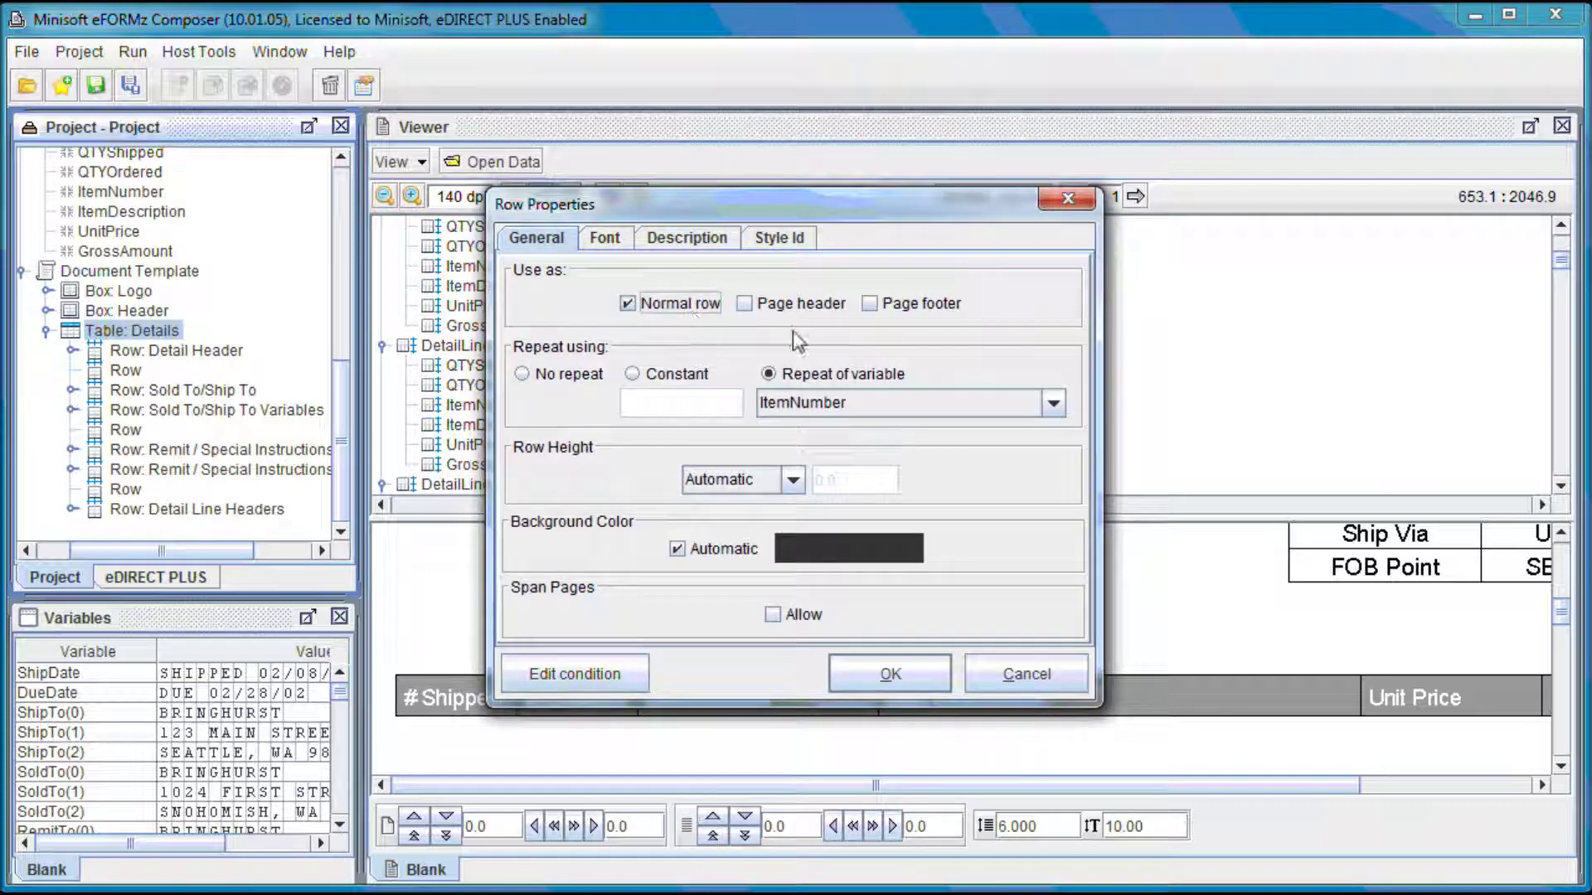
{"action": "left_click", "coordinate": [688, 241]}
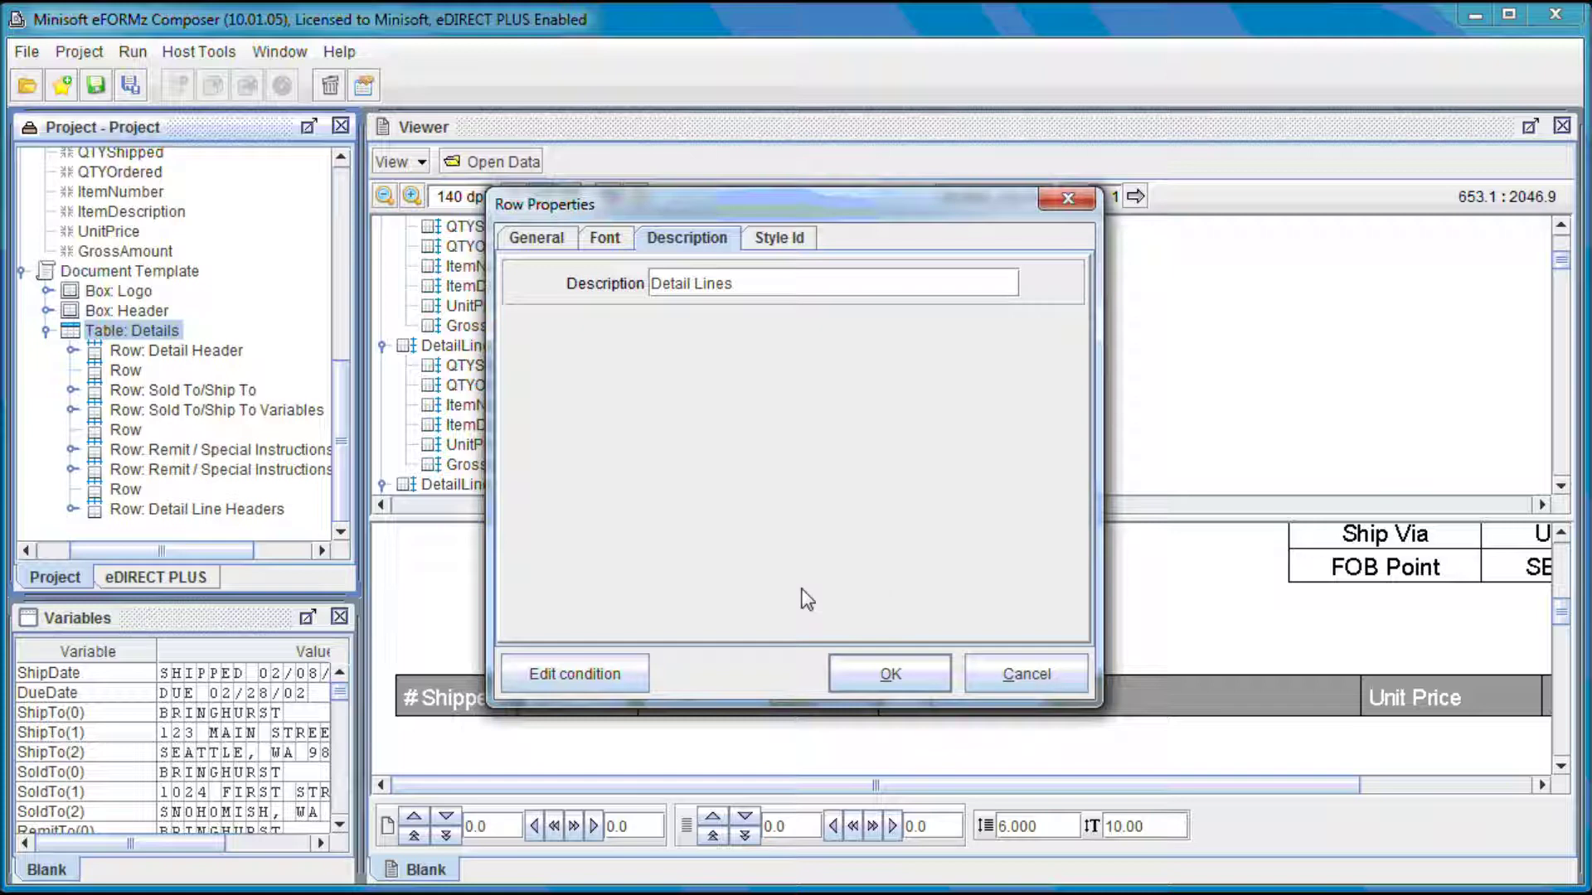
{"action": "left_click", "coordinate": [867, 671]}
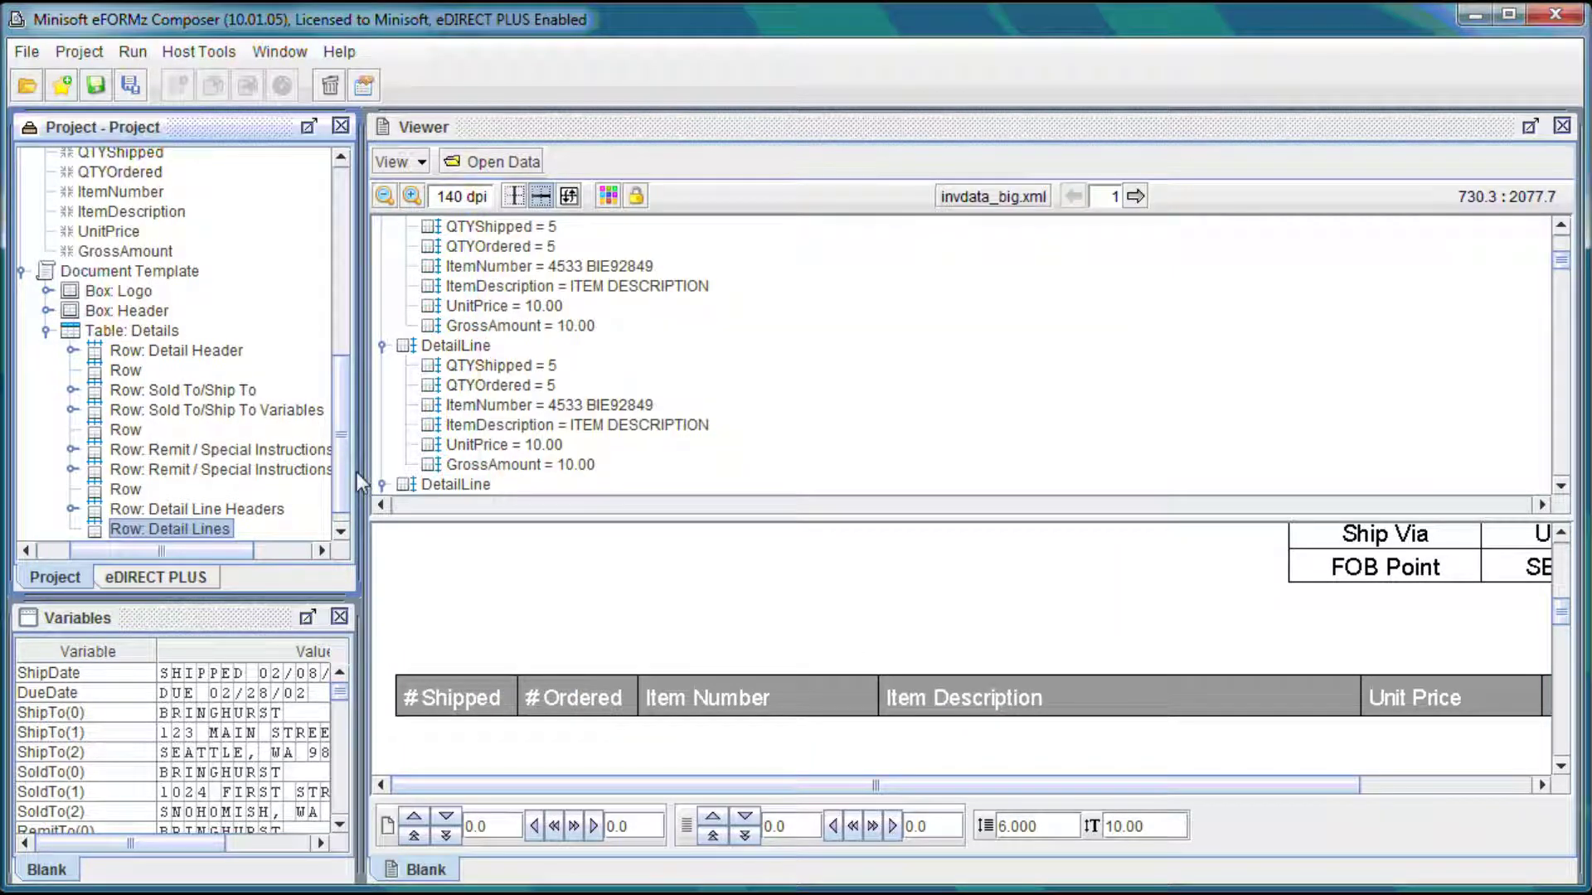
Start a new cell in the Detail Lines row with a fixed width of 5500.0.
{"action": "scroll", "coordinate": [347, 476], "scroll_direction": "down", "scroll_amount": 1}
{"action": "right_click", "coordinate": [247, 513]}
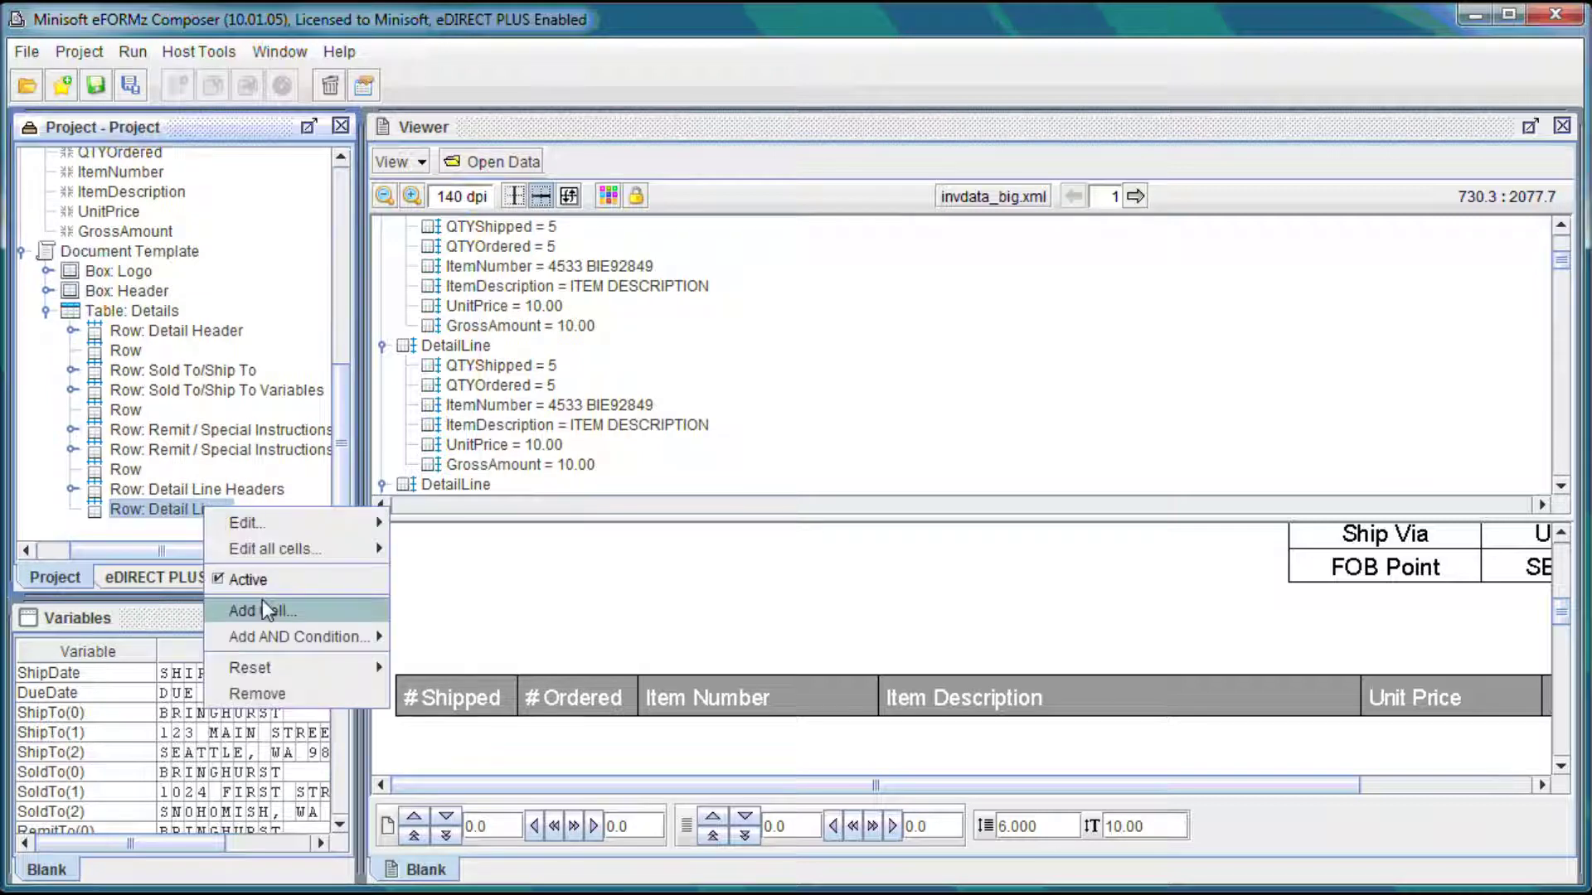
{"action": "left_click", "coordinate": [262, 610]}
{"action": "left_click", "coordinate": [788, 242]}
{"action": "left_click", "coordinate": [774, 274]}
{"action": "left_click", "coordinate": [857, 245]}
{"action": "type", "text": "55"}
{"action": "type", "text": "5"}
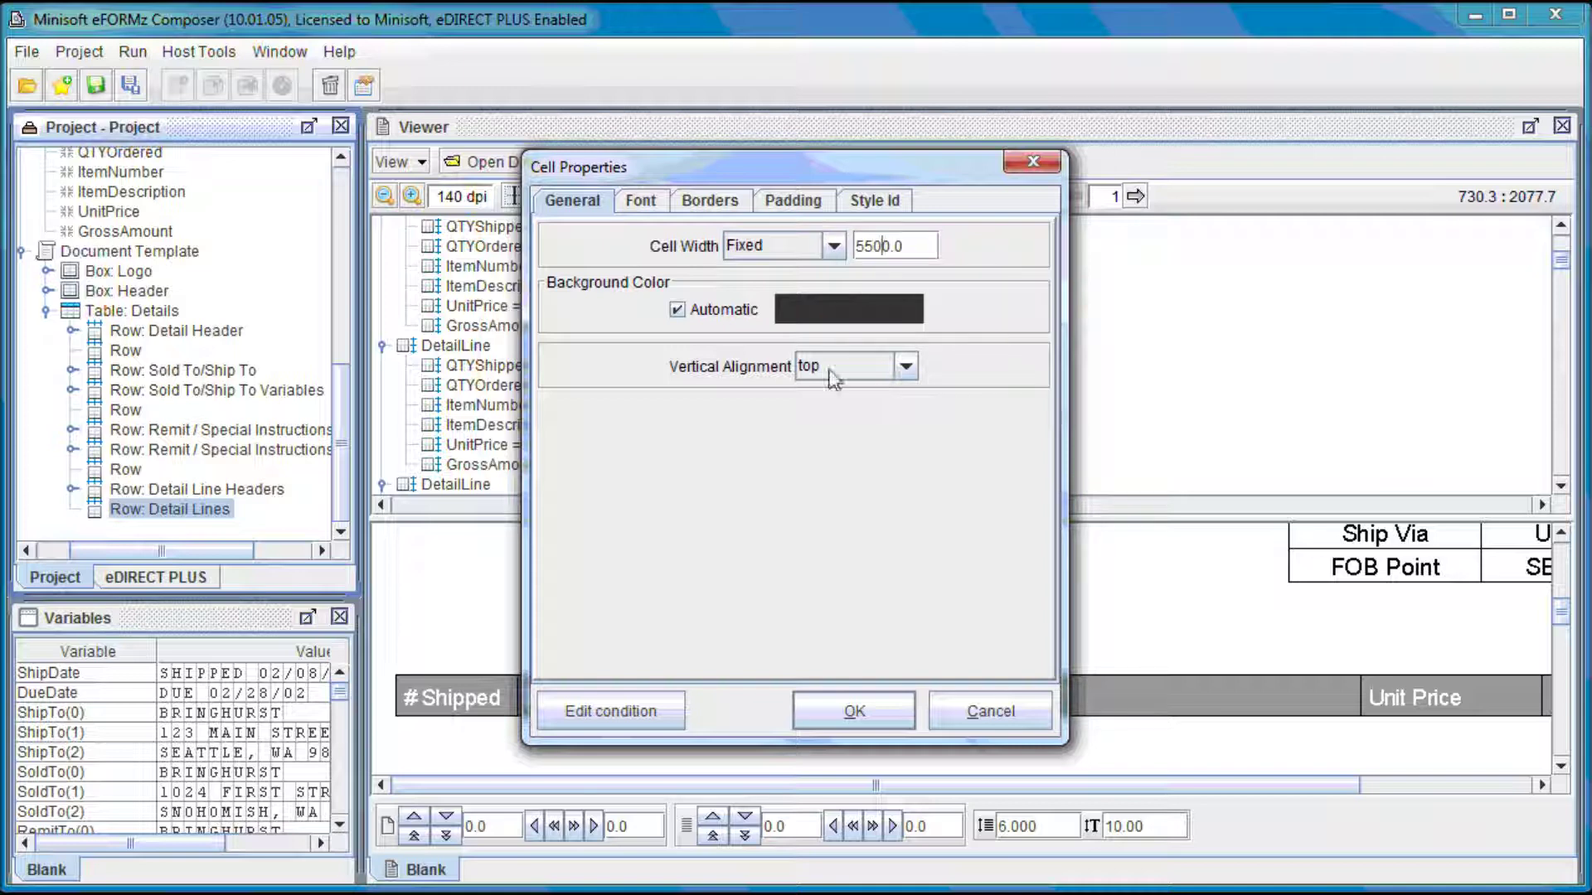
Give the new cell separate borders, with solid top and left borders of thickness 5, and create it.
{"action": "left_click", "coordinate": [730, 203]}
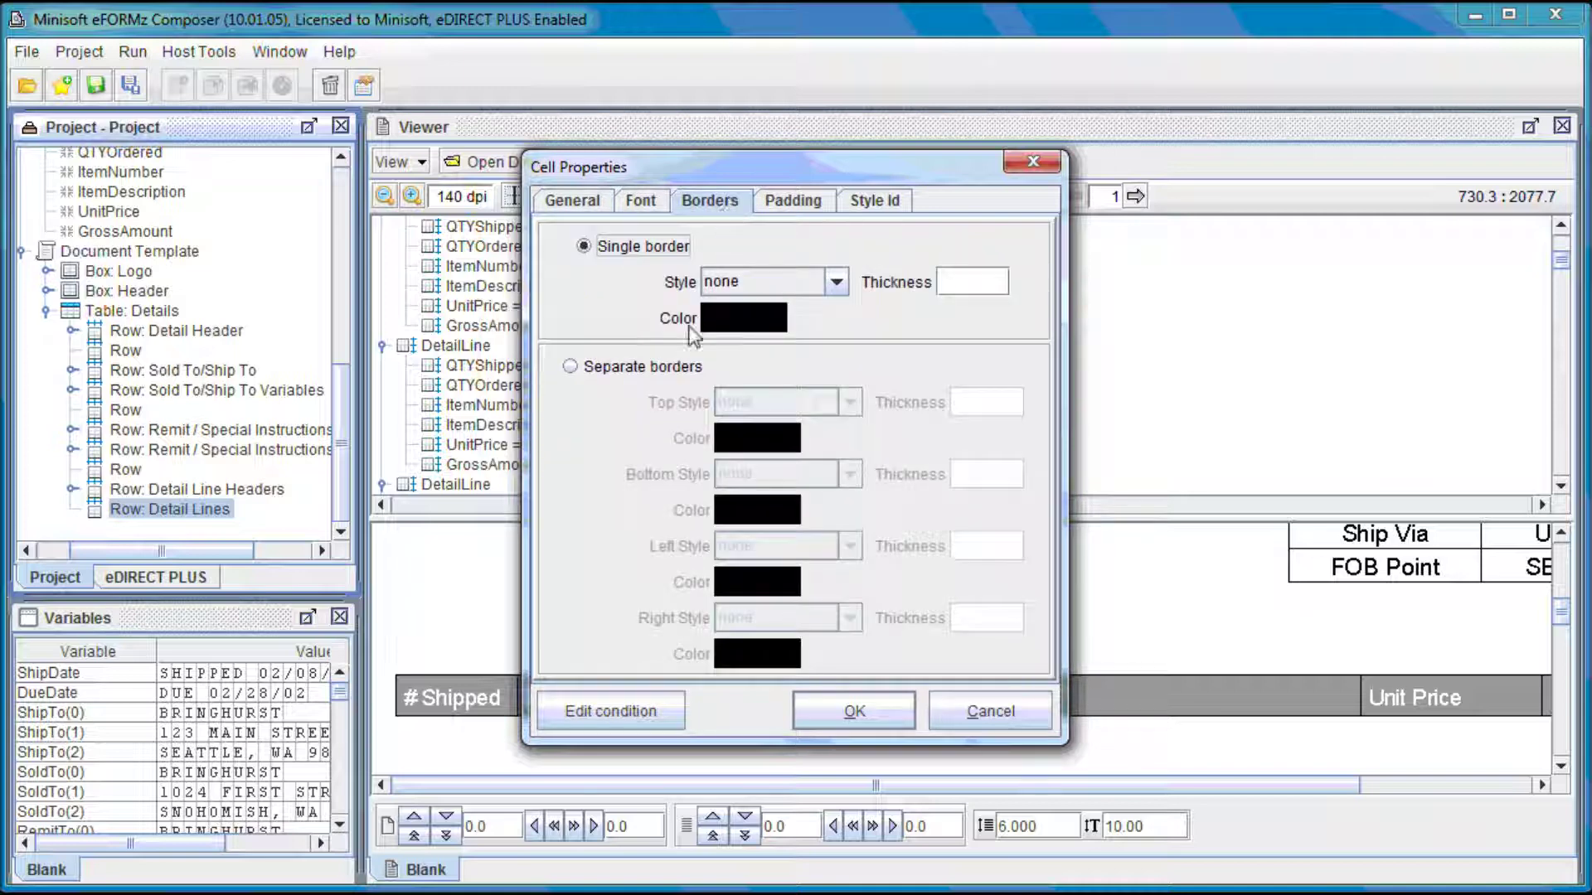
{"action": "left_click", "coordinate": [659, 366]}
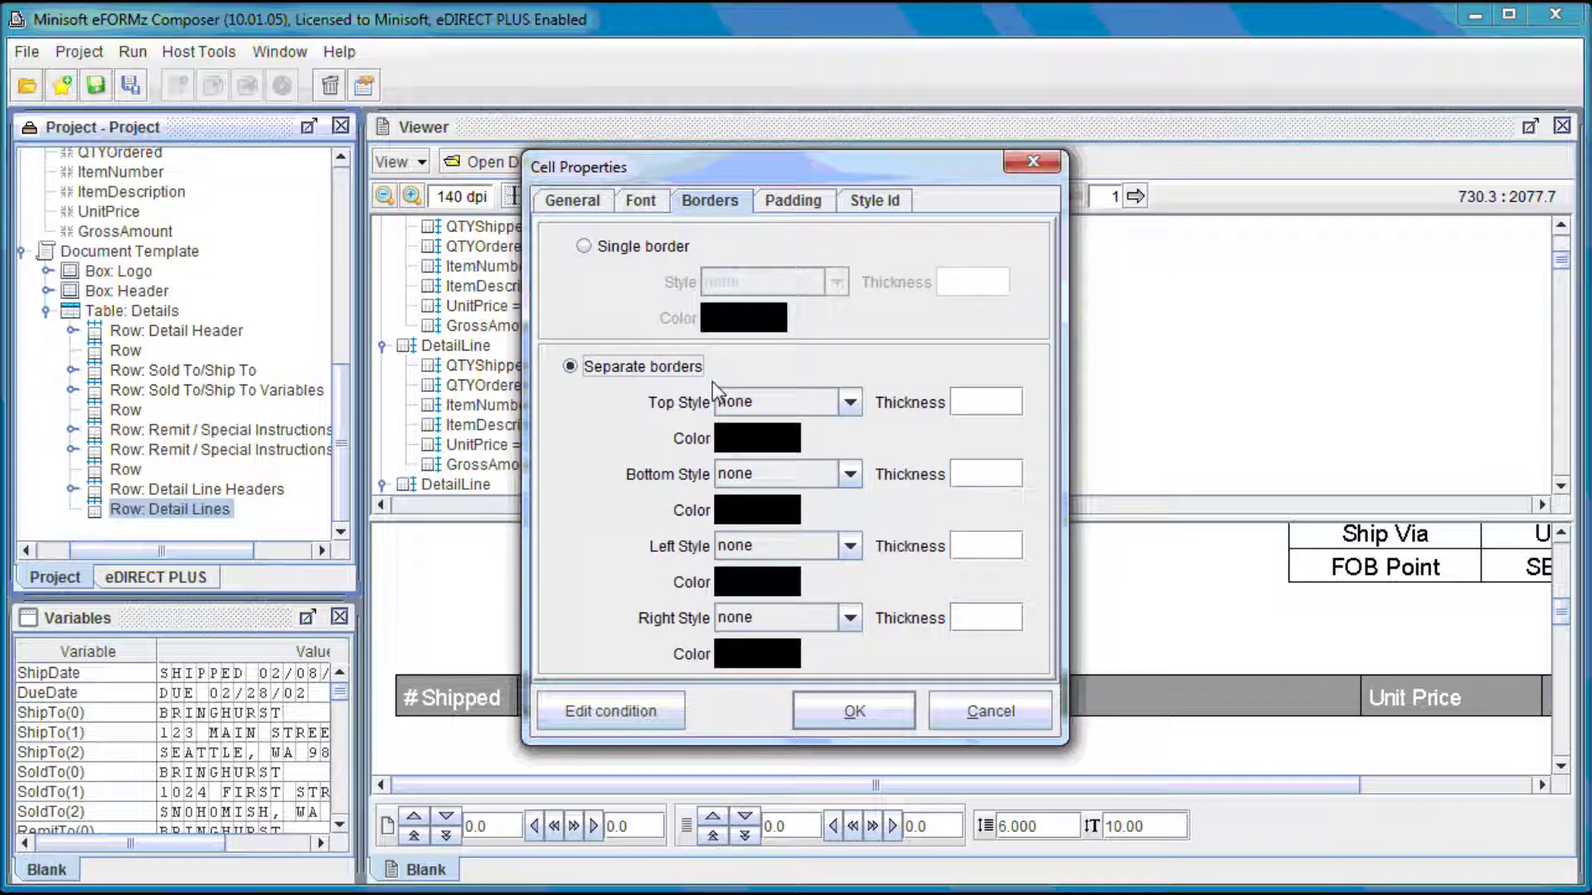
{"action": "left_click", "coordinate": [764, 401]}
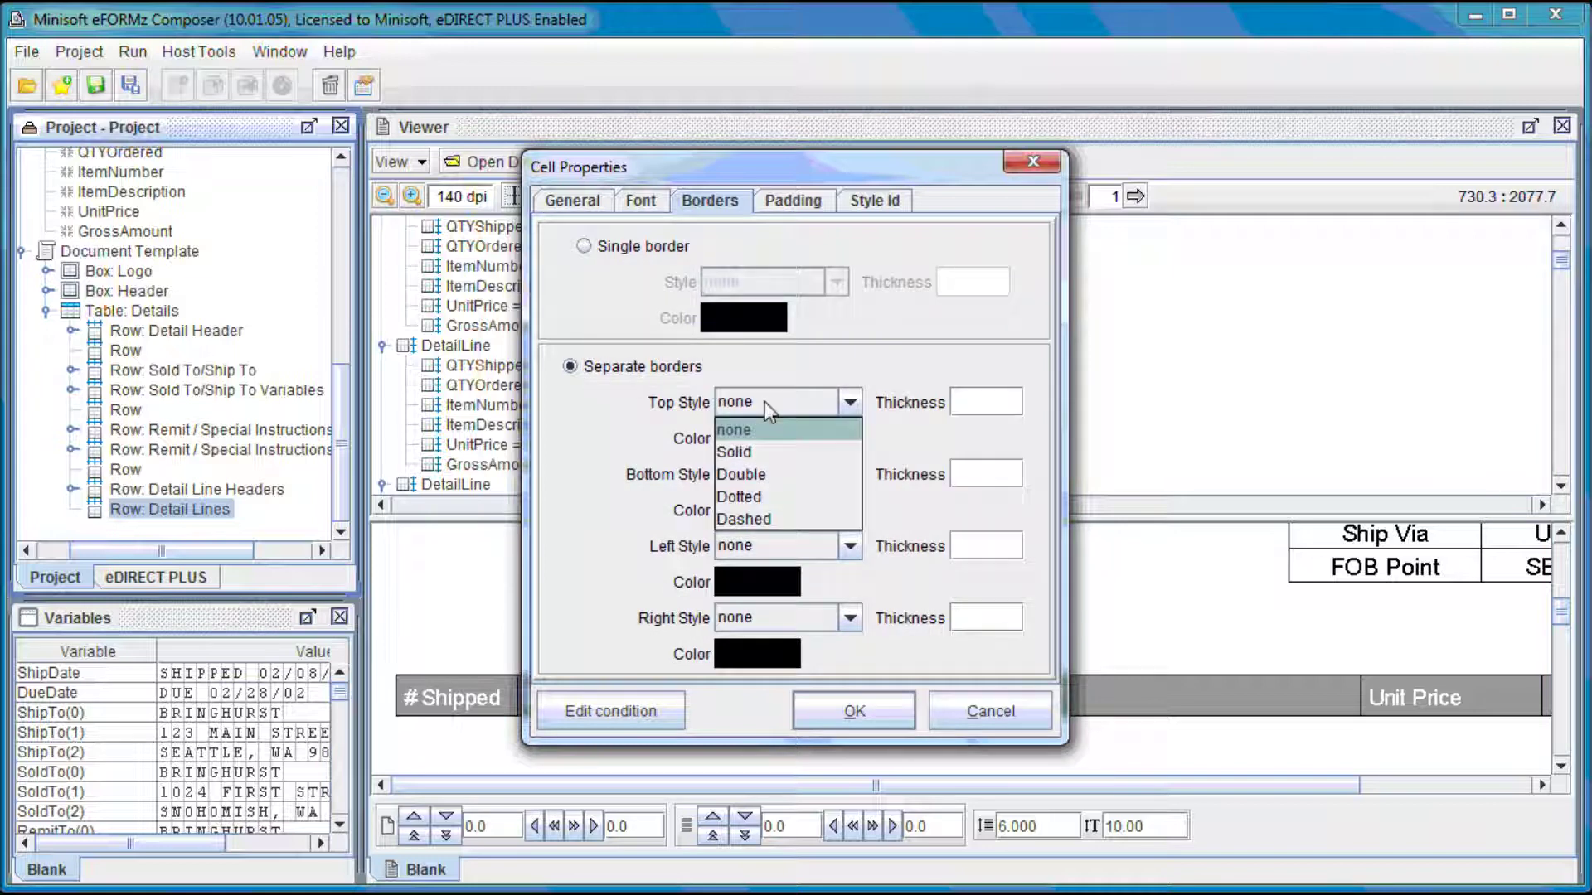
{"action": "left_click", "coordinate": [745, 451]}
{"action": "left_click", "coordinate": [980, 406]}
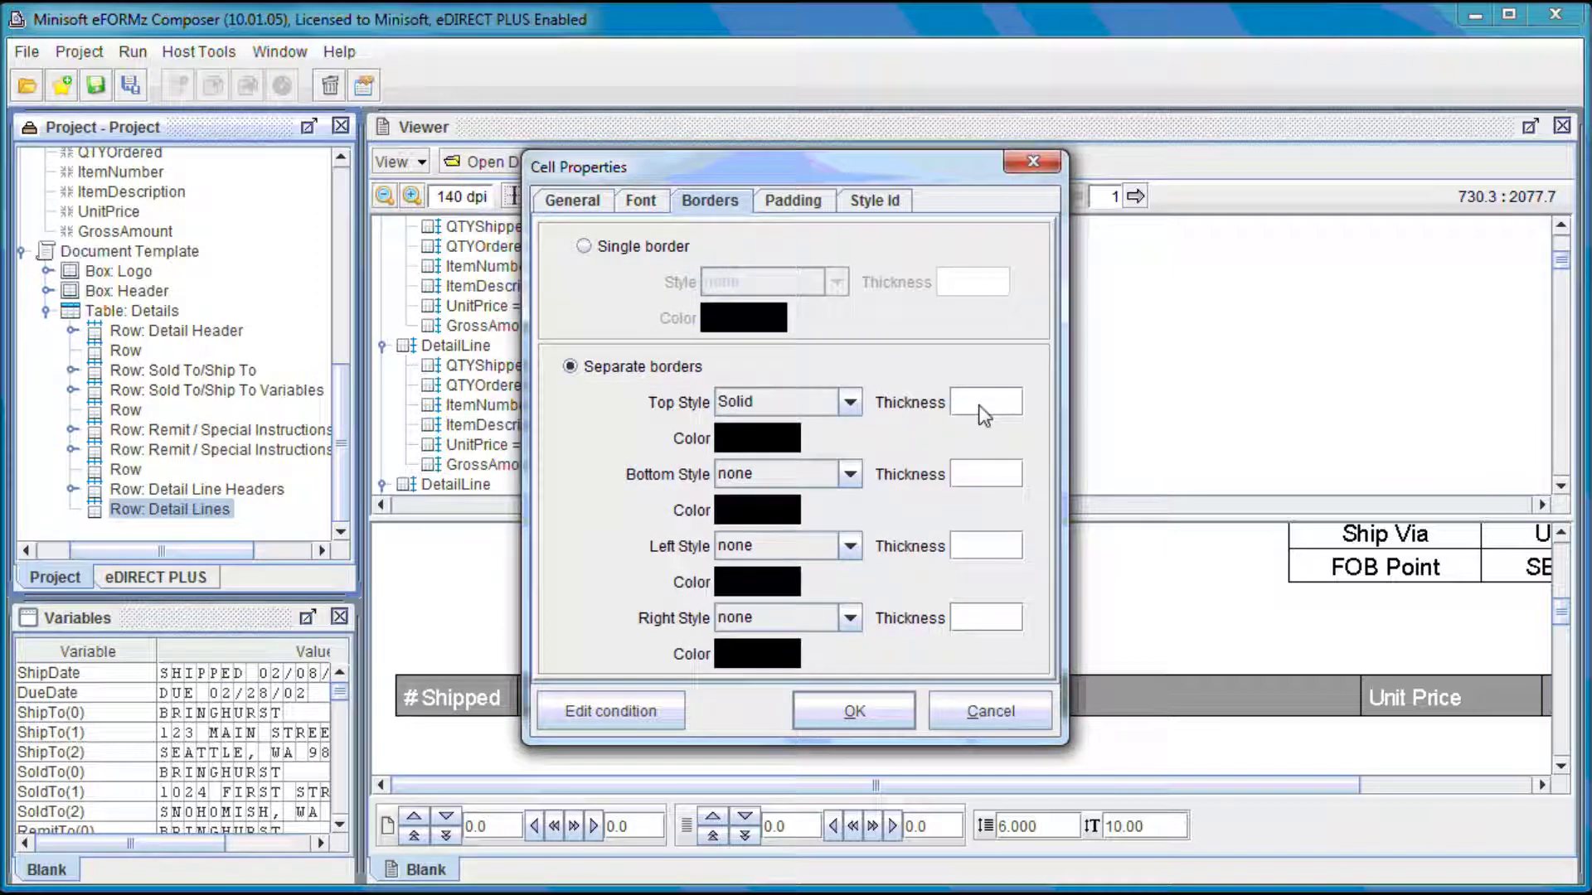
{"action": "type", "text": "5"}
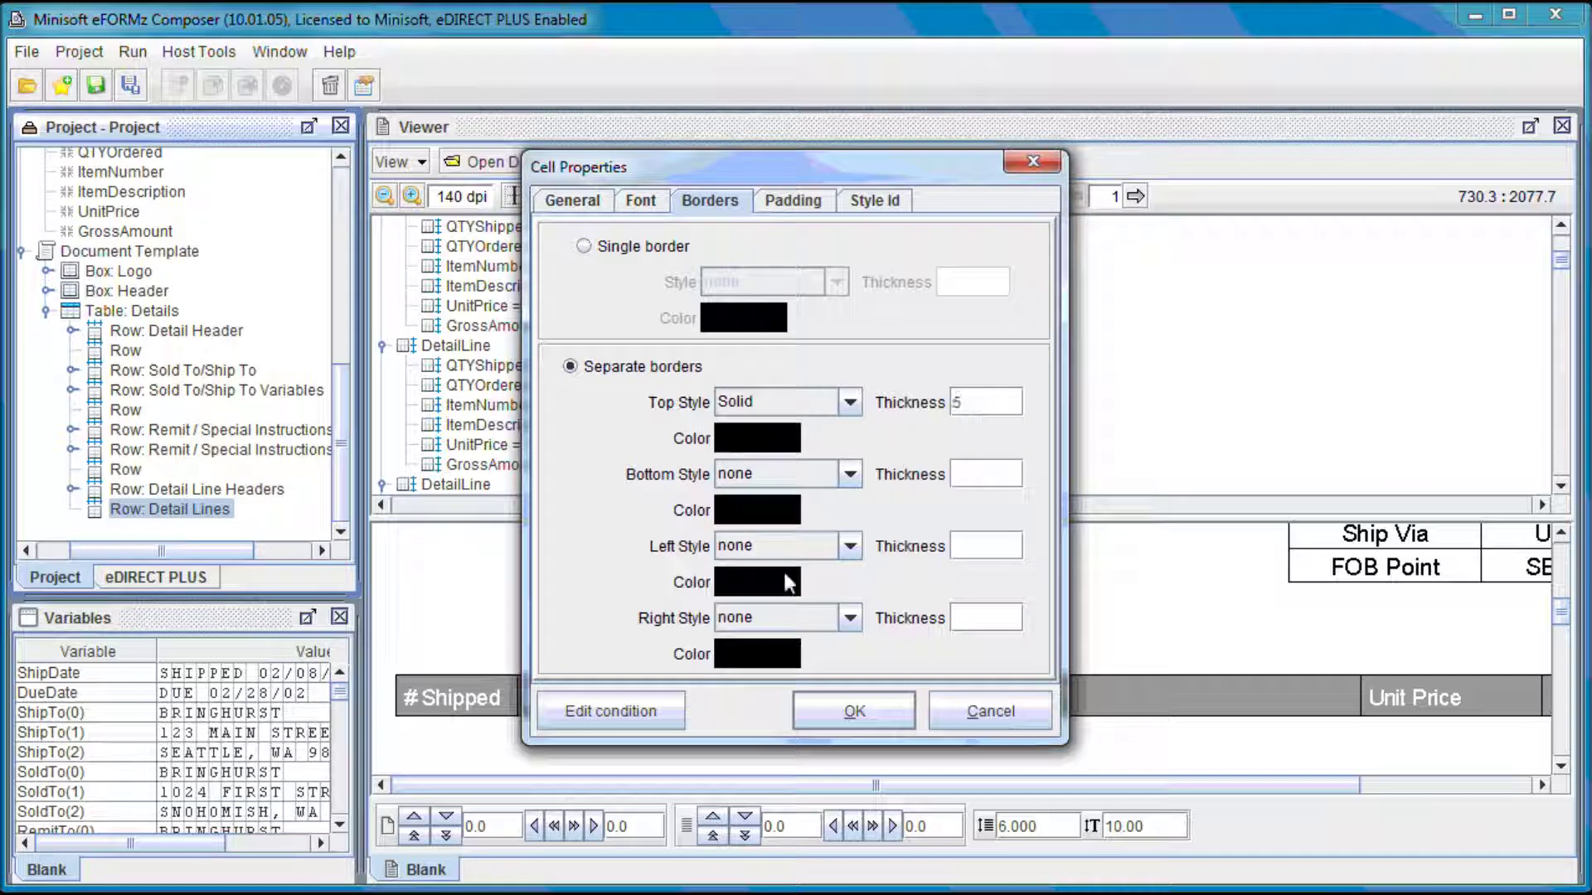
{"action": "left_click", "coordinate": [804, 547]}
{"action": "left_click", "coordinate": [798, 596]}
{"action": "left_click", "coordinate": [977, 540]}
{"action": "type", "text": "5"}
{"action": "left_click", "coordinate": [873, 711]}
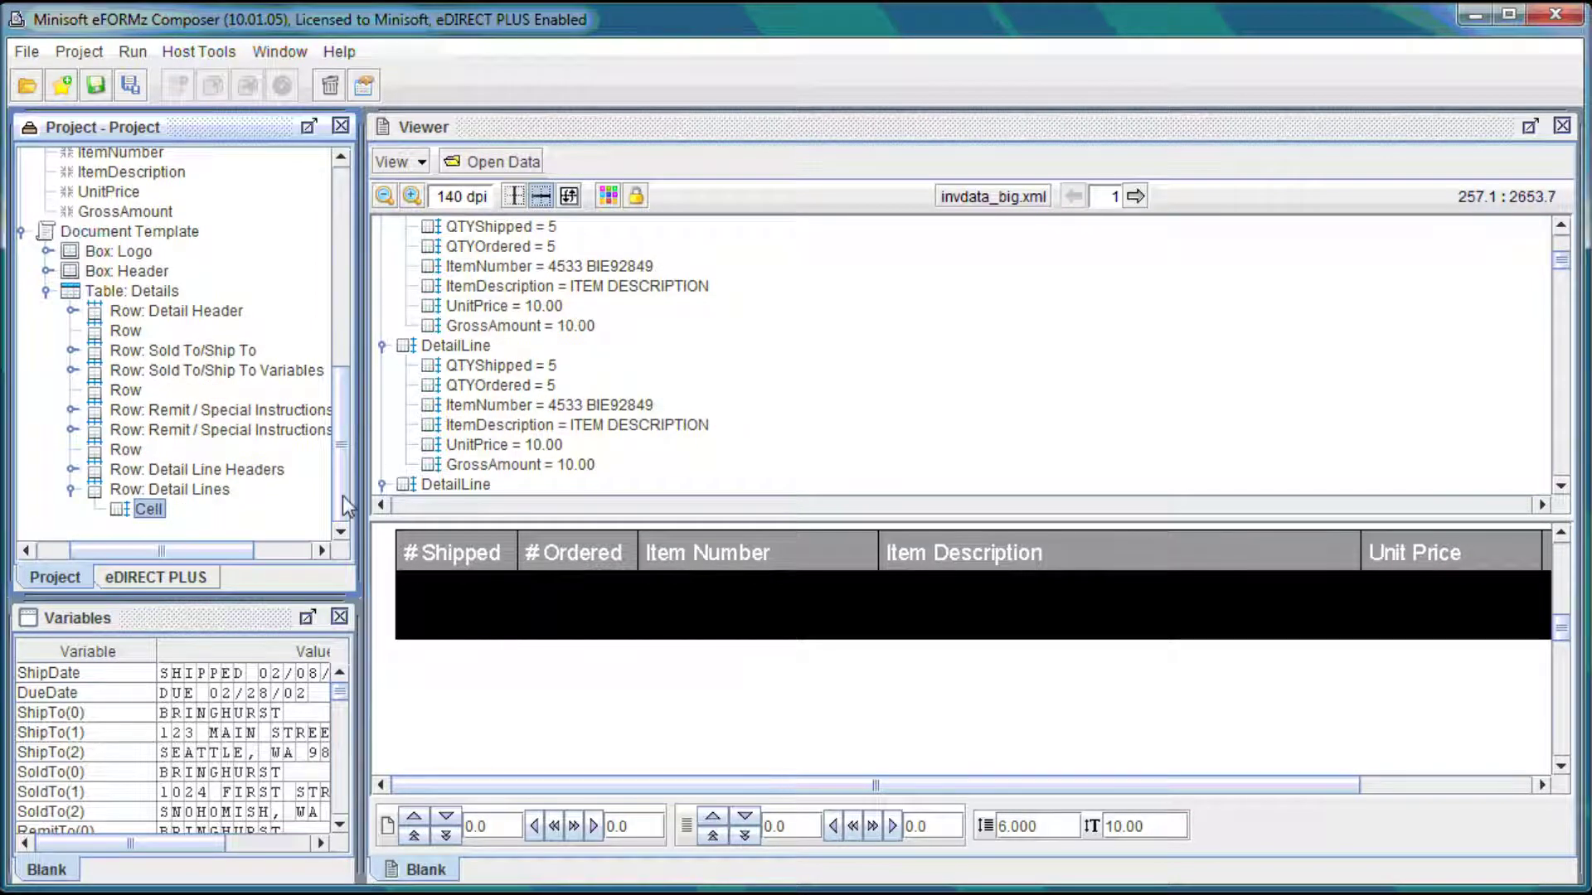
Insert a table inside the Detail Lines cell and add a row with default settings to that nested table.
{"action": "right_click", "coordinate": [163, 516]}
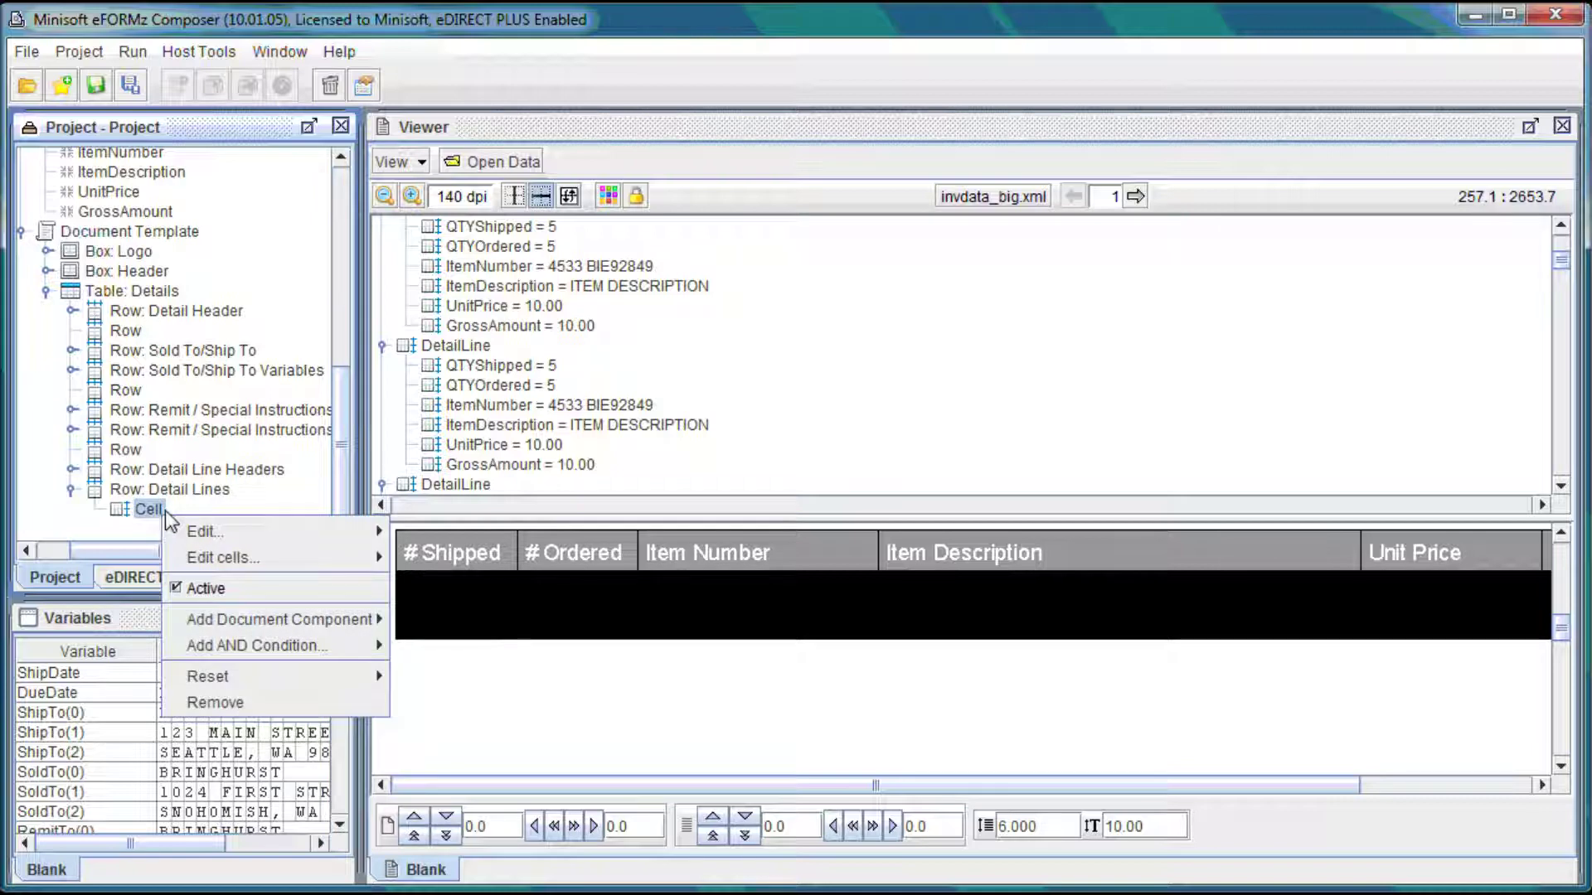
{"action": "mouse_move", "coordinate": [303, 618]}
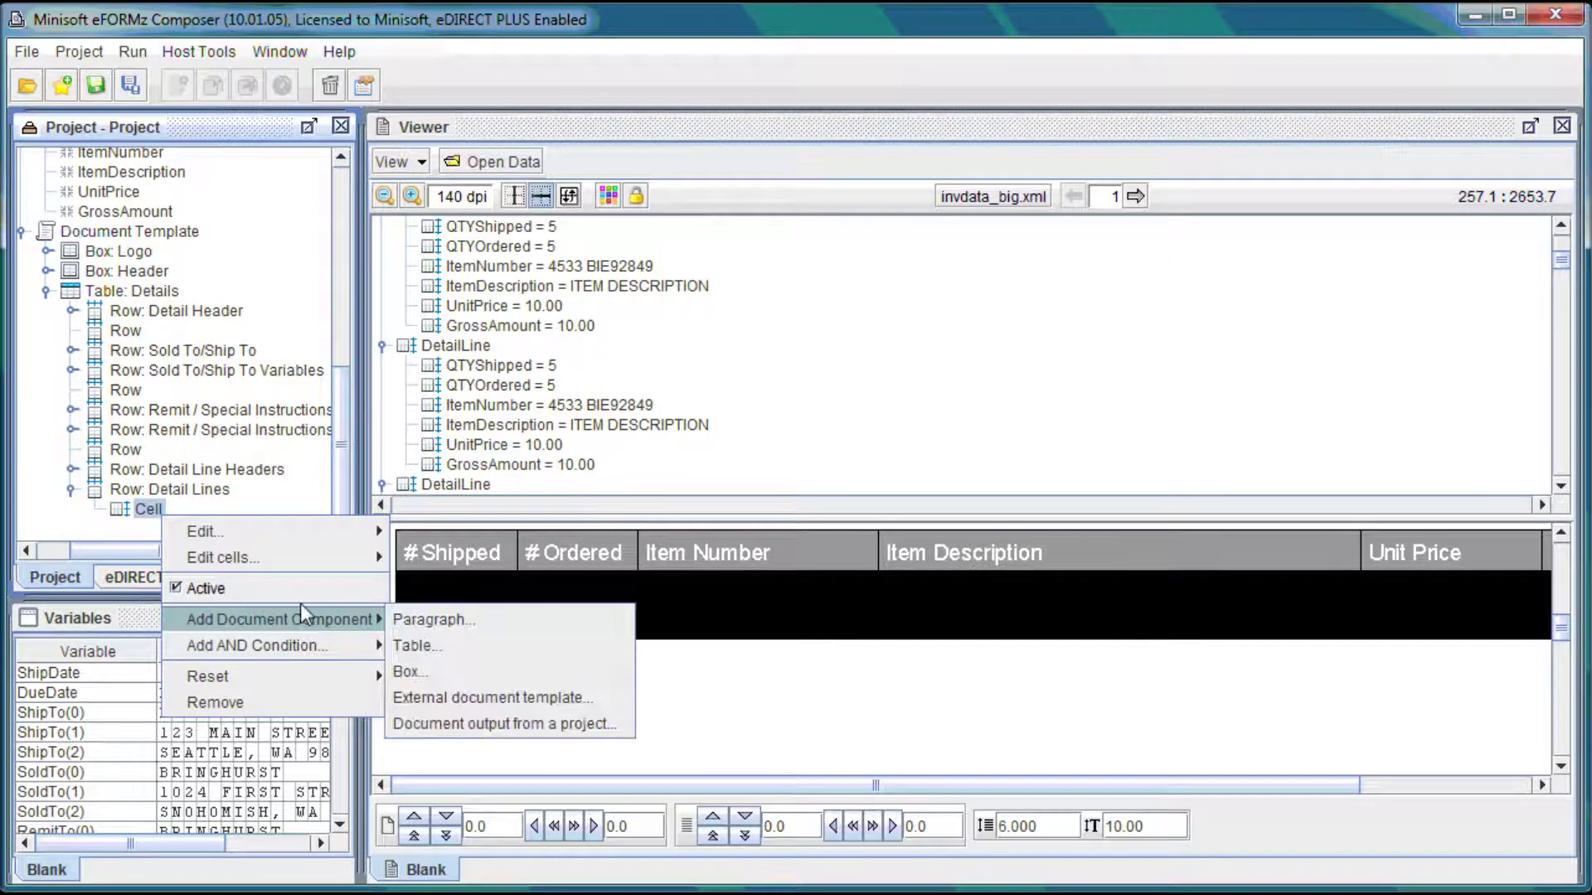
{"action": "left_click", "coordinate": [424, 645]}
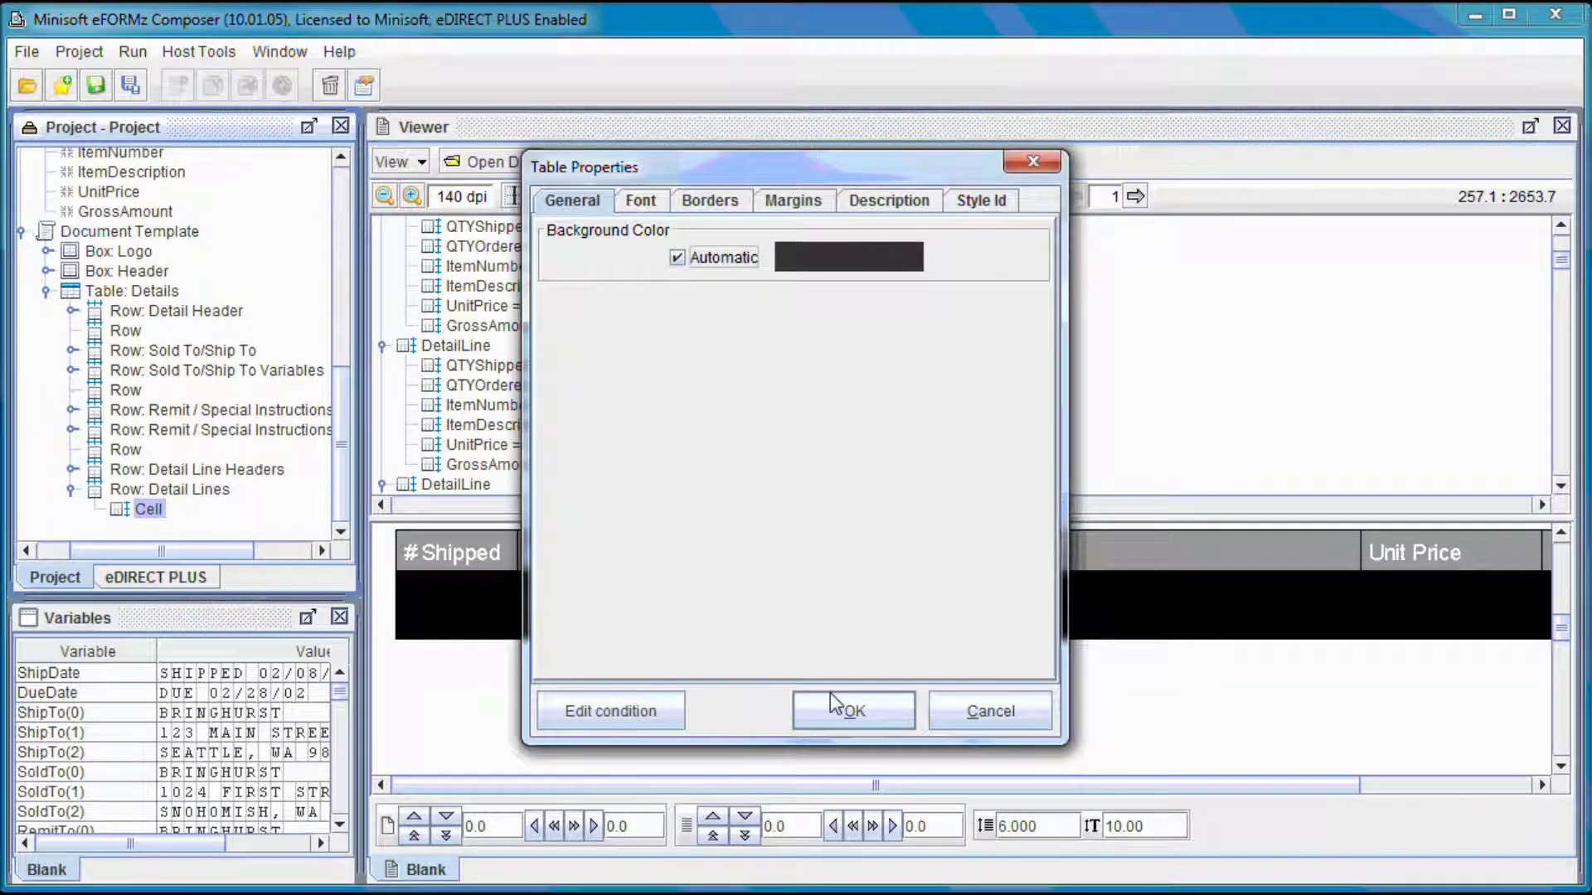
{"action": "left_click", "coordinate": [831, 703]}
{"action": "scroll", "coordinate": [347, 486], "scroll_direction": "down", "scroll_amount": 1}
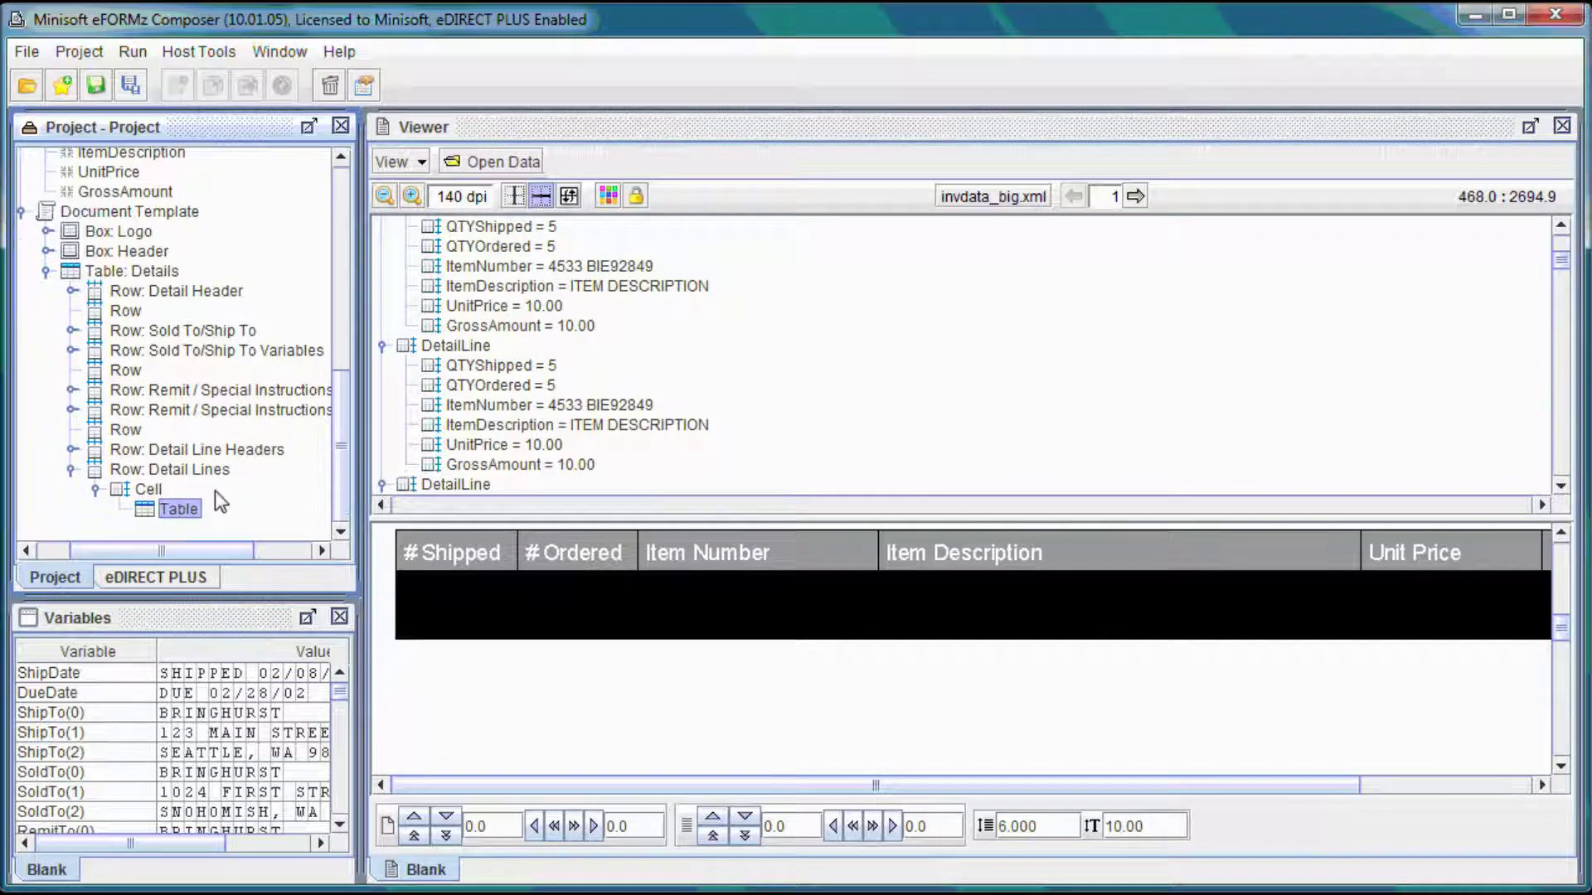
{"action": "right_click", "coordinate": [197, 509]}
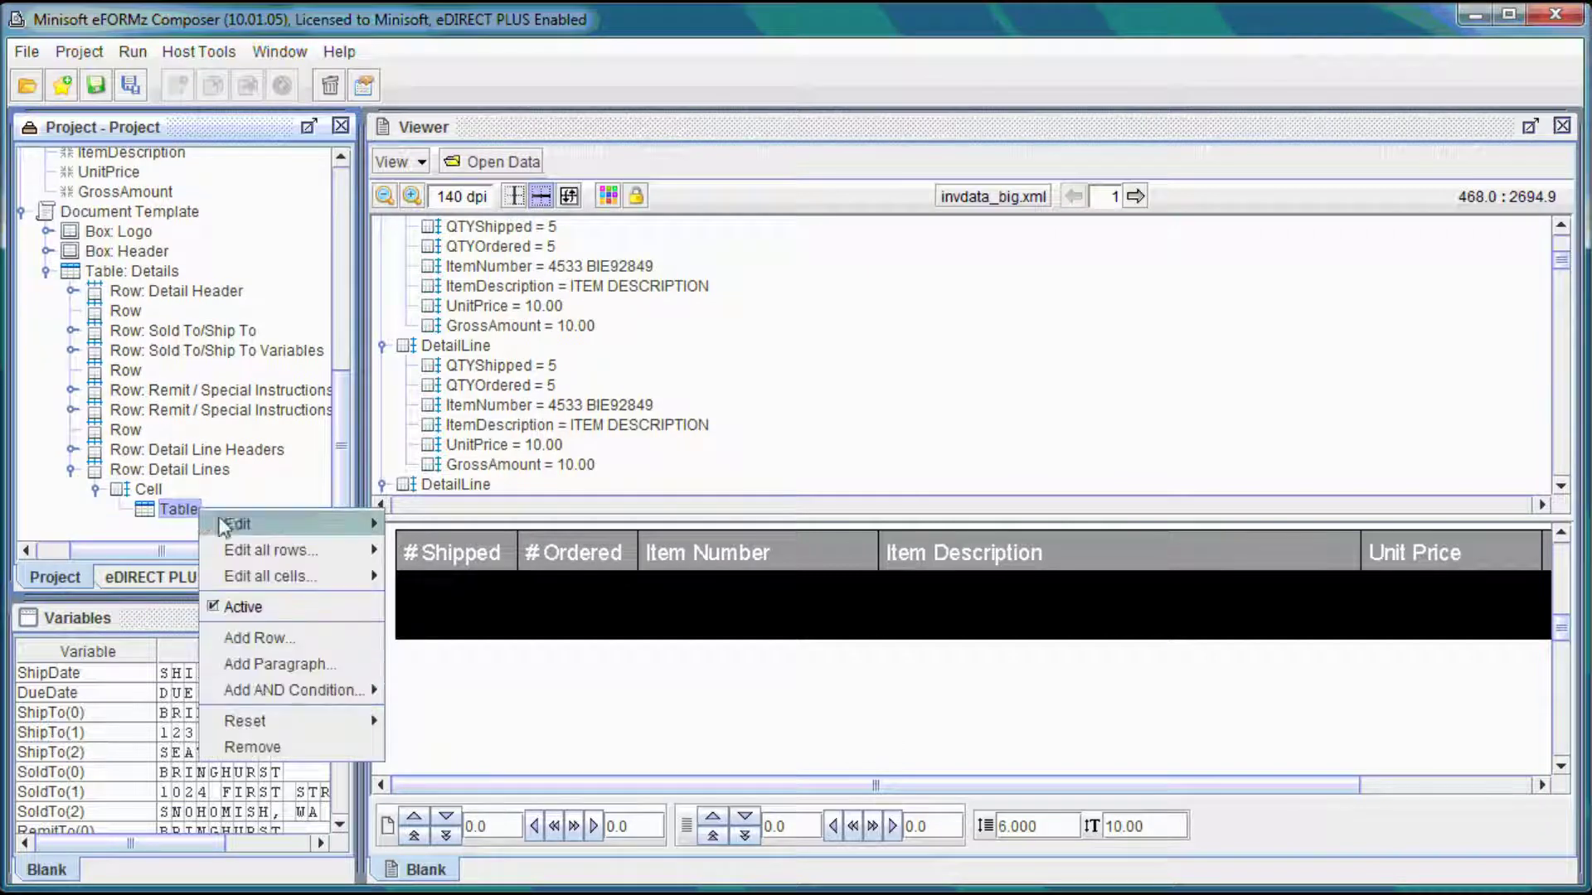
{"action": "left_click", "coordinate": [305, 640]}
{"action": "left_click", "coordinate": [876, 679]}
Add a cell with a fixed width of 500.0 to the nested table's row.
{"action": "scroll", "coordinate": [347, 462], "scroll_direction": "down", "scroll_amount": 1}
{"action": "right_click", "coordinate": [203, 510]}
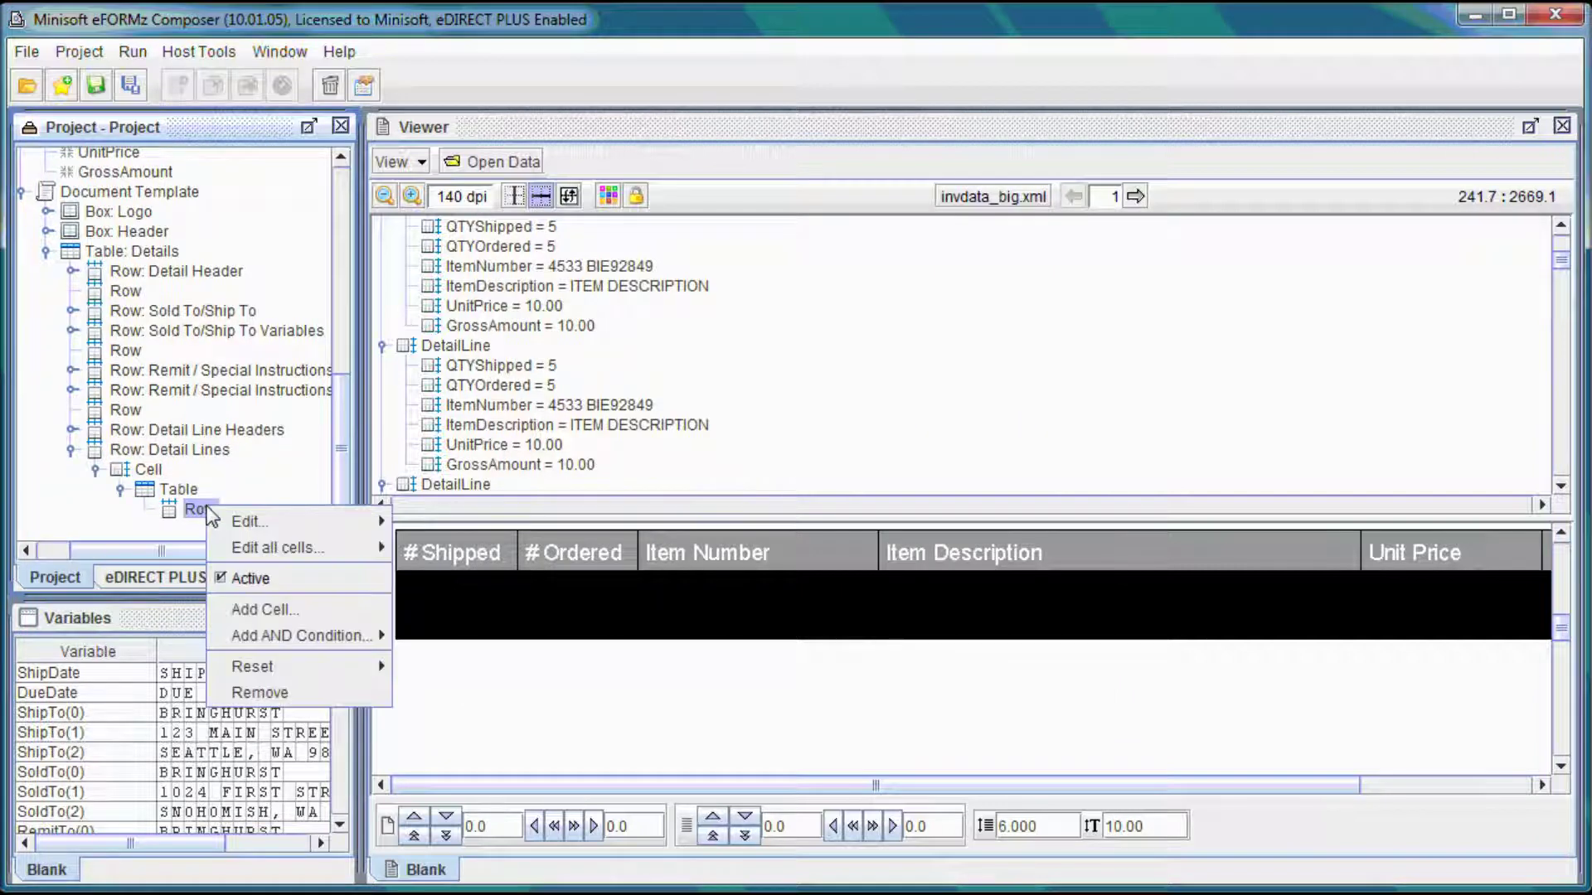
{"action": "left_click", "coordinate": [297, 604]}
{"action": "left_click", "coordinate": [796, 245]}
{"action": "left_click", "coordinate": [798, 273]}
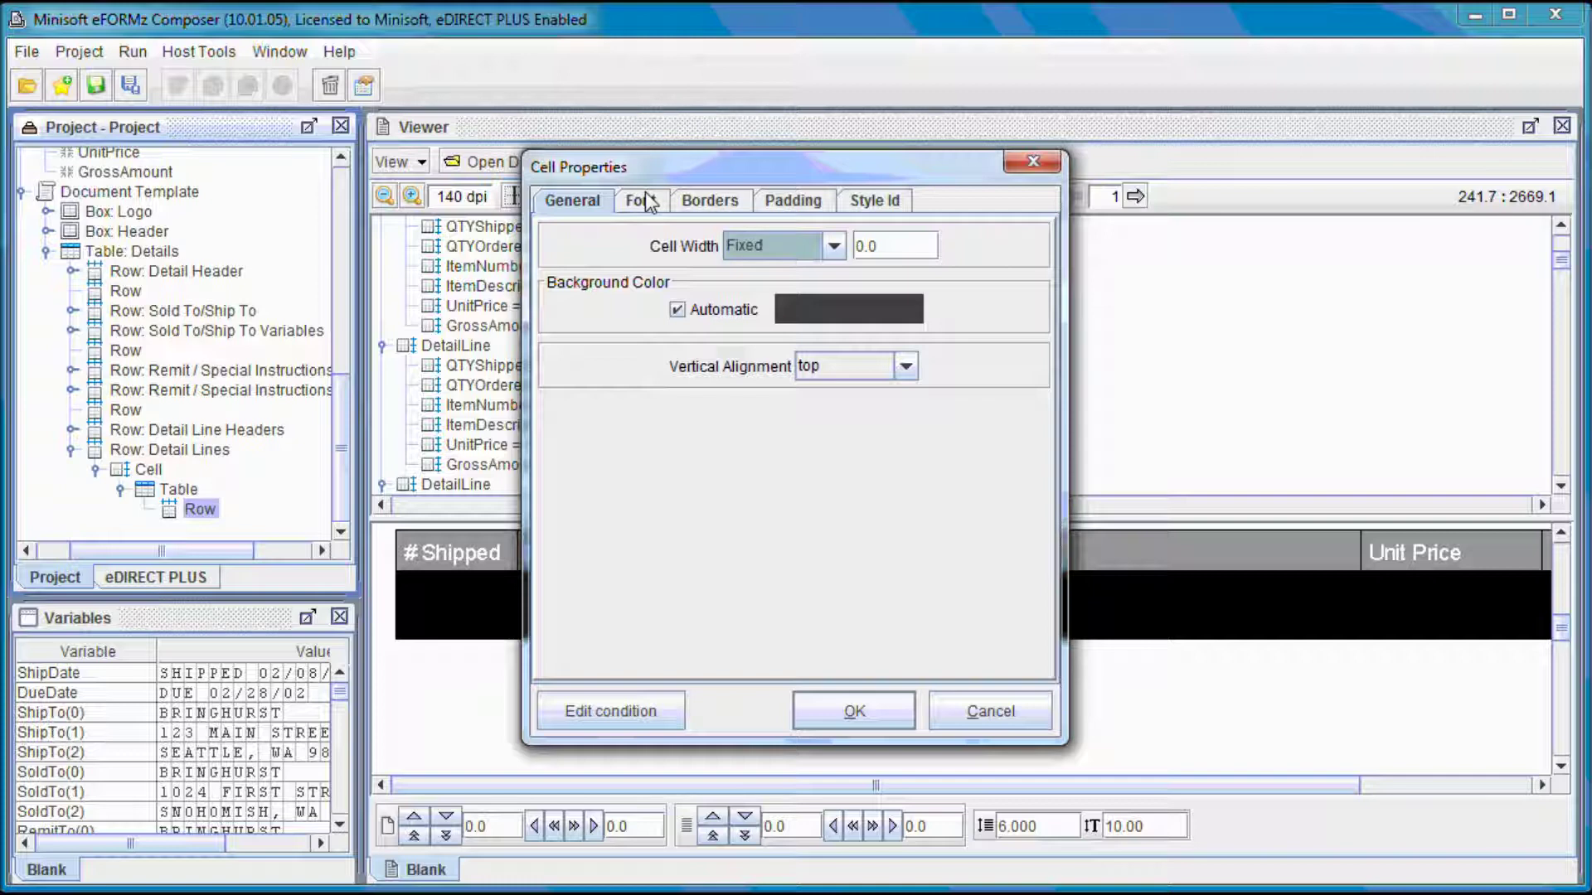
{"action": "key", "text": "Tab"}
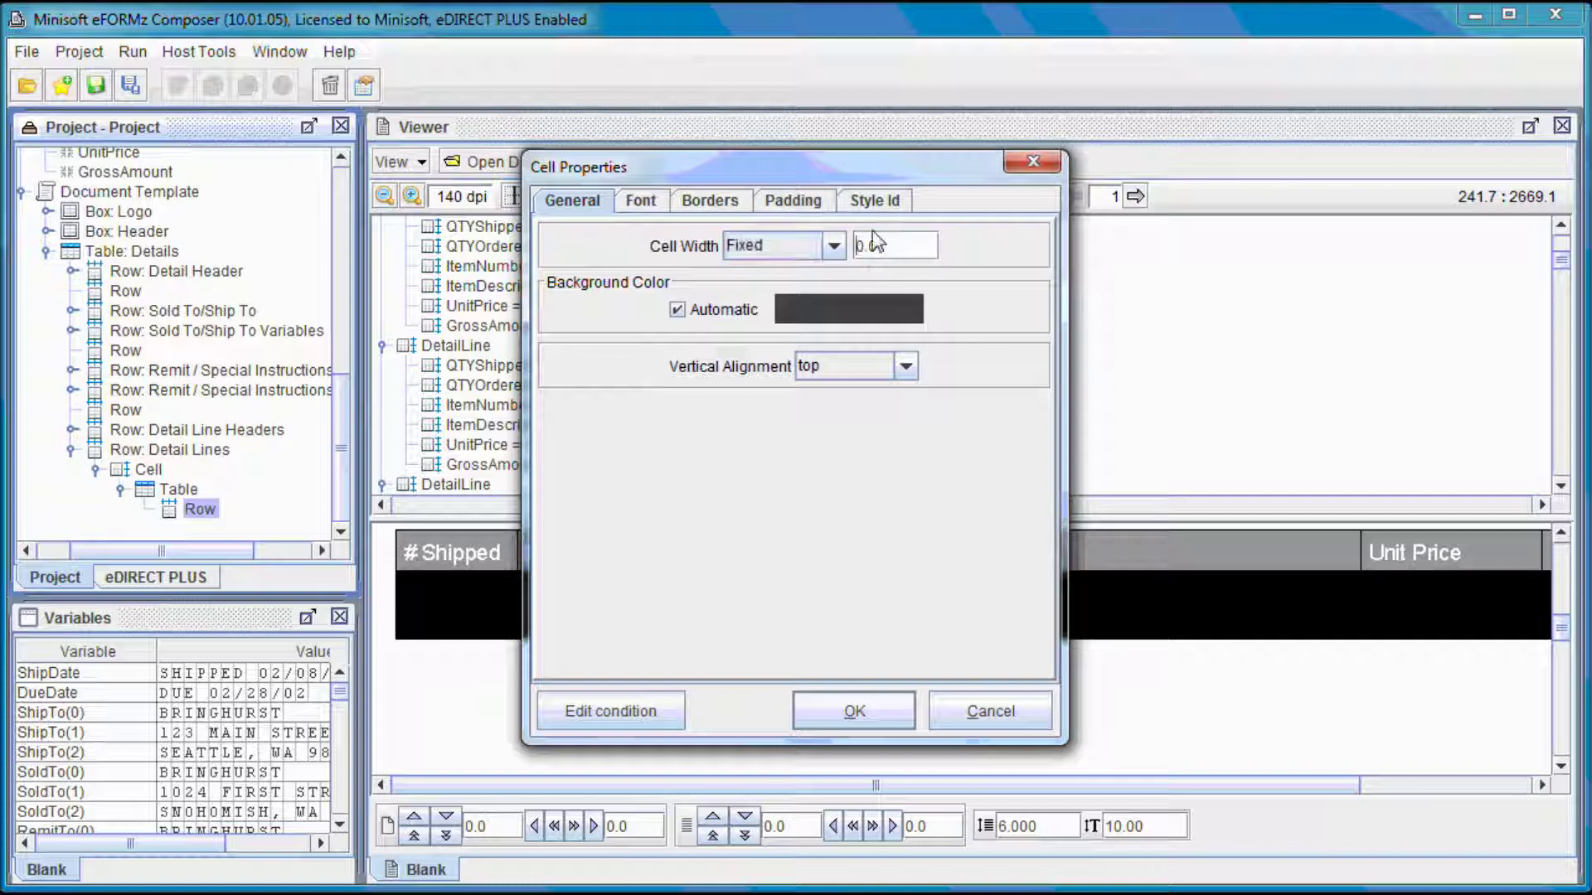
{"action": "type", "text": "50"}
{"action": "left_click", "coordinate": [843, 703]}
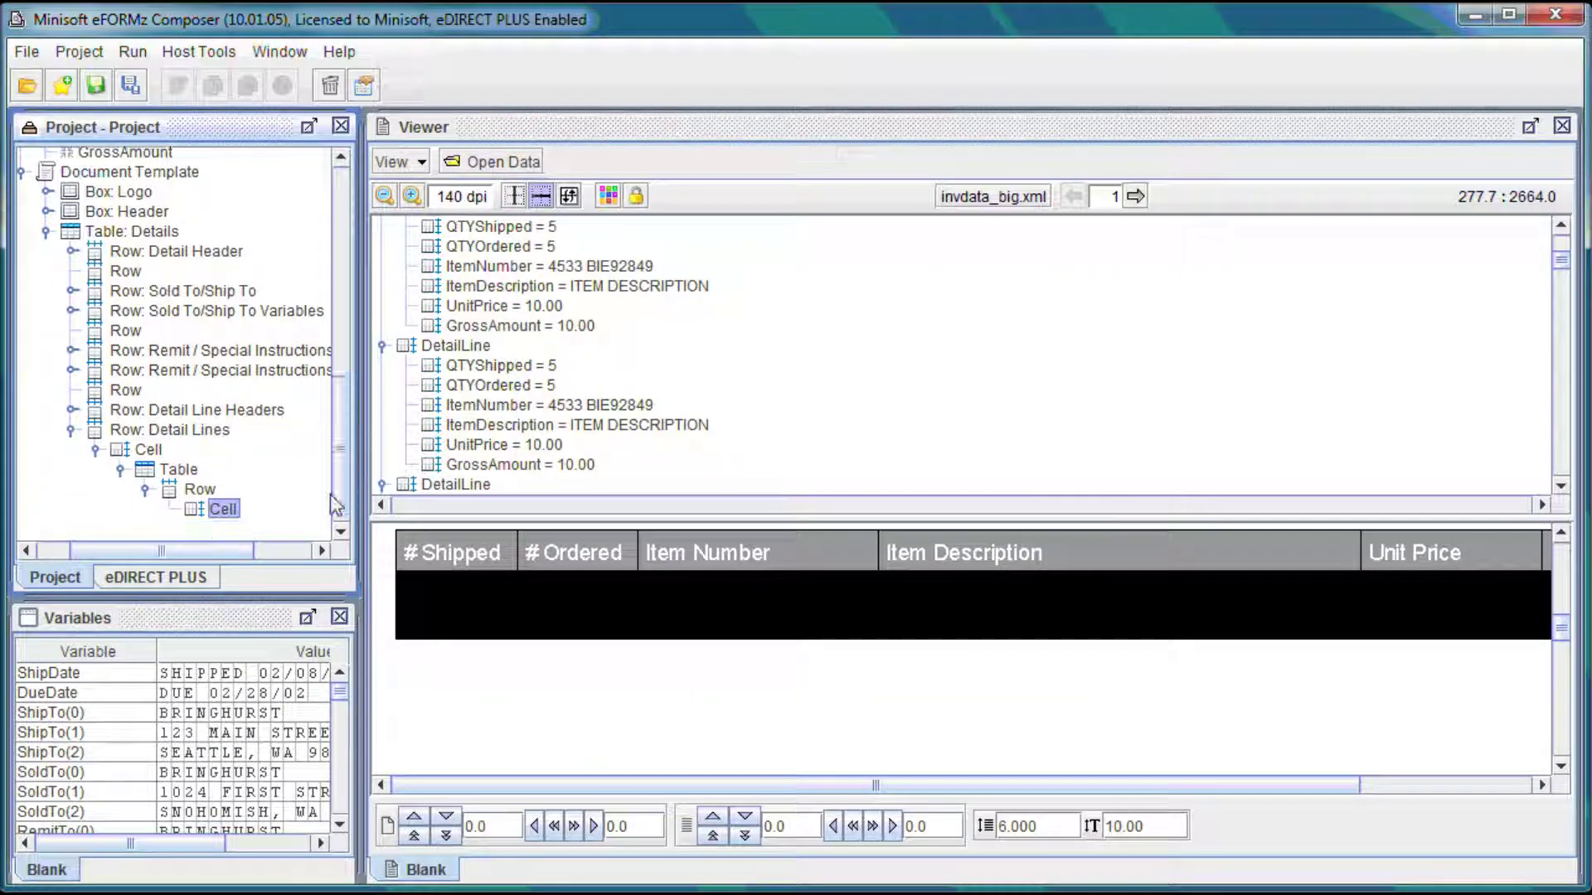
Add a paragraph to the new cell in the nested row.
{"action": "right_click", "coordinate": [220, 512]}
{"action": "mouse_move", "coordinate": [431, 616]}
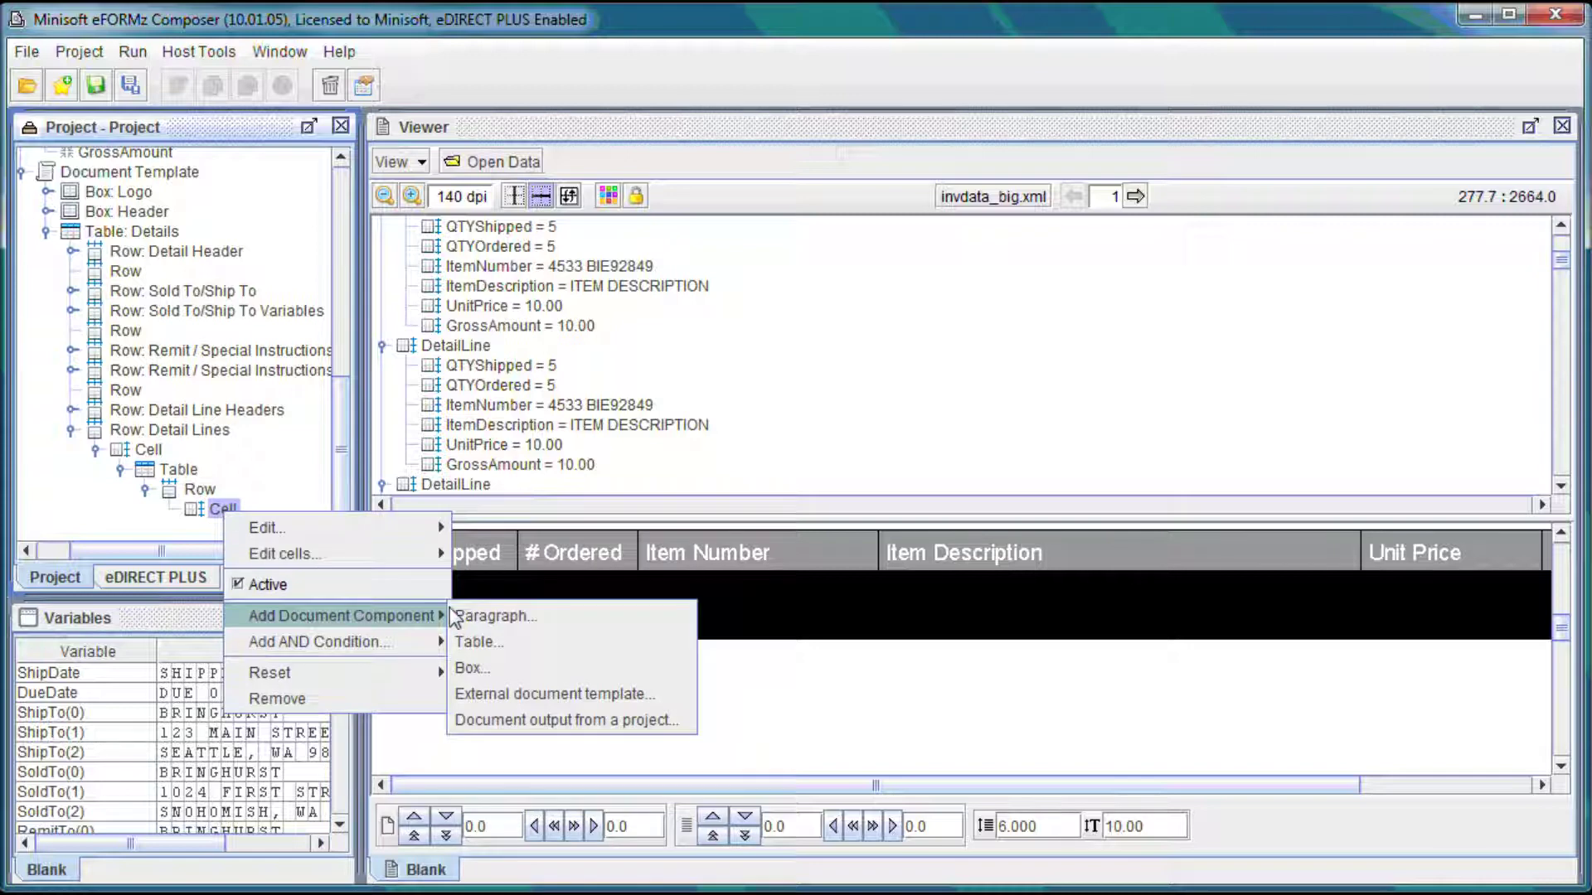
{"action": "left_click", "coordinate": [493, 616]}
{"action": "left_click", "coordinate": [833, 245]}
{"action": "left_click", "coordinate": [800, 265]}
{"action": "left_click", "coordinate": [854, 712]}
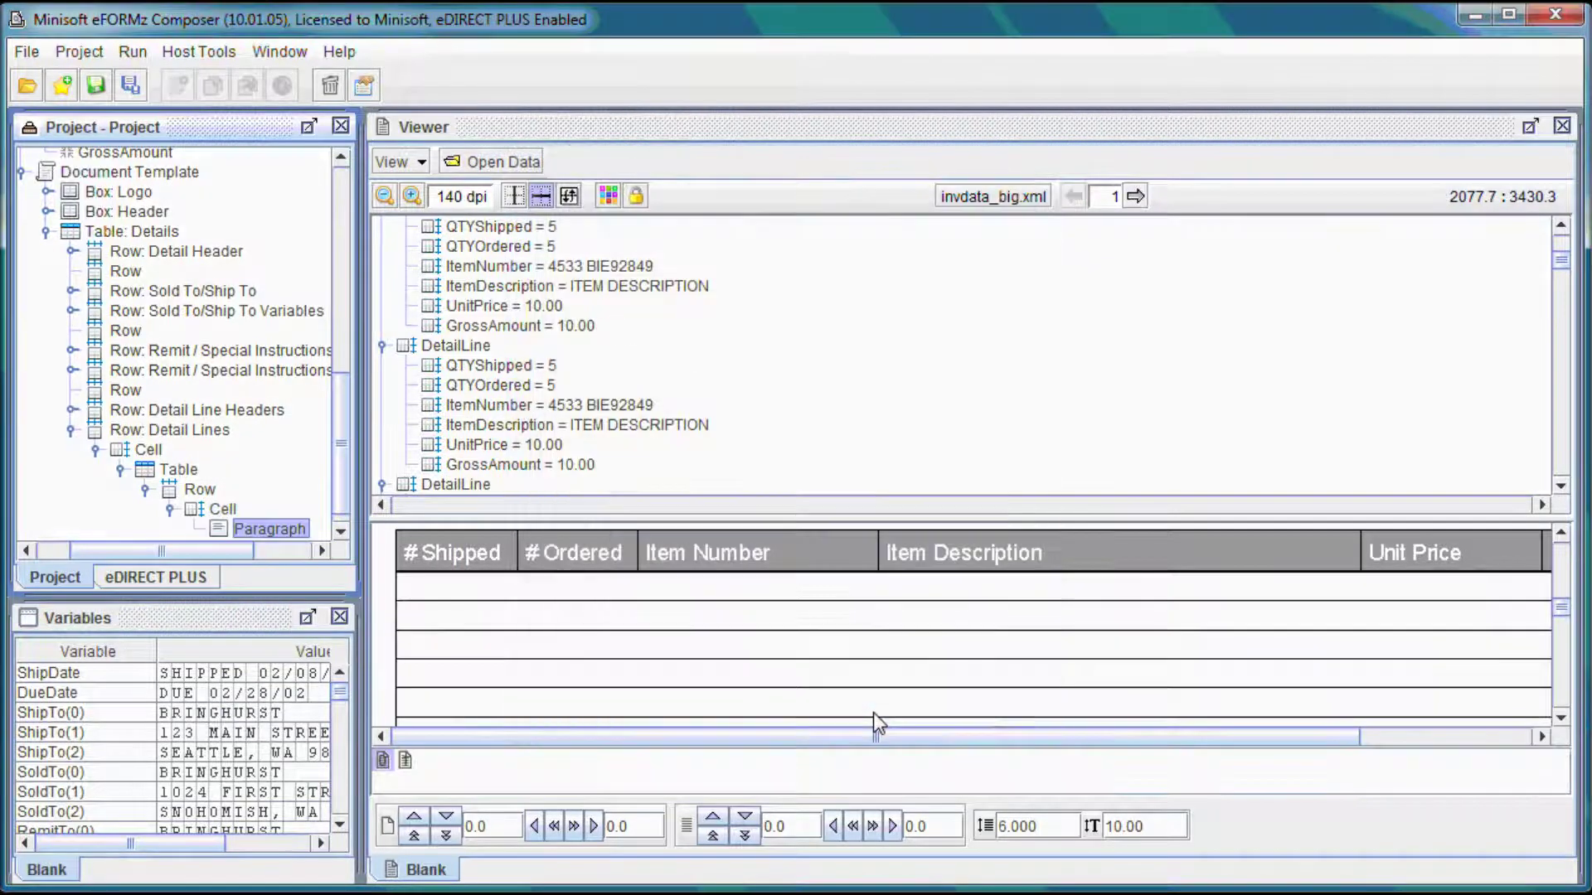
Add variable text content to the paragraph, using the QTYShipped variable.
{"action": "scroll", "coordinate": [523, 617], "scroll_direction": "down", "scroll_amount": 2}
{"action": "scroll", "coordinate": [568, 650], "scroll_direction": "up", "scroll_amount": 3}
{"action": "scroll", "coordinate": [523, 704], "scroll_direction": "down", "scroll_amount": 1}
{"action": "scroll", "coordinate": [508, 680], "scroll_direction": "down", "scroll_amount": 1}
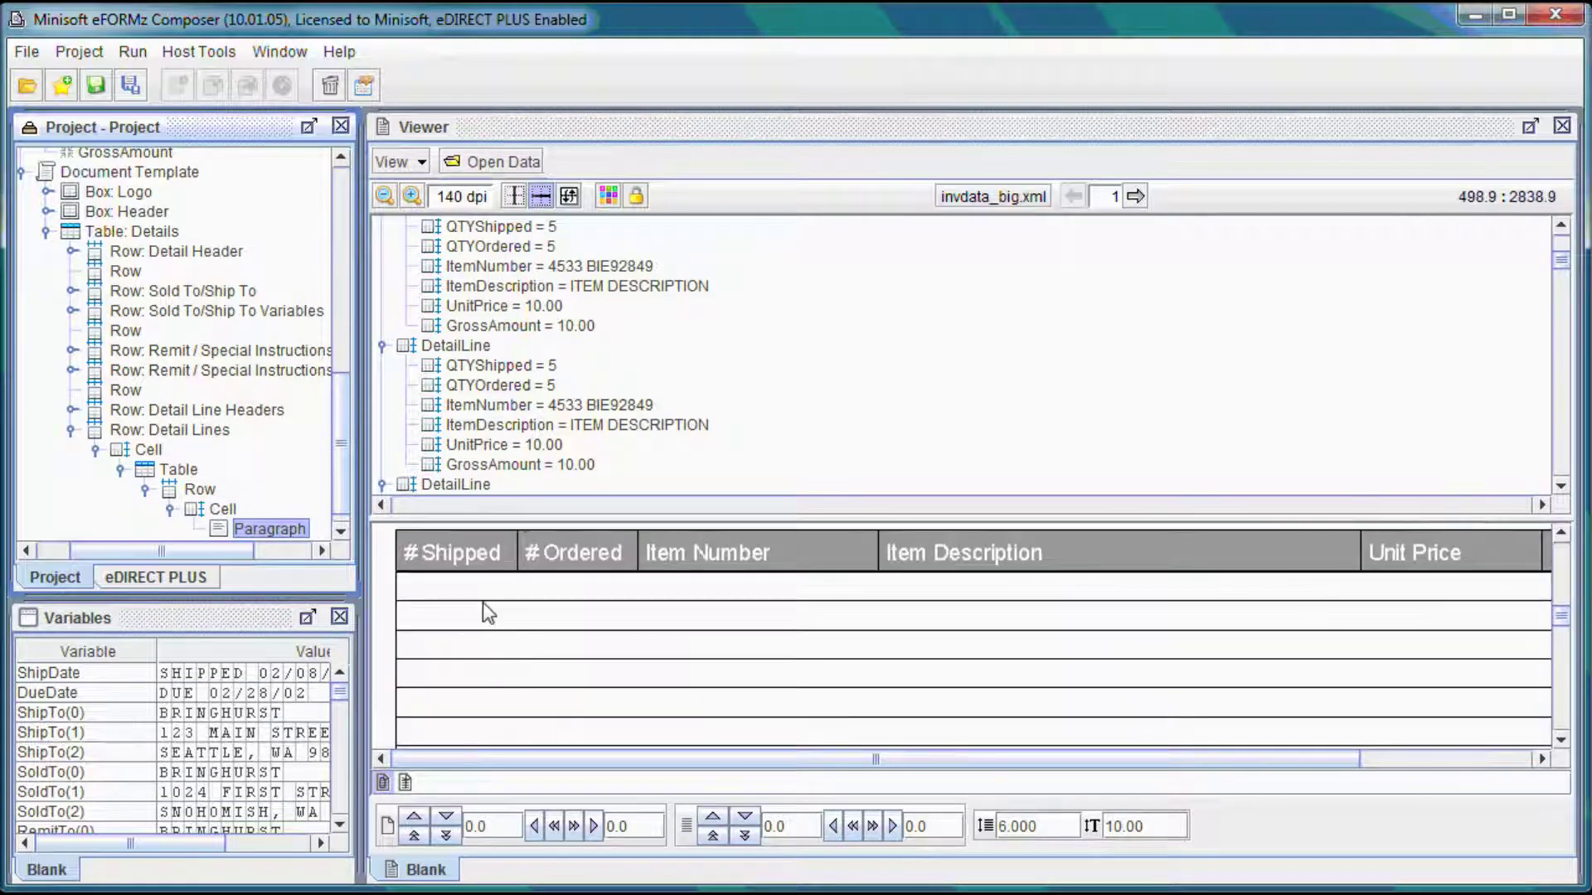
{"action": "left_click", "coordinate": [341, 528]}
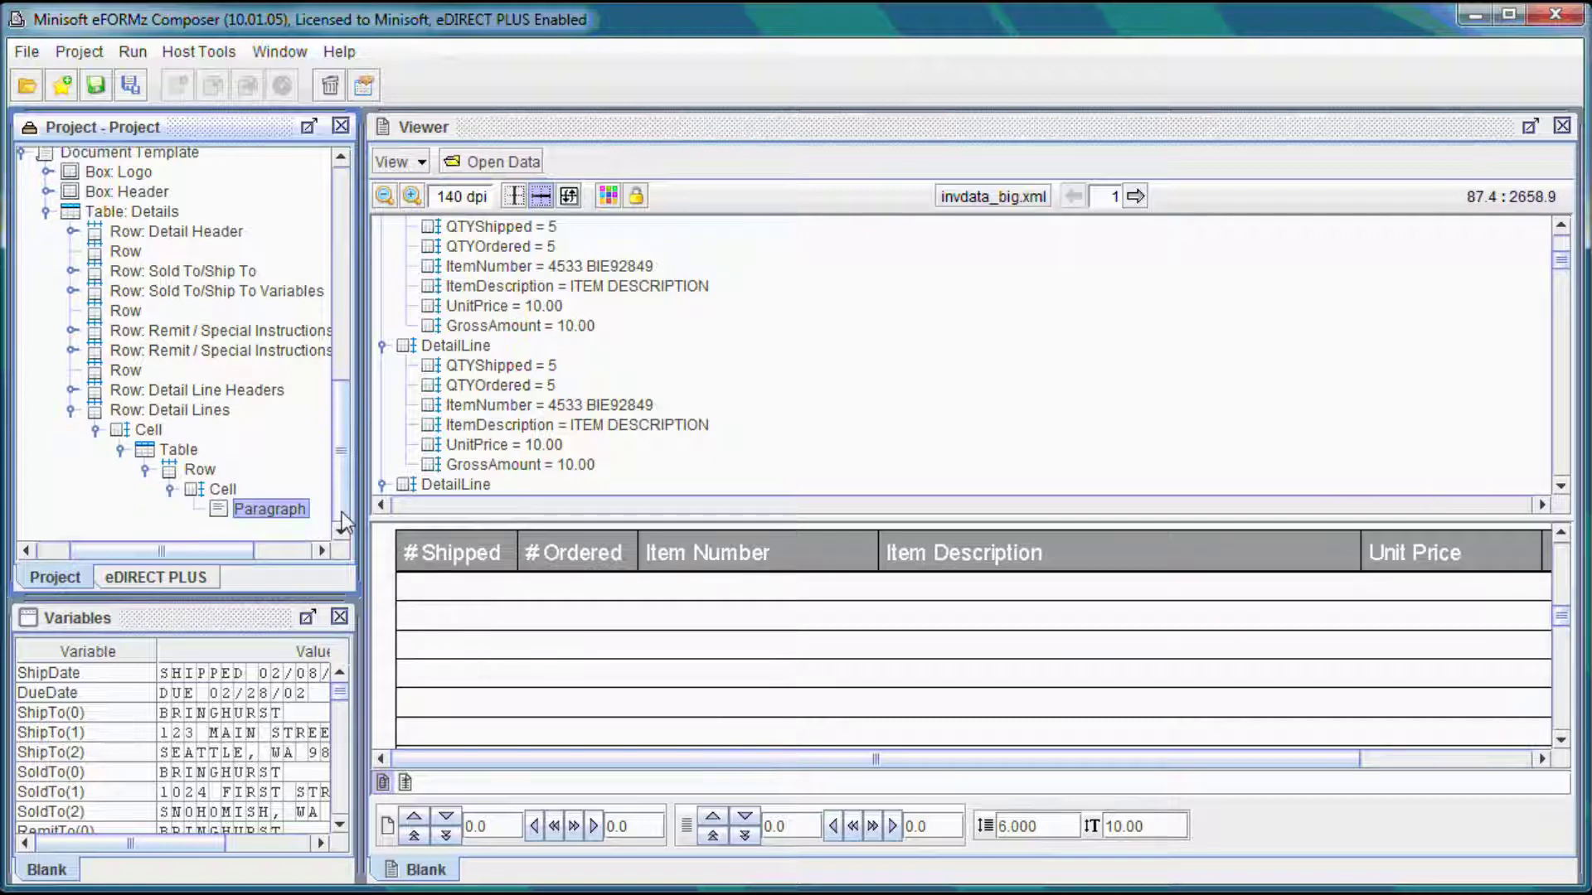
{"action": "right_click", "coordinate": [281, 513]}
{"action": "mouse_move", "coordinate": [350, 592]}
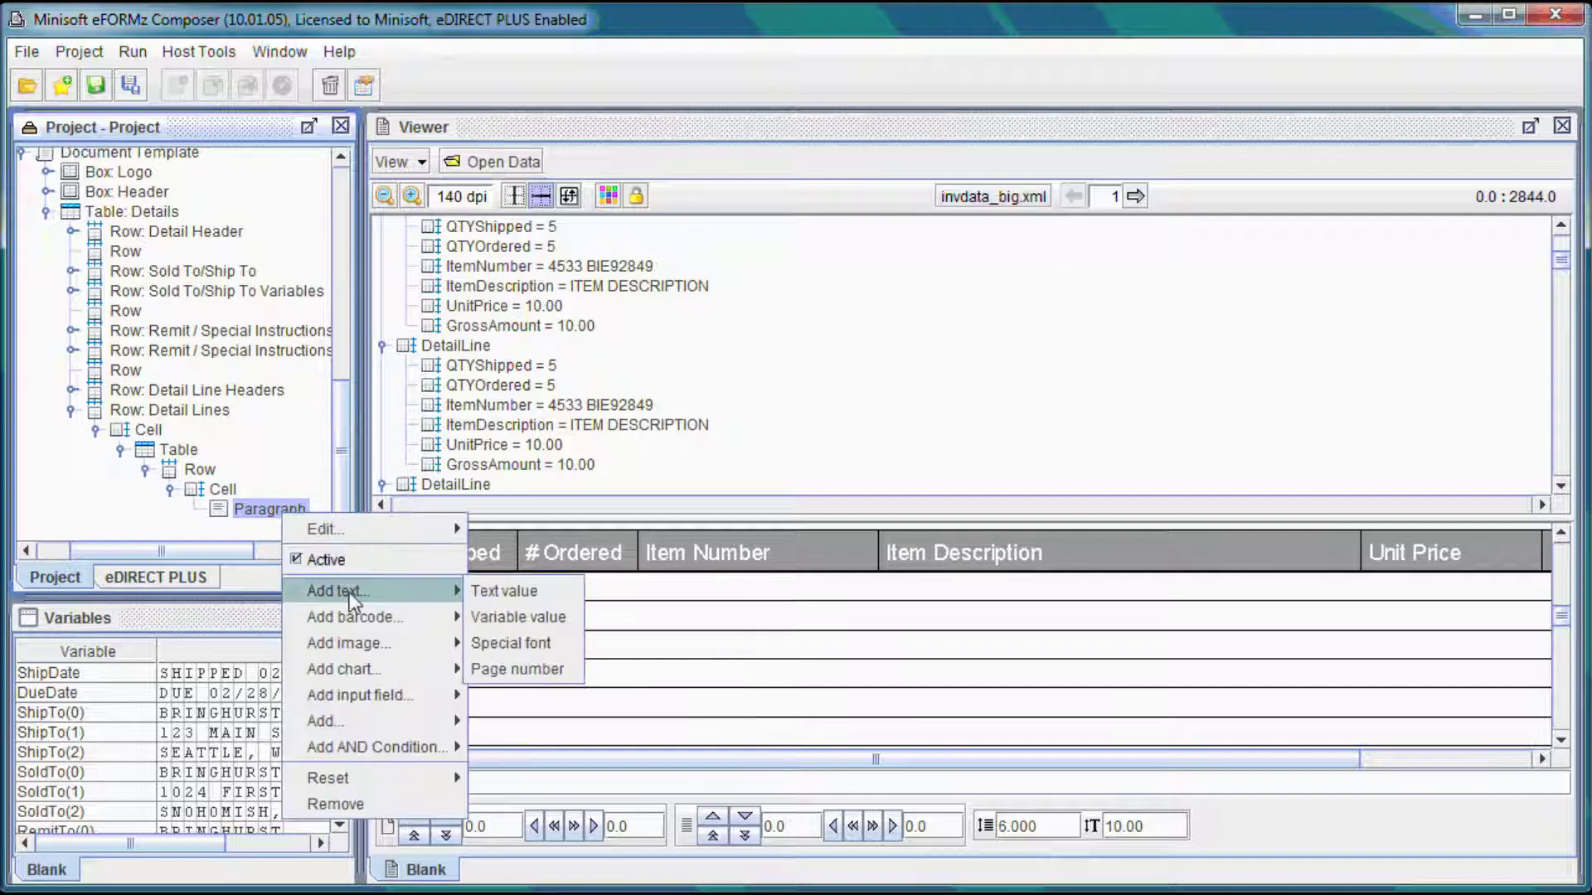
{"action": "left_click", "coordinate": [491, 616]}
{"action": "left_click", "coordinate": [808, 281]}
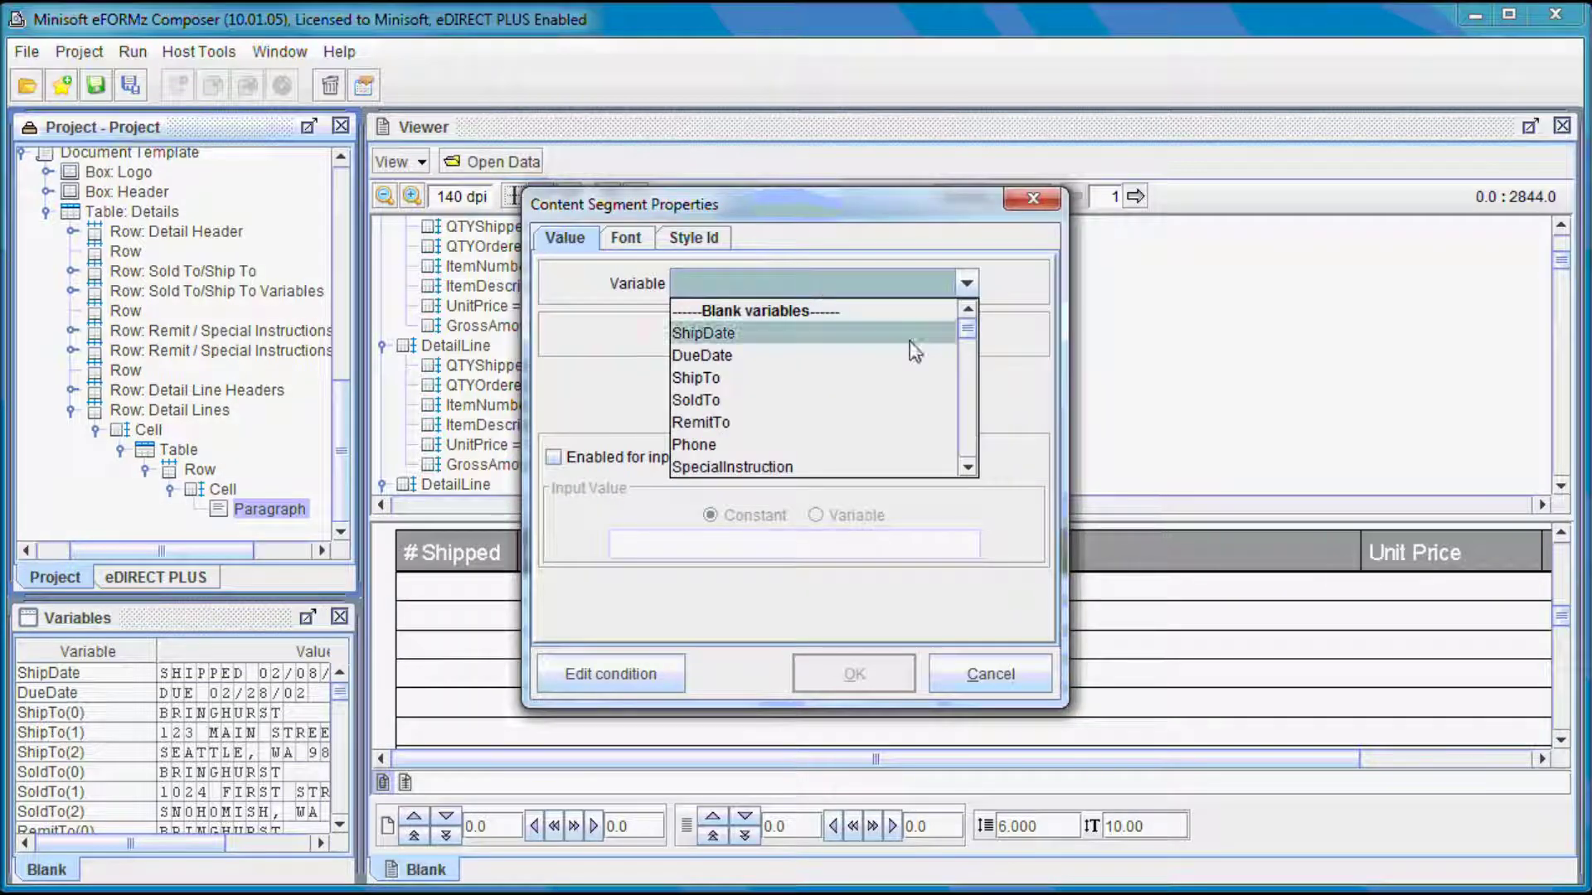
{"action": "scroll", "coordinate": [936, 444], "scroll_direction": "down", "scroll_amount": 5}
{"action": "left_click", "coordinate": [972, 463]}
{"action": "left_click", "coordinate": [800, 378]}
{"action": "left_click", "coordinate": [859, 673]}
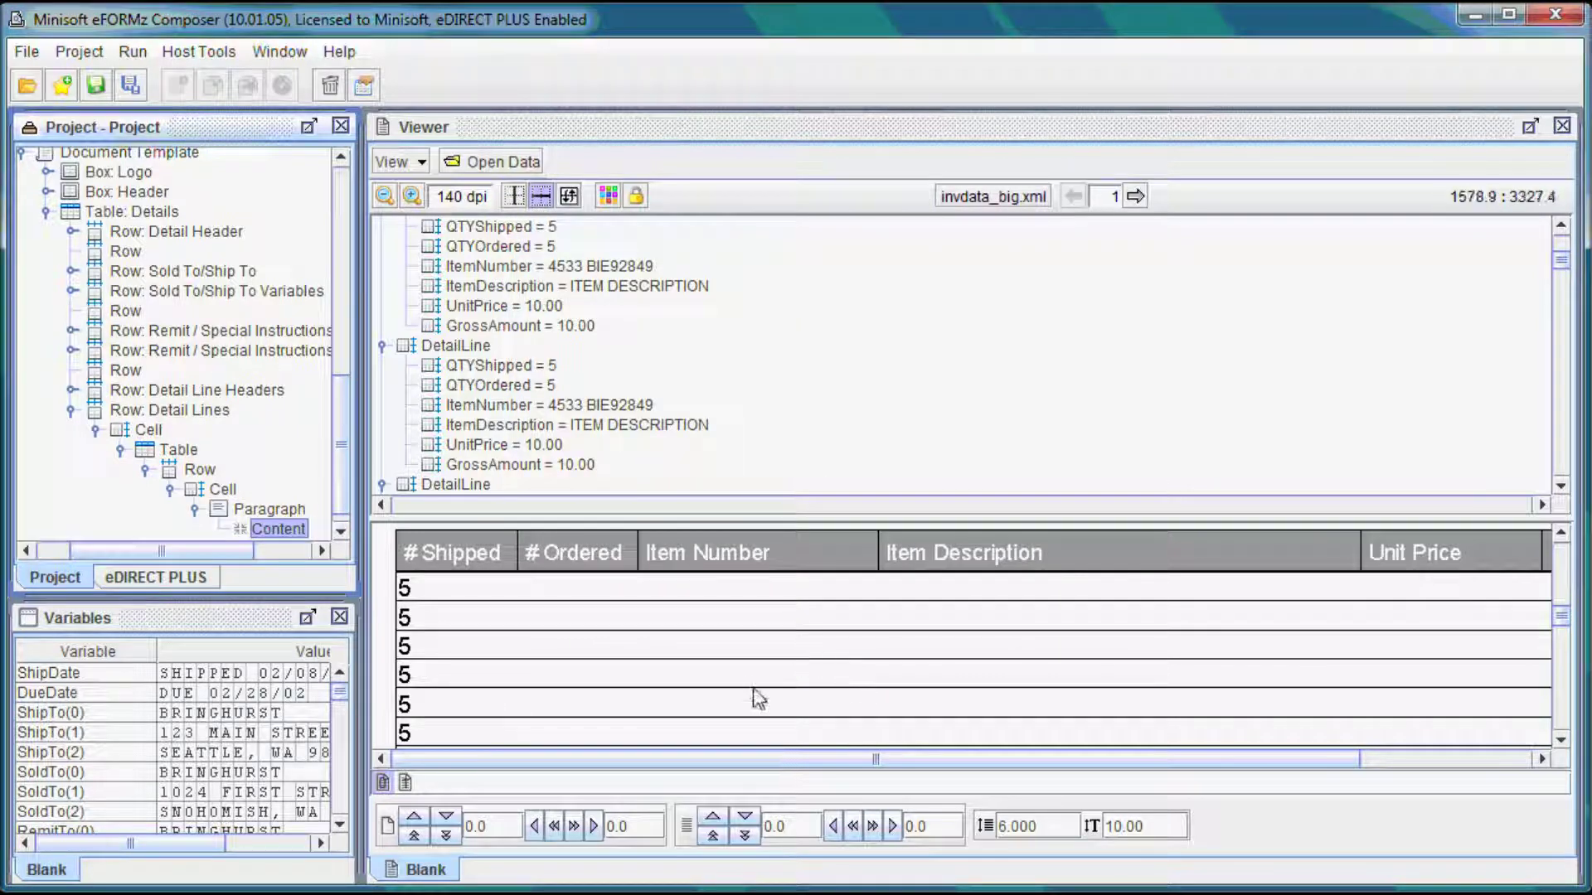
Give the # Shipped cell separate borders, with a solid right border of thickness 5.
{"action": "scroll", "coordinate": [344, 480], "scroll_direction": "down", "scroll_amount": 1}
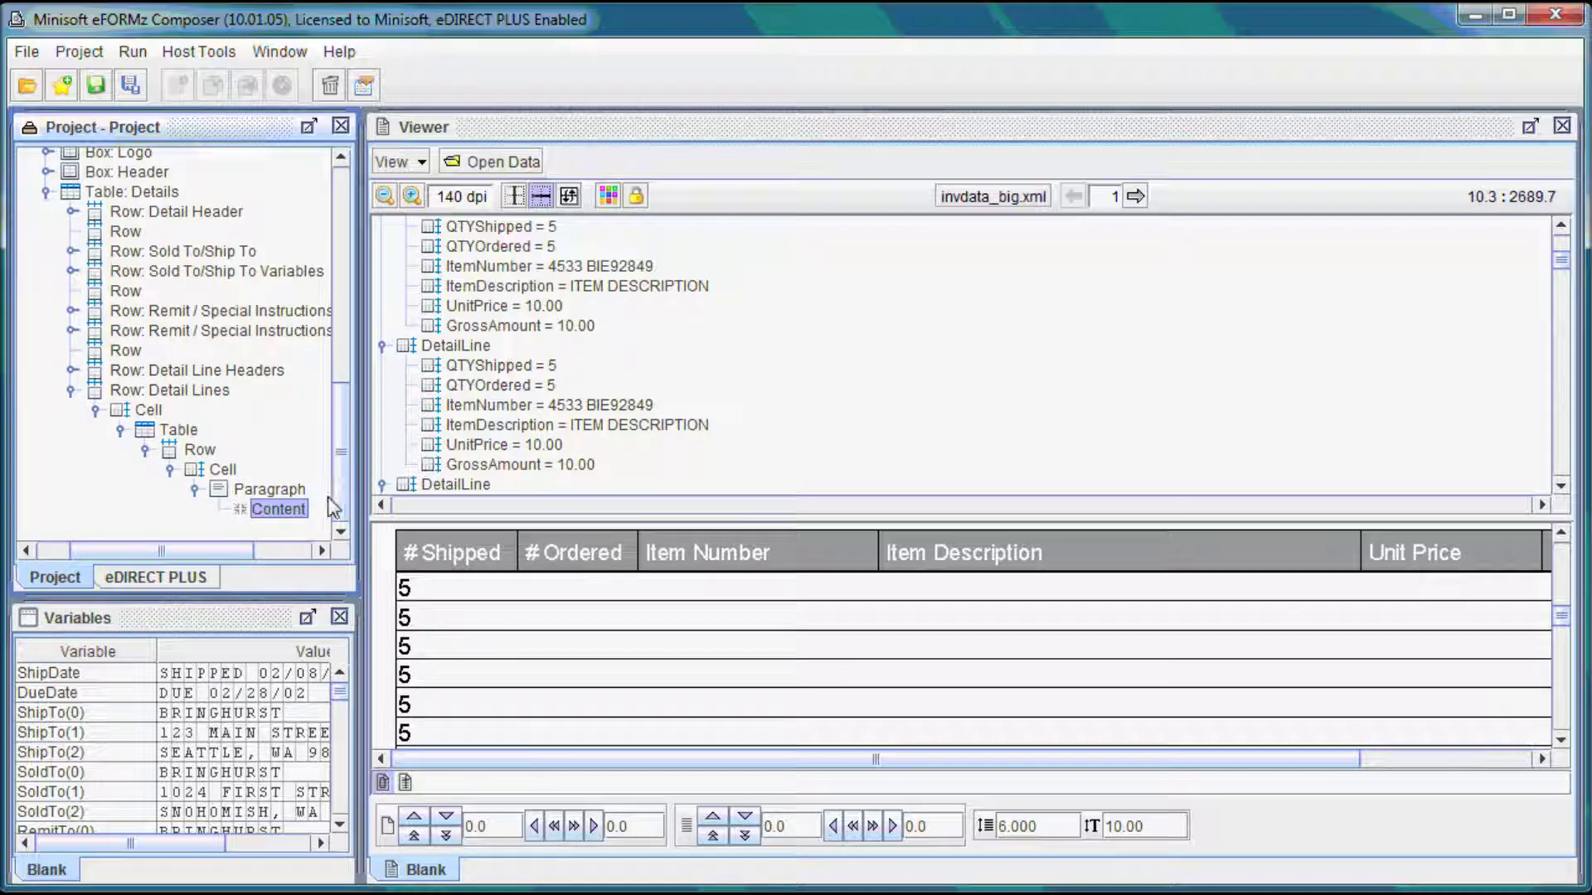
{"action": "right_click", "coordinate": [222, 474]}
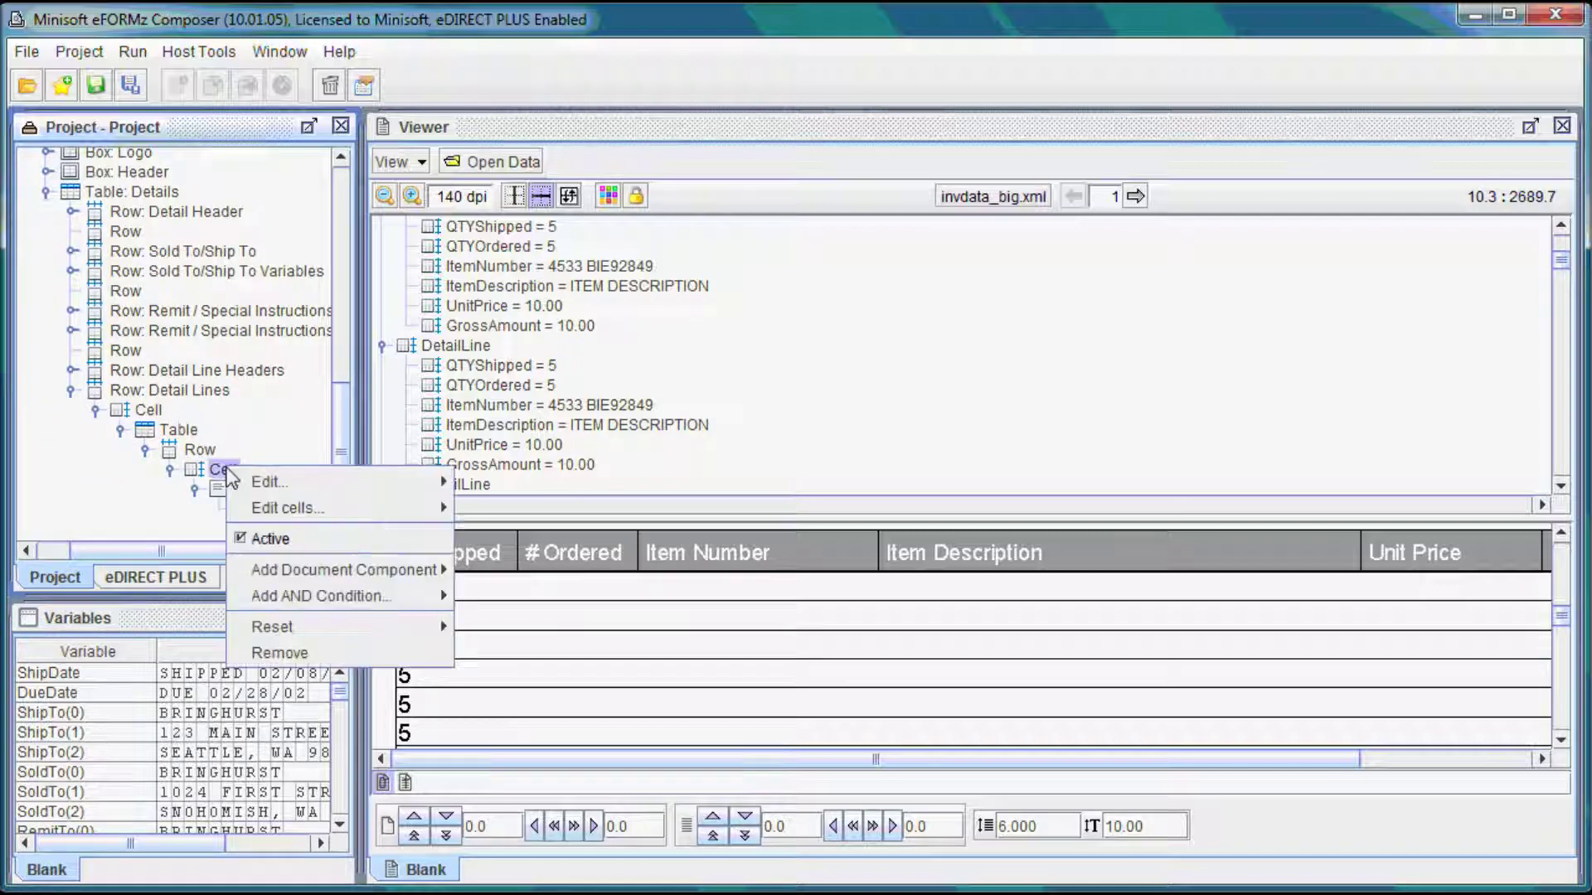
{"action": "mouse_move", "coordinate": [265, 482]}
{"action": "left_click", "coordinate": [489, 533]}
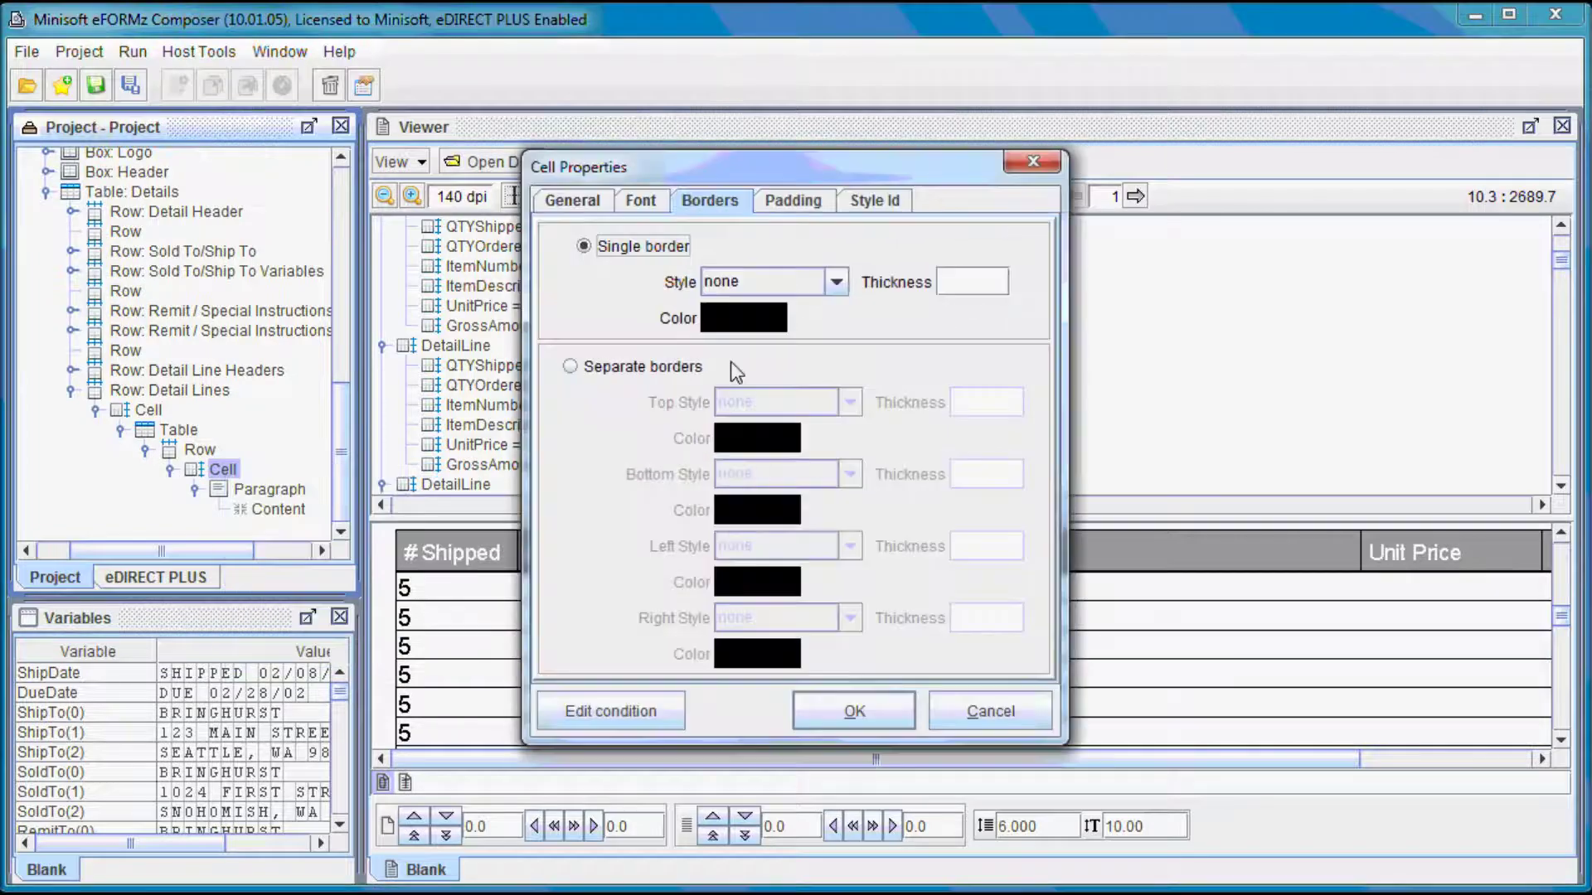
{"action": "left_click", "coordinate": [675, 369]}
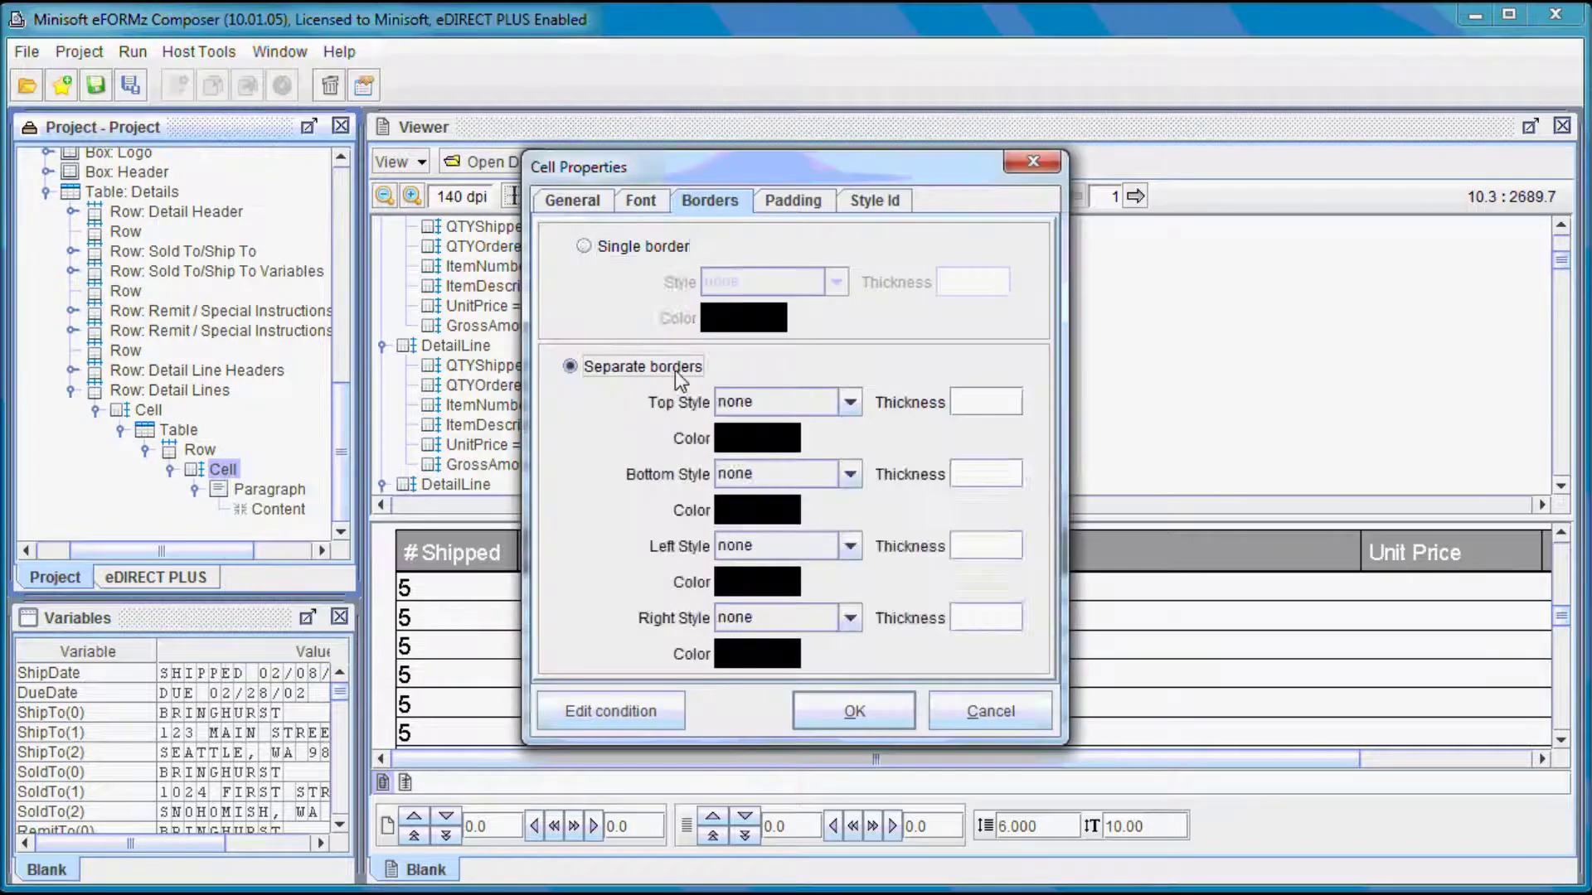
{"action": "left_click", "coordinate": [787, 619]}
{"action": "left_click", "coordinate": [756, 668]}
{"action": "left_click", "coordinate": [970, 620]}
{"action": "type", "text": "5"}
{"action": "left_click", "coordinate": [855, 713]}
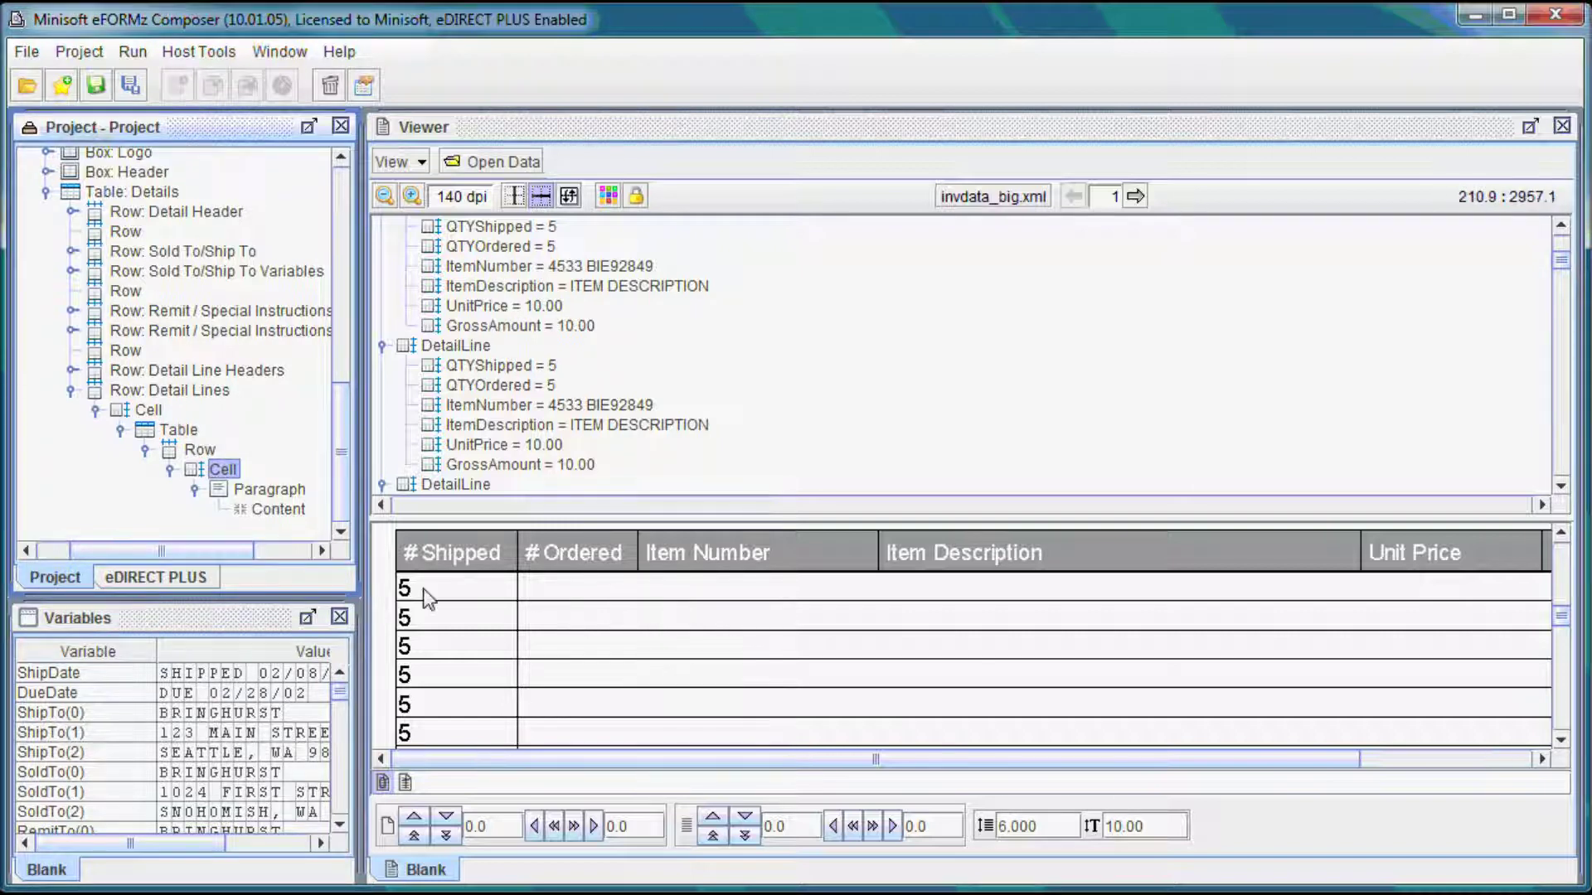
Turn off automatic padding for the # Shipped cell and set its top, bottom, left and right padding to 25.
{"action": "right_click", "coordinate": [232, 469]}
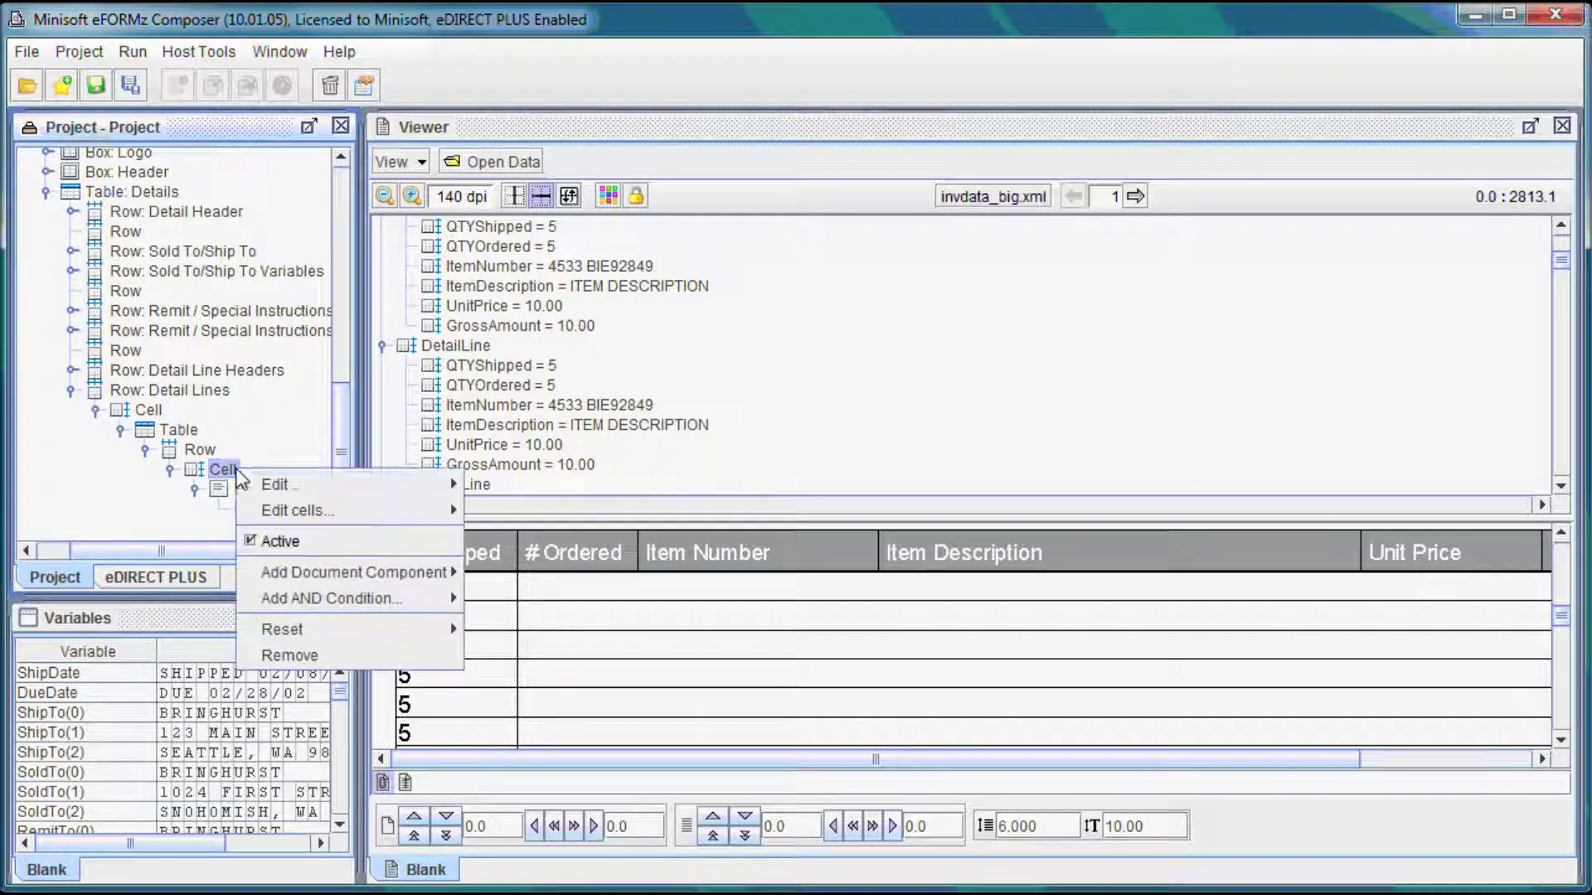
{"action": "mouse_move", "coordinate": [429, 486]}
{"action": "left_click", "coordinate": [495, 562]}
{"action": "left_click", "coordinate": [658, 247]}
{"action": "left_click", "coordinate": [730, 280]}
{"action": "type", "text": "25"}
{"action": "left_click", "coordinate": [722, 315]}
{"action": "type", "text": "2525"}
{"action": "left_click", "coordinate": [908, 317]}
{"action": "type", "text": "25"}
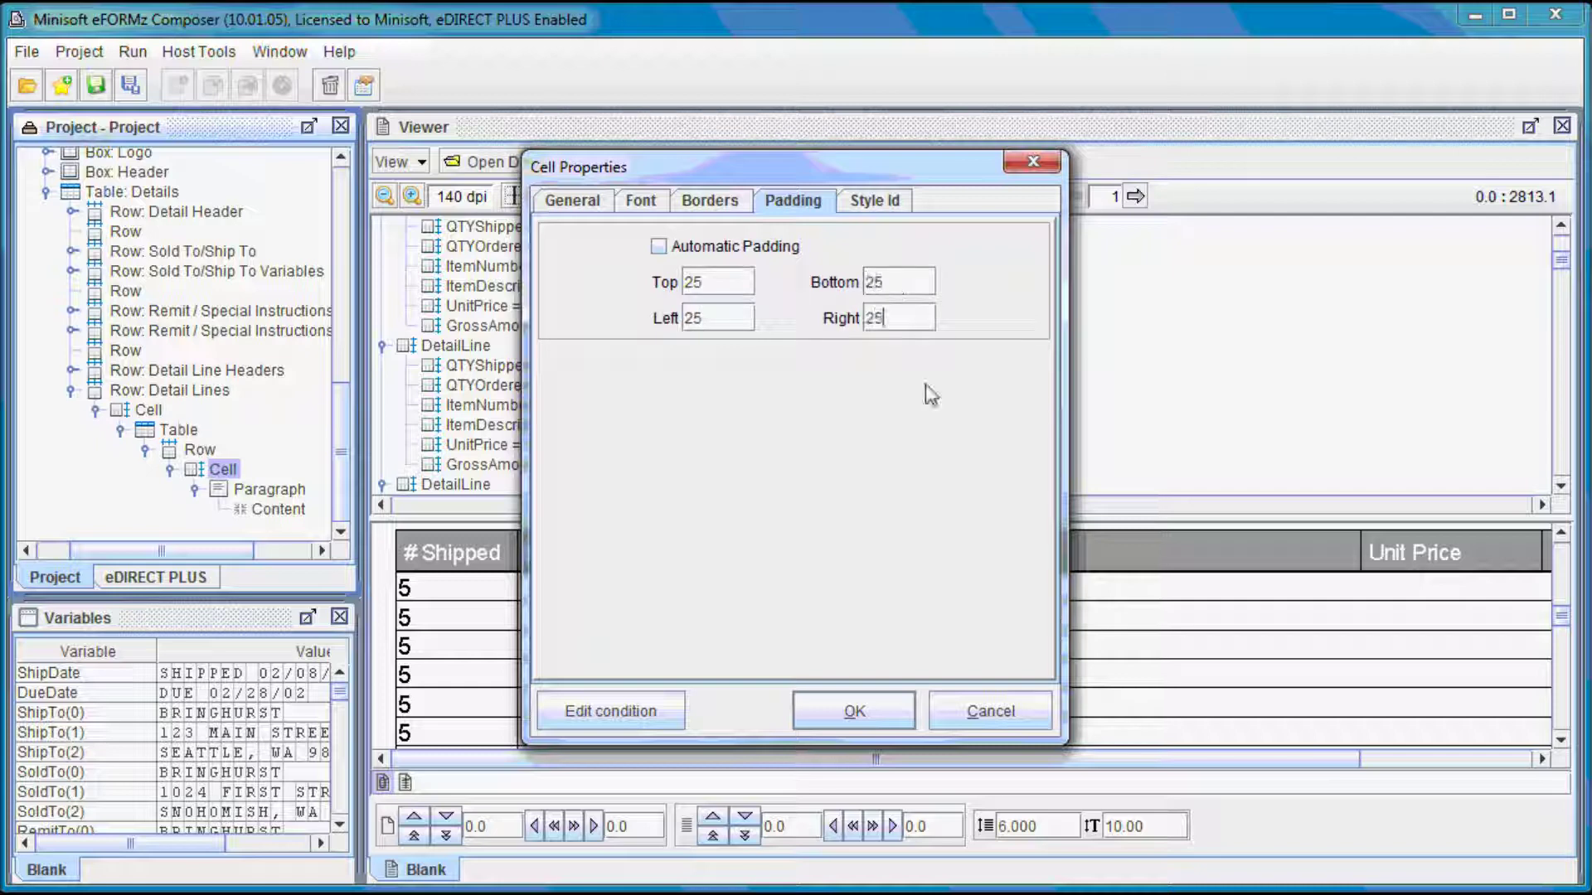
{"action": "left_click", "coordinate": [854, 713]}
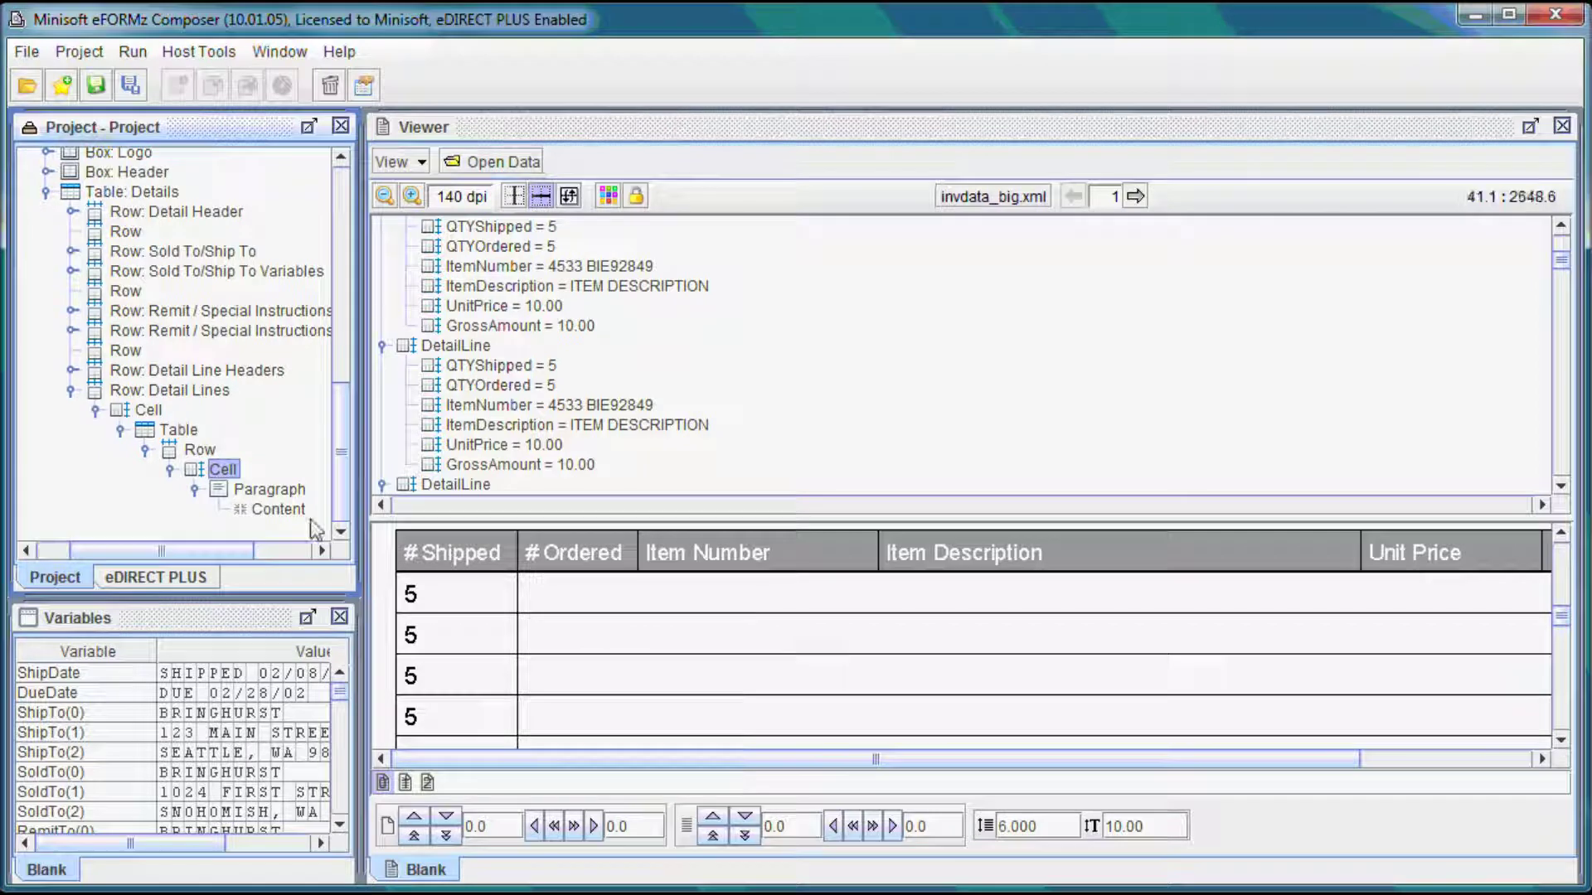
Duplicate the # Shipped cell for the # Ordered column and set the copy's content variable to QTYOrdered.
{"action": "key", "text": "ctrl+c"}
{"action": "key", "text": "ctrl+v"}
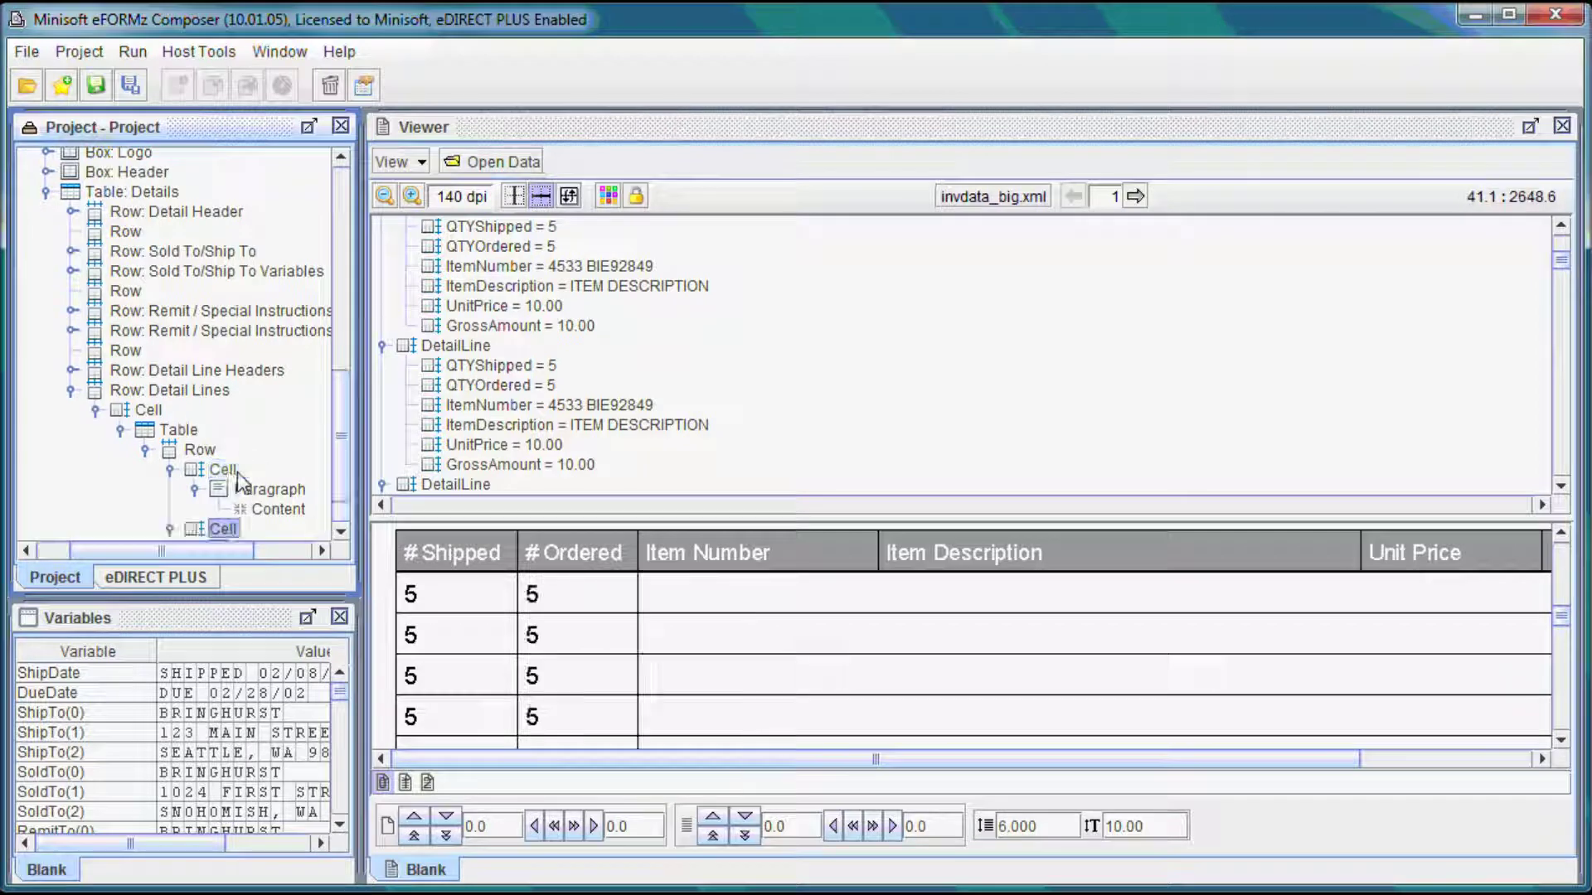
{"action": "scroll", "coordinate": [339, 518], "scroll_direction": "down", "scroll_amount": 1}
{"action": "right_click", "coordinate": [277, 514]}
{"action": "mouse_move", "coordinate": [415, 531]}
{"action": "left_click", "coordinate": [478, 530]}
{"action": "left_click", "coordinate": [859, 286]}
{"action": "left_click", "coordinate": [788, 325]}
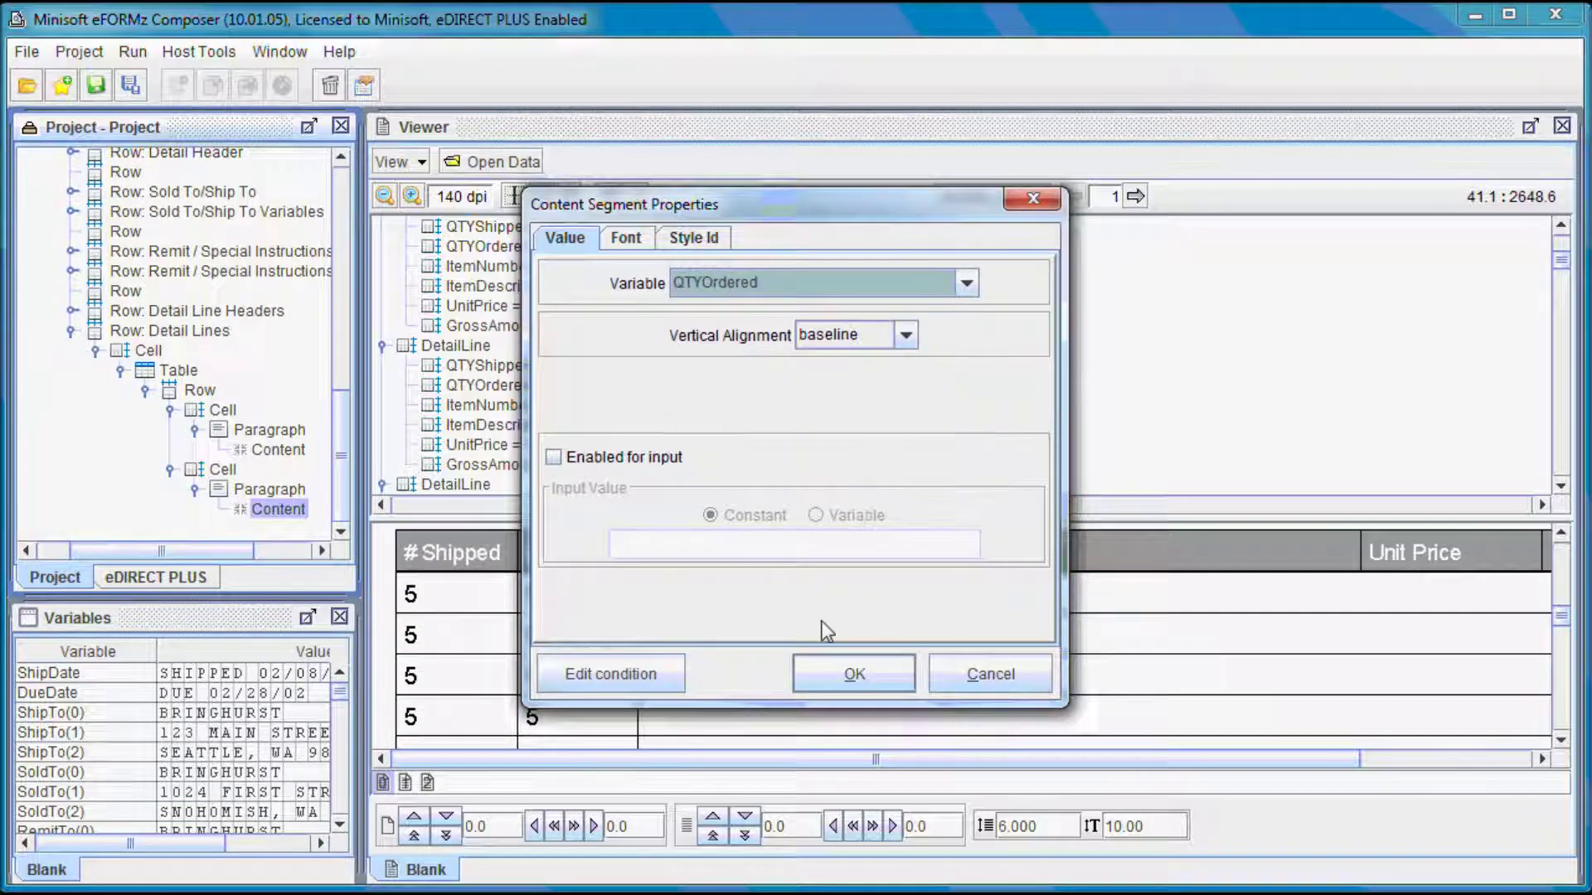
{"action": "left_click", "coordinate": [847, 664]}
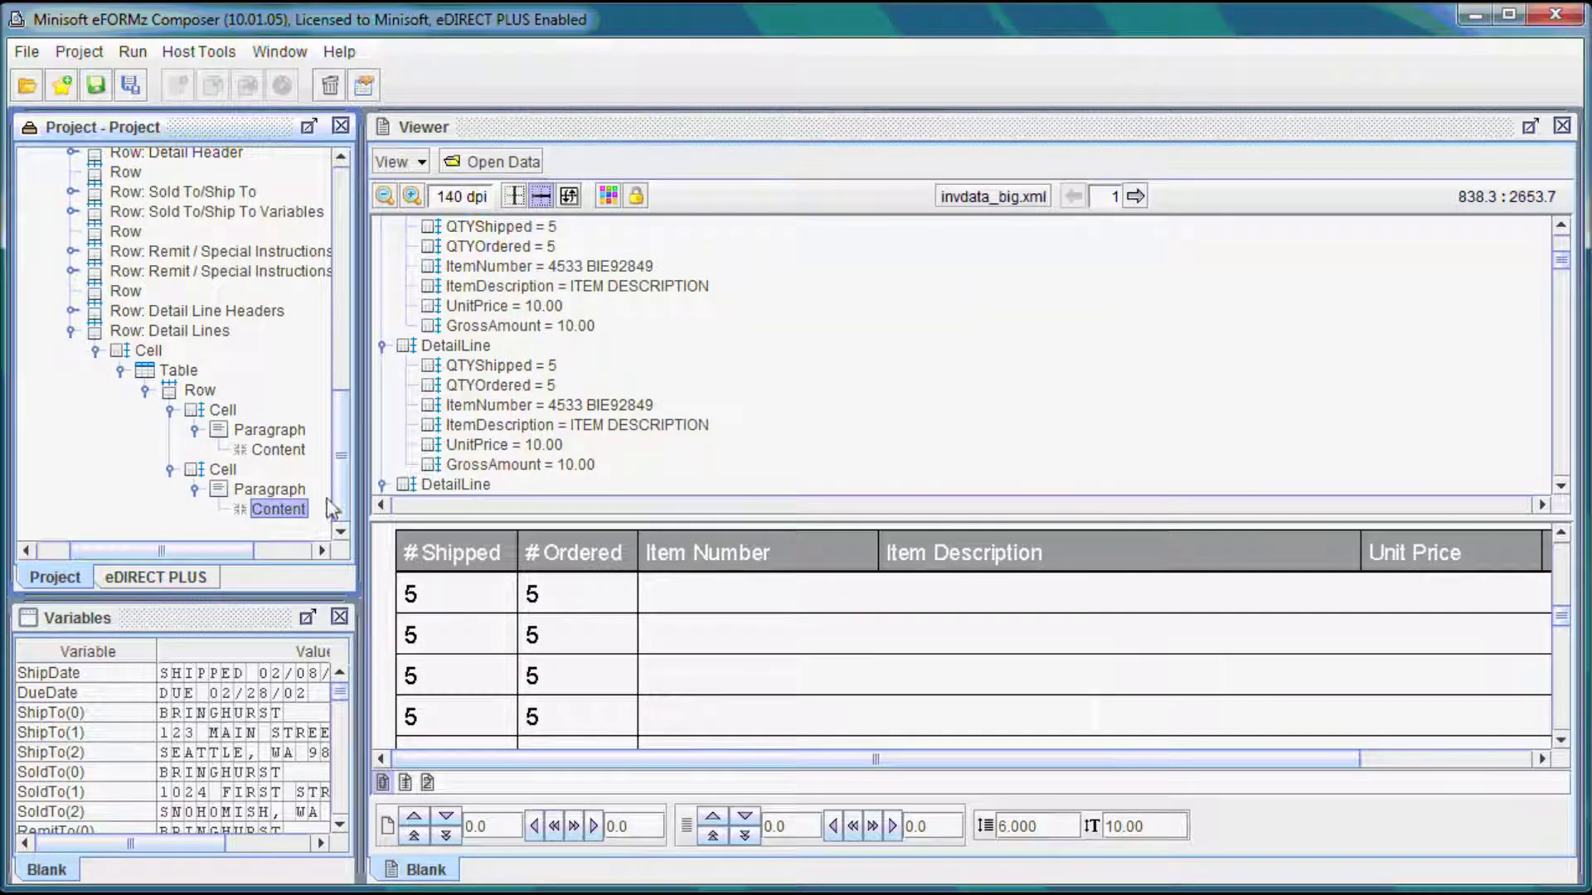
Duplicate the # Ordered cell for the Item Number column and set the copy's fixed width to 1000.0.
{"action": "left_click", "coordinate": [222, 469]}
{"action": "key", "text": "ctrl+c"}
{"action": "key", "text": "ctrl+v"}
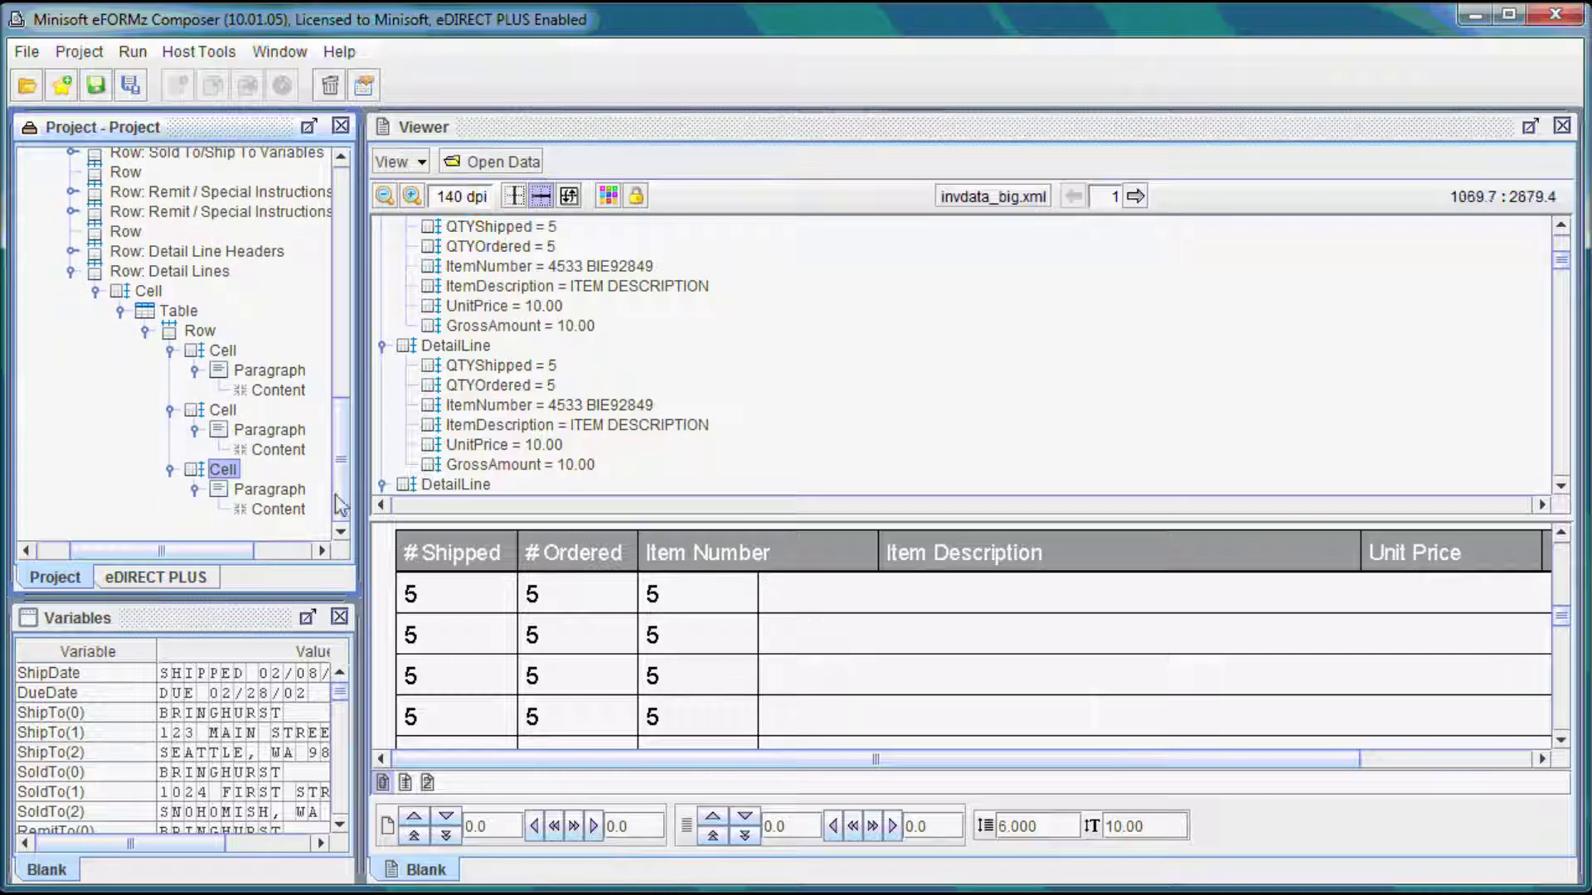
{"action": "right_click", "coordinate": [246, 485]}
{"action": "mouse_move", "coordinate": [357, 487]}
{"action": "left_click", "coordinate": [489, 491]}
{"action": "left_click", "coordinate": [862, 247]}
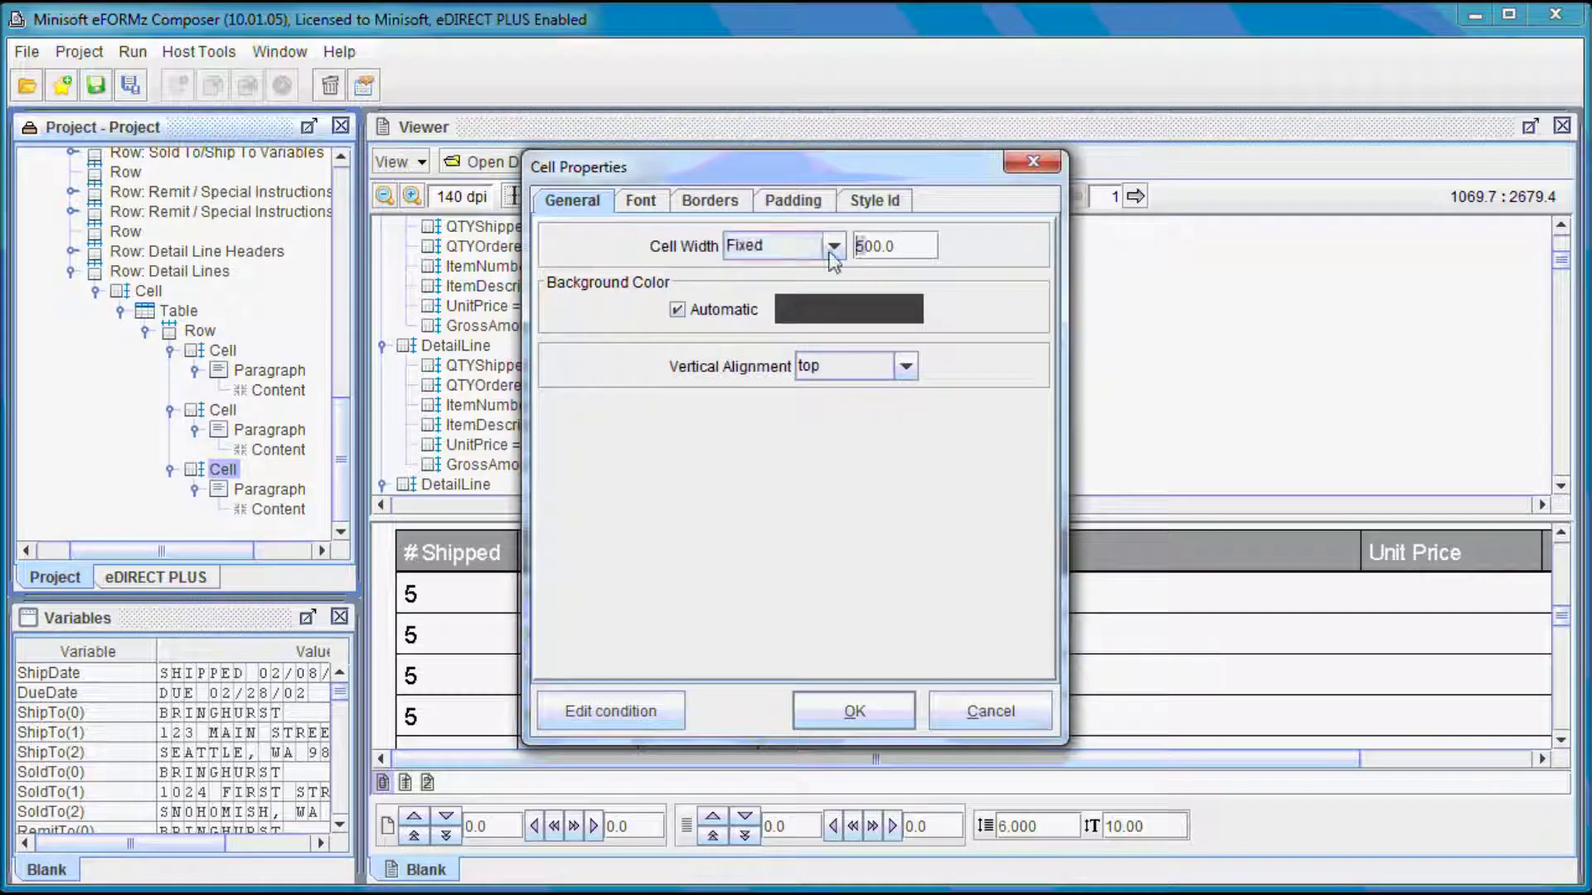
{"action": "key", "text": "BackSpace"}
{"action": "type", "text": "10"}
{"action": "left_click", "coordinate": [854, 713]}
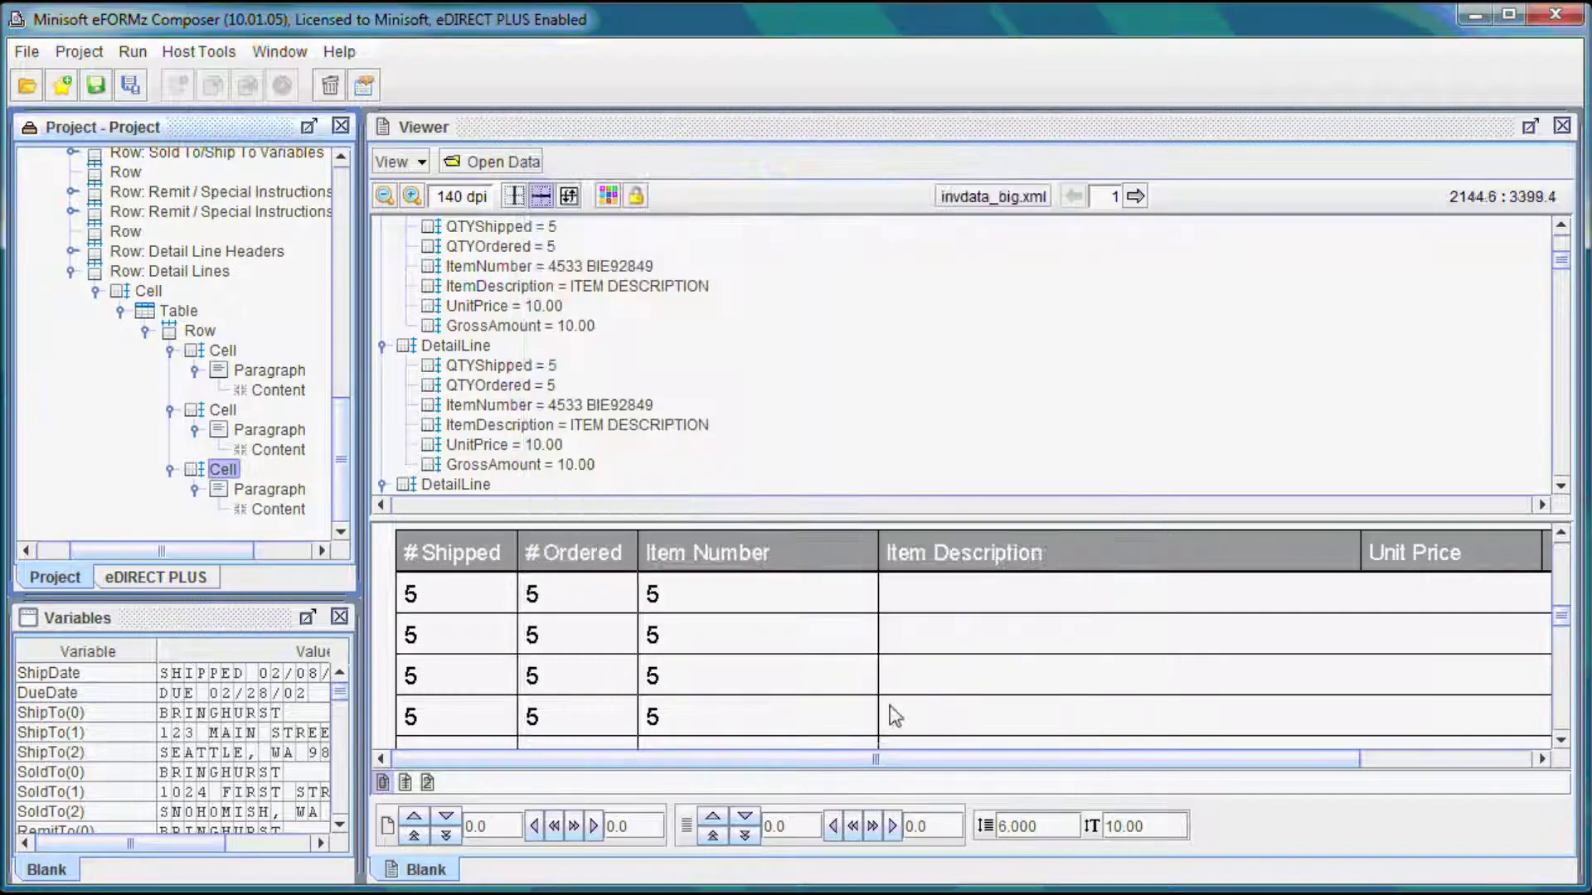
Set the content variable of the third detail line cell to ItemNumber.
{"action": "right_click", "coordinate": [286, 512]}
{"action": "left_click", "coordinate": [491, 520]}
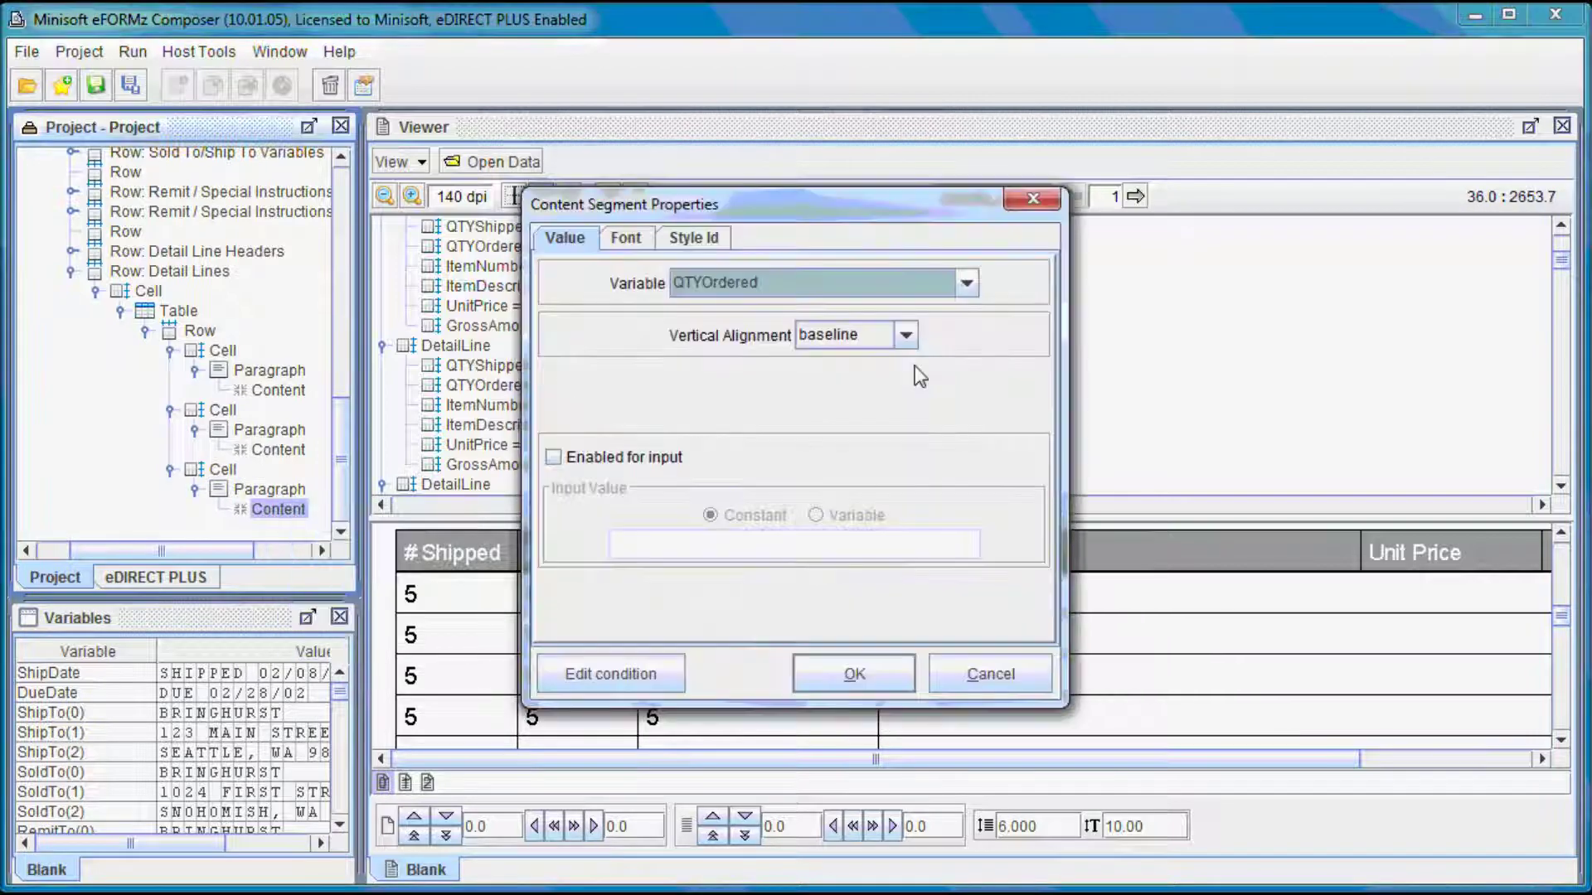
{"action": "left_click", "coordinate": [883, 284]}
{"action": "left_click", "coordinate": [809, 336]}
{"action": "left_click", "coordinate": [854, 674]}
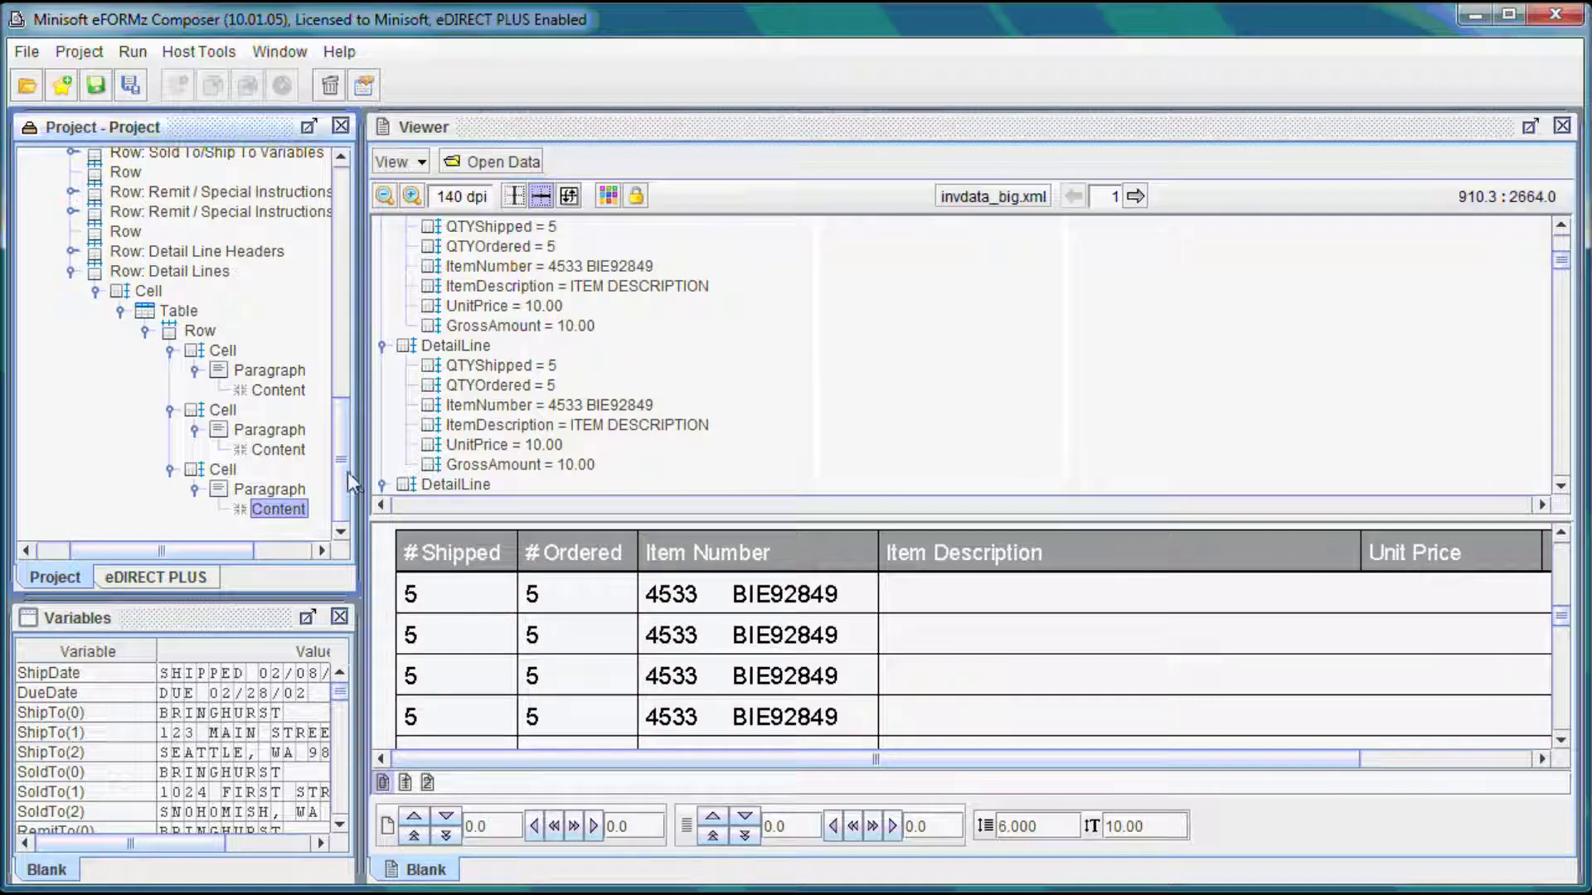
Duplicate the Item Number cell for the Item Description column and set the copy's fixed width to 2000.0.
{"action": "left_click", "coordinate": [233, 474]}
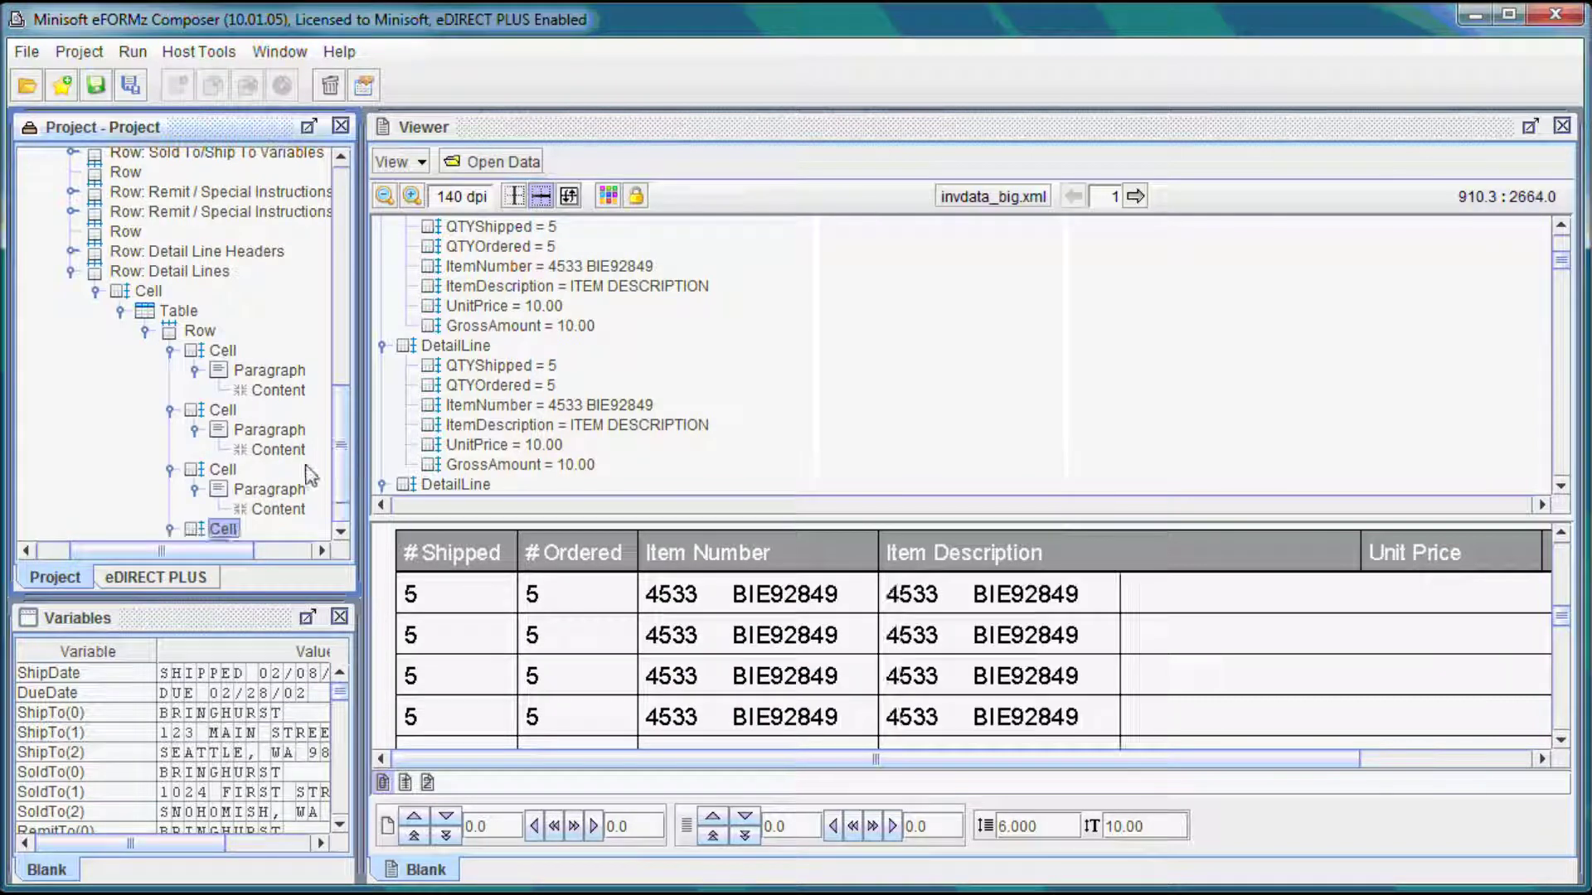
{"action": "scroll", "coordinate": [330, 459], "scroll_direction": "down", "scroll_amount": 1}
{"action": "right_click", "coordinate": [226, 474]}
{"action": "mouse_move", "coordinate": [393, 472]}
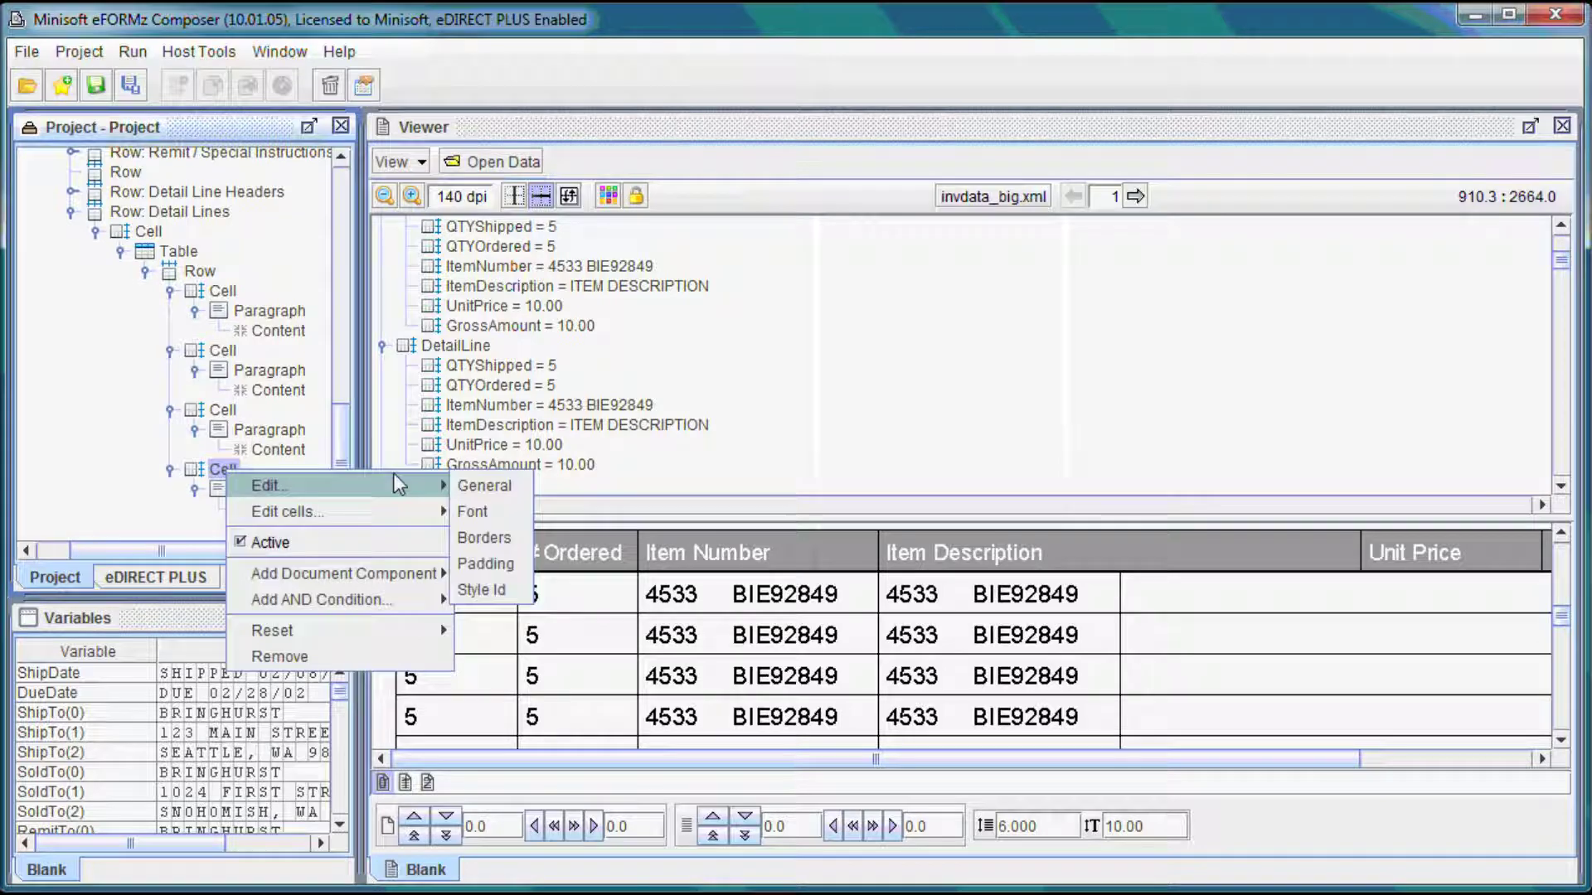
{"action": "left_click", "coordinate": [476, 480]}
{"action": "left_click", "coordinate": [863, 245]}
{"action": "key", "text": "BackSpace"}
{"action": "type", "text": "2000.0"}
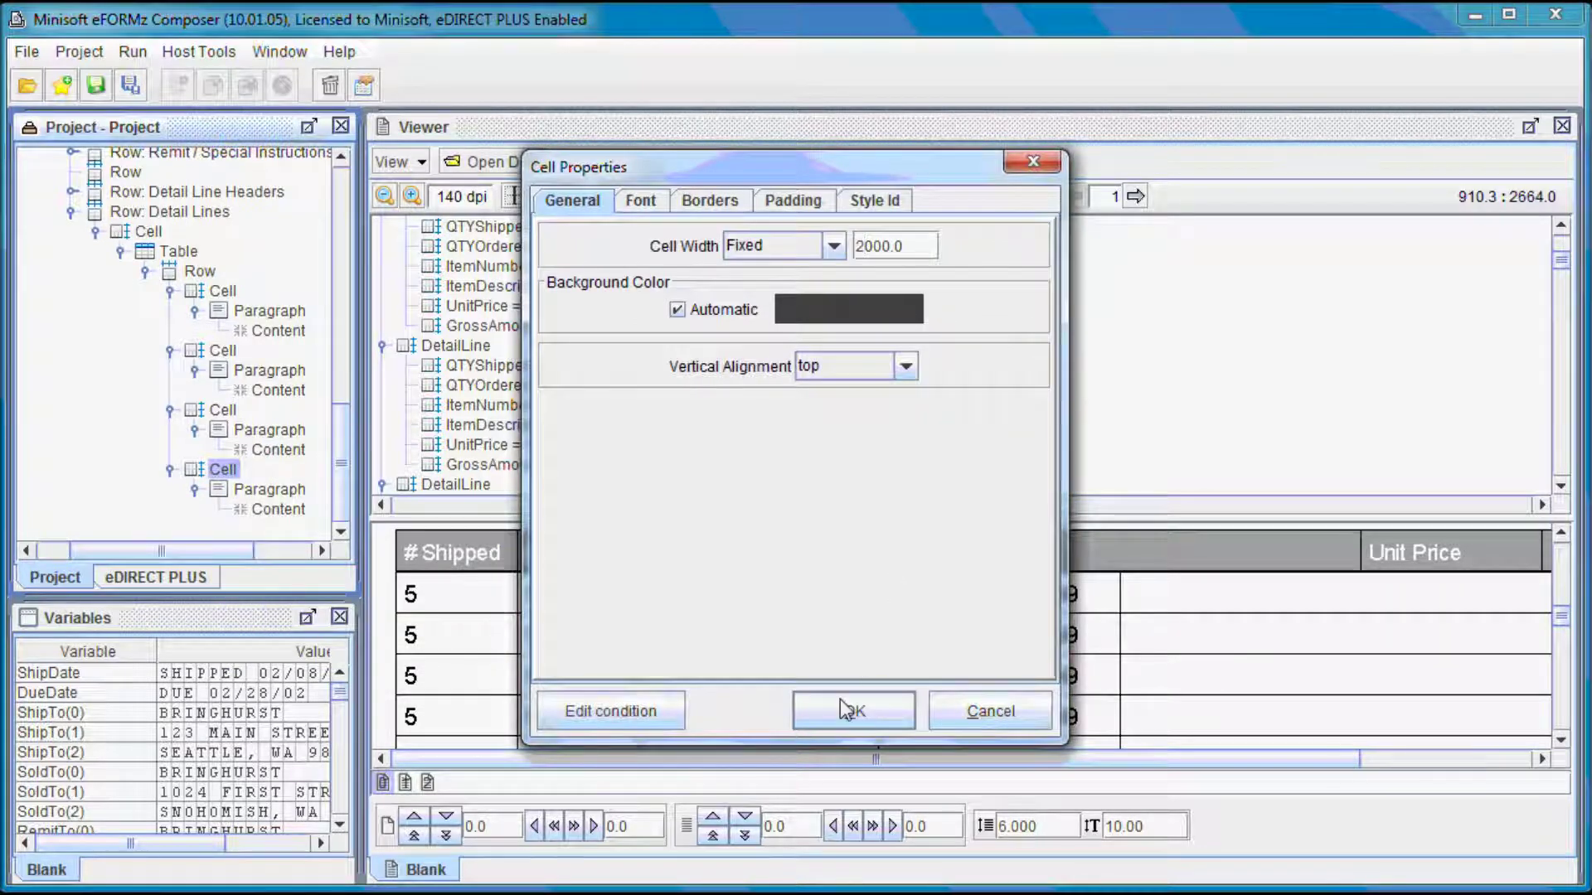
{"action": "left_click", "coordinate": [844, 711]}
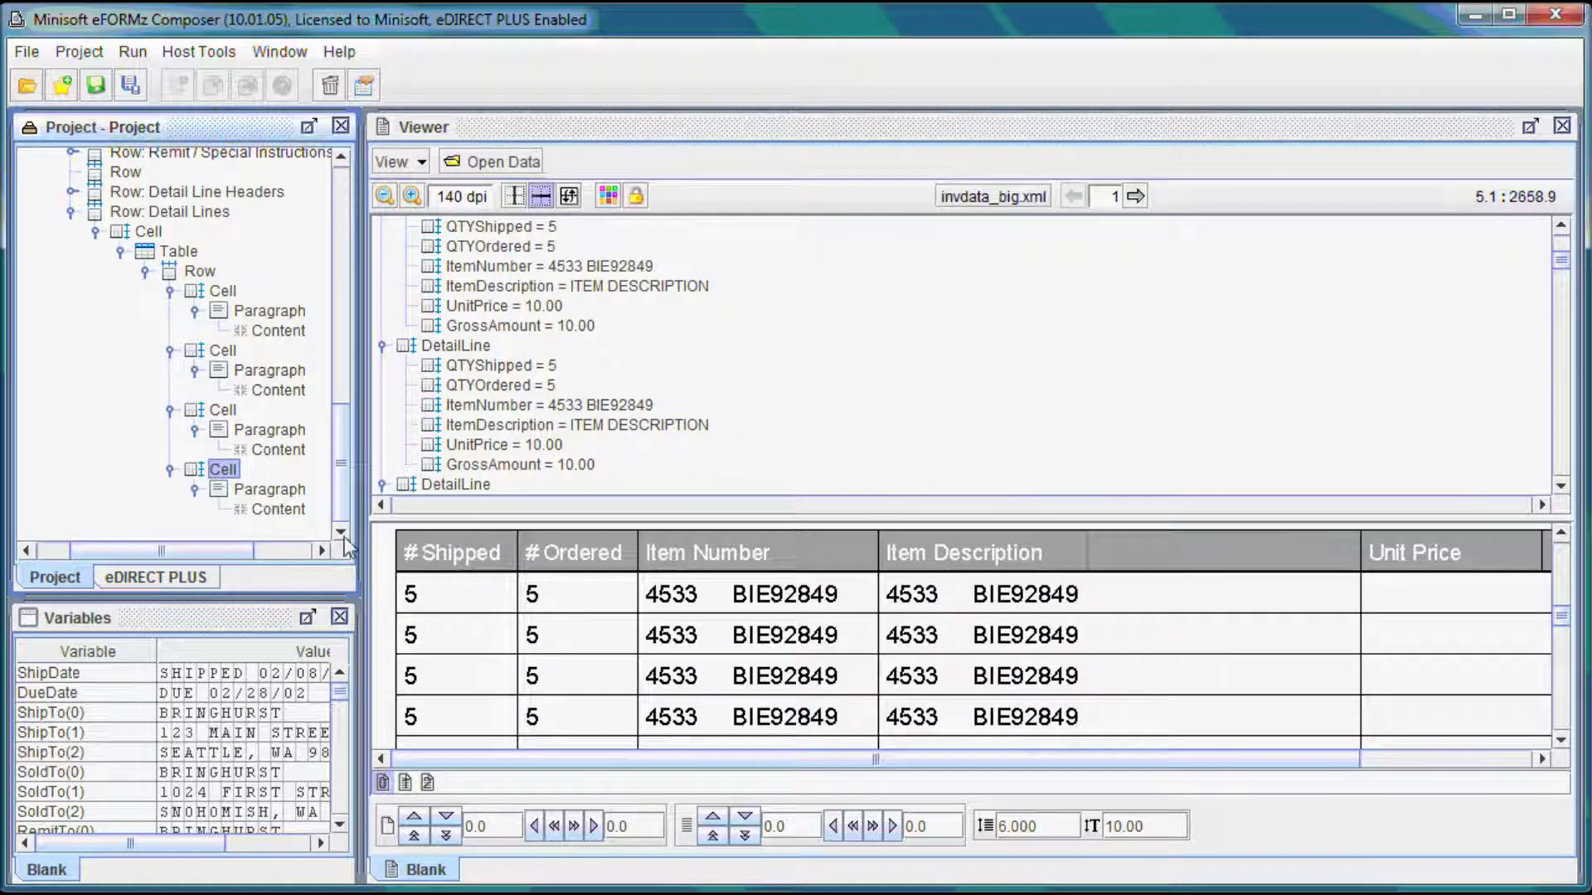
Set the content variable of the fourth detail line cell to ItemDescription.
{"action": "right_click", "coordinate": [298, 510]}
{"action": "mouse_move", "coordinate": [365, 520]}
{"action": "left_click", "coordinate": [495, 521]}
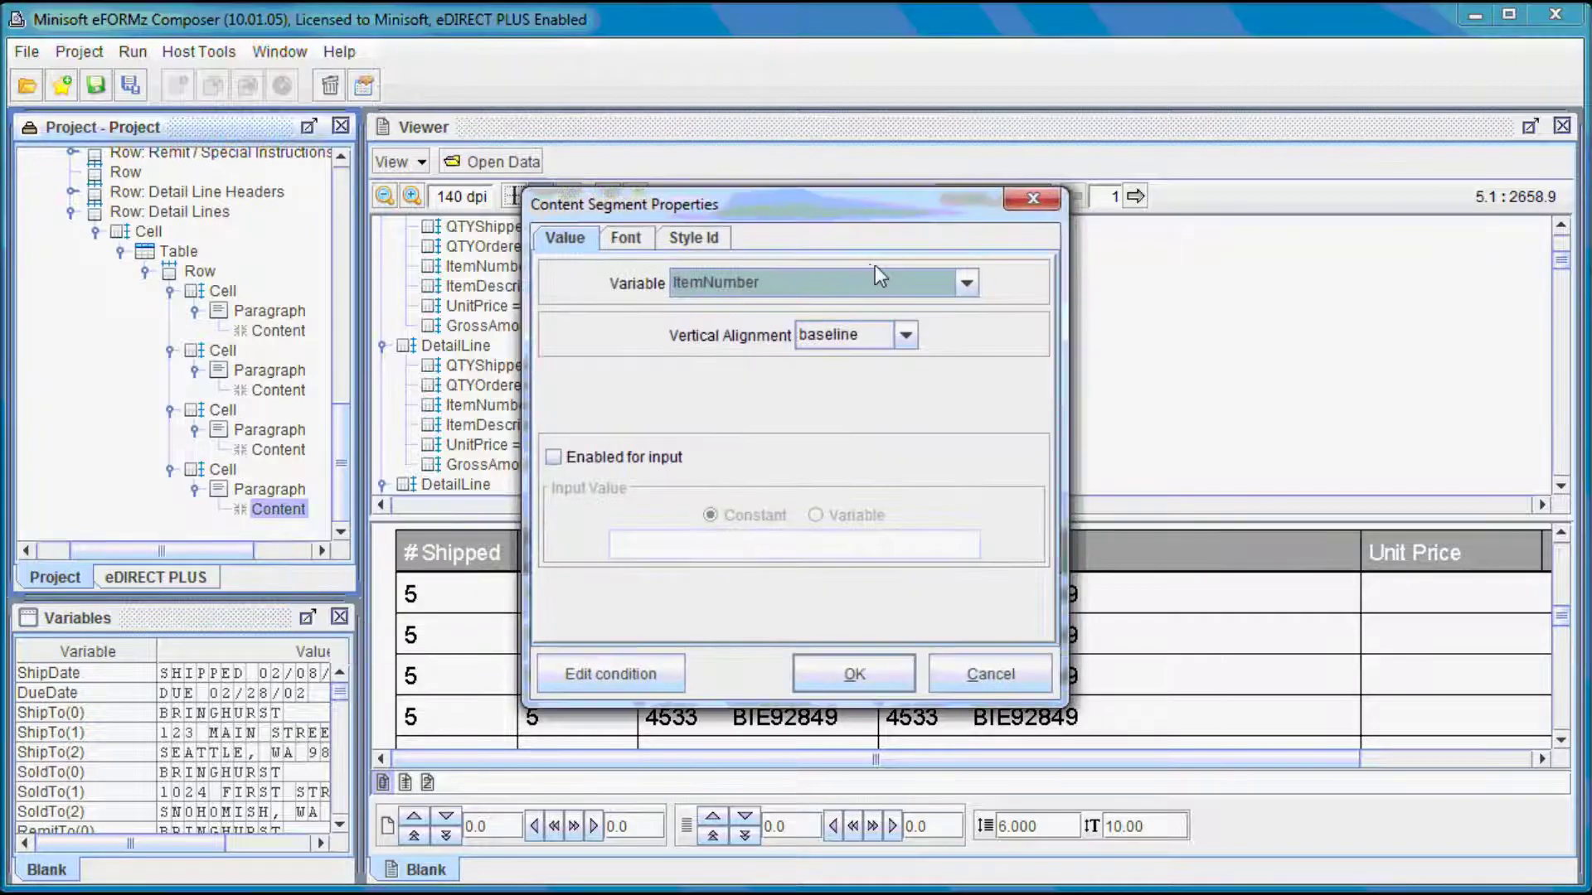
{"action": "left_click", "coordinate": [858, 291]}
{"action": "left_click", "coordinate": [802, 331]}
{"action": "left_click", "coordinate": [857, 687]}
Duplicate the # Ordered cell for the Unit Price column and set the copy's fixed width to 750.0.
{"action": "left_click_drag", "start_coordinate": [951, 759], "coordinate": [1123, 761]}
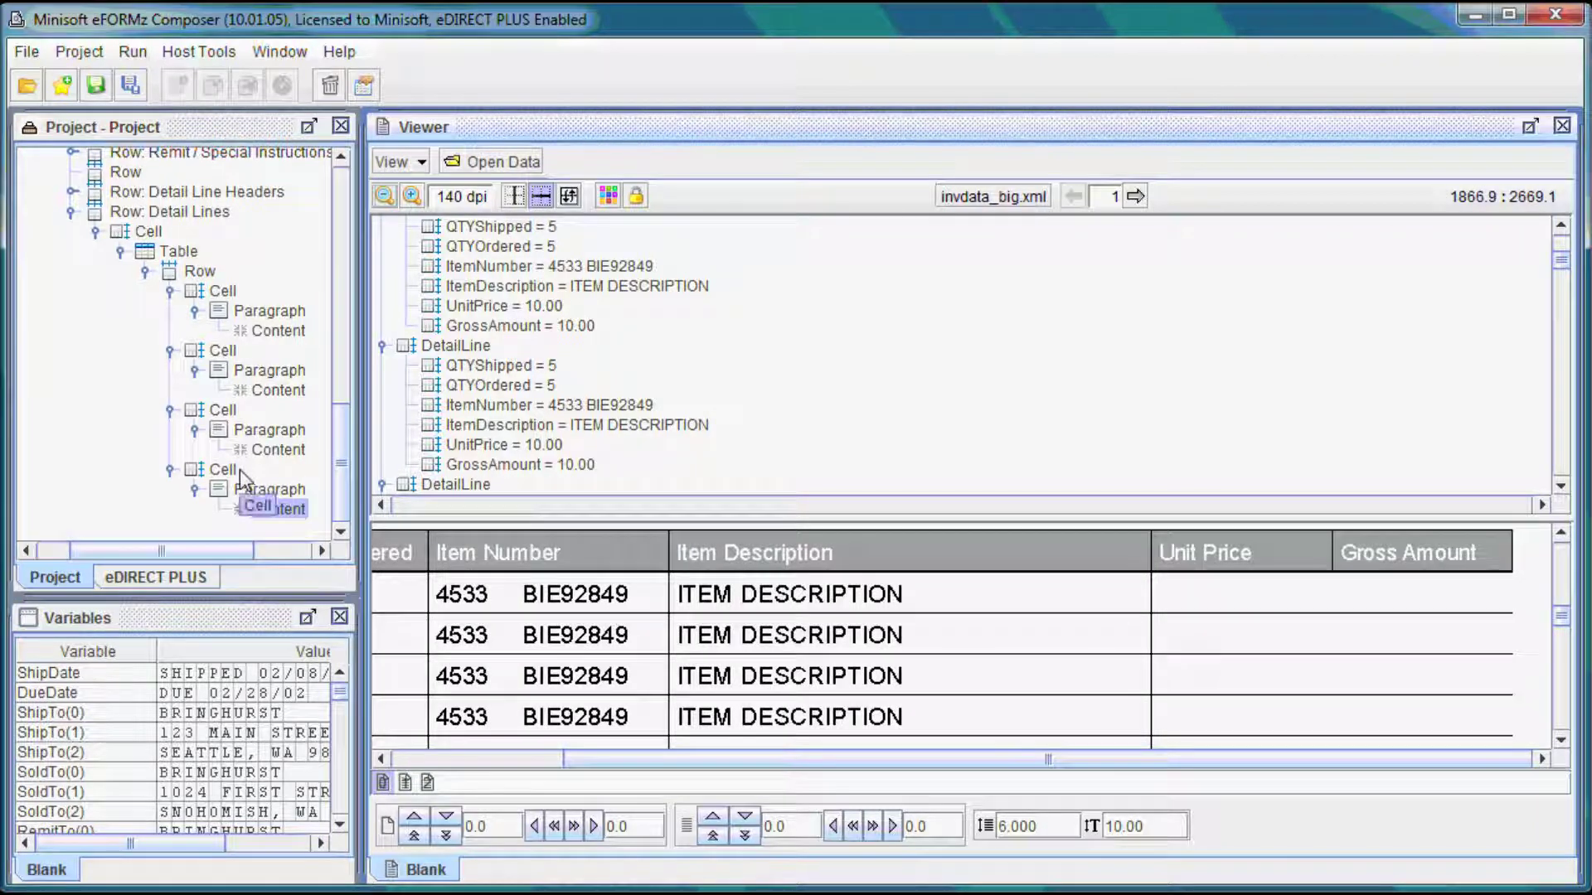
{"action": "left_click", "coordinate": [225, 351]}
{"action": "left_click_drag", "start_coordinate": [224, 351], "coordinate": [236, 485]}
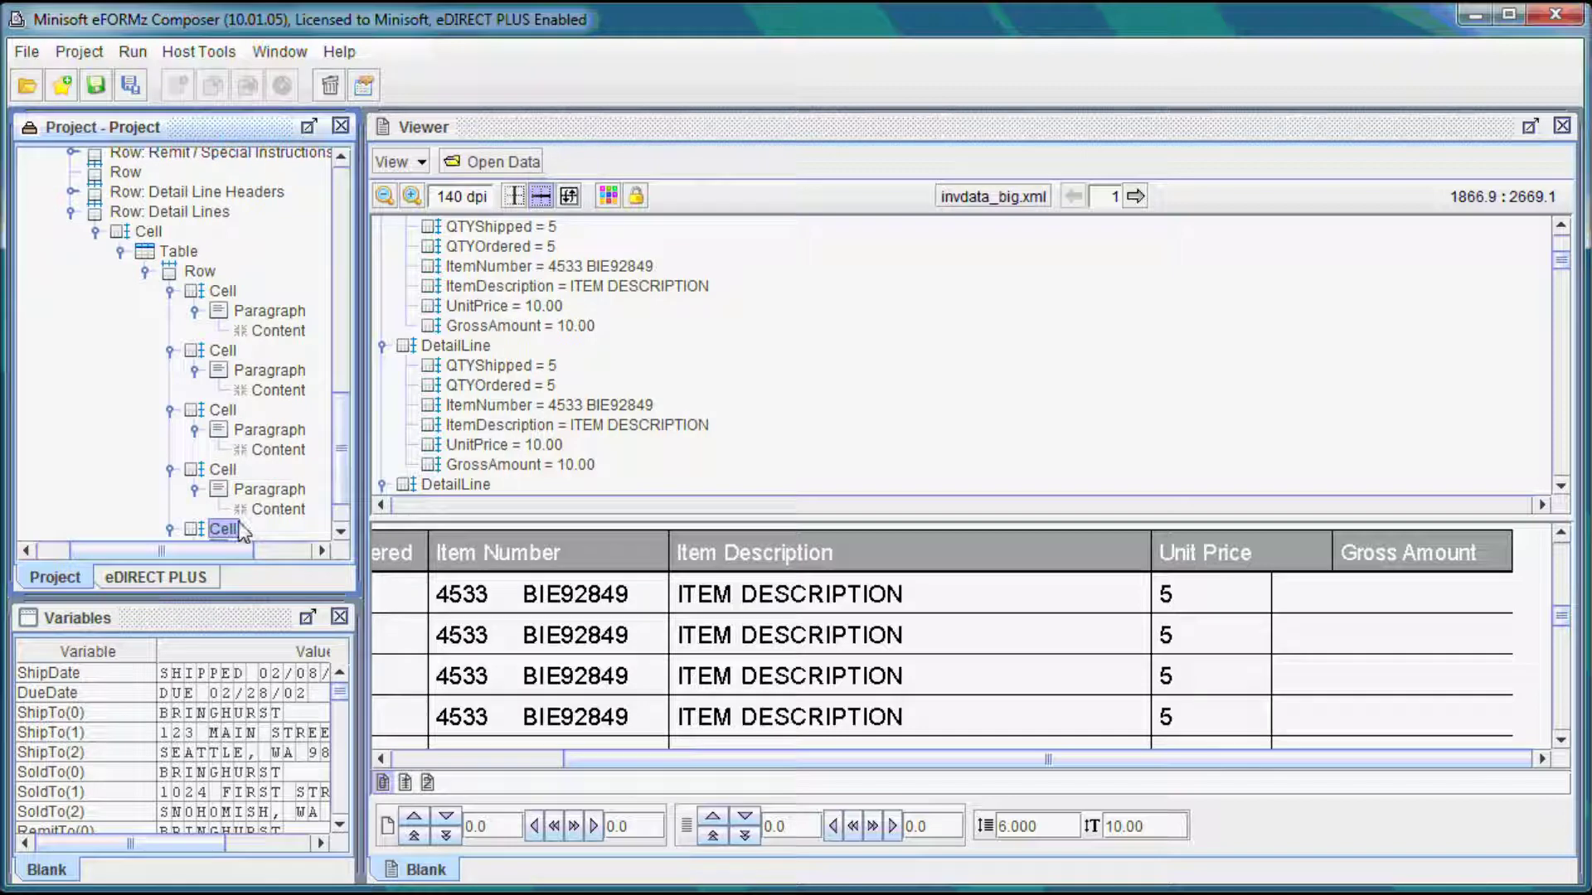
{"action": "right_click", "coordinate": [260, 508]}
{"action": "mouse_move", "coordinate": [340, 515]}
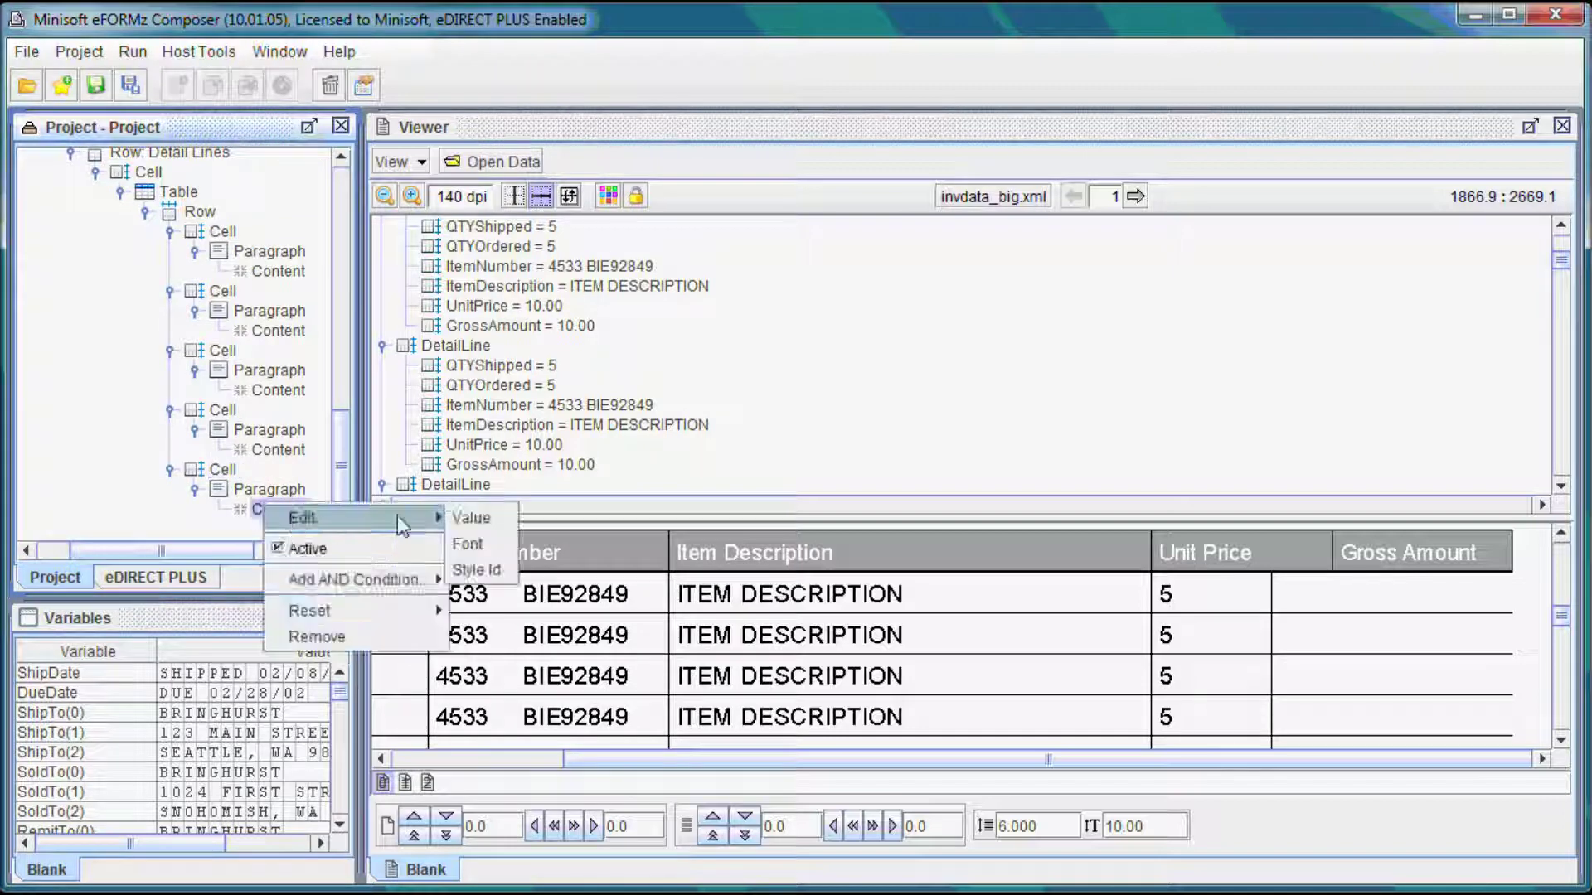
{"action": "right_click", "coordinate": [224, 473]}
{"action": "mouse_move", "coordinate": [381, 482]}
{"action": "left_click", "coordinate": [465, 485]}
{"action": "left_click_drag", "start_coordinate": [872, 248], "coordinate": [809, 249]}
{"action": "type", "text": "750.0"}
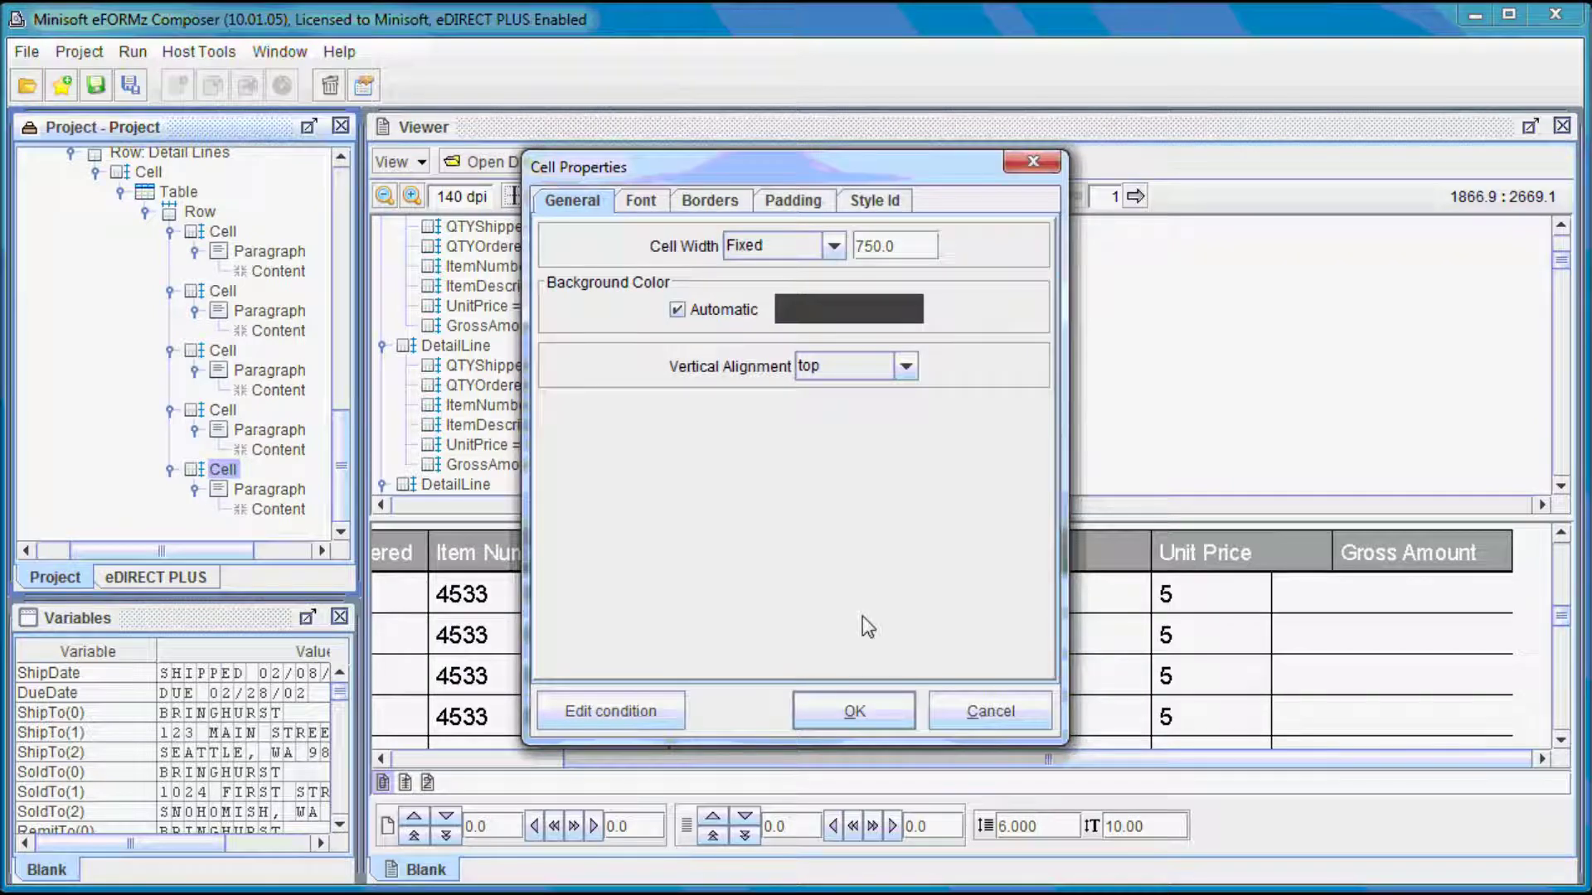
{"action": "left_click", "coordinate": [842, 699]}
Set the content variable of the fifth detail line cell to UnitPrice.
{"action": "right_click", "coordinate": [263, 511]}
{"action": "left_click", "coordinate": [464, 514]}
{"action": "left_click", "coordinate": [868, 284]}
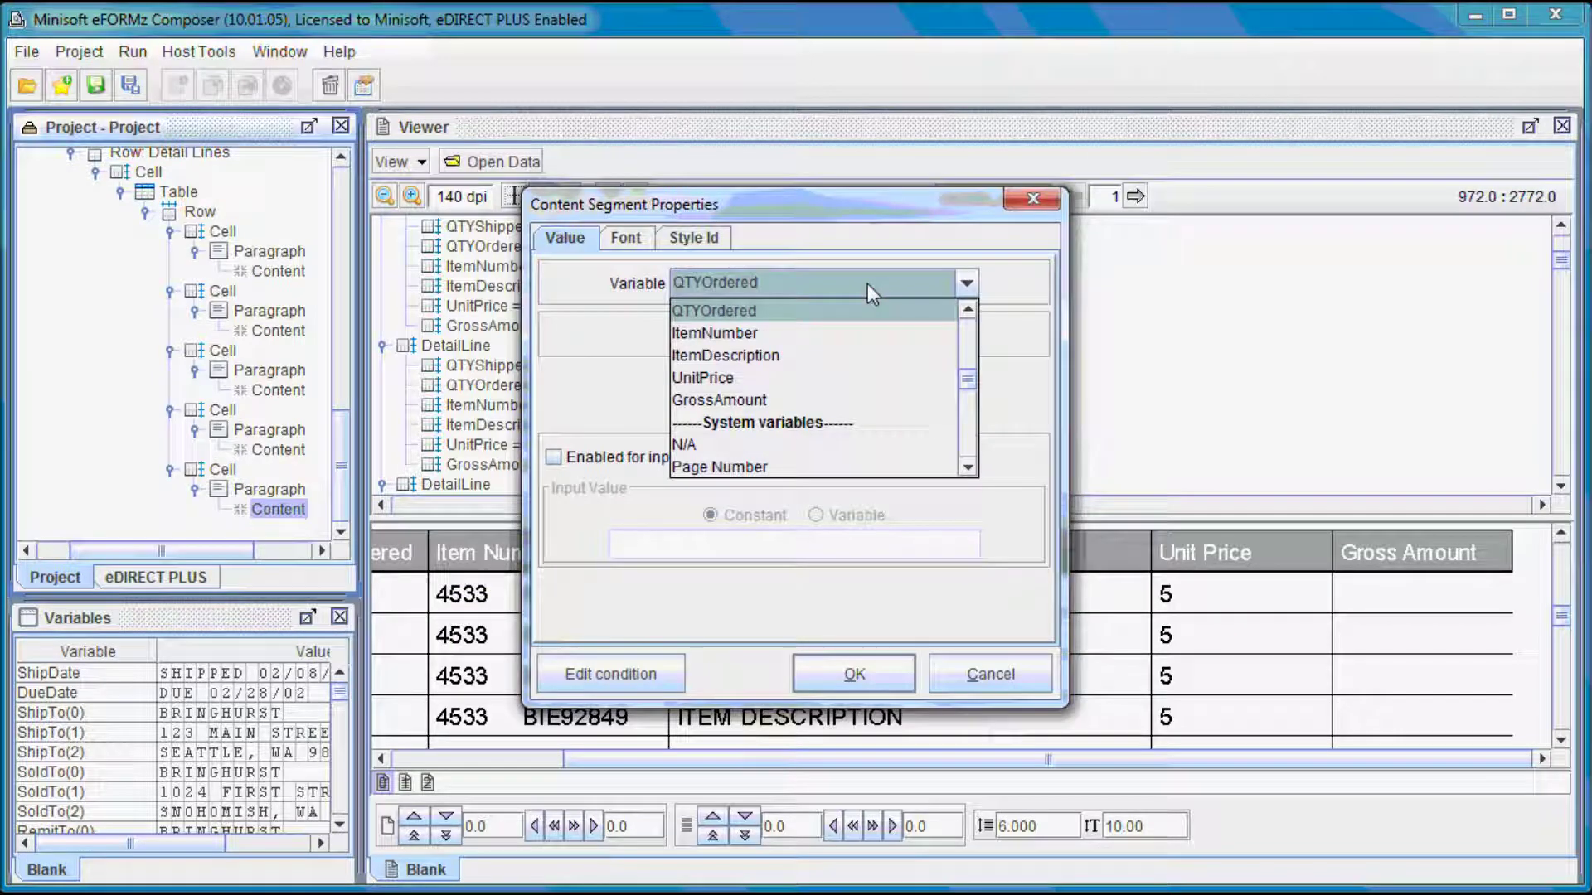
{"action": "left_click", "coordinate": [743, 378]}
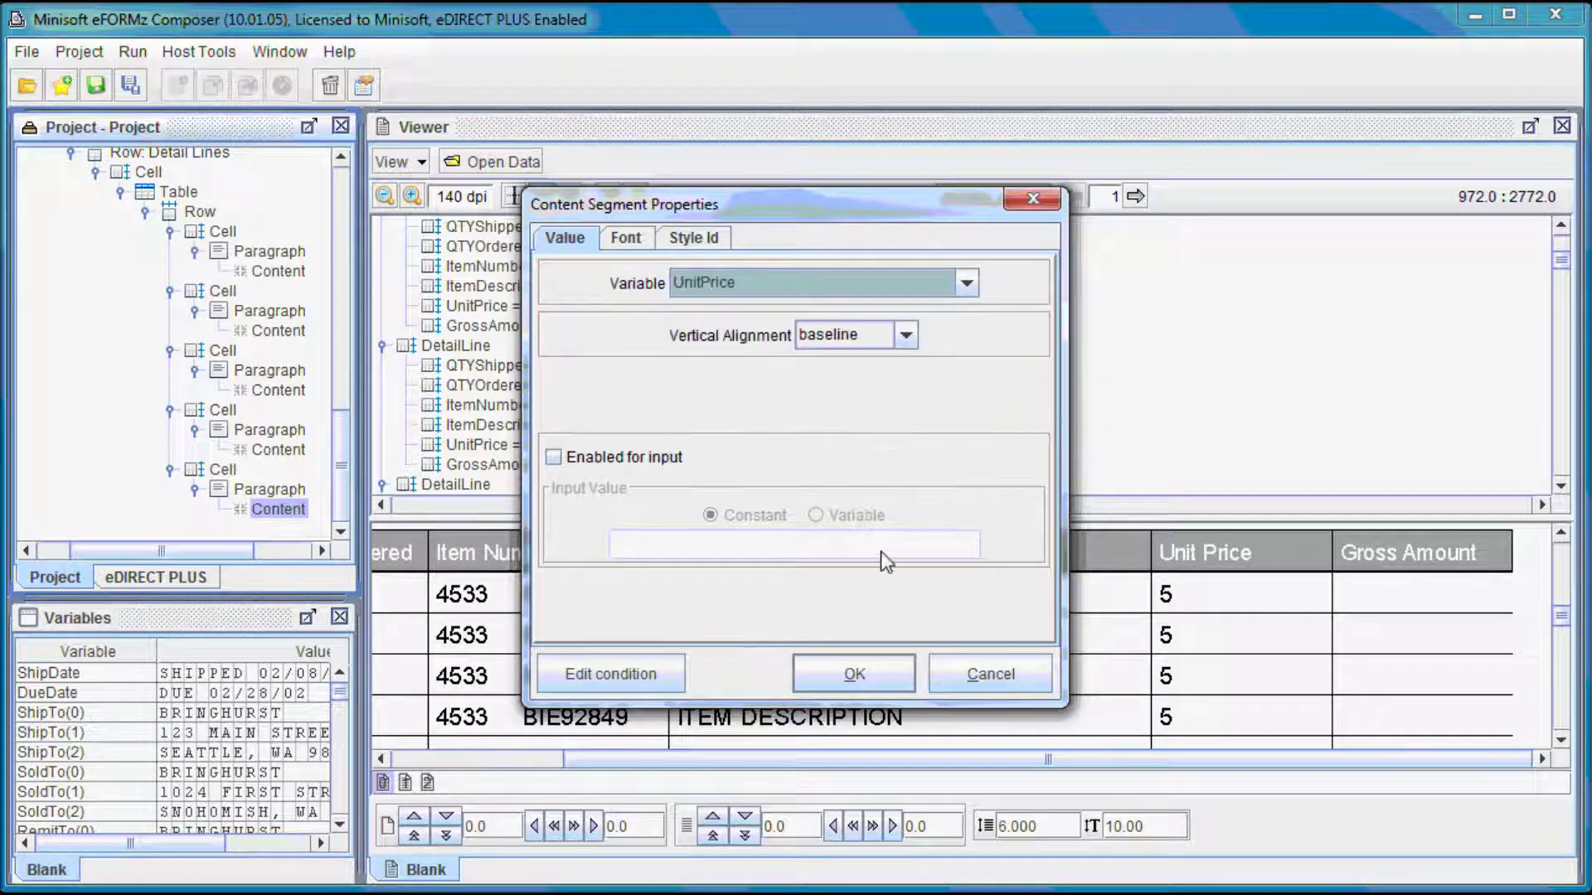
{"action": "left_click", "coordinate": [853, 674]}
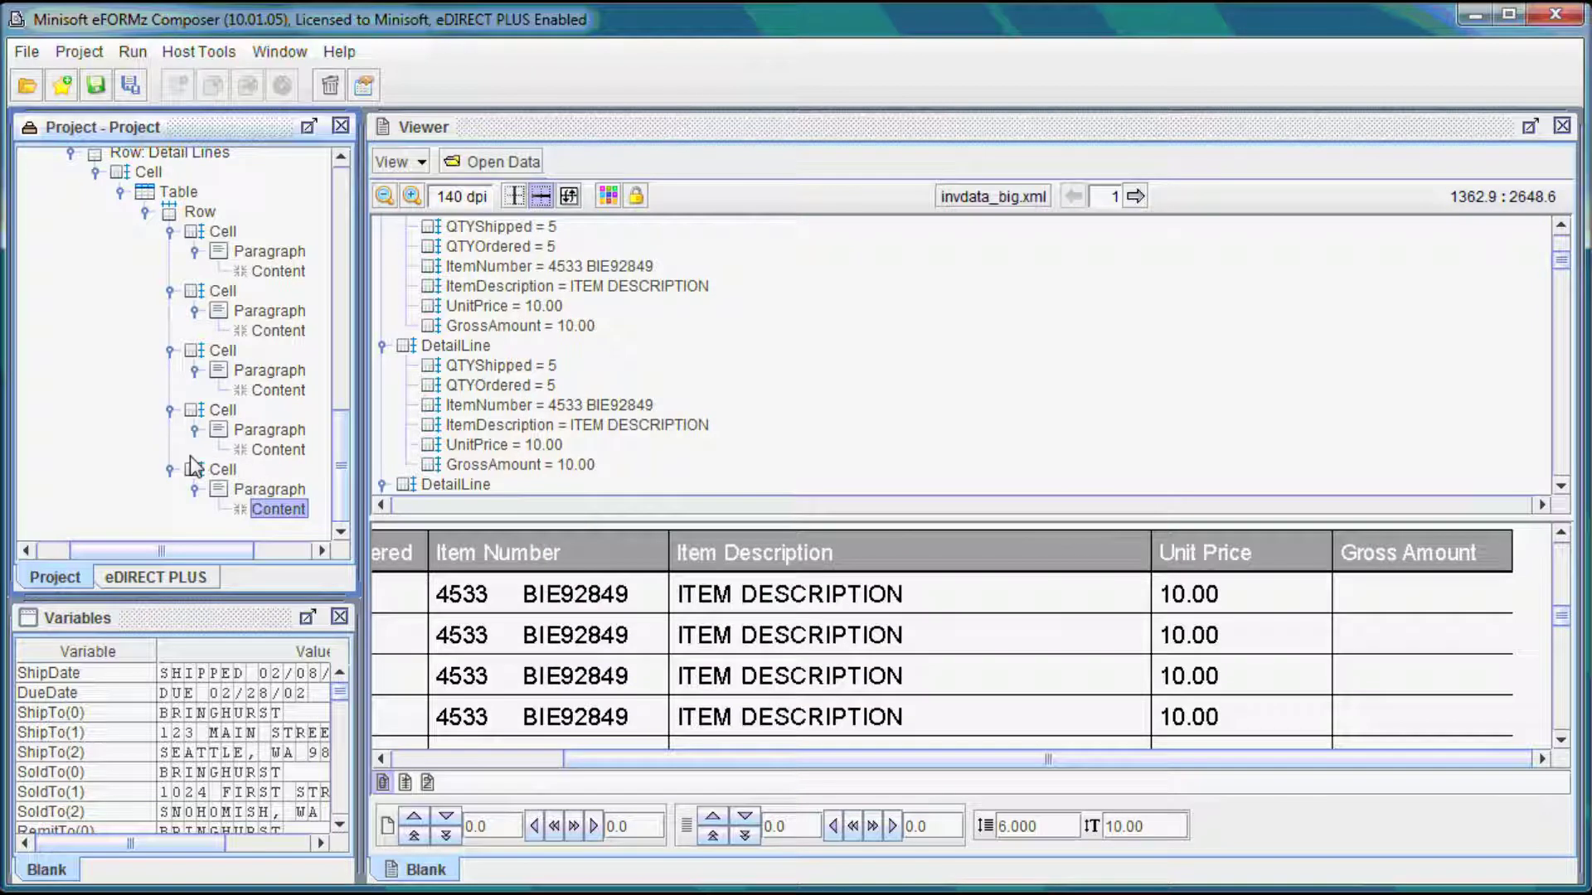
Duplicate the Unit Price cell for the Gross Amount column and set the copy's content variable to GrossAmount.
{"action": "left_click_drag", "start_coordinate": [229, 479], "coordinate": [342, 498]}
{"action": "left_click", "coordinate": [341, 532]}
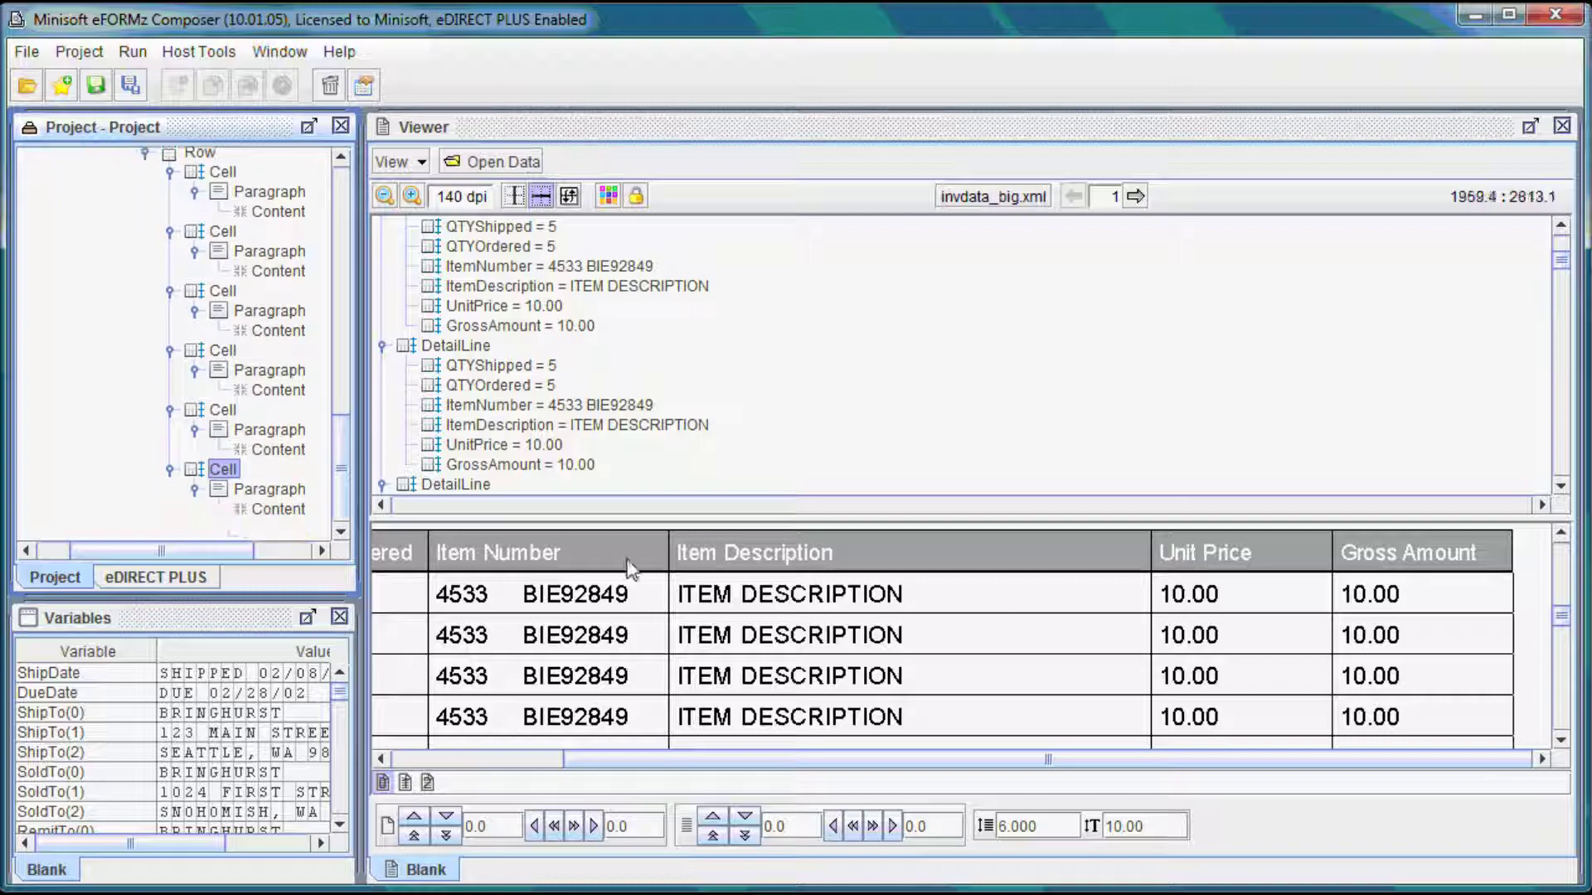
{"action": "right_click", "coordinate": [277, 496]}
{"action": "right_click", "coordinate": [279, 509]}
{"action": "mouse_move", "coordinate": [315, 519]}
{"action": "left_click", "coordinate": [478, 524]}
{"action": "left_click", "coordinate": [863, 282]}
{"action": "left_click", "coordinate": [758, 336]}
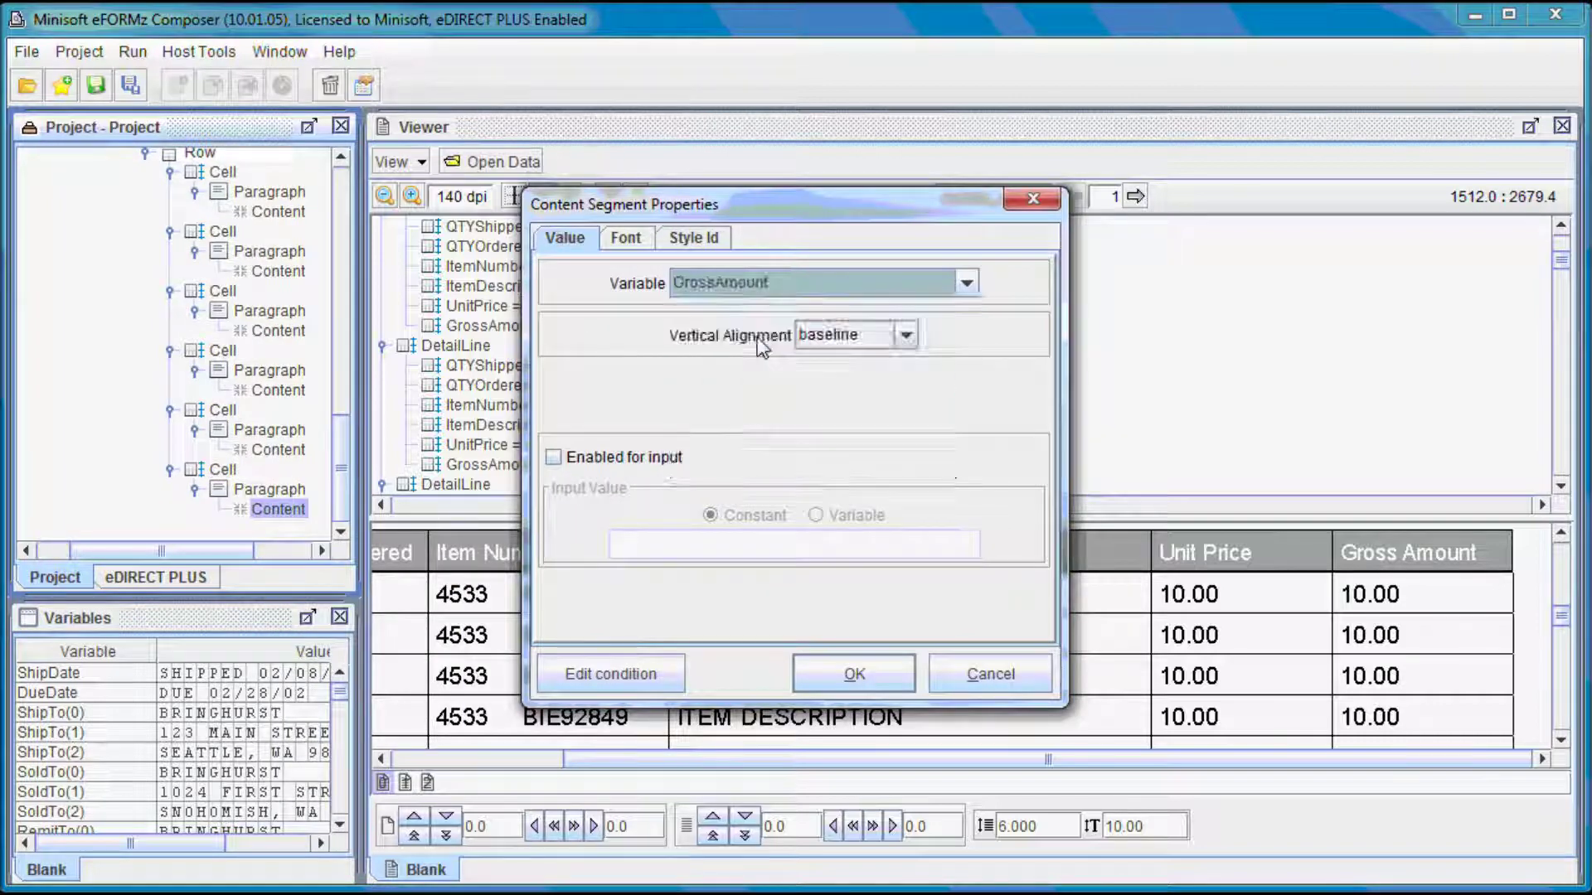
{"action": "left_click", "coordinate": [854, 672]}
Look through the repeated detail lines in the preview and check the Gross Amount cell's general properties.
{"action": "scroll", "coordinate": [1546, 637], "scroll_direction": "down", "scroll_amount": 5}
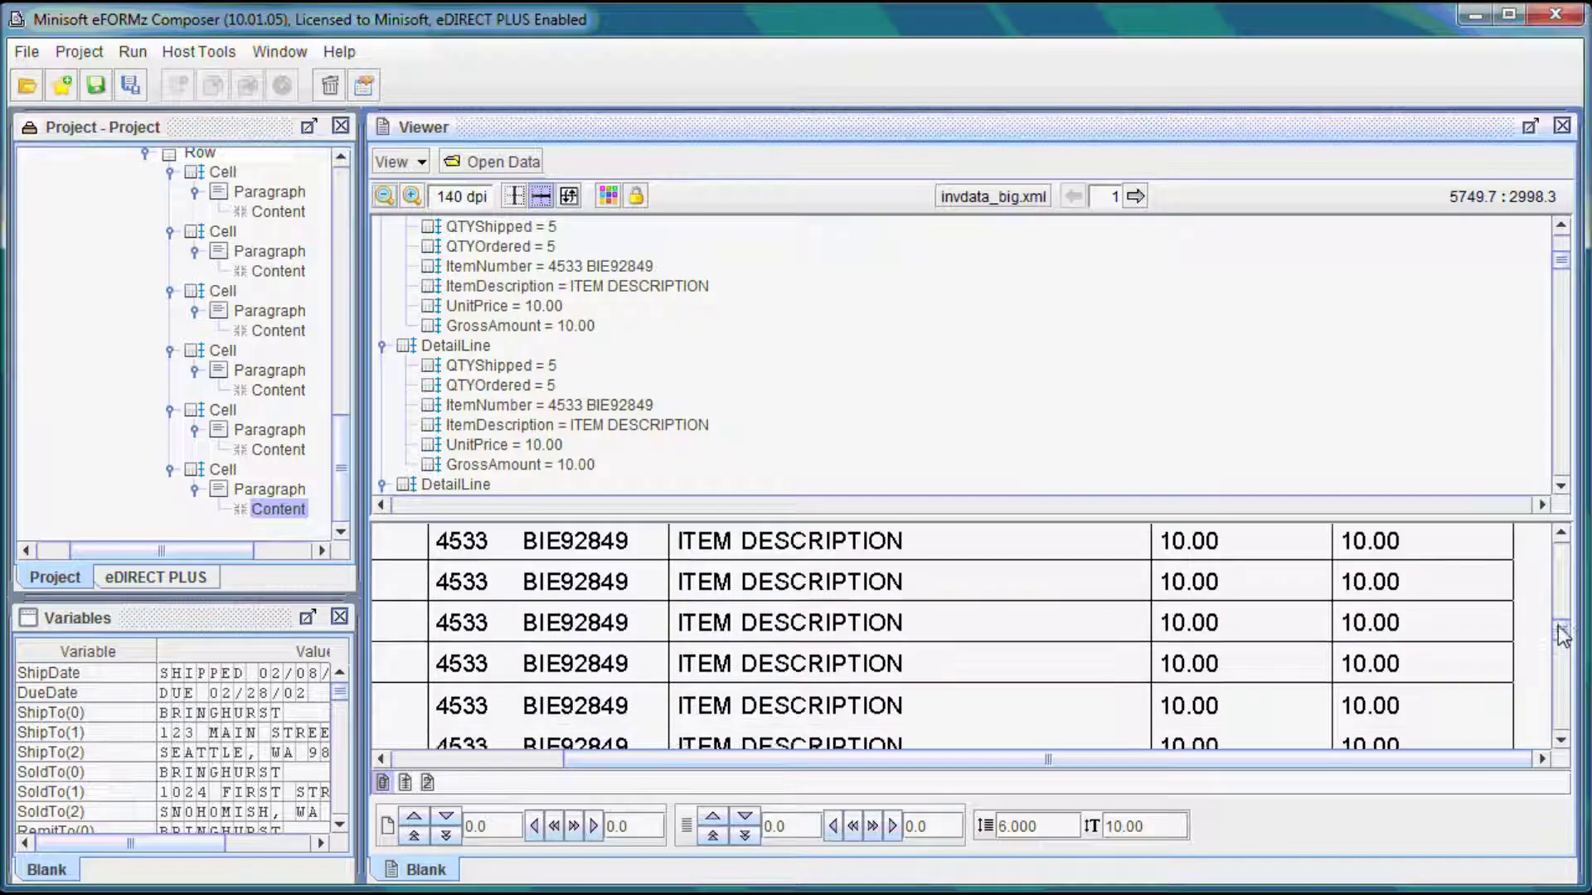
{"action": "scroll", "coordinate": [1546, 637], "scroll_direction": "down", "scroll_amount": 5}
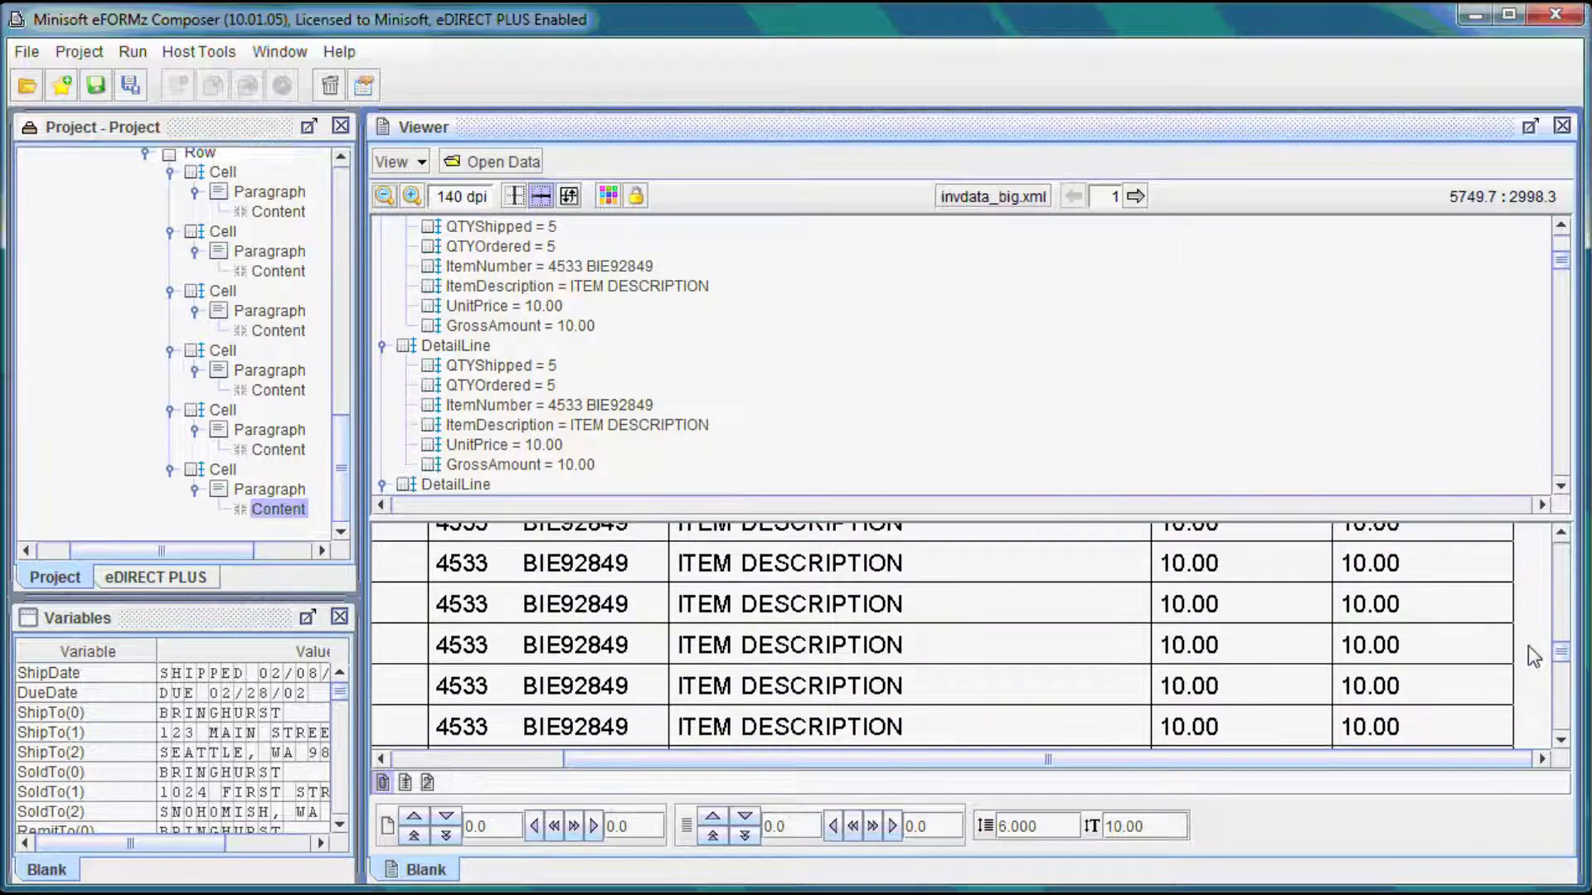
{"action": "scroll", "coordinate": [1529, 636], "scroll_direction": "up", "scroll_amount": 2}
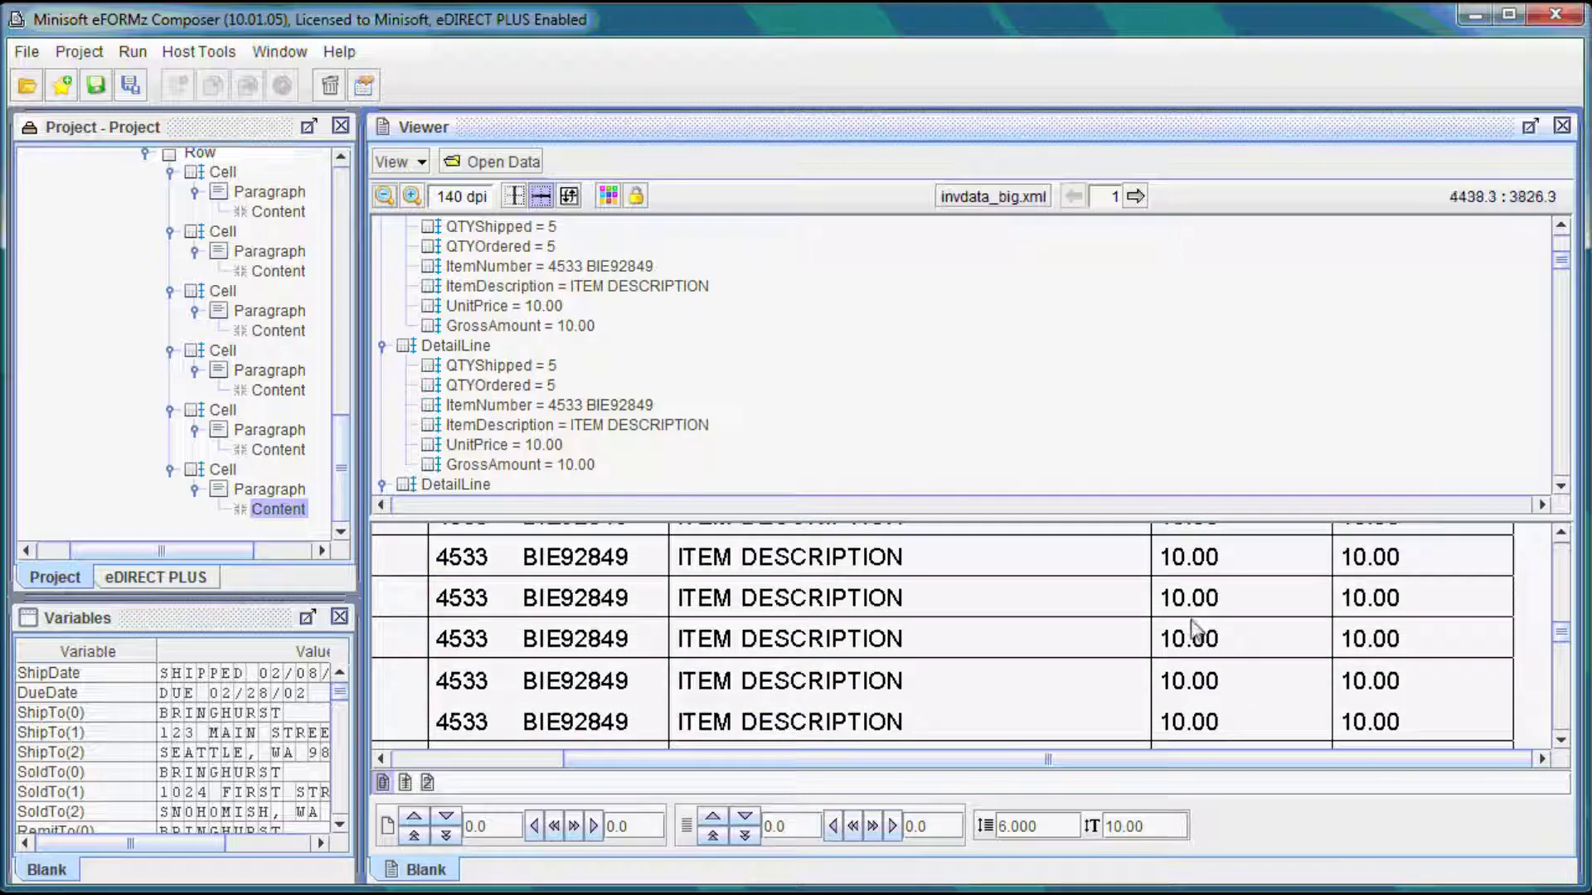
{"action": "right_click", "coordinate": [226, 476]}
{"action": "mouse_move", "coordinate": [265, 479]}
{"action": "left_click", "coordinate": [433, 480]}
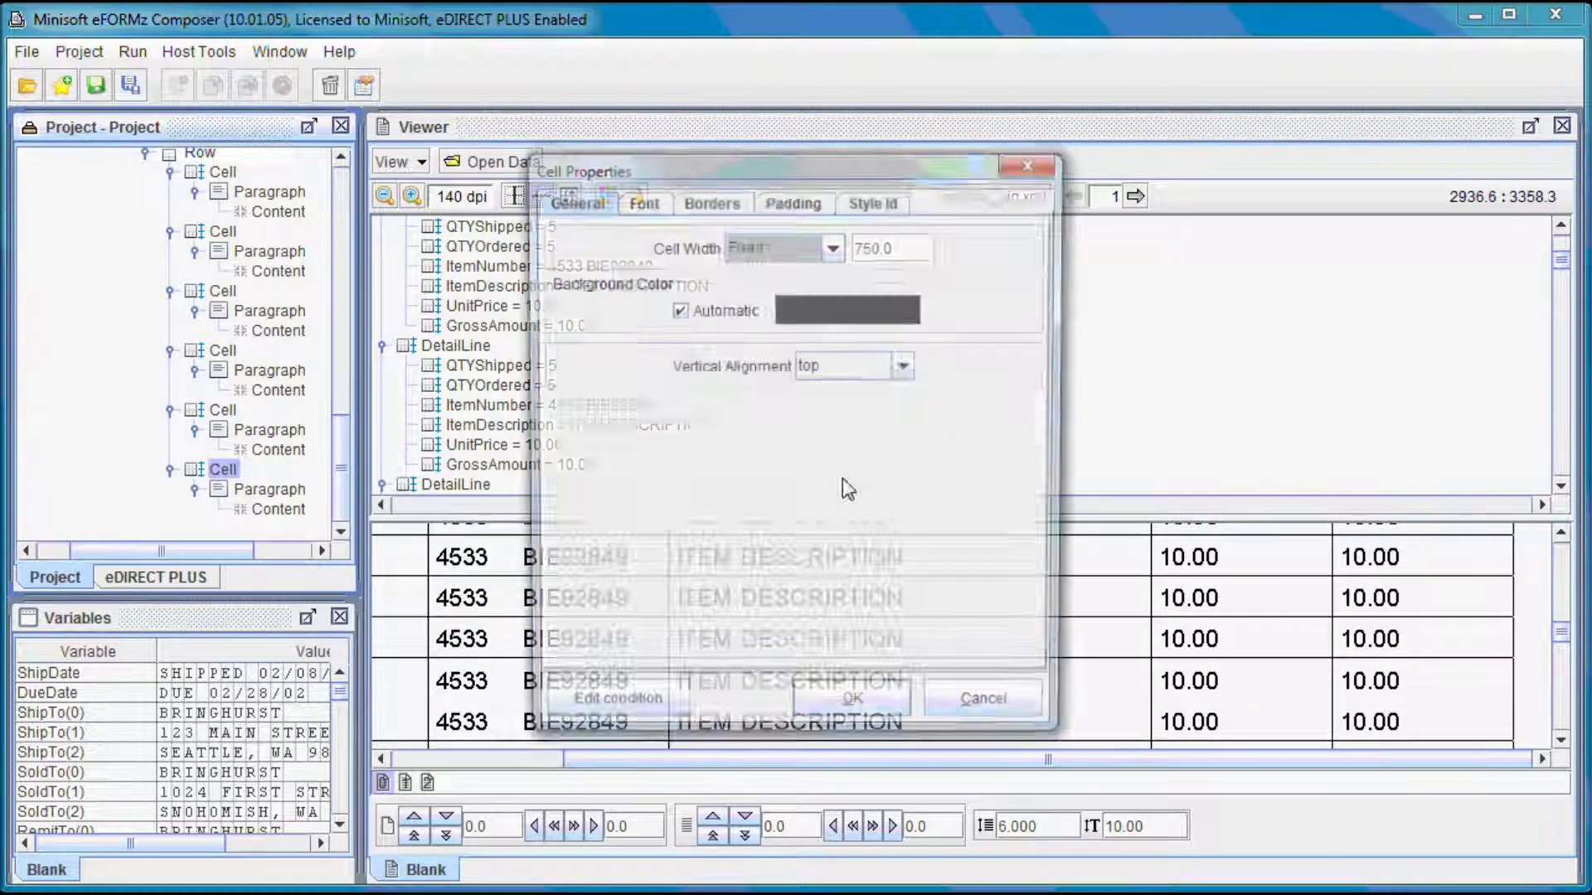
{"action": "left_click", "coordinate": [1012, 161]}
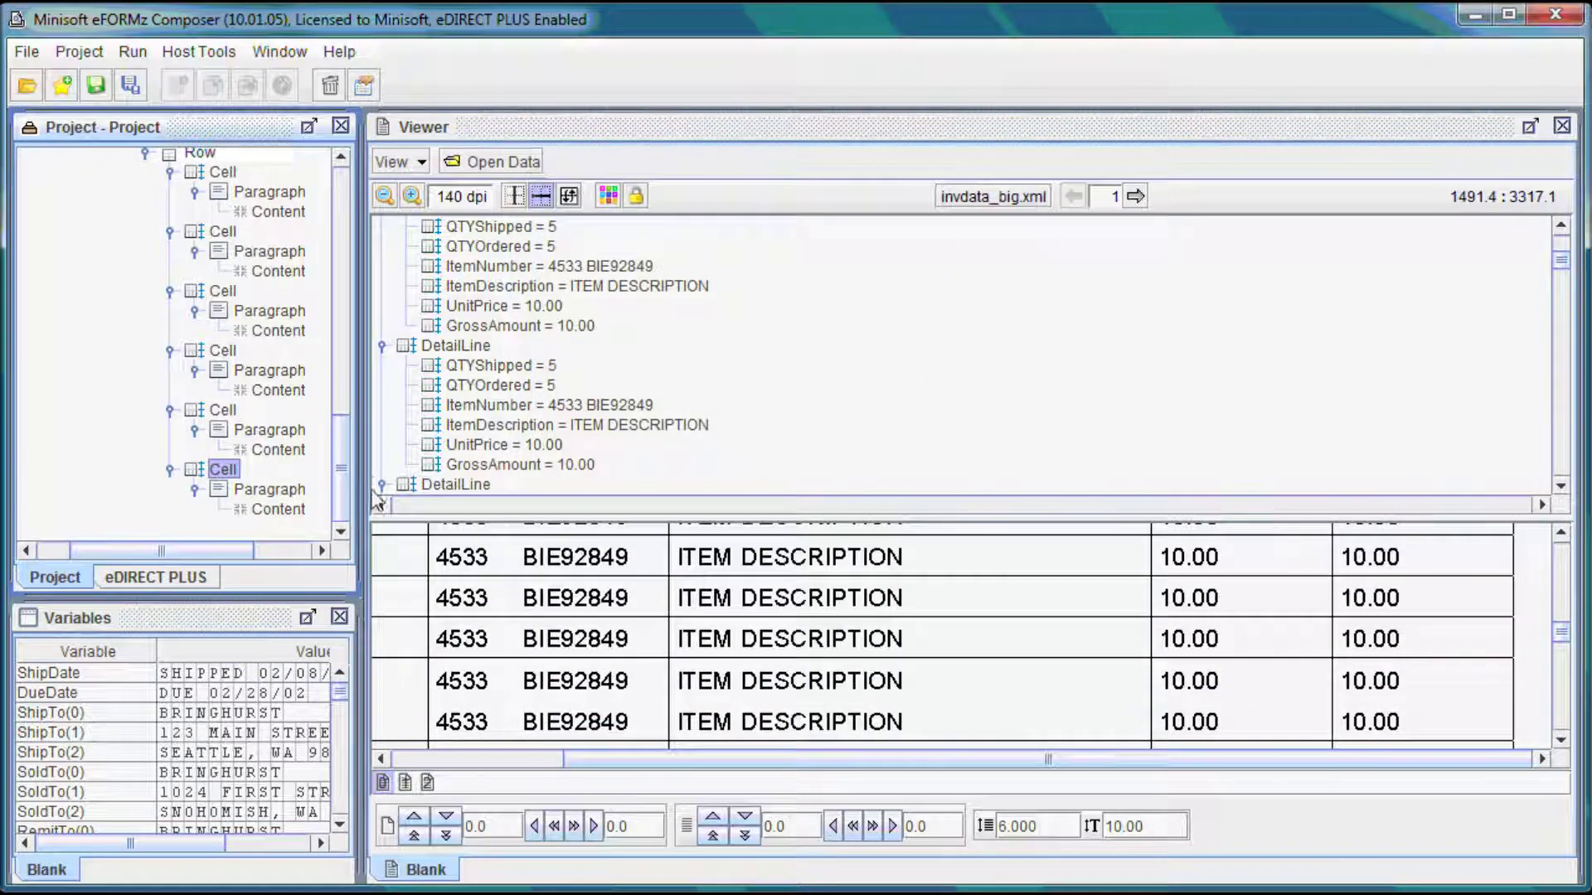
Review the invoice's last, second and first pages in the preview, checking the page numbering and where the detail lines end.
{"action": "left_click_drag", "start_coordinate": [245, 560], "coordinate": [294, 556]}
{"action": "left_click_drag", "start_coordinate": [345, 482], "coordinate": [336, 450]}
{"action": "left_click", "coordinate": [427, 783]}
{"action": "scroll", "coordinate": [1277, 688], "scroll_direction": "up", "scroll_amount": 5}
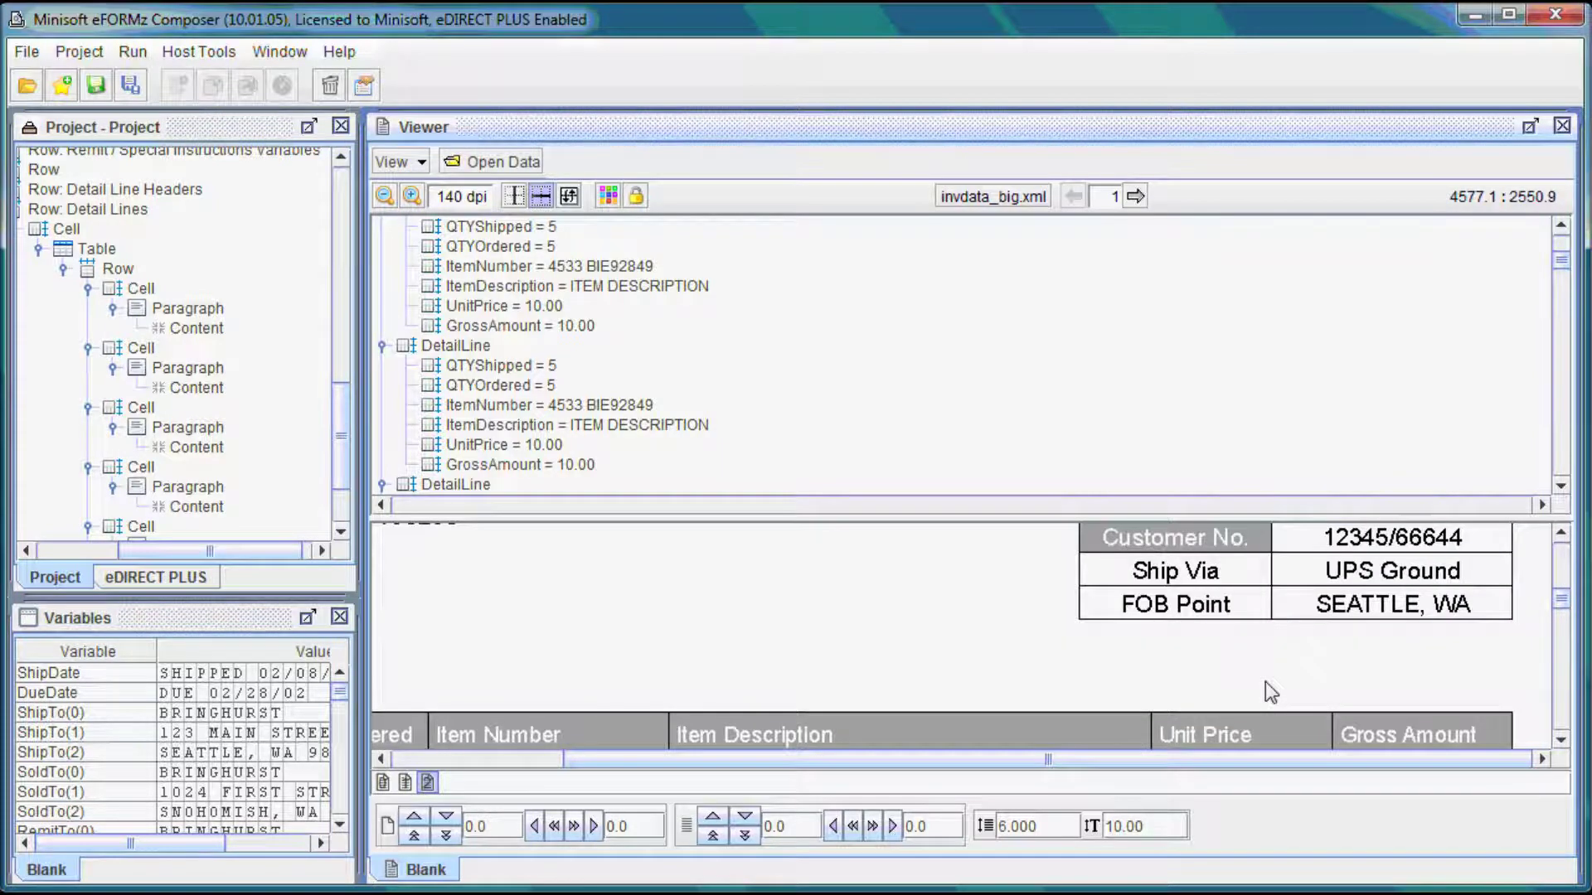
{"action": "scroll", "coordinate": [1266, 681], "scroll_direction": "up", "scroll_amount": 2}
{"action": "scroll", "coordinate": [1252, 678], "scroll_direction": "down", "scroll_amount": 10}
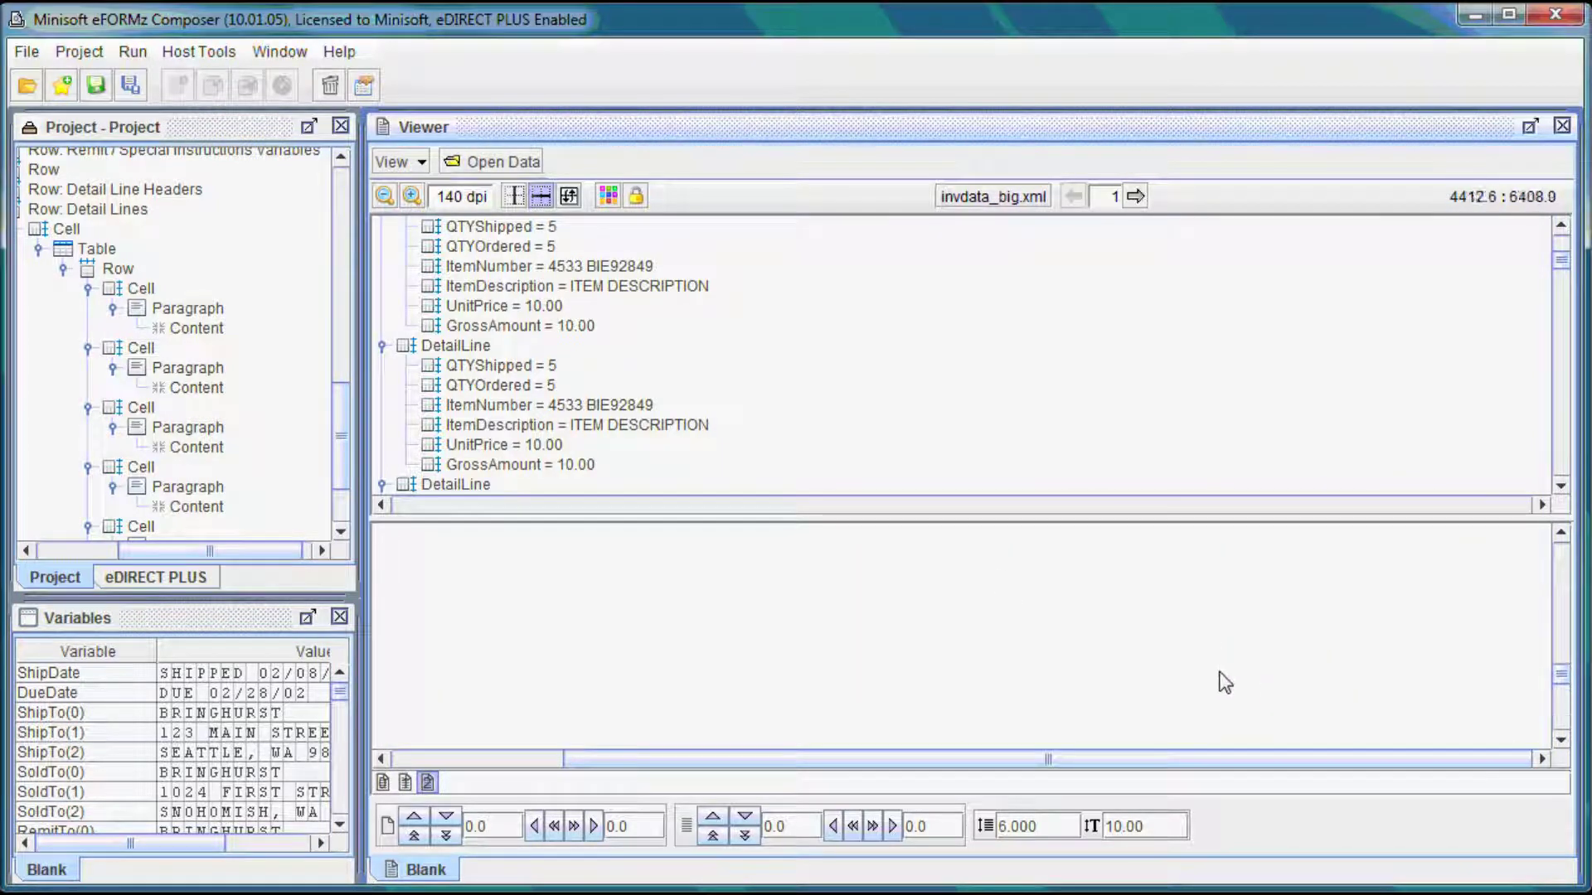
{"action": "scroll", "coordinate": [987, 601], "scroll_direction": "down", "scroll_amount": 5}
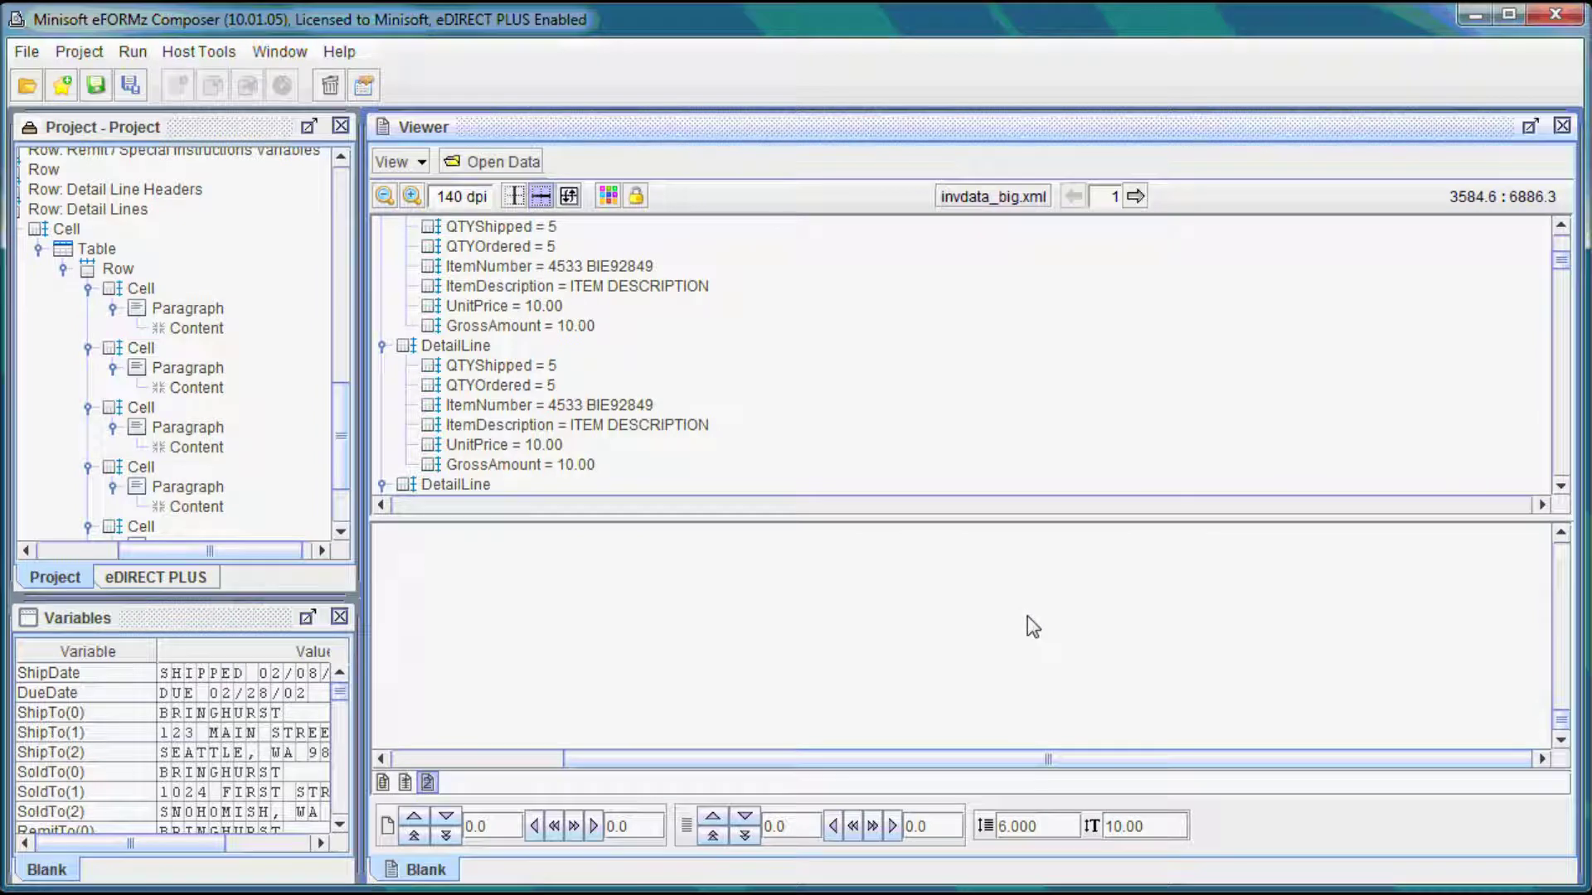
{"action": "scroll", "coordinate": [1036, 622], "scroll_direction": "up", "scroll_amount": 10}
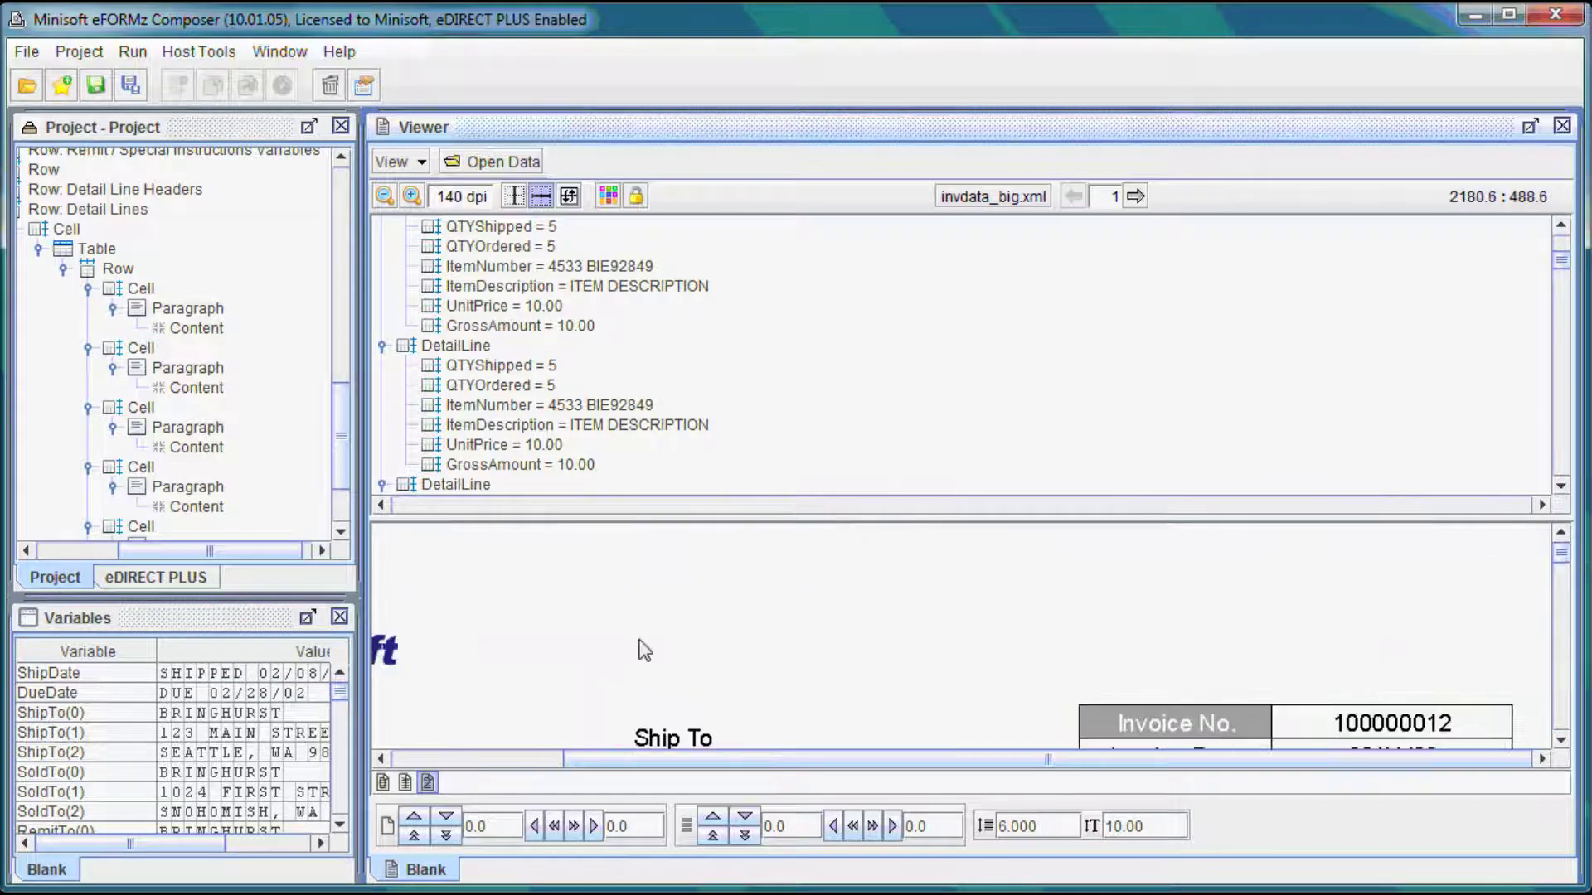
{"action": "left_click", "coordinate": [1550, 739]}
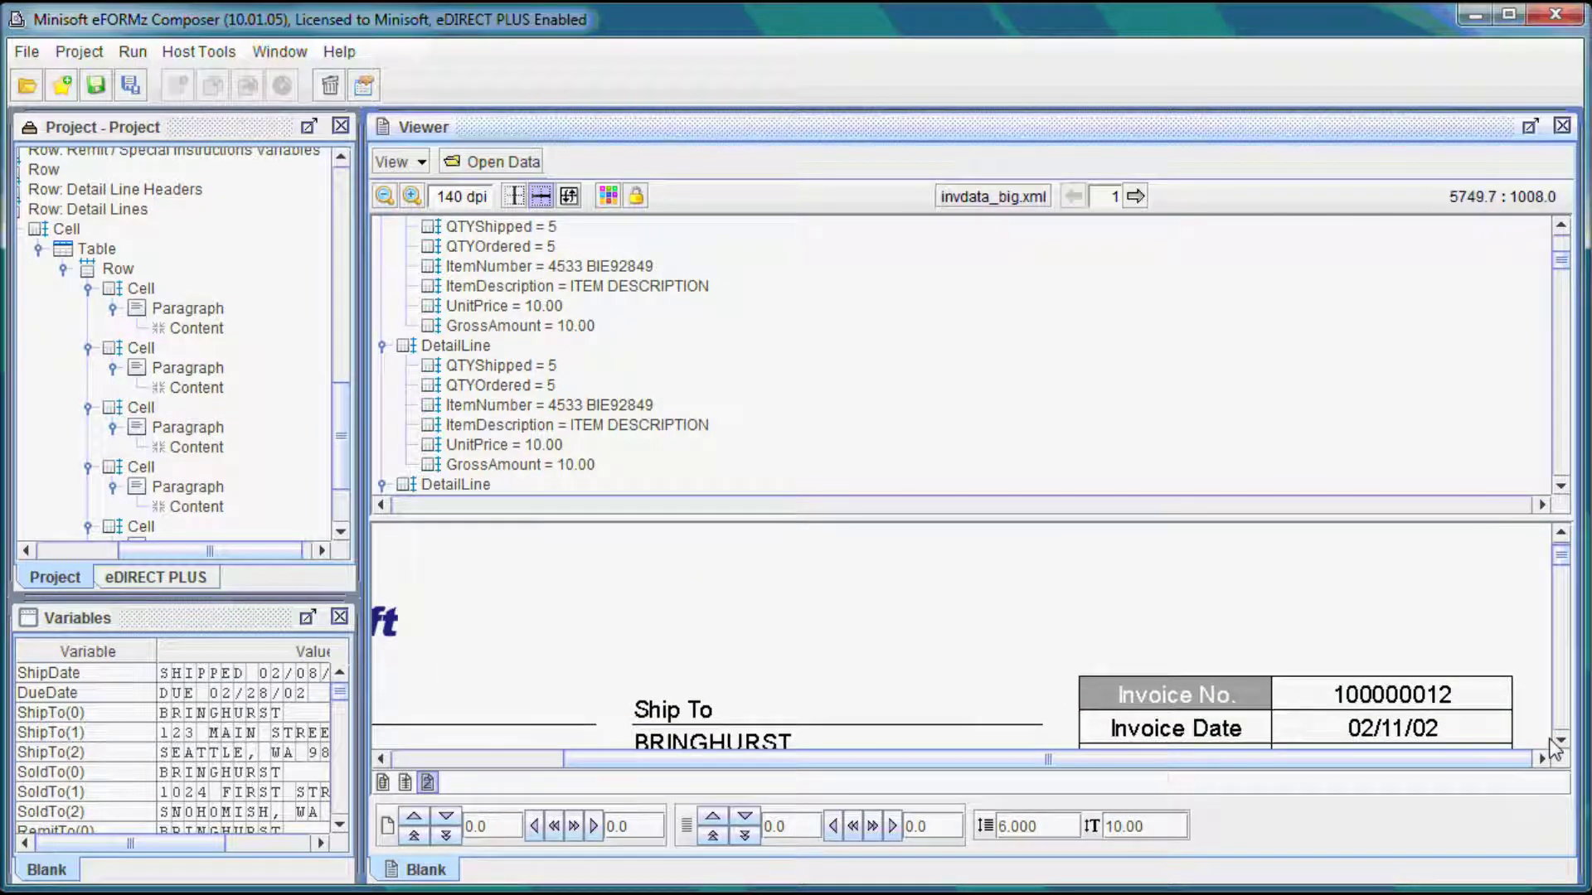
{"action": "scroll", "coordinate": [1562, 744], "scroll_direction": "down", "scroll_amount": 3}
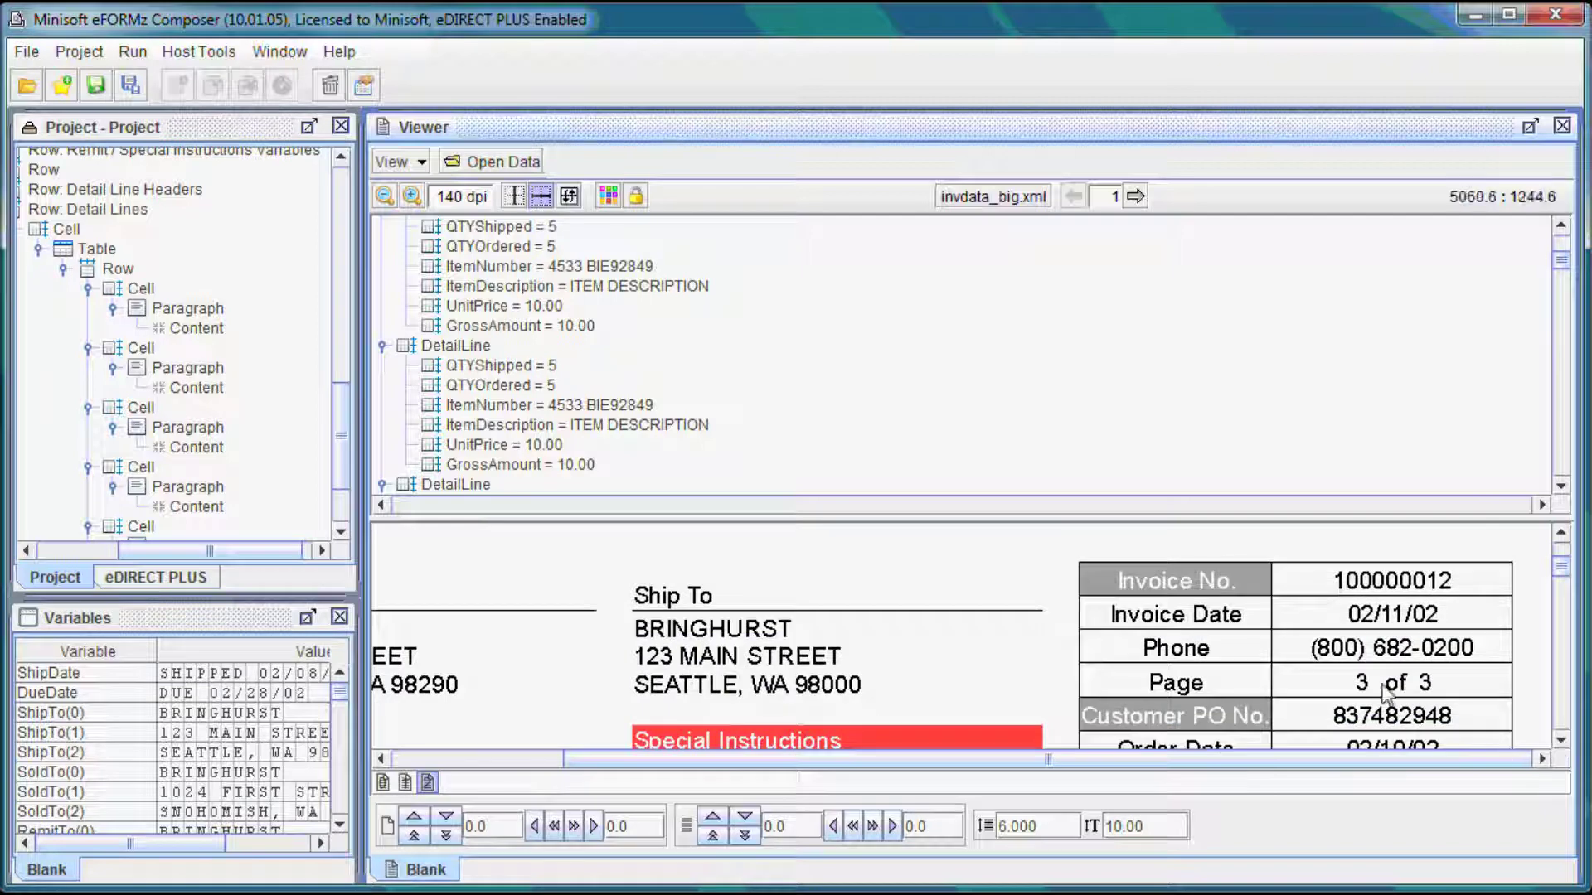
{"action": "left_click", "coordinate": [406, 783]}
{"action": "left_click", "coordinate": [382, 783]}
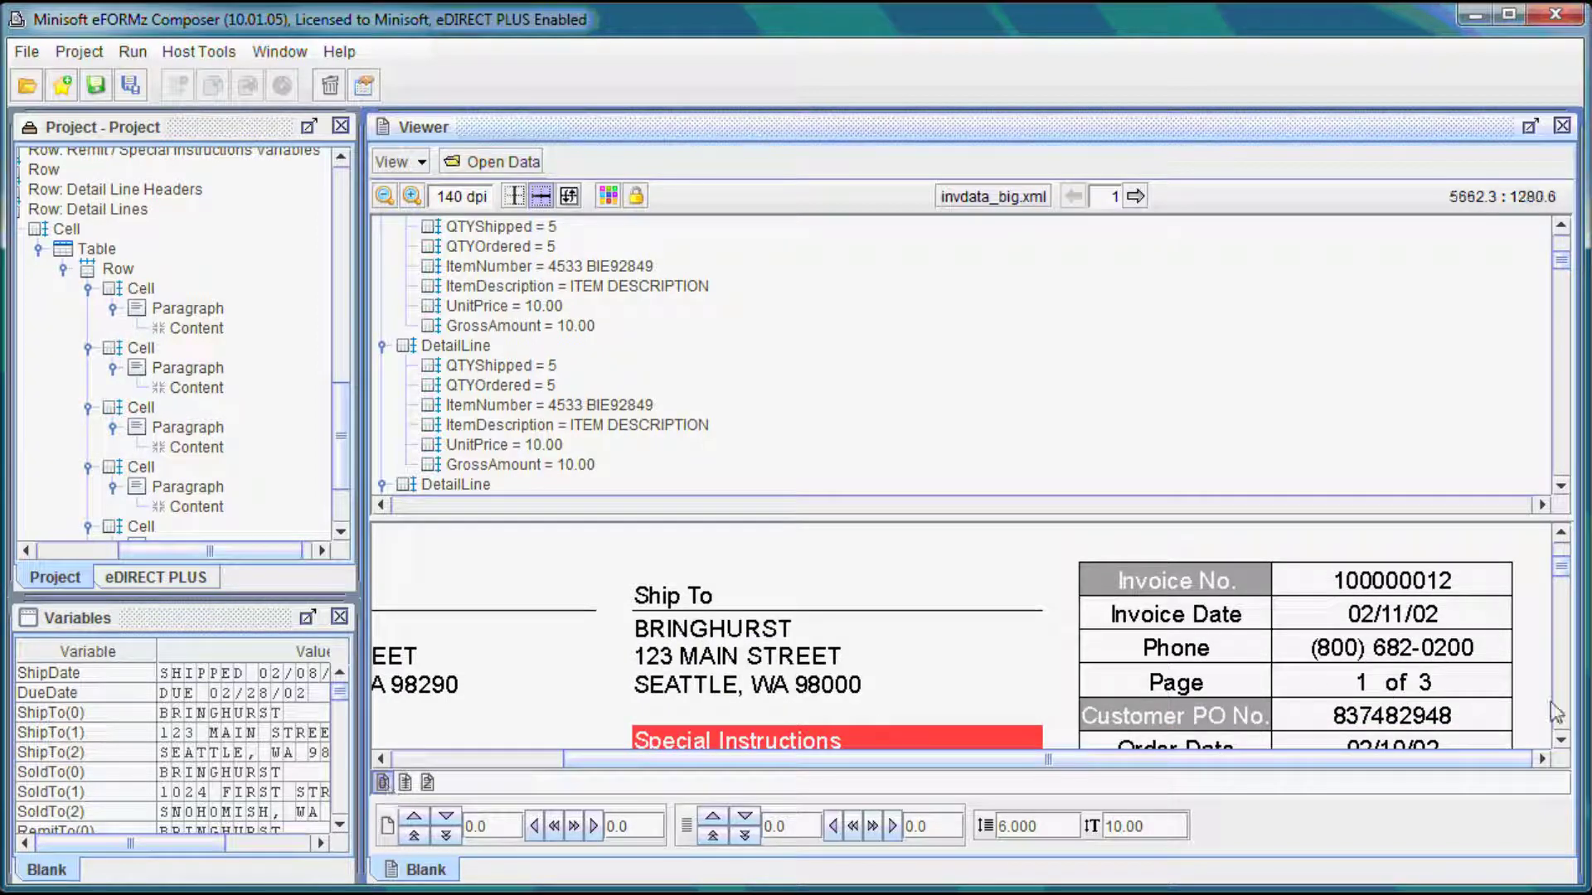
{"action": "left_click", "coordinate": [1562, 740]}
{"action": "left_click", "coordinate": [1562, 739]}
{"action": "scroll", "coordinate": [1562, 740], "scroll_direction": "down", "scroll_amount": 10}
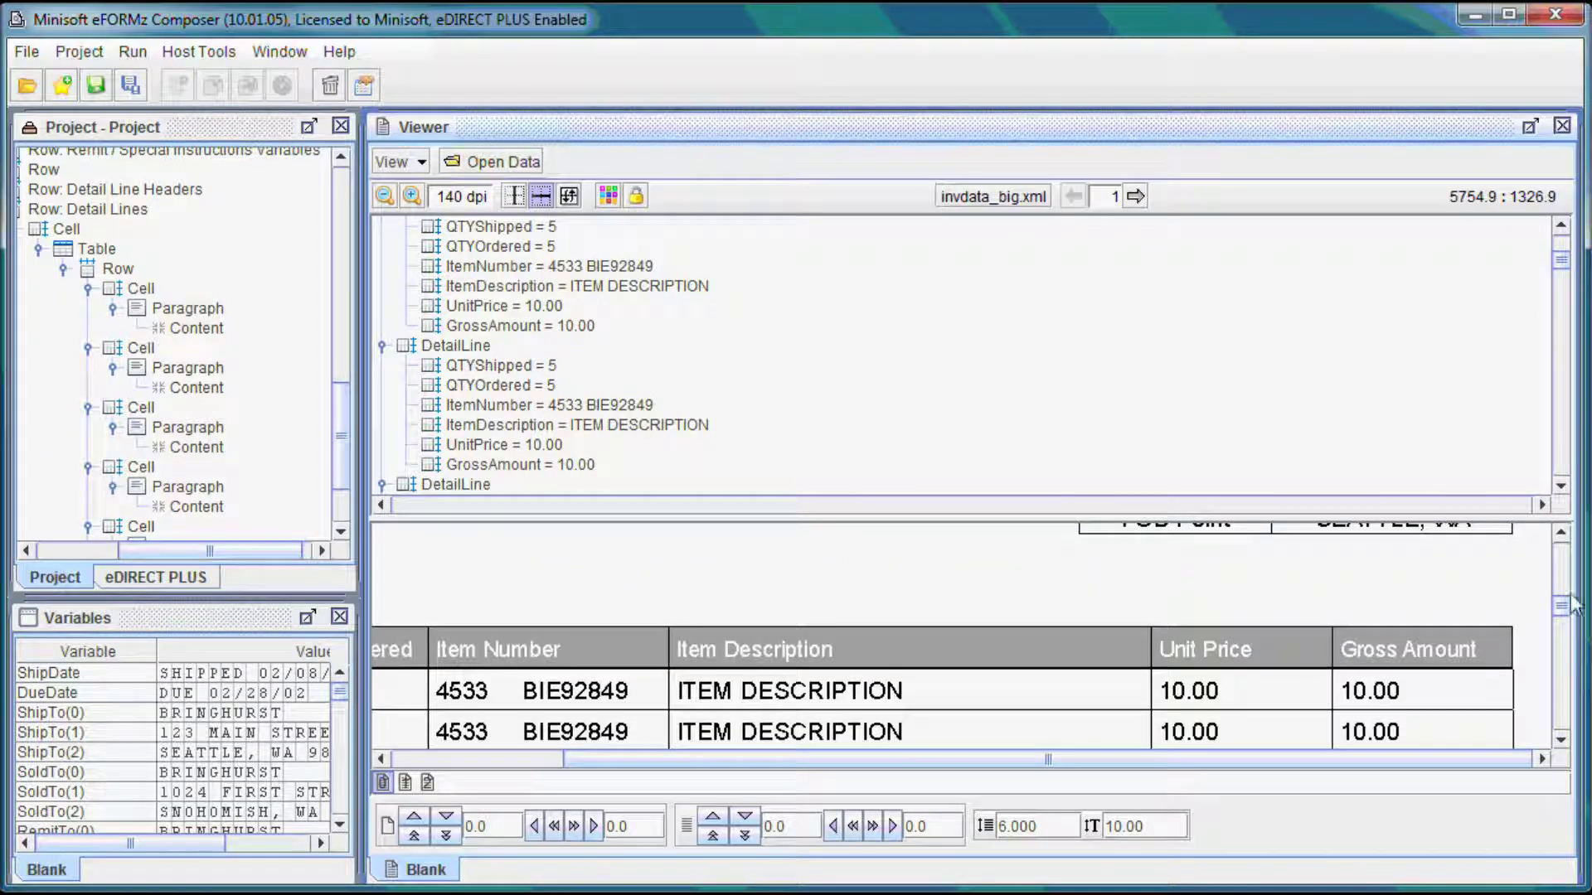
{"action": "left_click_drag", "start_coordinate": [1564, 598], "coordinate": [1553, 711]}
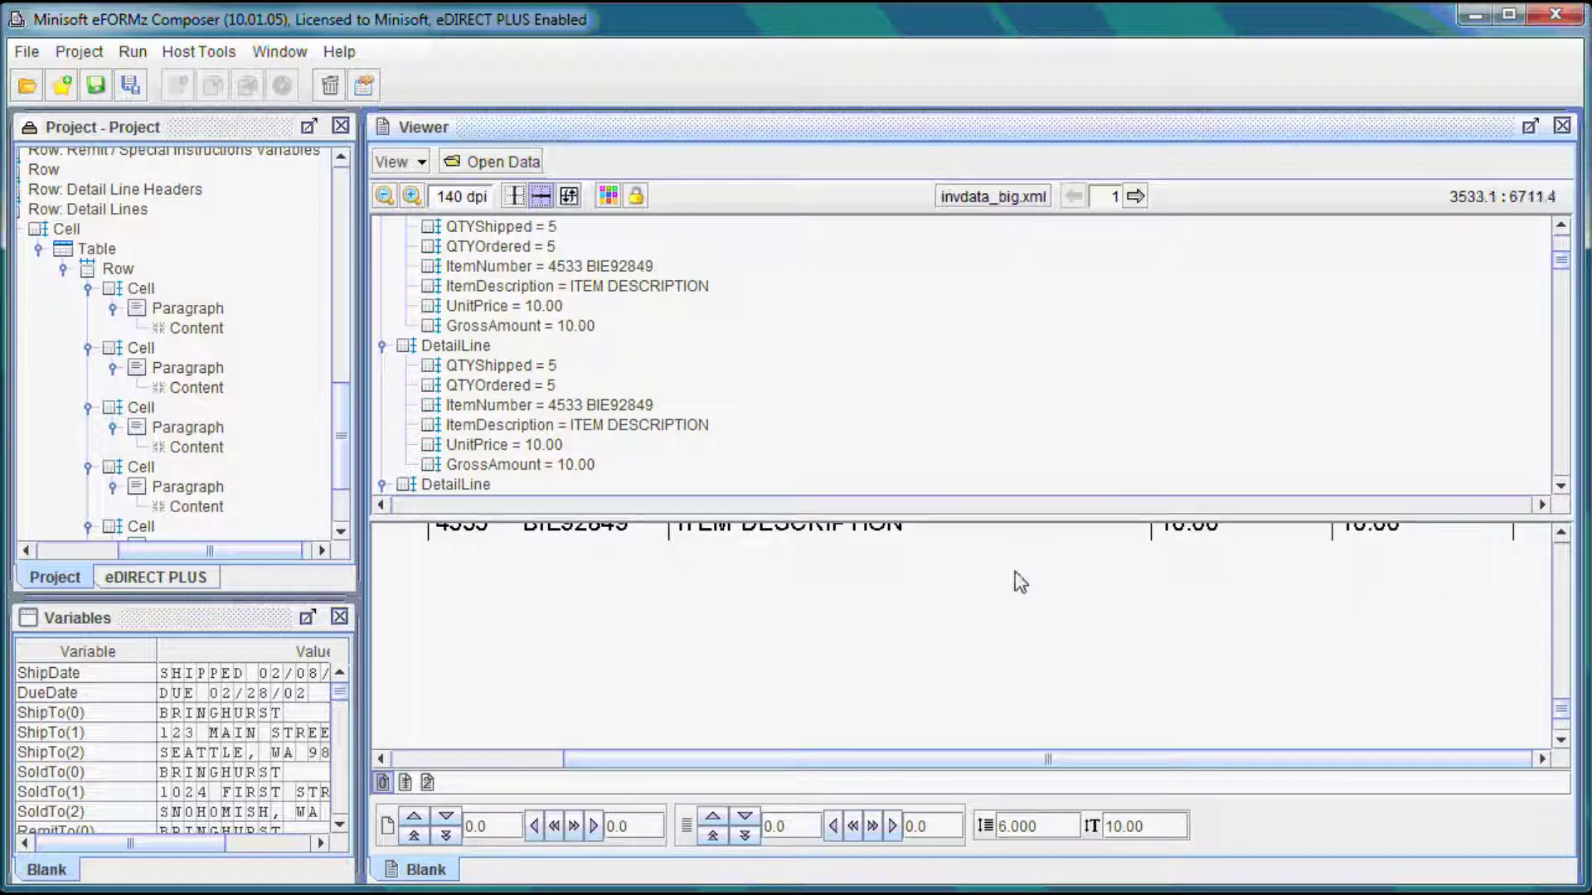
Collapse the Detail Lines row and the Details table in the project tree.
{"action": "left_click_drag", "start_coordinate": [336, 451], "coordinate": [337, 485]}
{"action": "left_click_drag", "start_coordinate": [276, 550], "coordinate": [201, 544]}
{"action": "scroll", "coordinate": [286, 459], "scroll_direction": "up", "scroll_amount": 3}
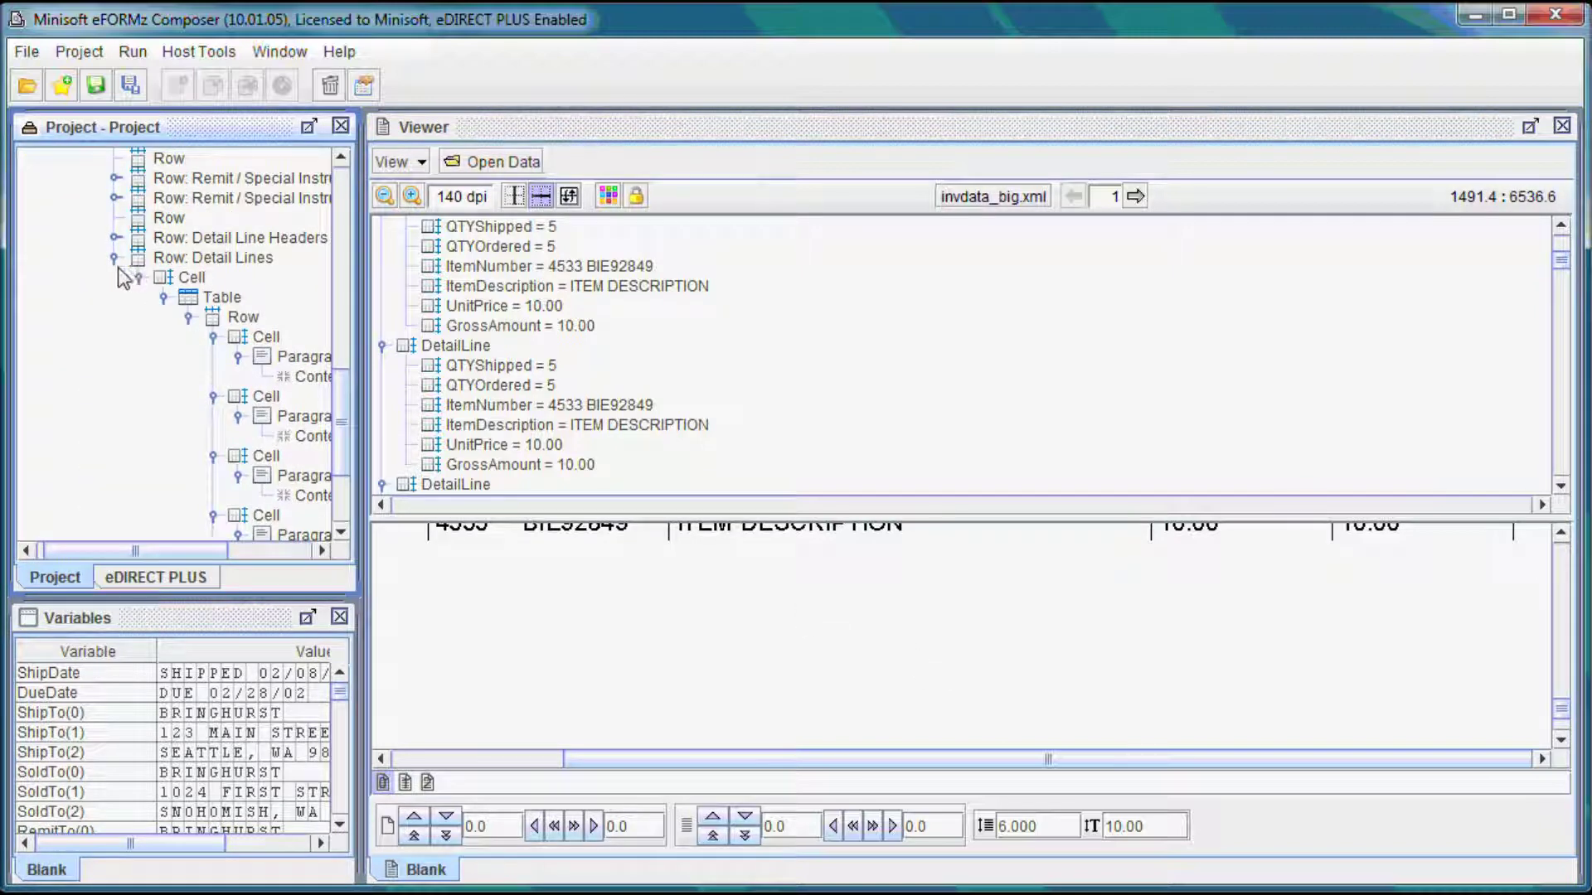
{"action": "left_click", "coordinate": [114, 259]}
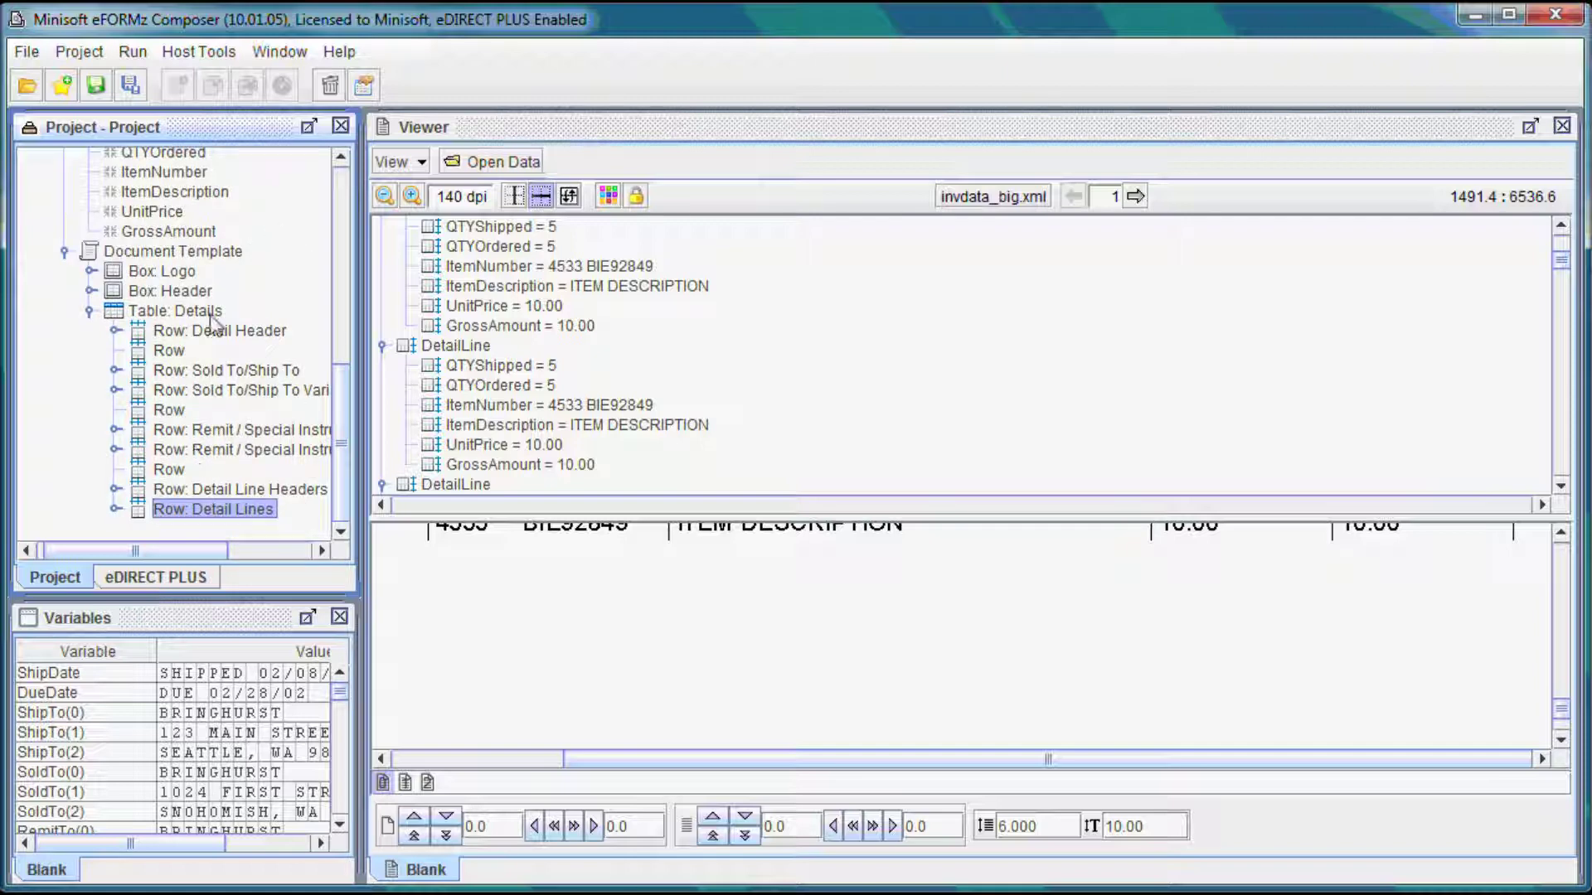
{"action": "left_click", "coordinate": [91, 312]}
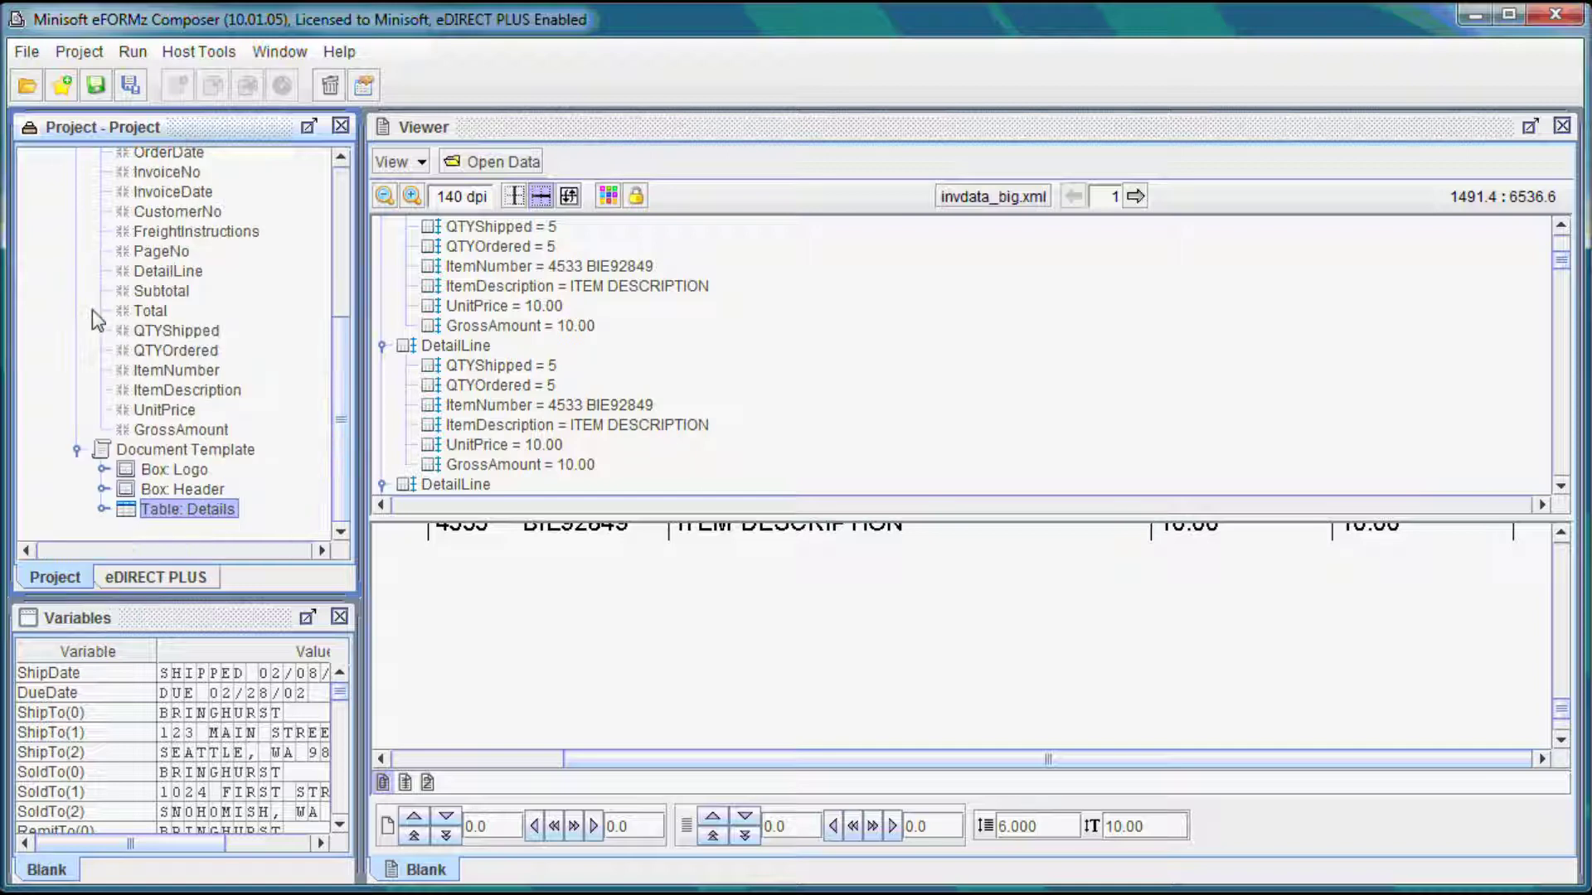
Add a box to the document template with absolute positioning at vertical position 6300.0 on the last page.
{"action": "left_click", "coordinate": [214, 452]}
{"action": "right_click", "coordinate": [225, 452]}
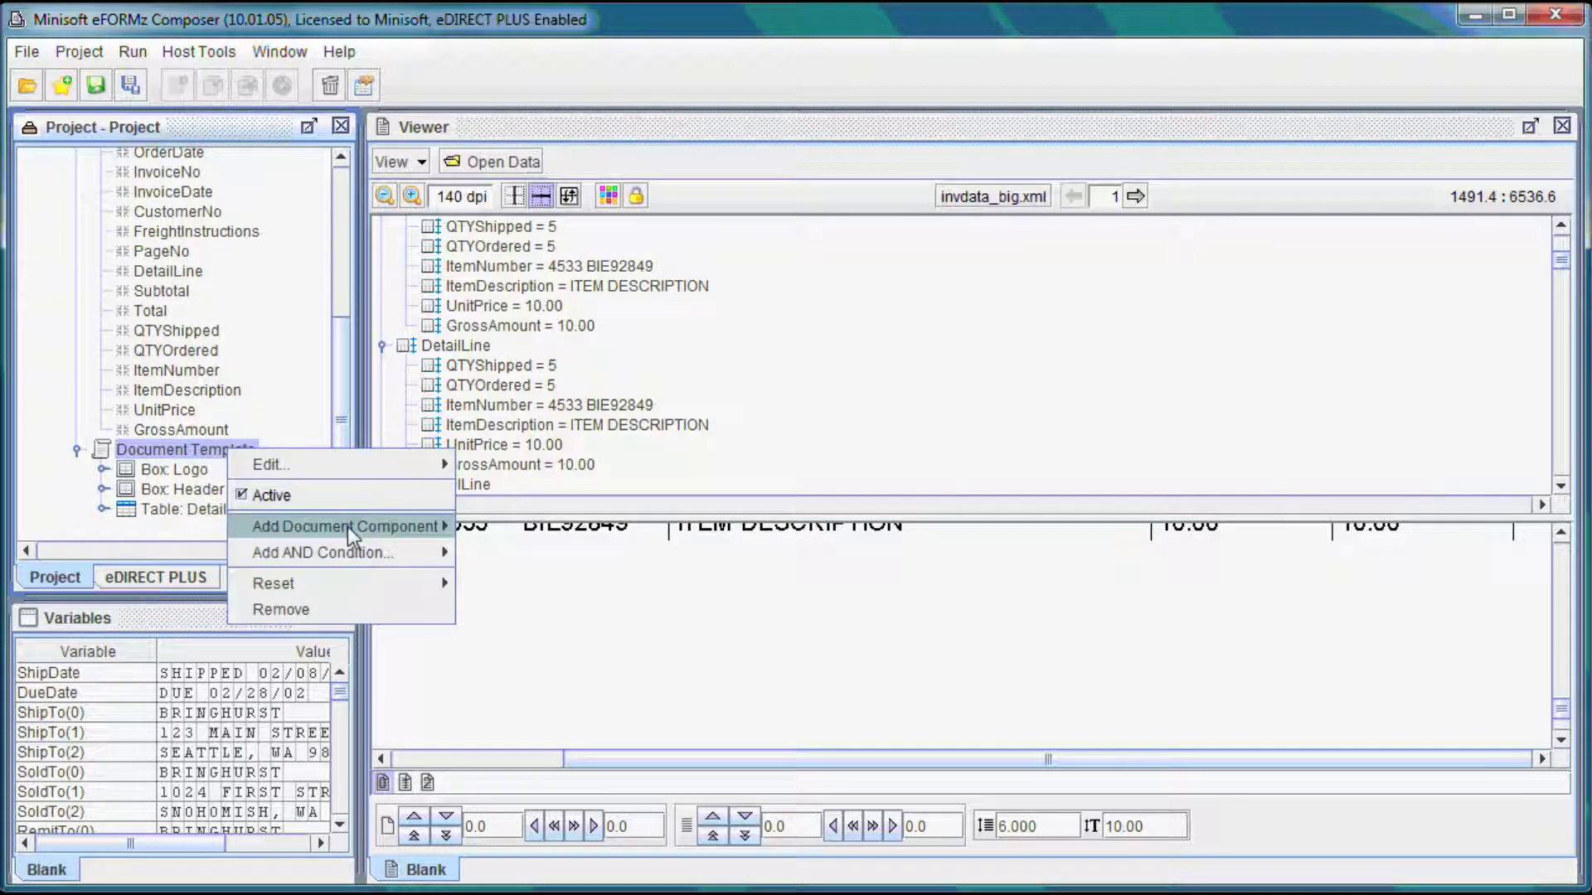
{"action": "mouse_move", "coordinate": [346, 525]}
{"action": "left_click", "coordinate": [493, 581]}
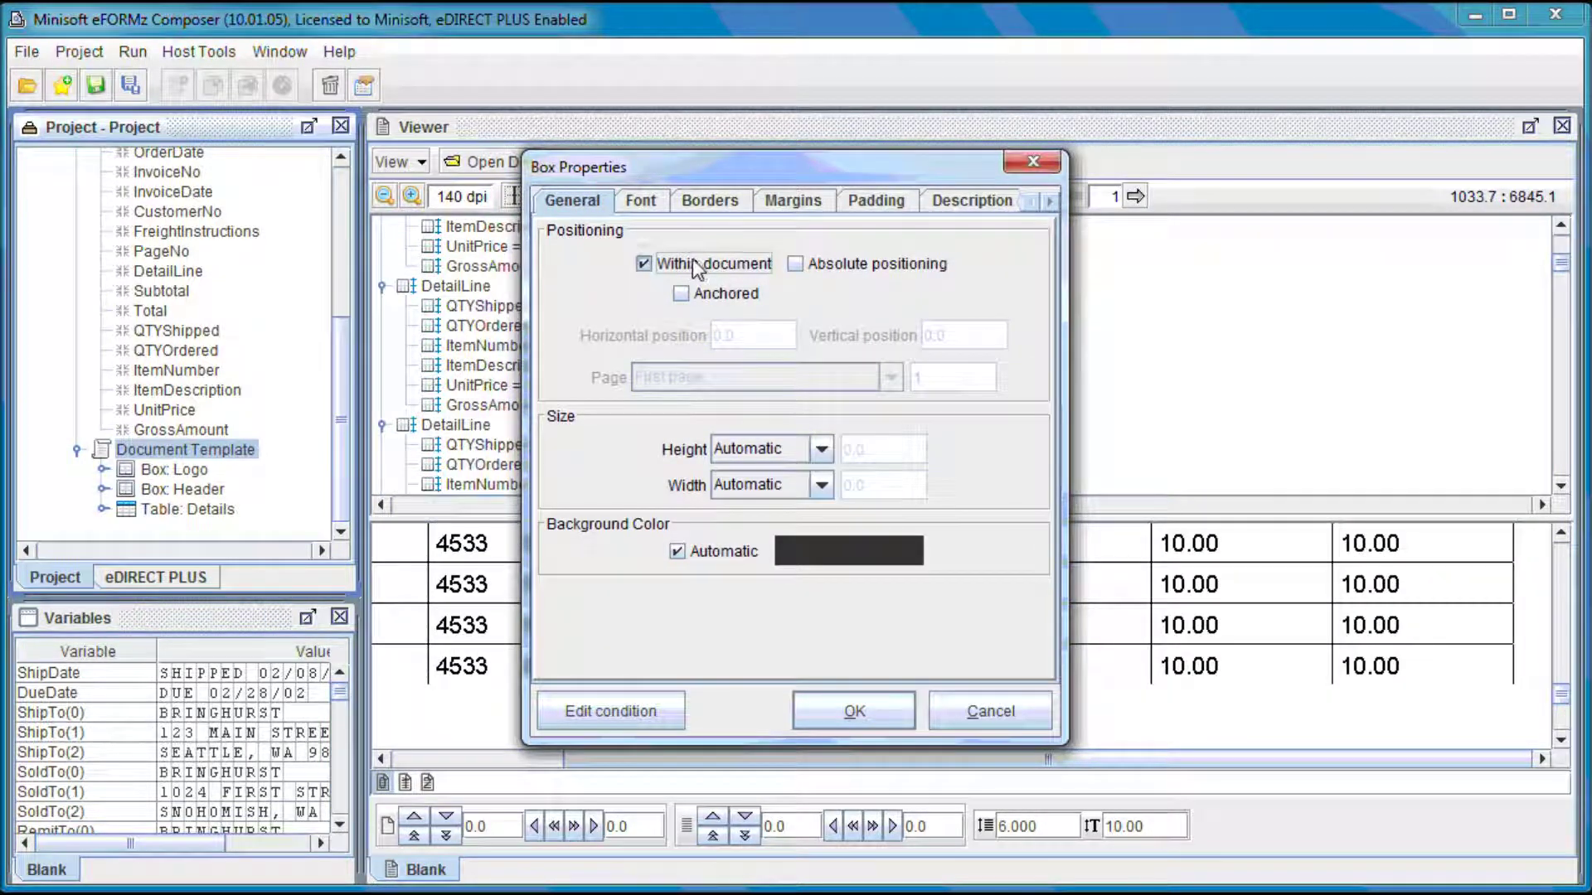
{"action": "left_click", "coordinate": [793, 264]}
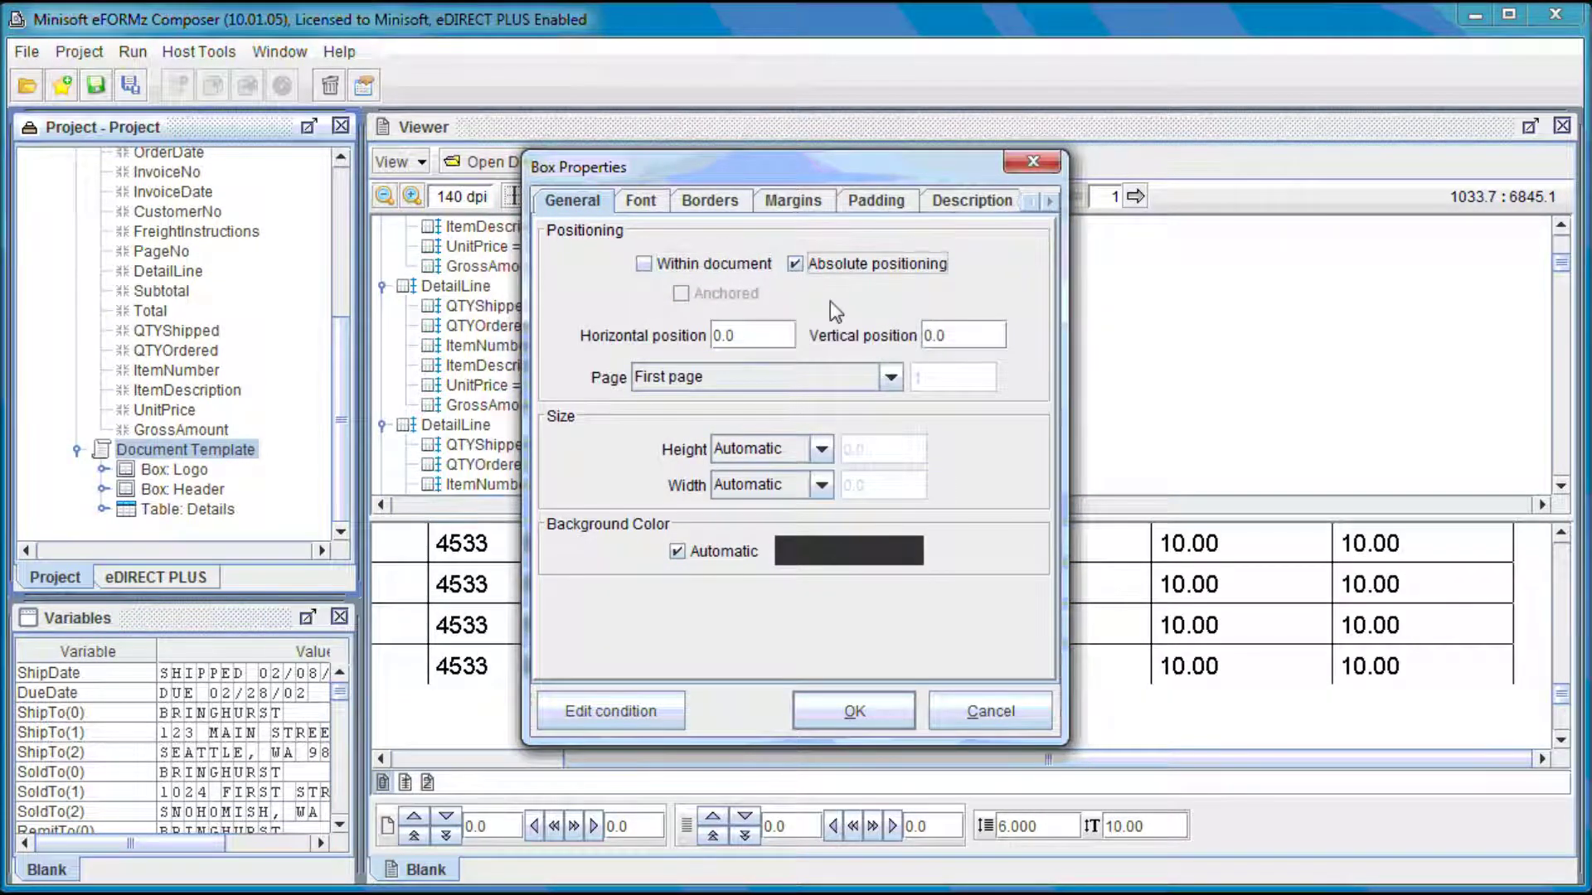
{"action": "left_click", "coordinate": [928, 337]}
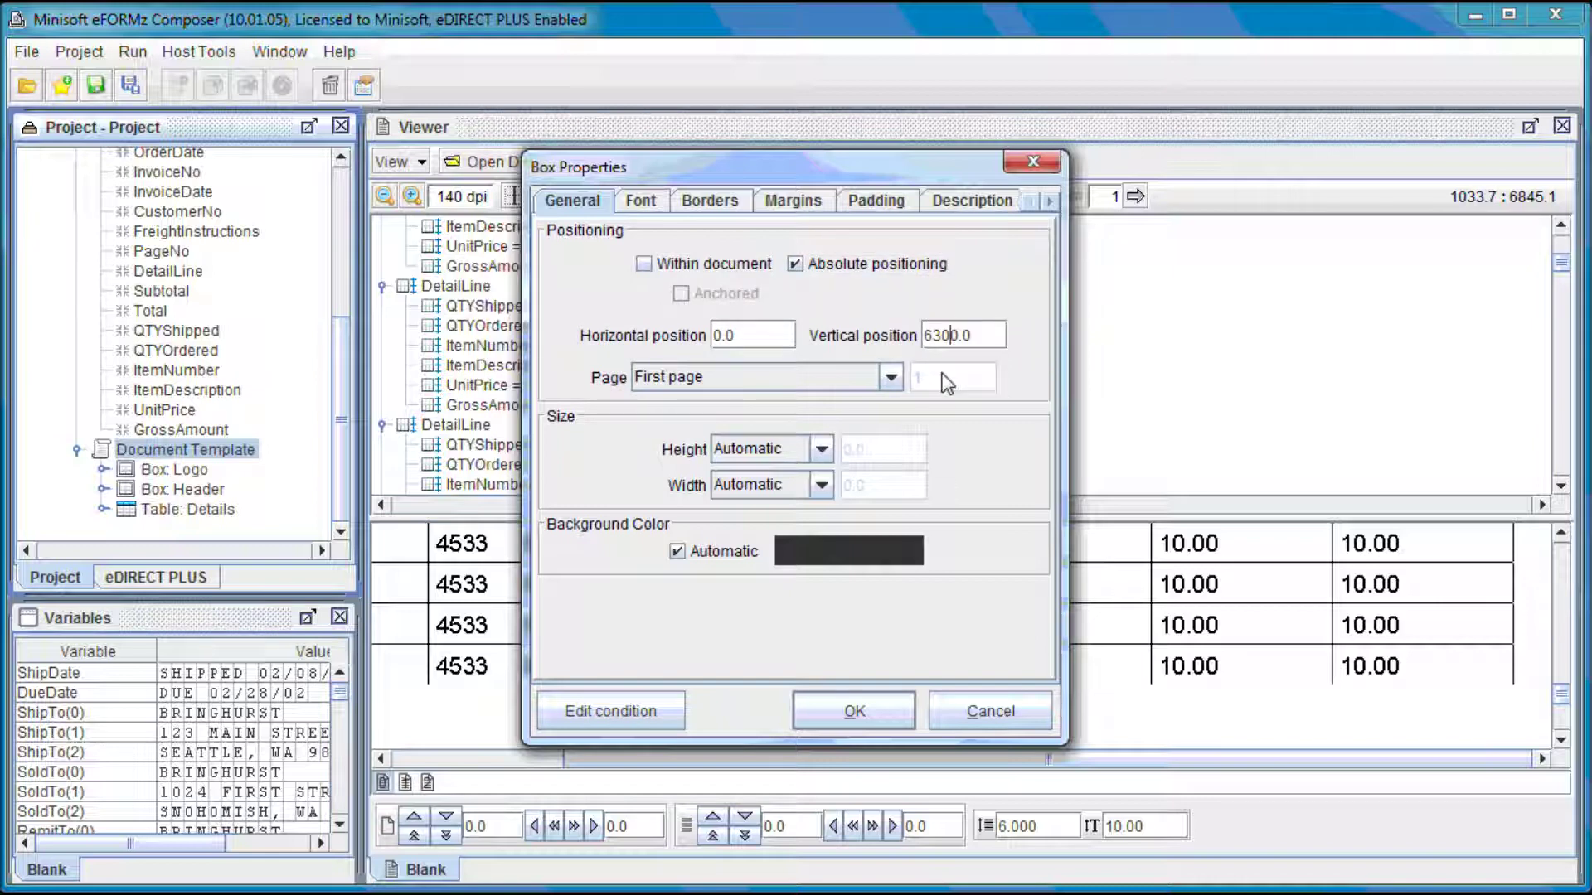
{"action": "left_click", "coordinate": [889, 379]}
{"action": "left_click", "coordinate": [758, 432]}
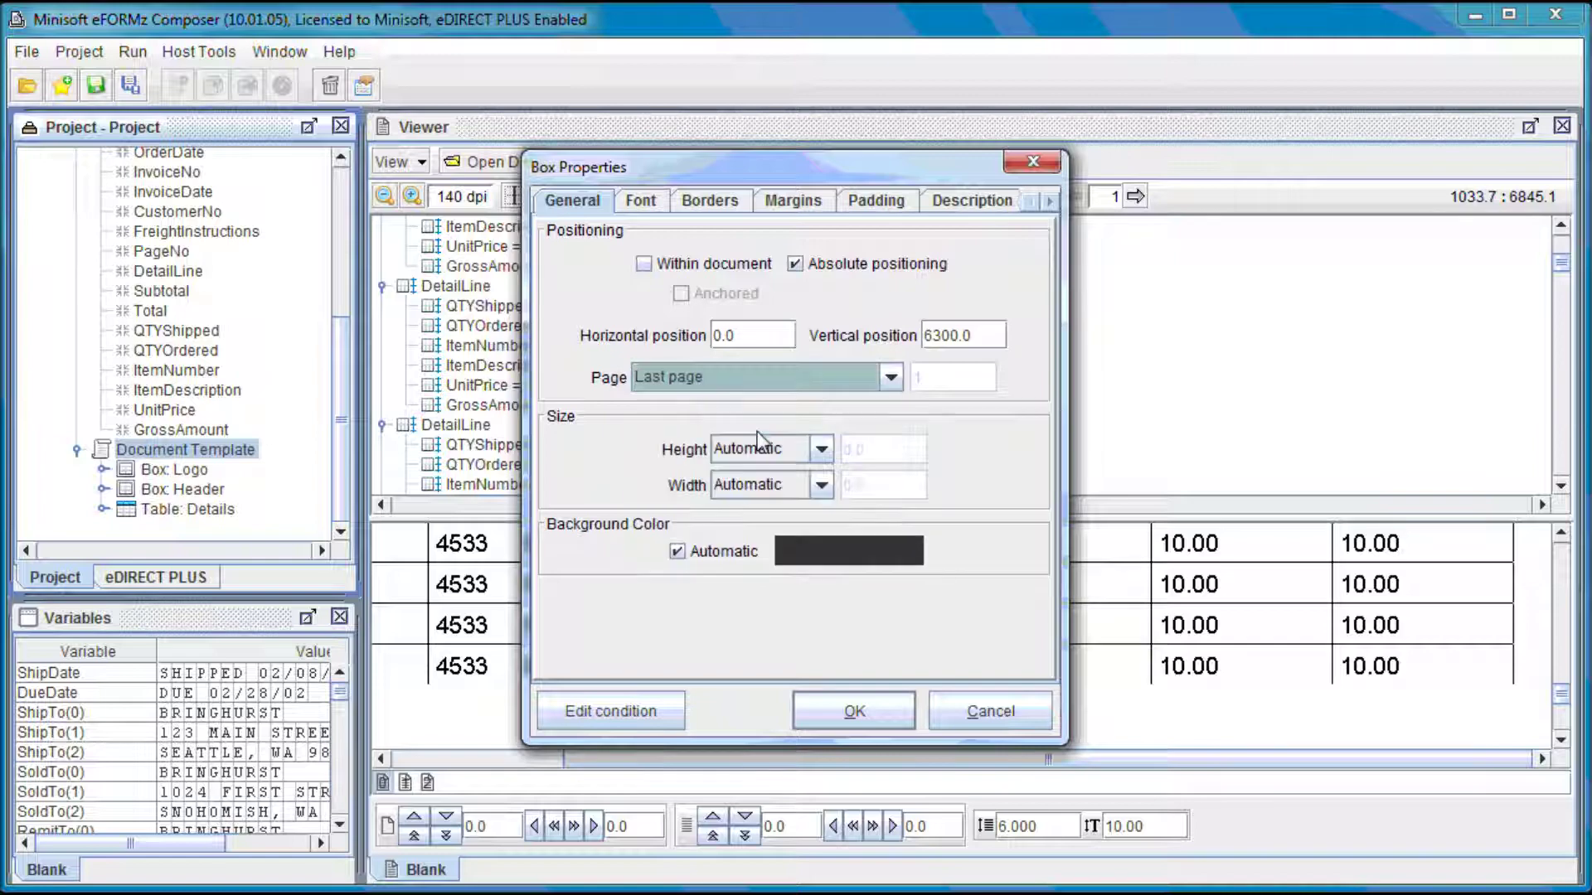
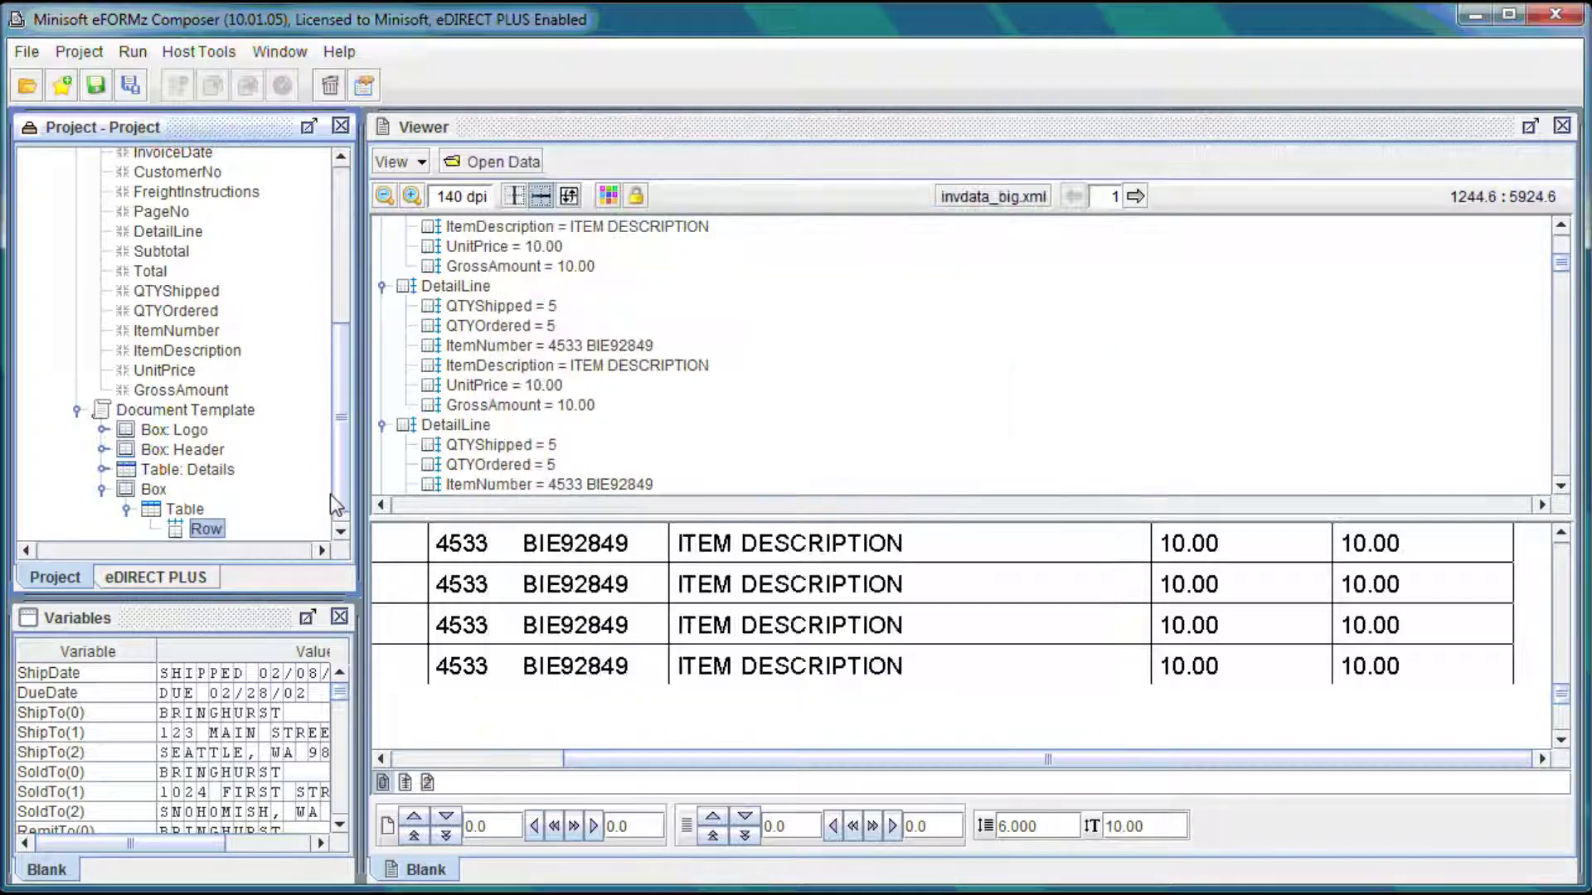
Add a cell with a fixed width of 5500.0 to the row of the new box's table.
{"action": "scroll", "coordinate": [335, 480], "scroll_direction": "down", "scroll_amount": 1}
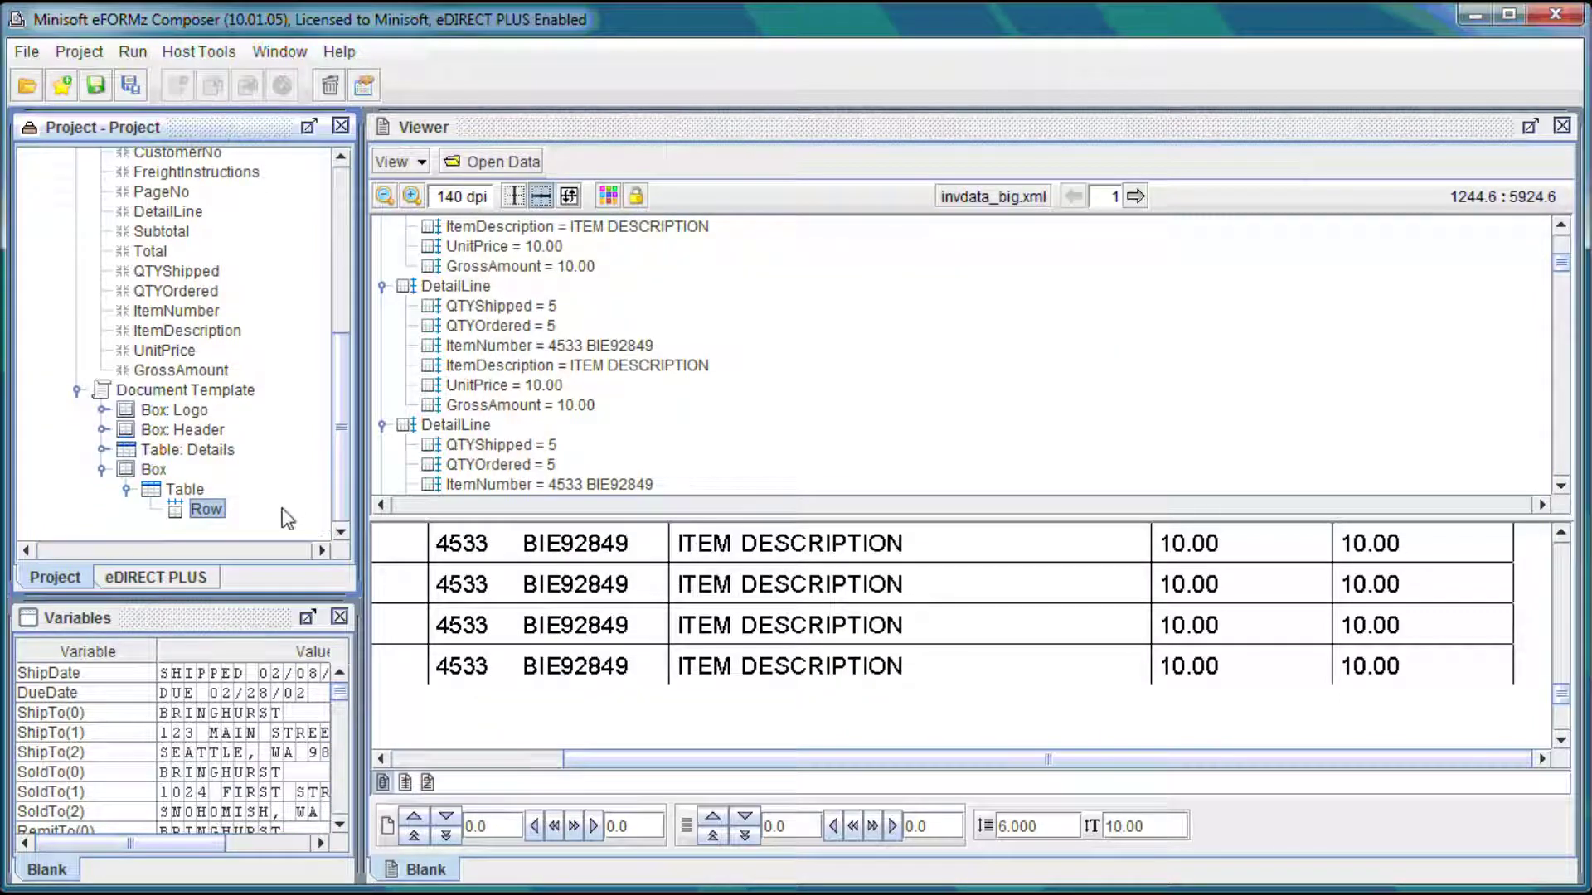
{"action": "right_click", "coordinate": [221, 515]}
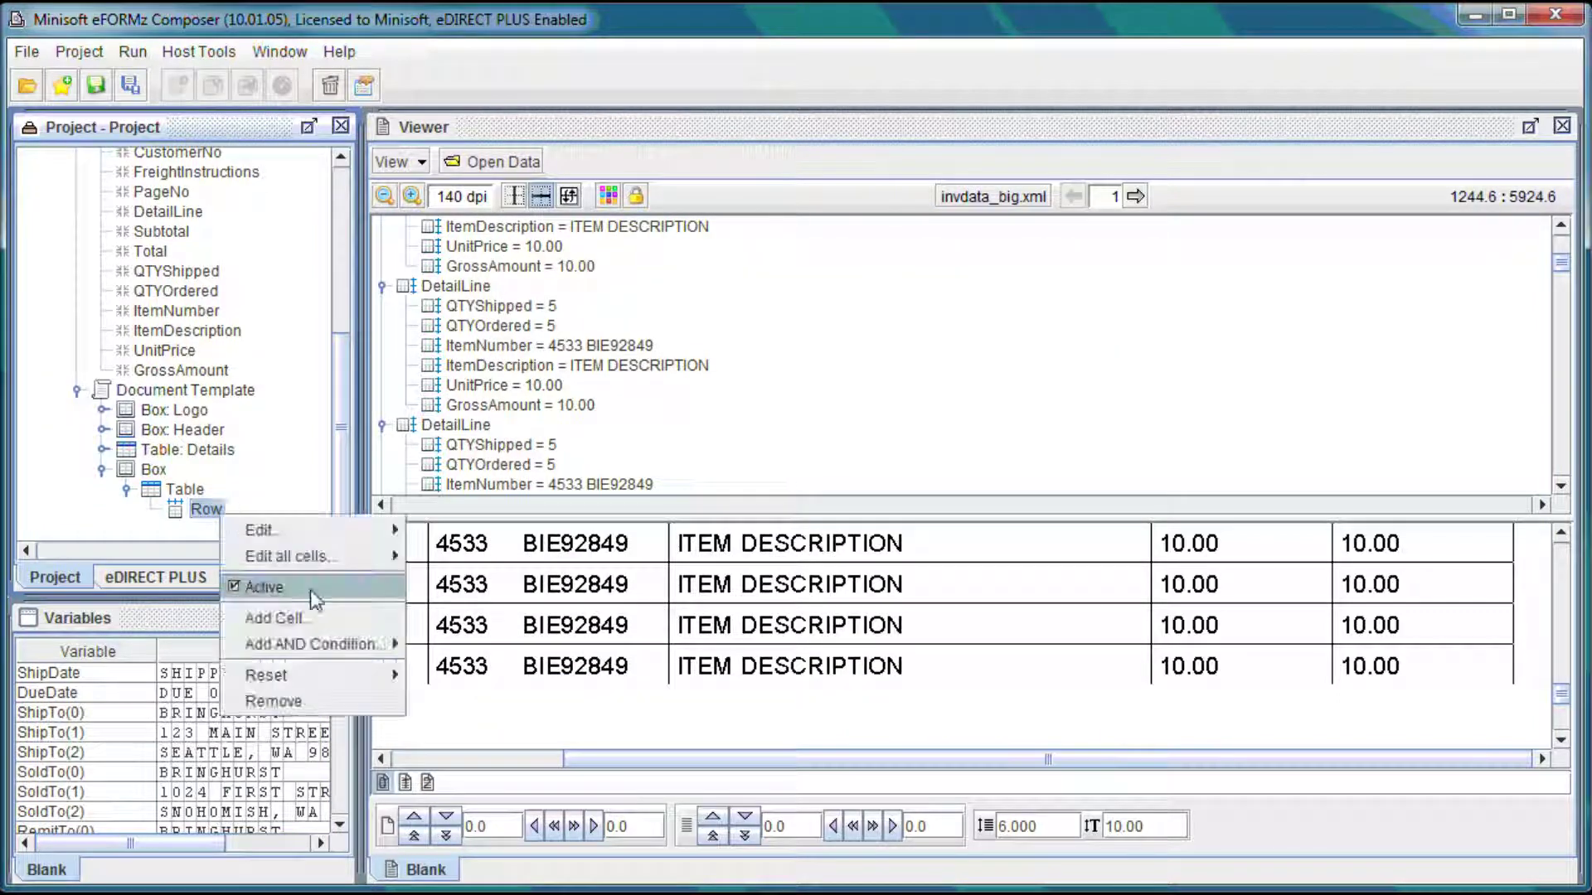
{"action": "left_click", "coordinate": [312, 615]}
{"action": "left_click", "coordinate": [833, 246]}
{"action": "left_click", "coordinate": [798, 276]}
{"action": "type", "text": "5500.0"}
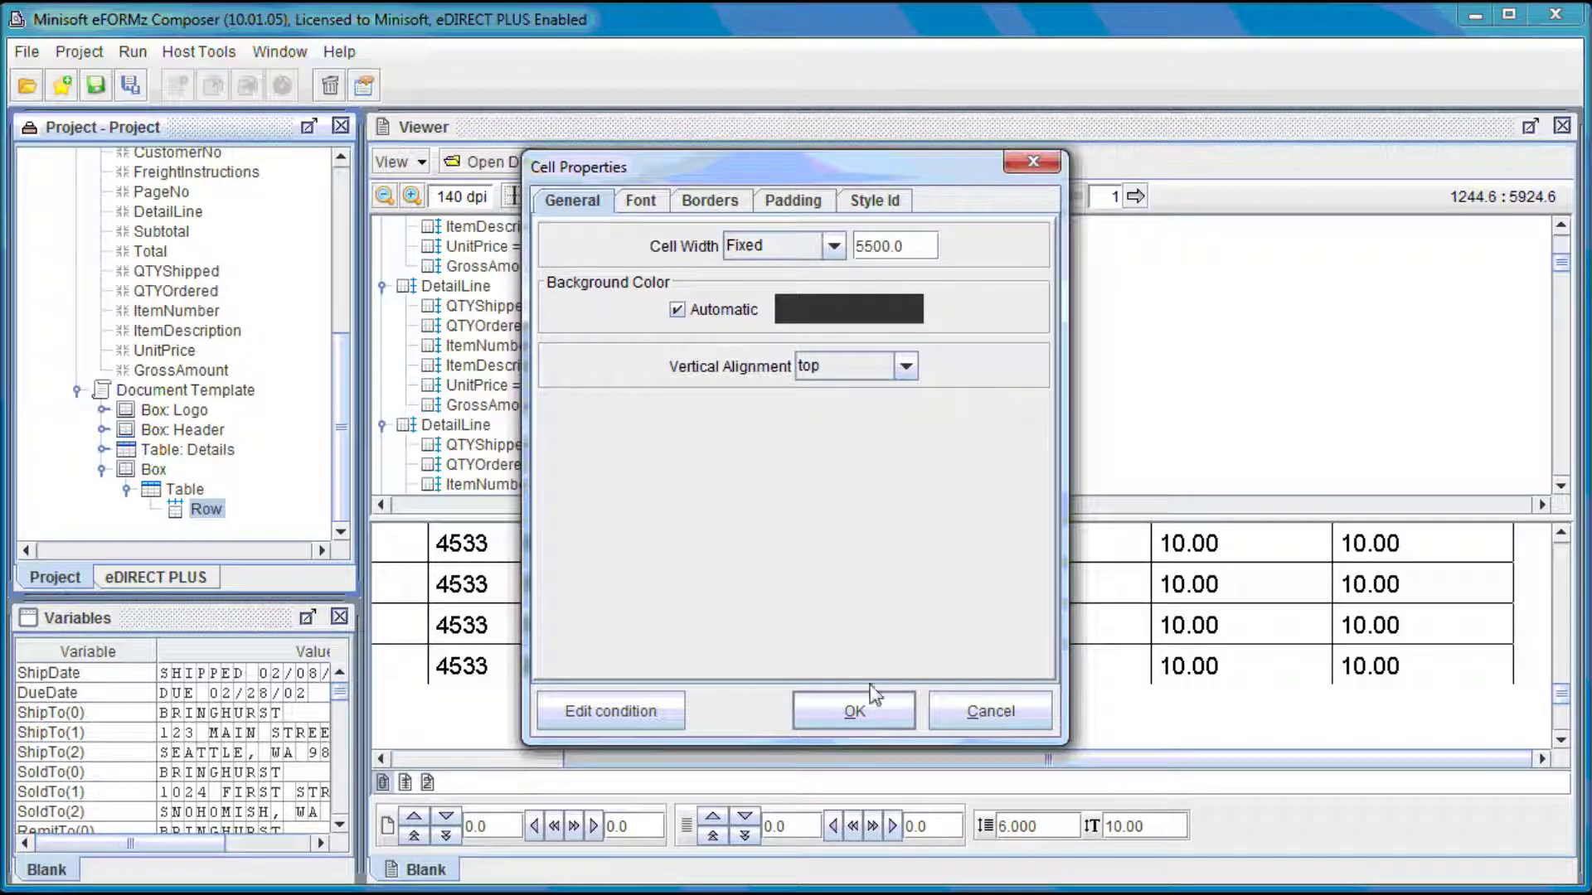
Try separate borders on the new cell, with a solid top border of thickness 5.
{"action": "left_click", "coordinate": [731, 199]}
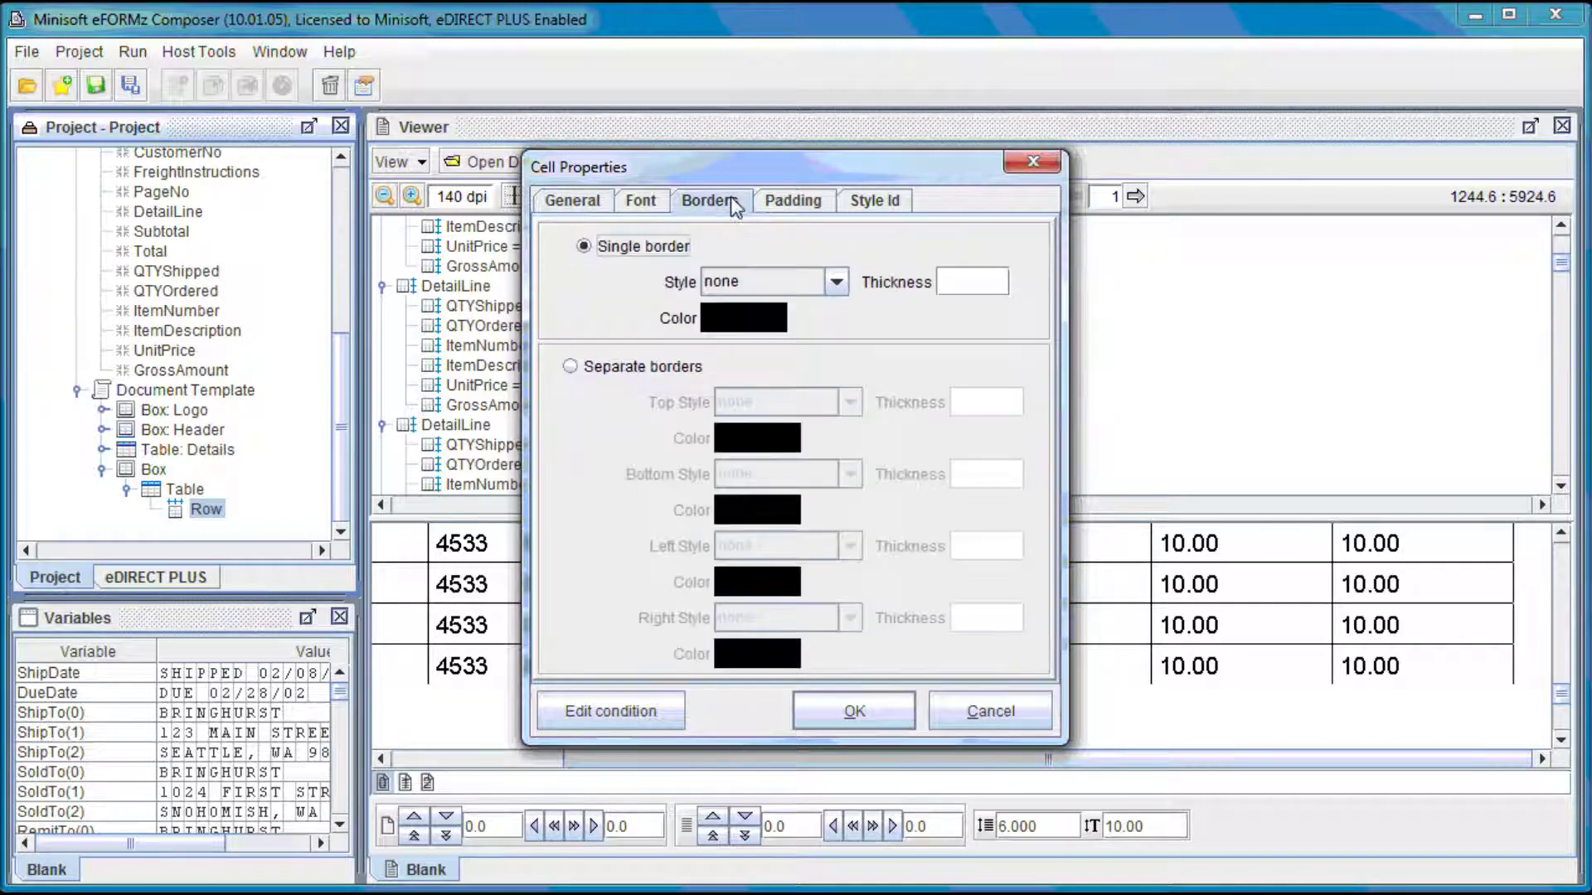
{"action": "left_click", "coordinate": [665, 365]}
{"action": "left_click", "coordinate": [727, 404]}
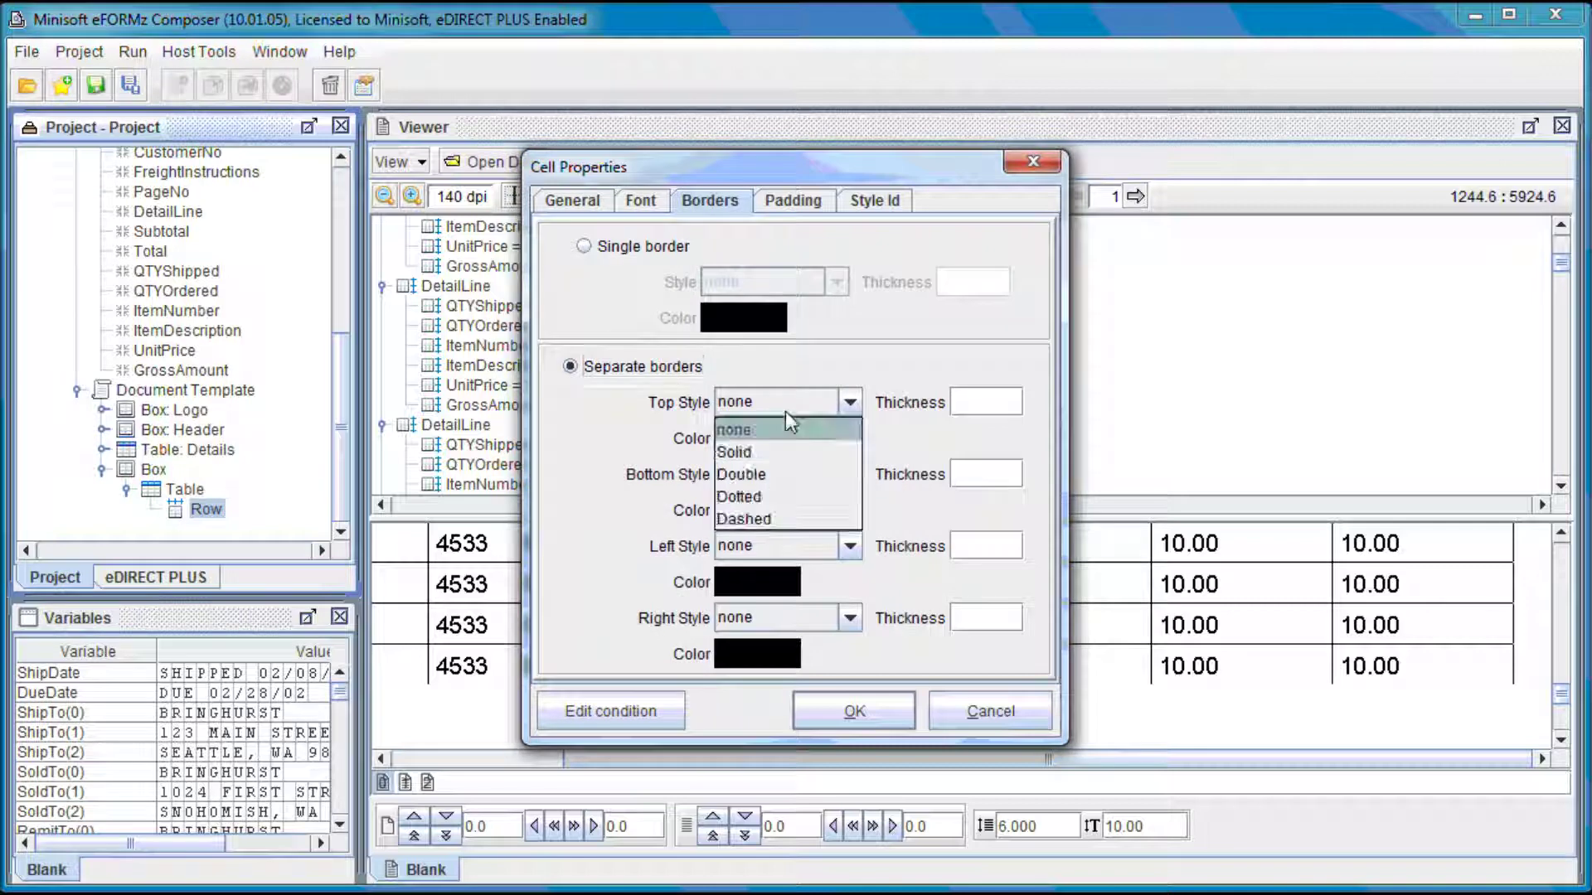
{"action": "left_click", "coordinate": [755, 439]}
{"action": "left_click", "coordinate": [984, 406]}
{"action": "type", "text": "5"}
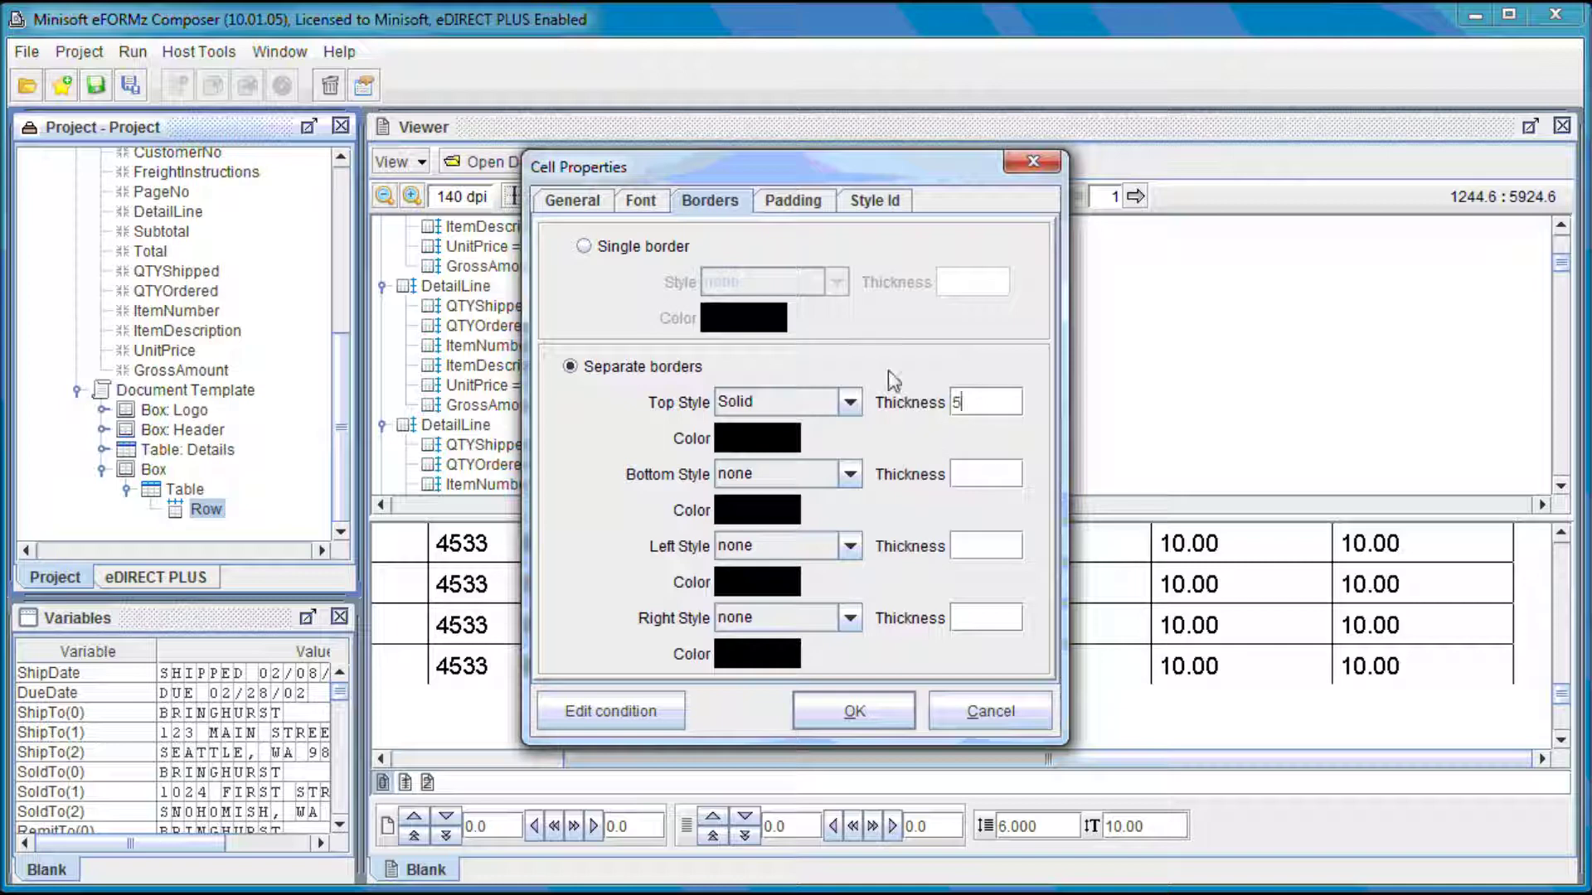
Give the 5500.0-wide cell a single solid border of thickness 5 and finish creating it.
{"action": "left_click", "coordinate": [584, 246]}
{"action": "left_click", "coordinate": [836, 282]}
{"action": "left_click", "coordinate": [758, 332]}
{"action": "left_click", "coordinate": [981, 286]}
{"action": "type", "text": "5"}
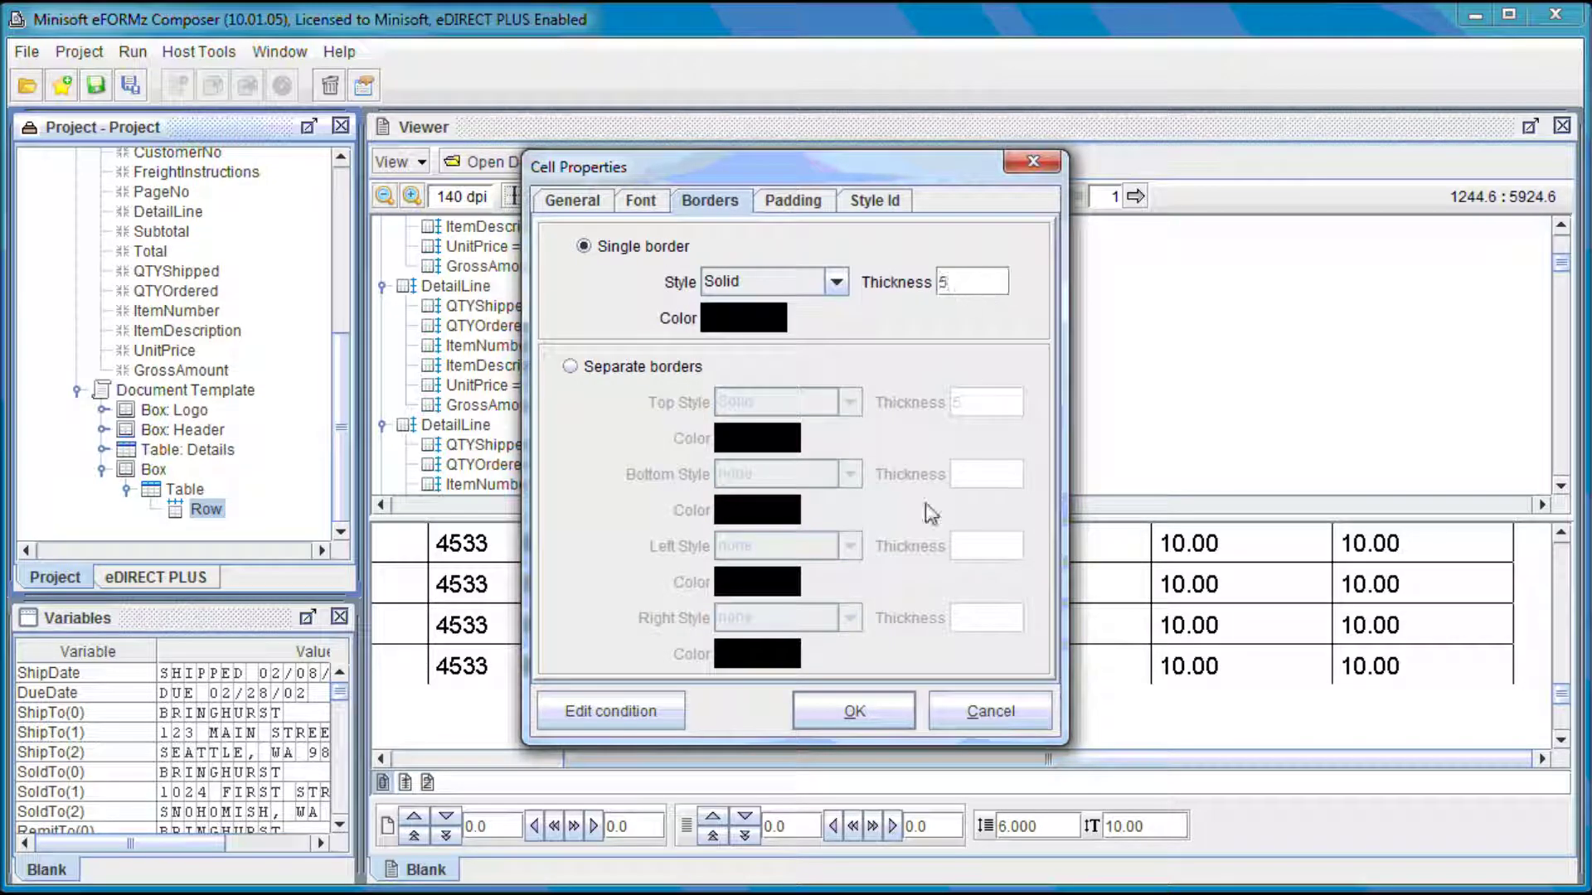
{"action": "left_click", "coordinate": [854, 709]}
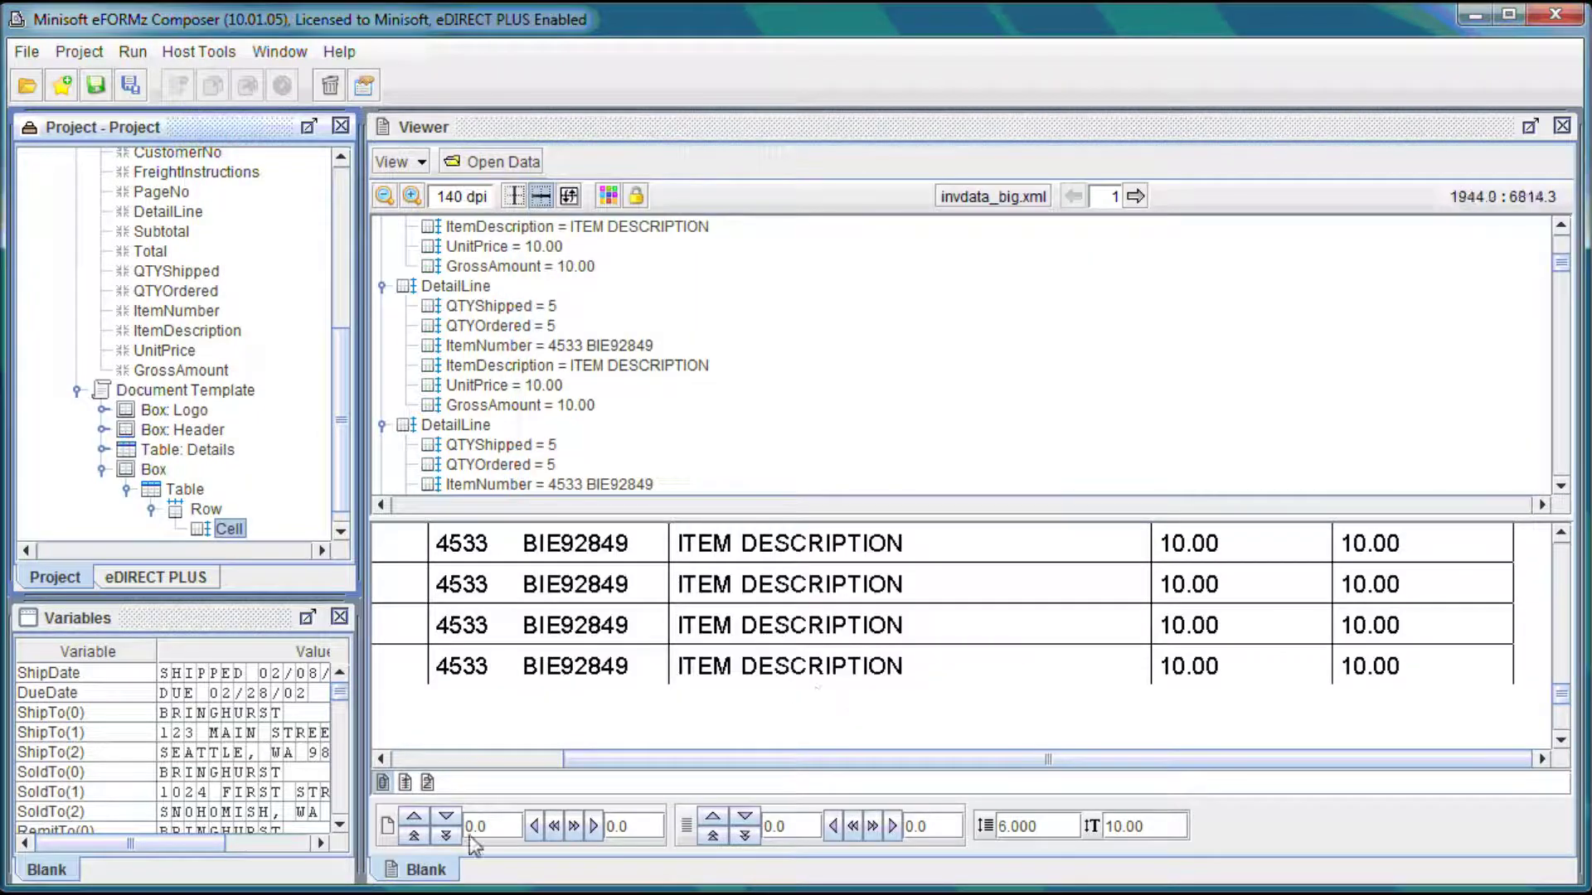
Examine the bordered cell's line across its full width on the last page of the preview.
{"action": "left_click", "coordinate": [428, 783]}
{"action": "mouse_move", "coordinate": [1029, 760]}
{"action": "left_mouse_down"}
{"action": "mouse_move", "coordinate": [790, 758]}
{"action": "mouse_move", "coordinate": [1156, 755]}
{"action": "mouse_move", "coordinate": [700, 759]}
{"action": "mouse_move", "coordinate": [1046, 739]}
{"action": "left_mouse_up"}
{"action": "mouse_move", "coordinate": [1561, 698]}
{"action": "left_mouse_down"}
{"action": "mouse_move", "coordinate": [1565, 670]}
{"action": "mouse_move", "coordinate": [1565, 705]}
{"action": "left_mouse_up"}
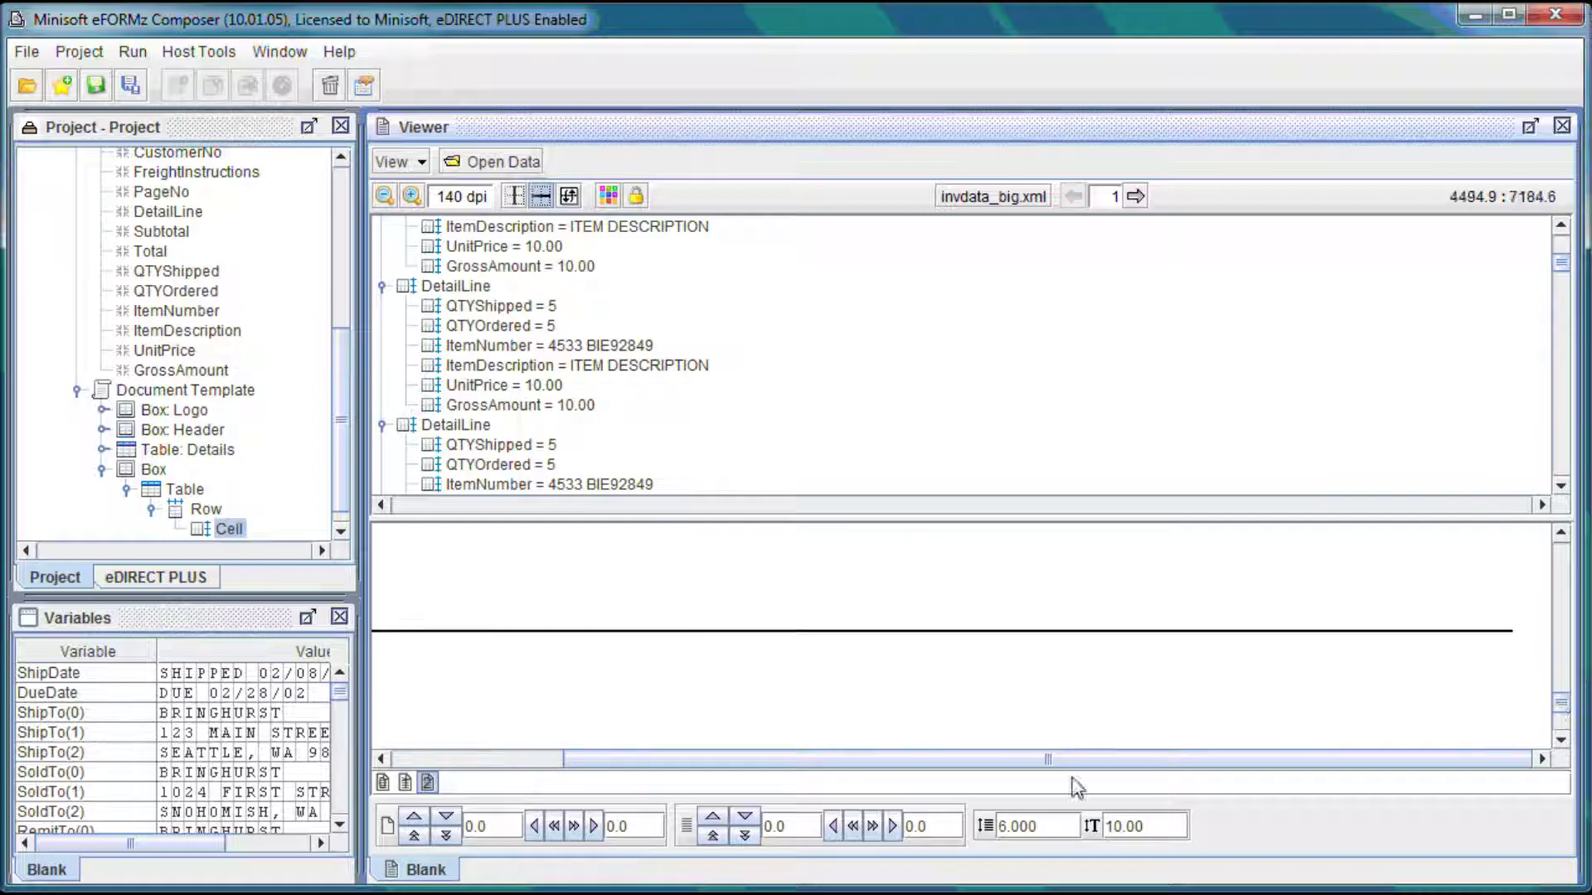
{"action": "mouse_move", "coordinate": [872, 763]}
{"action": "left_mouse_down"}
{"action": "mouse_move", "coordinate": [710, 764]}
{"action": "mouse_move", "coordinate": [868, 763]}
{"action": "left_mouse_up"}
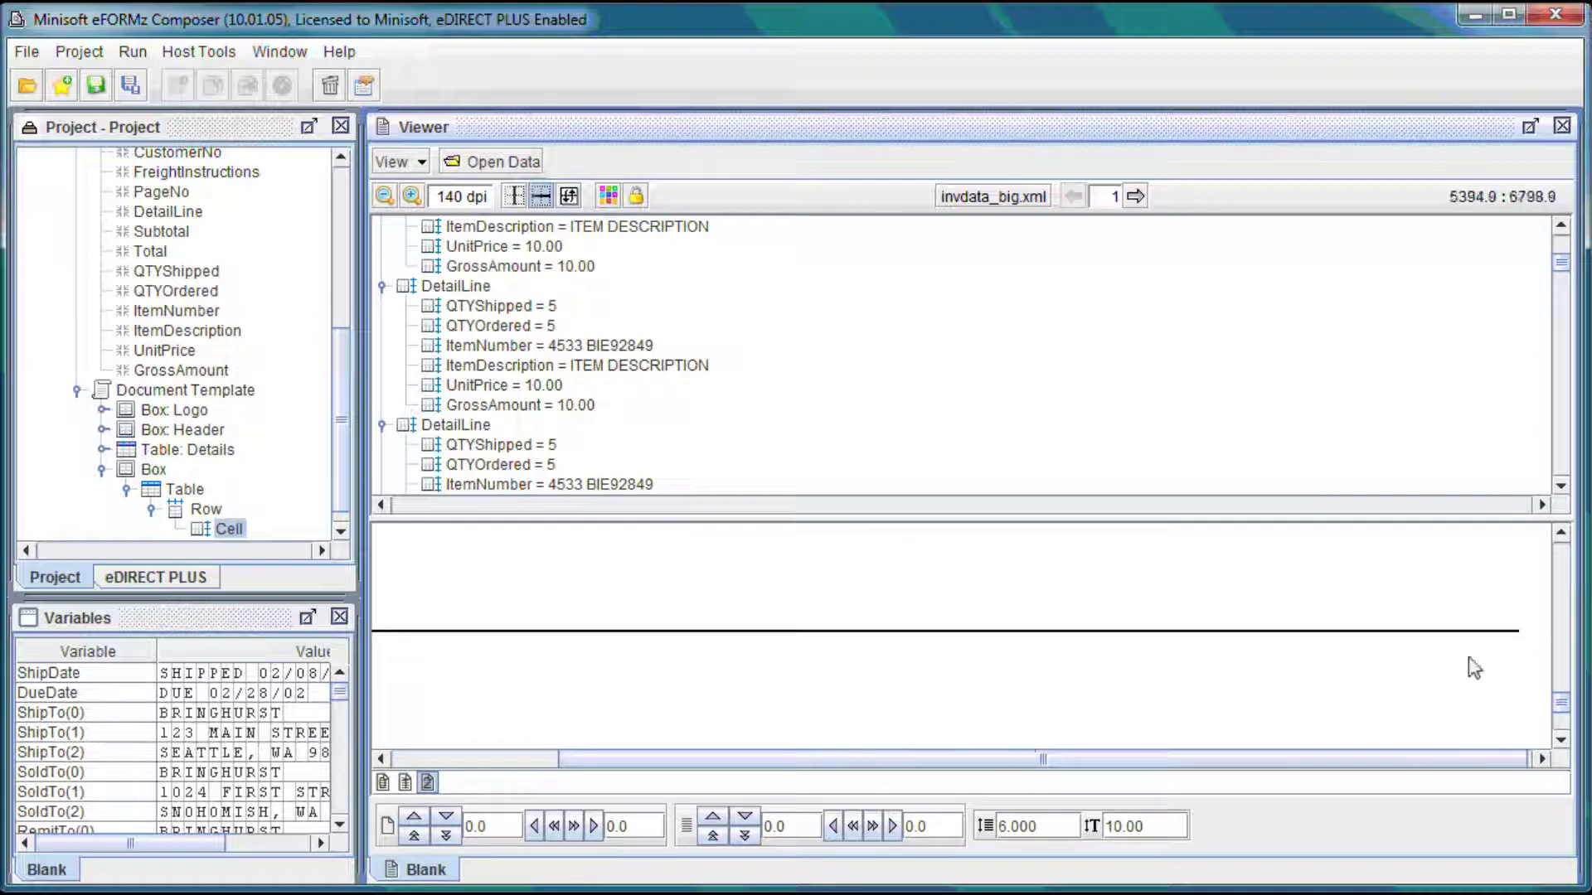
{"action": "left_click_drag", "start_coordinate": [1208, 759], "coordinate": [1046, 767]}
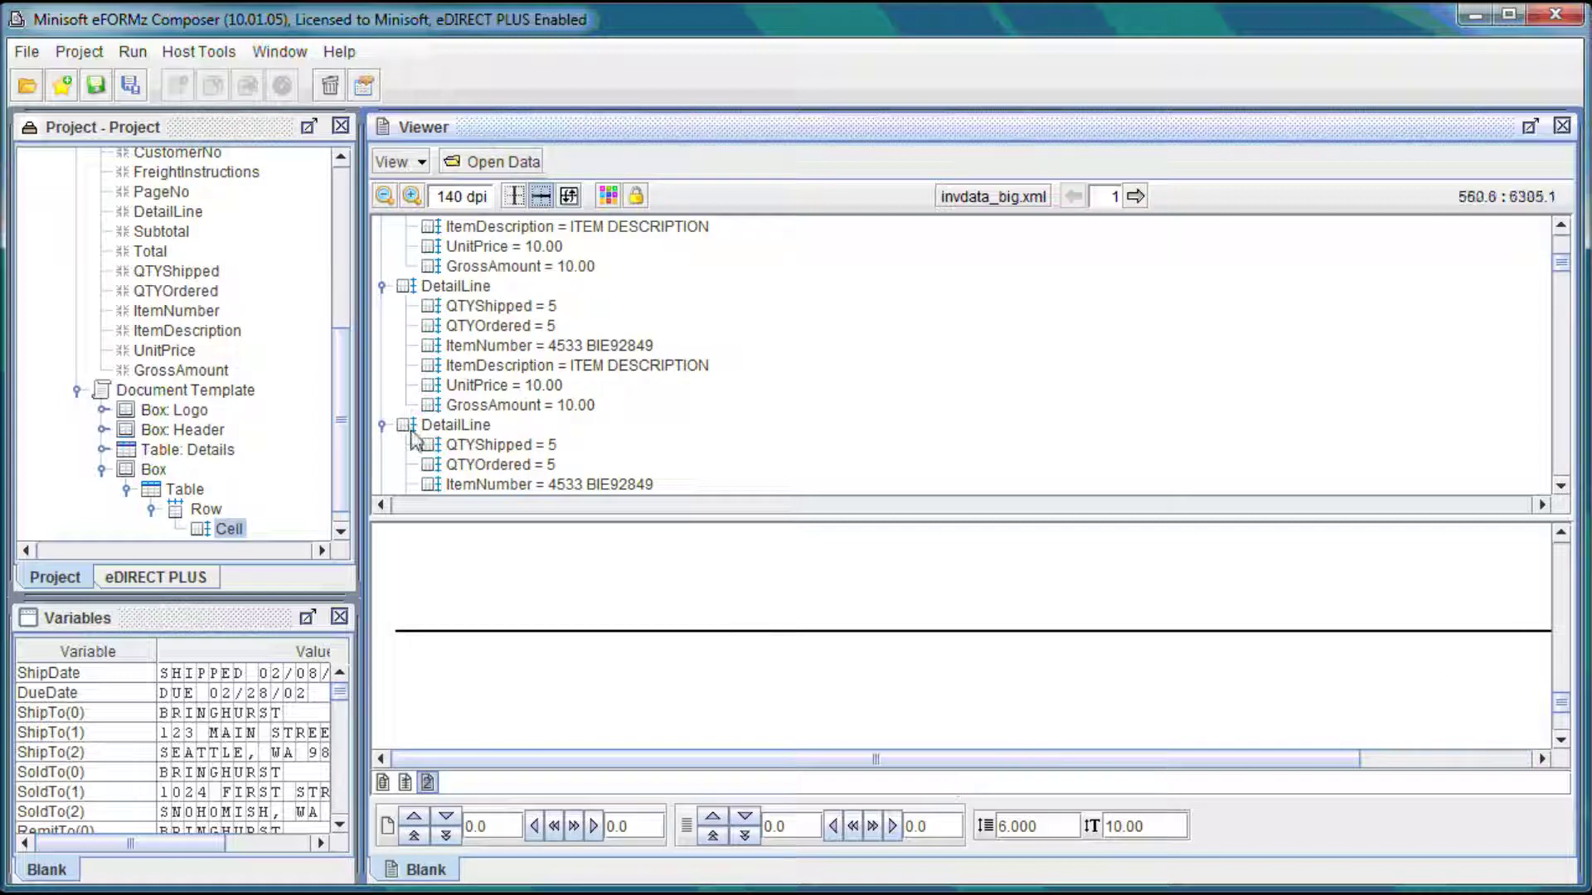
Add a second row to the box's table with the description Subtotal.
{"action": "left_click_drag", "start_coordinate": [345, 439], "coordinate": [351, 449]}
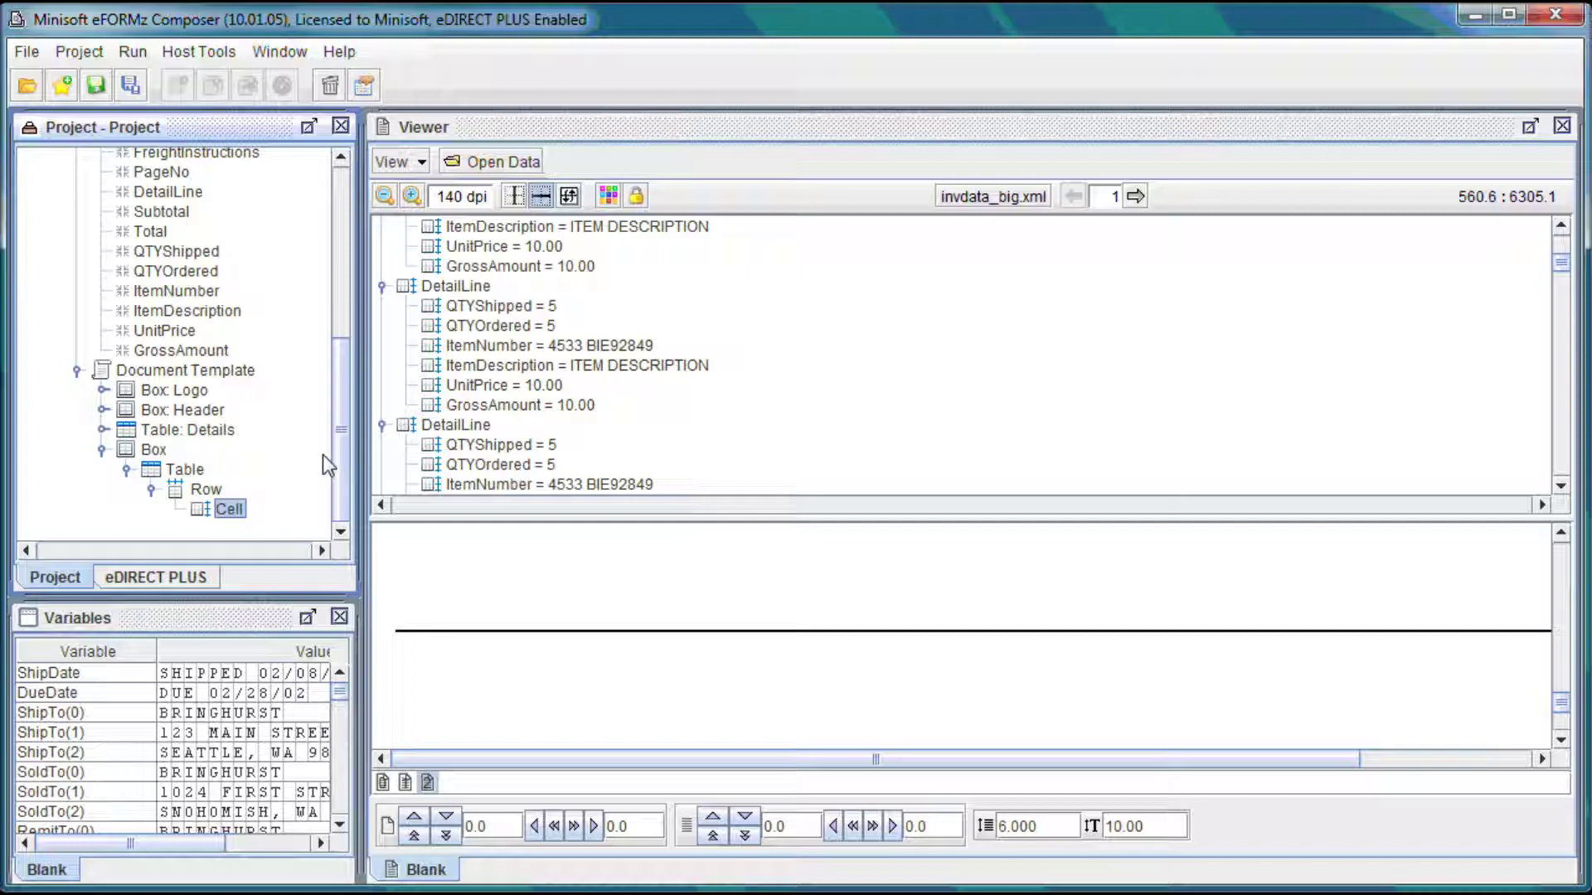
{"action": "right_click", "coordinate": [191, 474]}
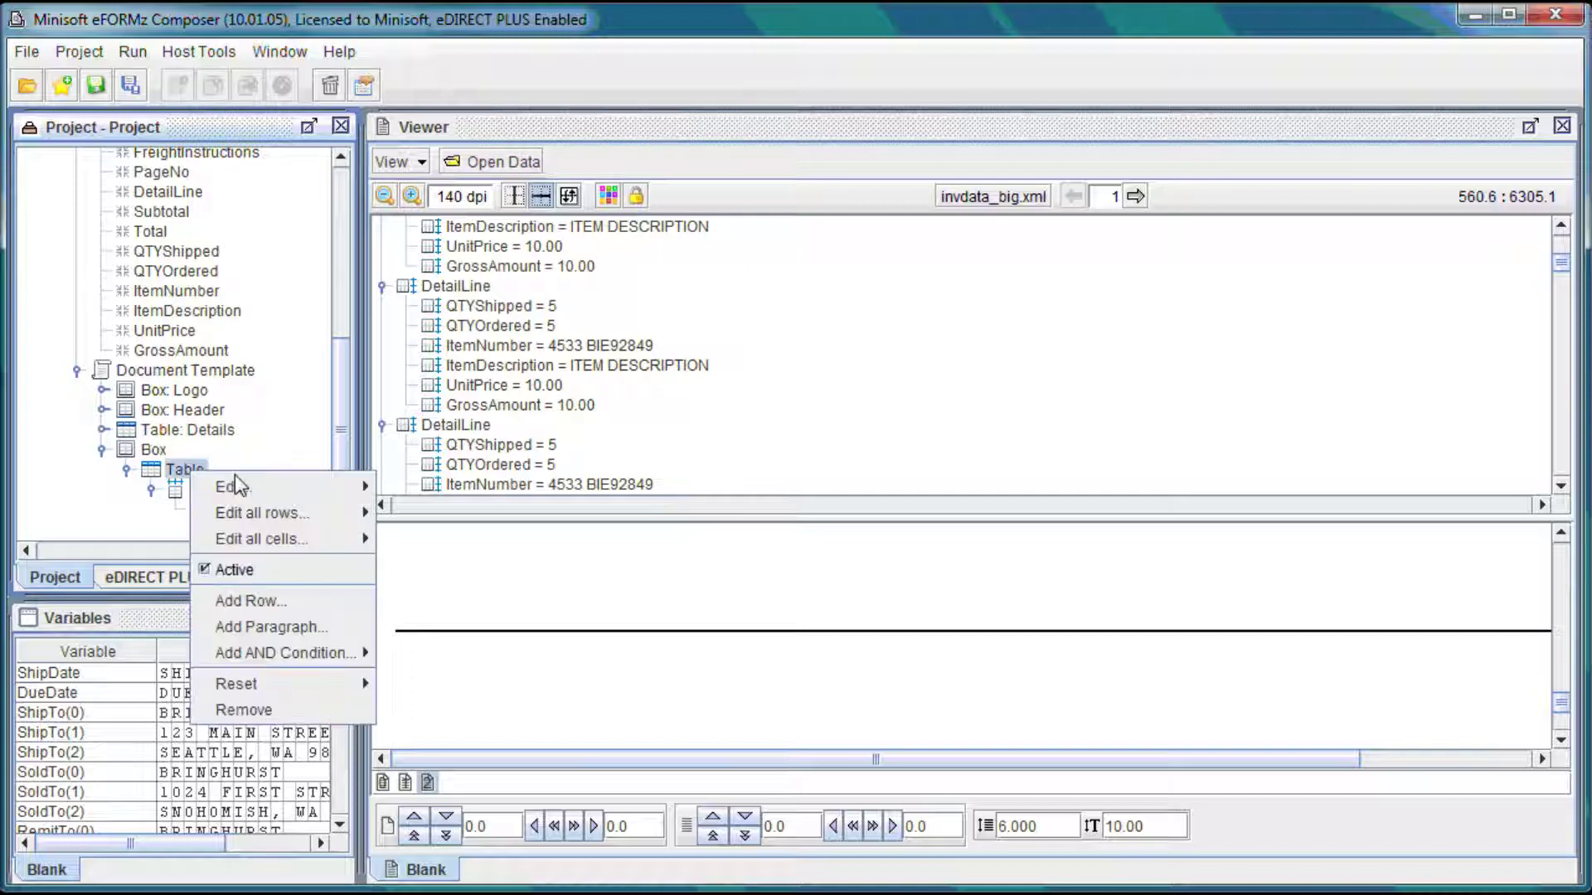
{"action": "left_click", "coordinate": [297, 605]}
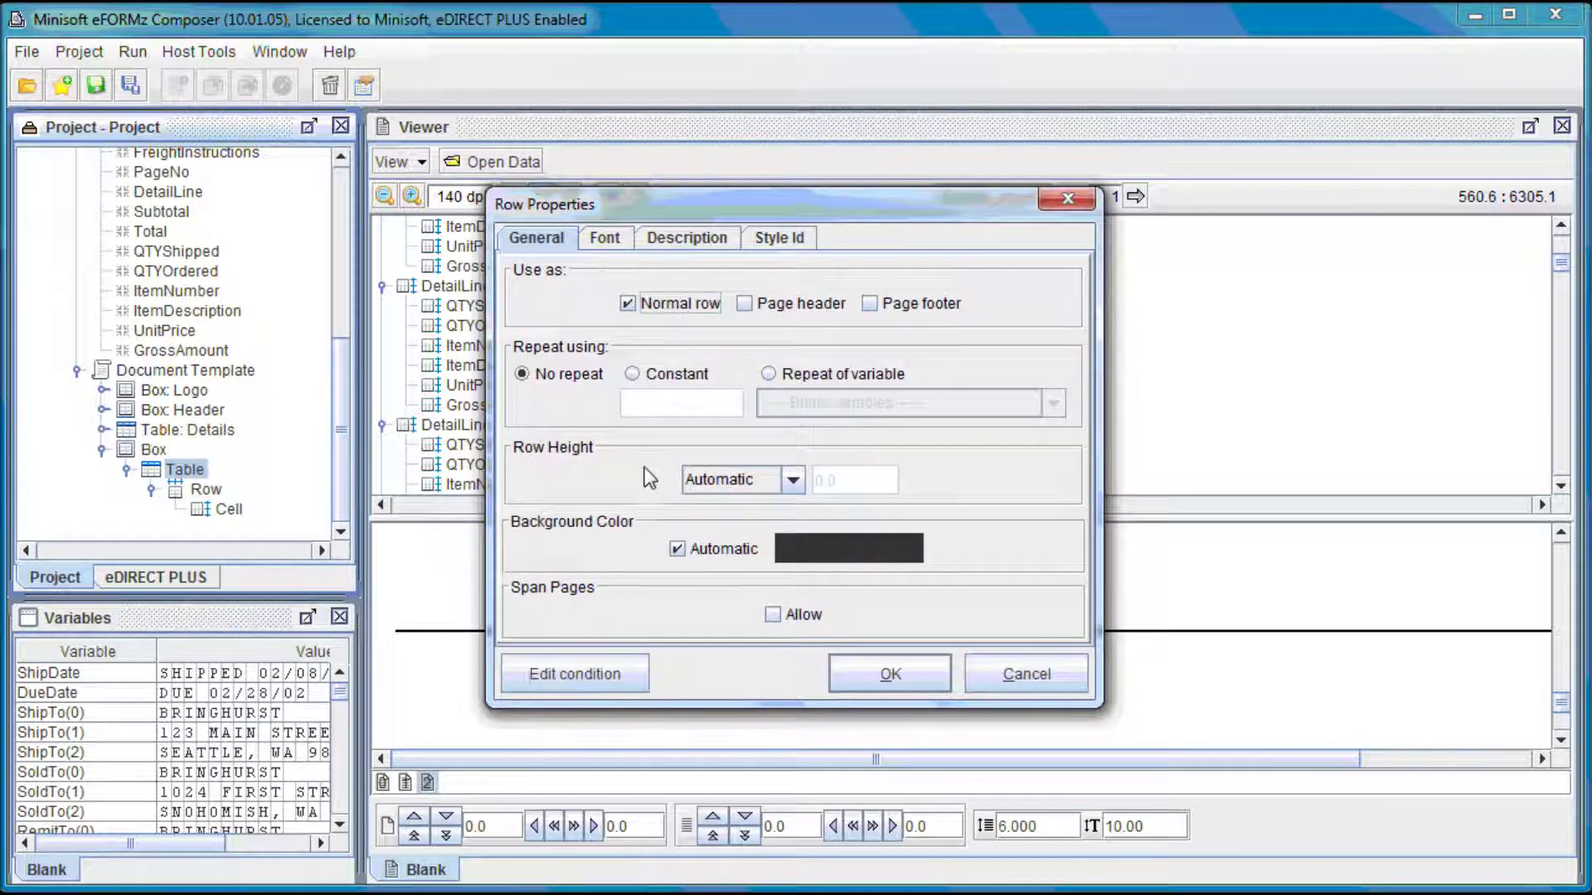
{"action": "left_click", "coordinate": [704, 243]}
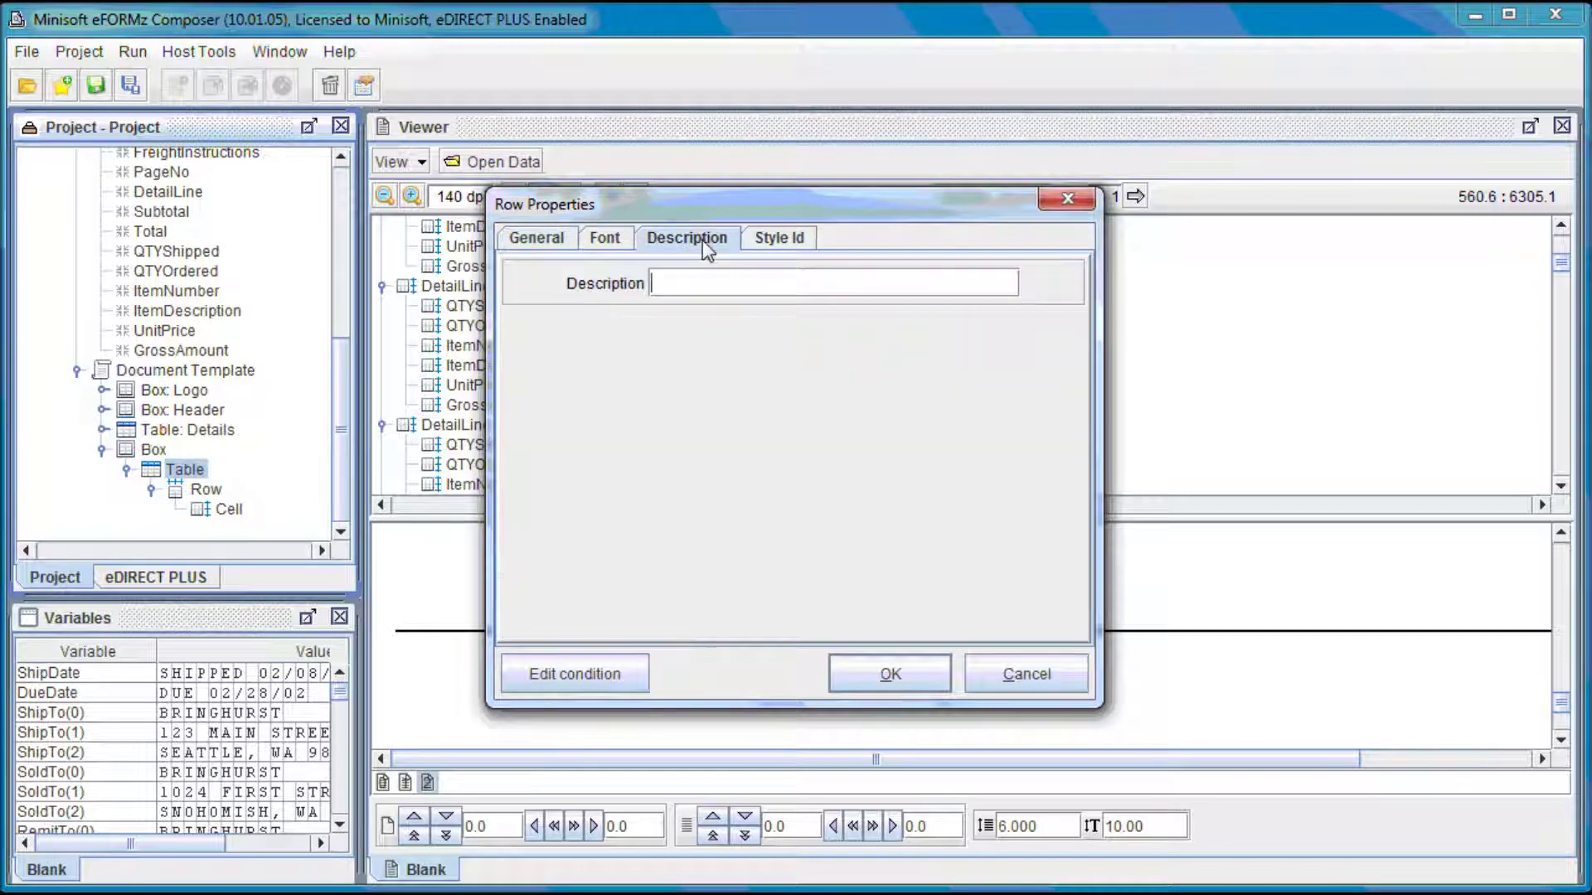
{"action": "left_click", "coordinate": [708, 285]}
{"action": "key", "text": "Caps_Lock"}
{"action": "type", "text": "S"}
{"action": "key", "text": "Caps_Lock"}
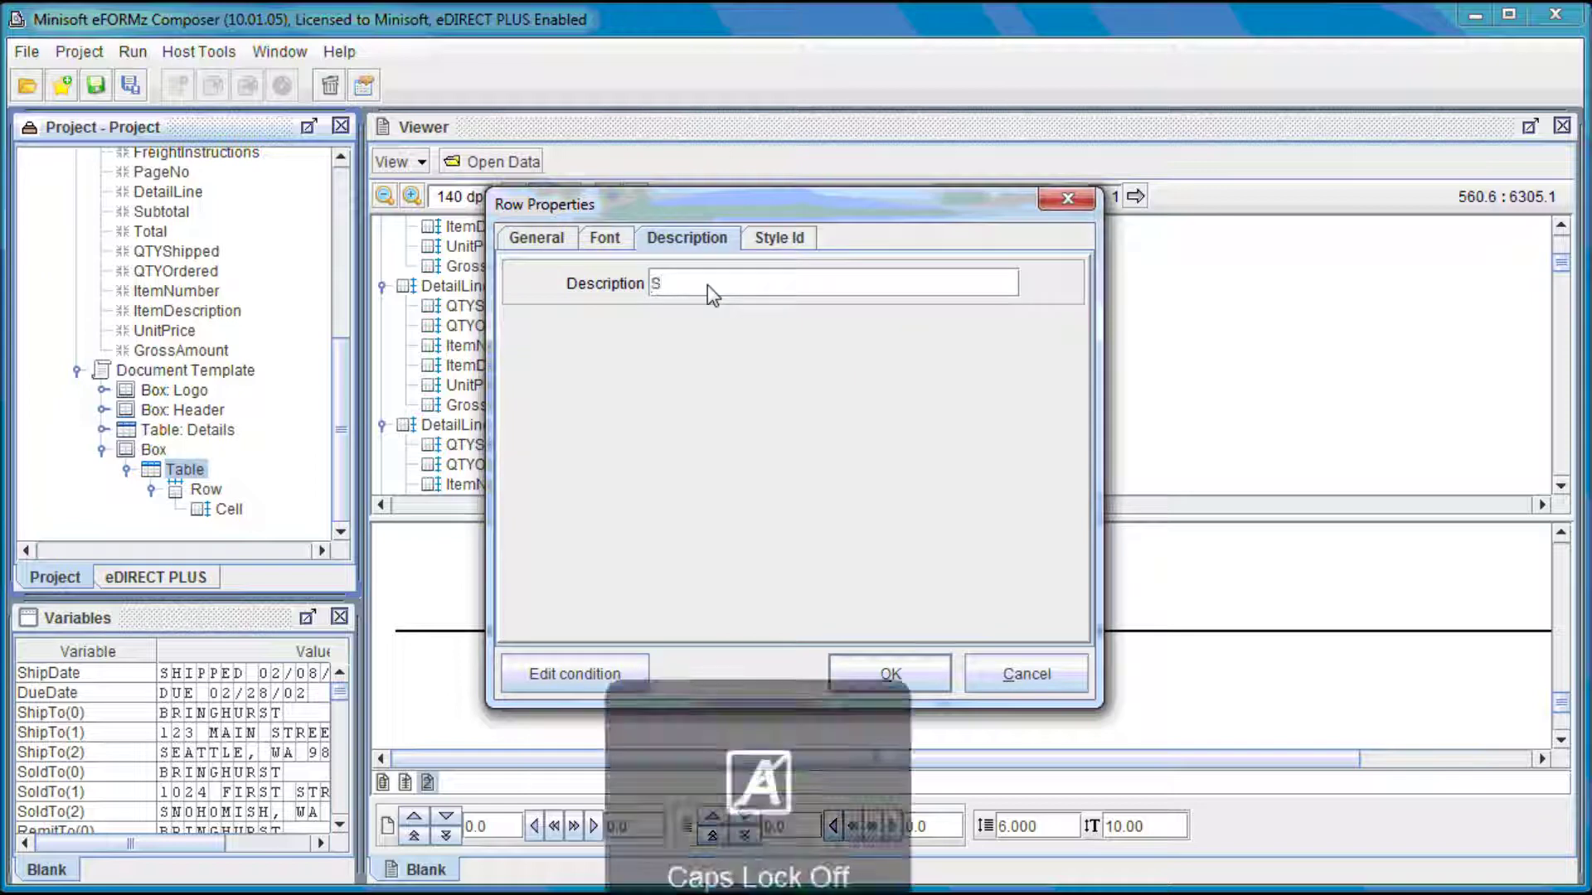
{"action": "type", "text": "ubtotal"}
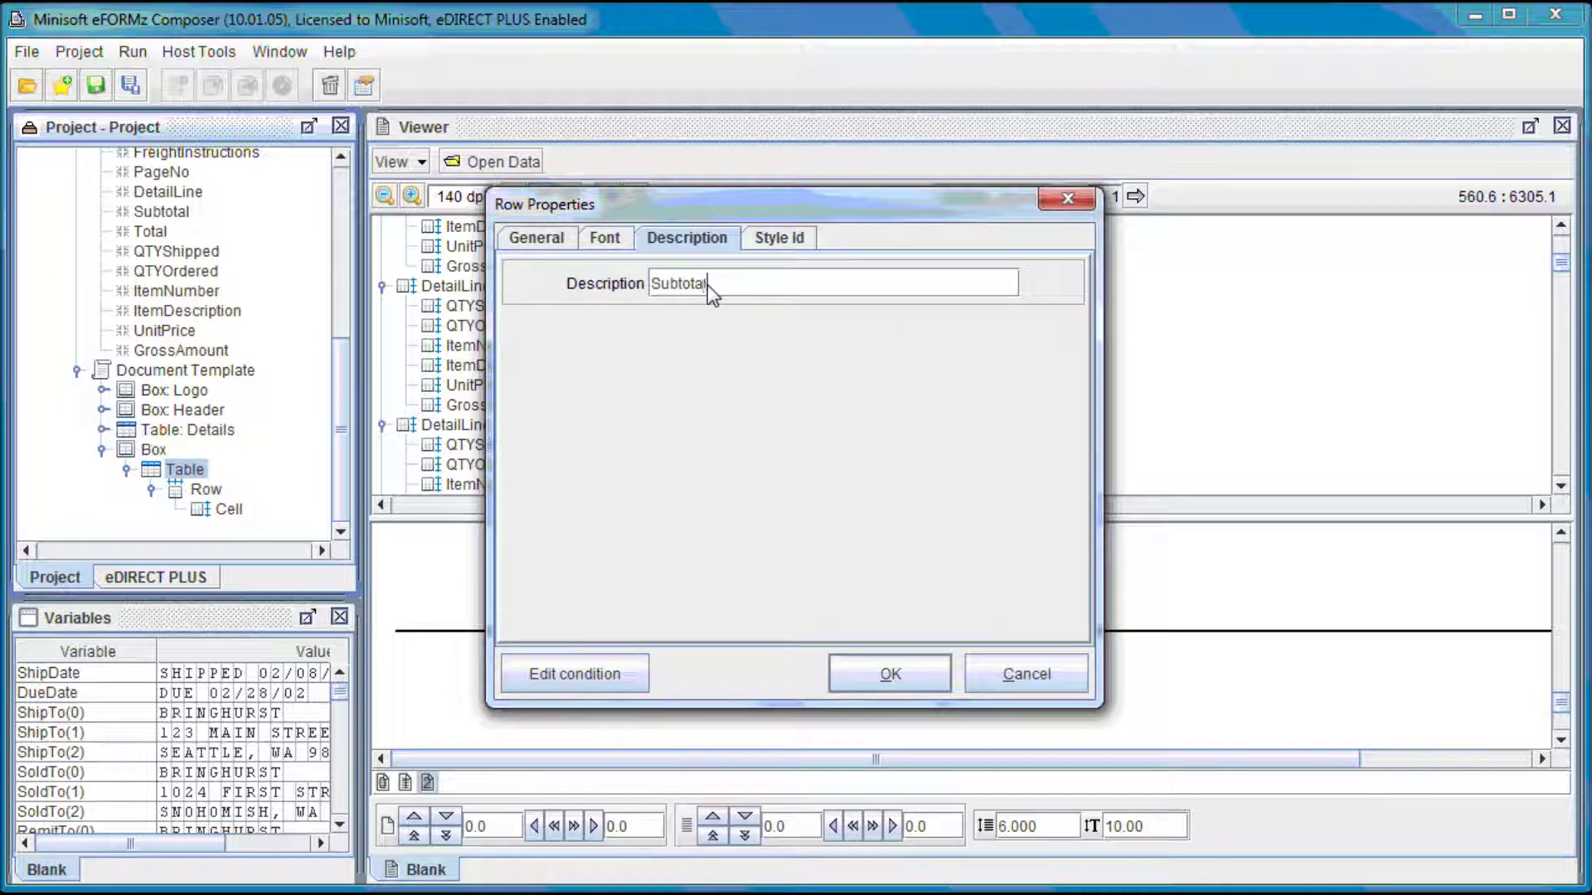
{"action": "left_click", "coordinate": [896, 676]}
Add a cell with a fixed width of 3700.0 to the Subtotal row.
{"action": "scroll", "coordinate": [338, 438], "scroll_direction": "down", "scroll_amount": 1}
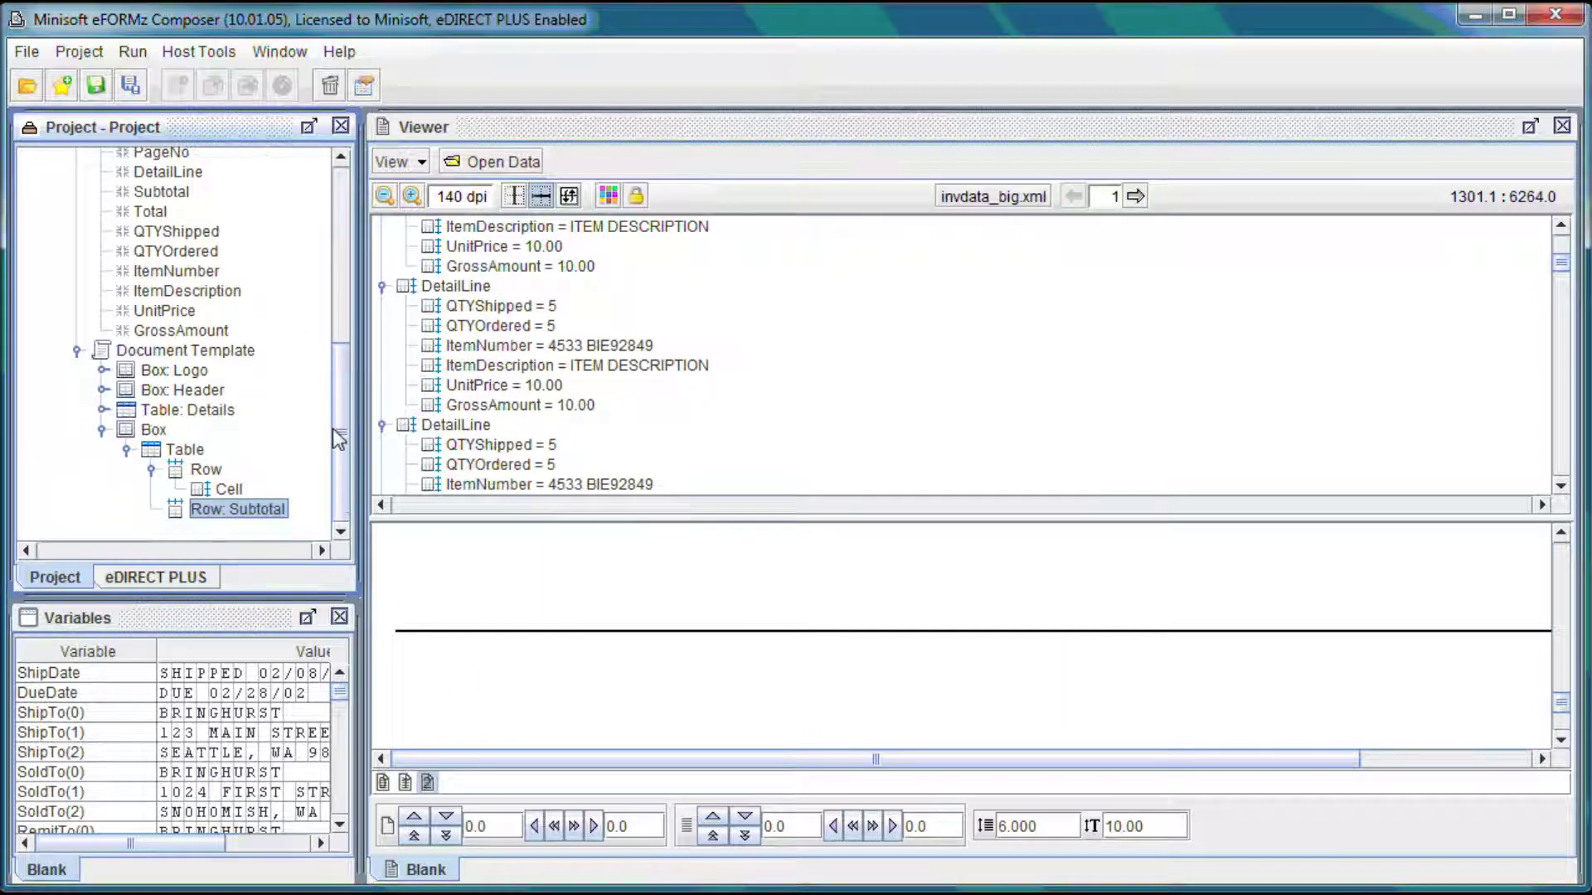
{"action": "right_click", "coordinate": [256, 523]}
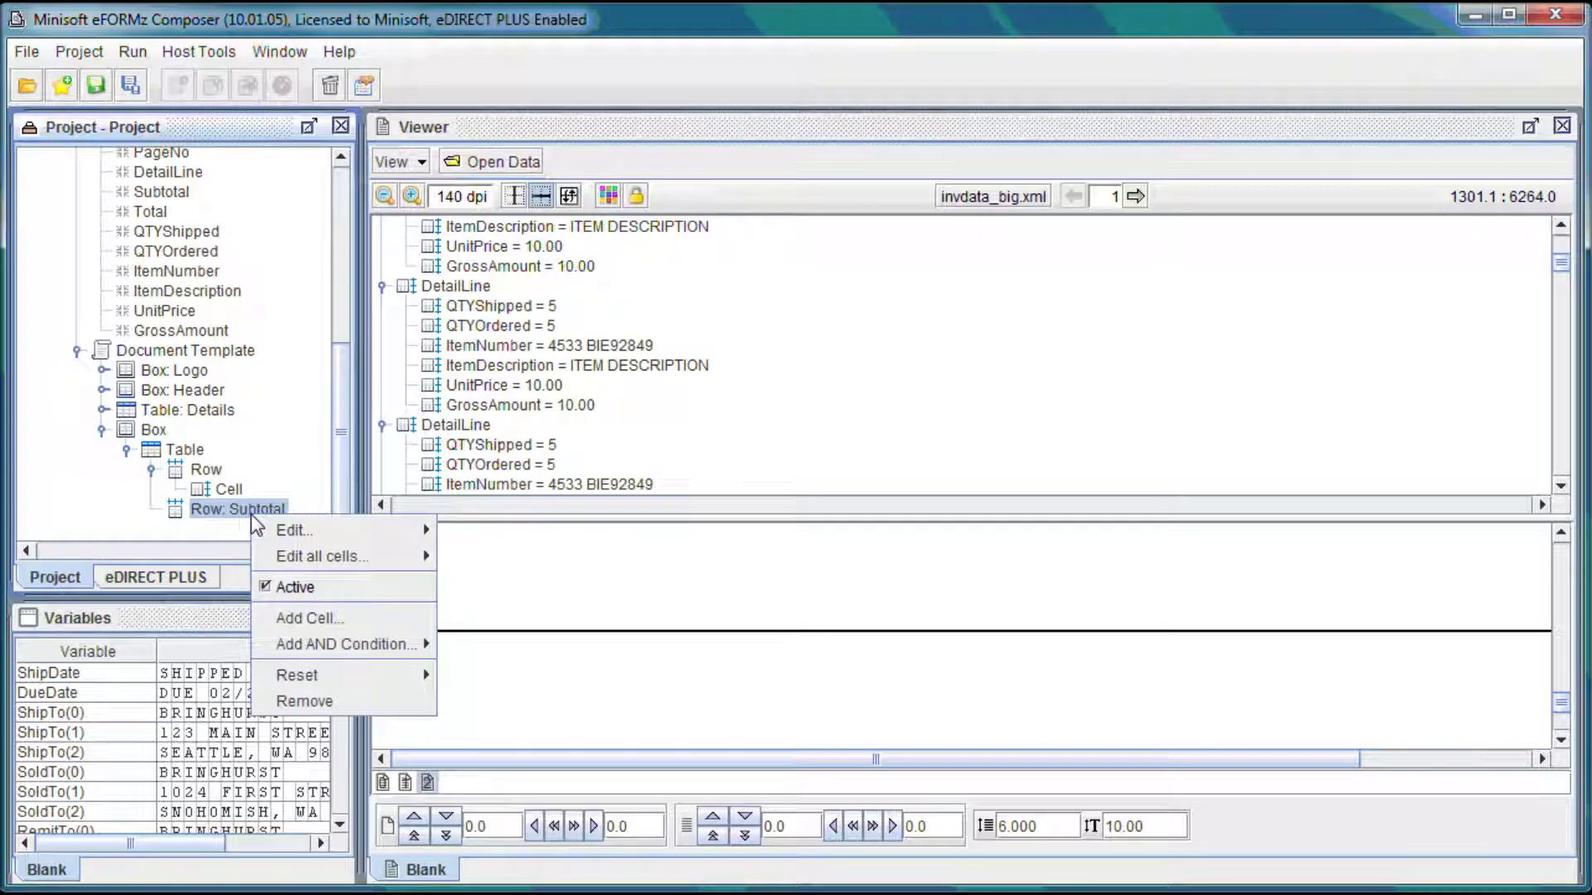
{"action": "left_click", "coordinate": [323, 619]}
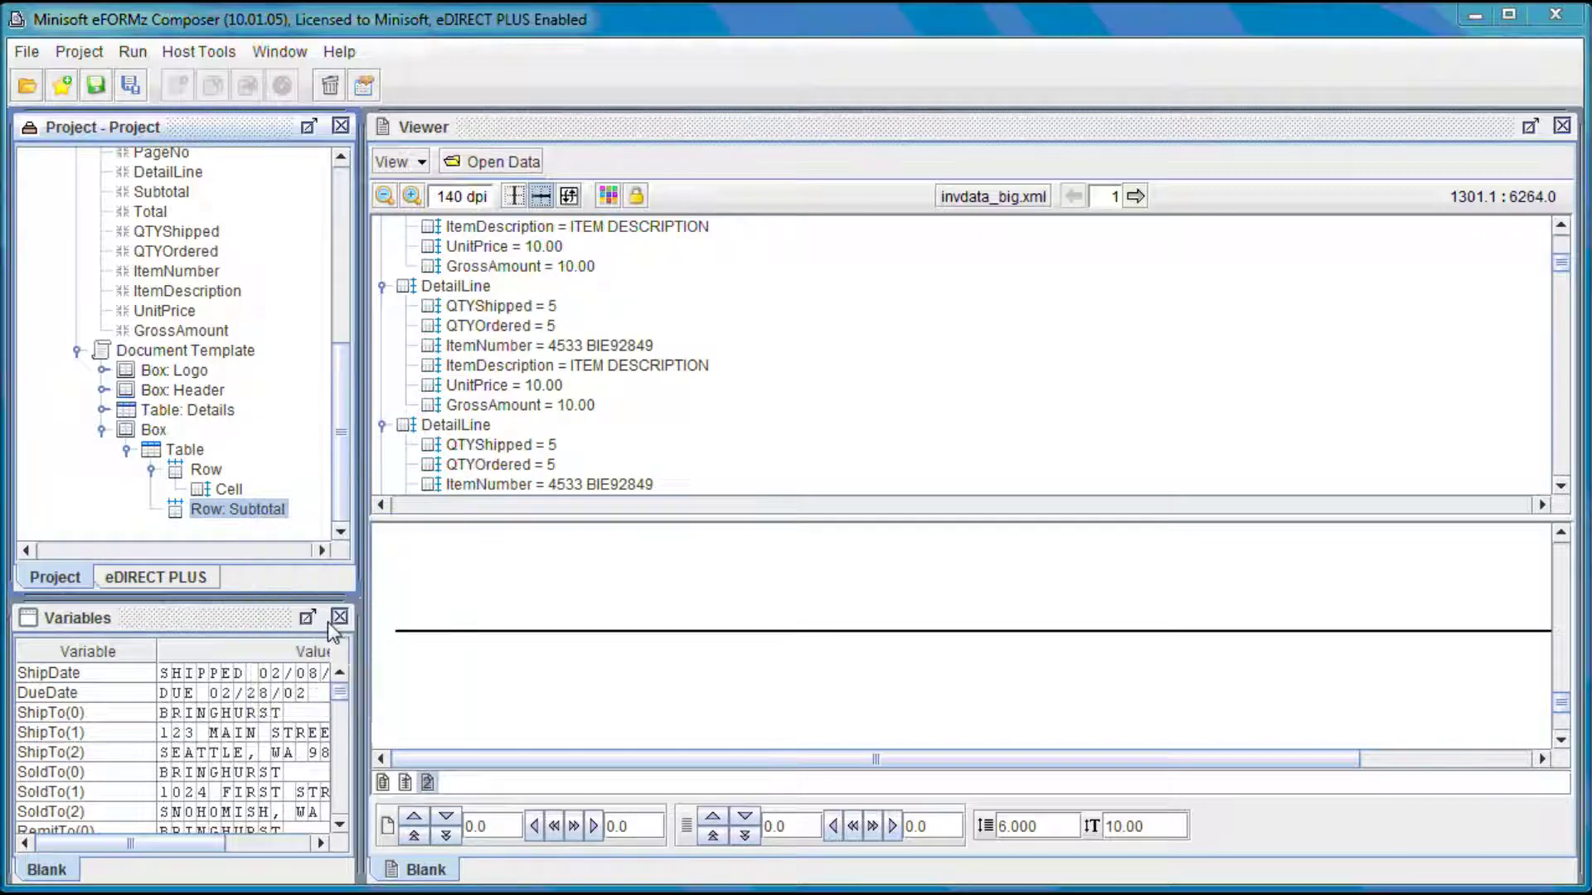
{"action": "left_click", "coordinate": [806, 263]}
{"action": "left_click", "coordinate": [798, 267]}
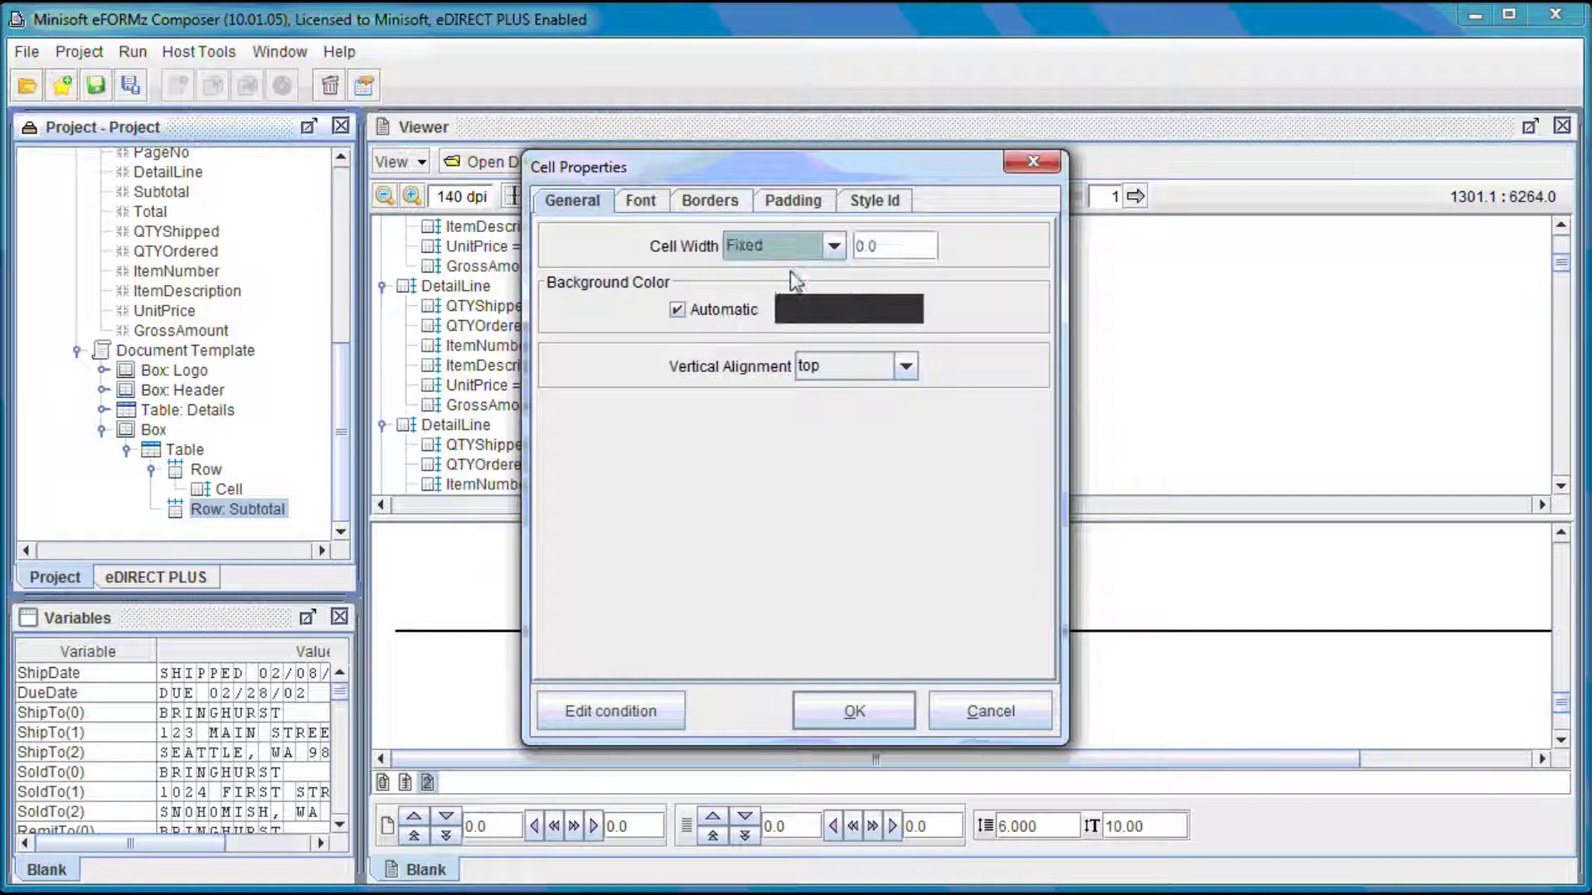
{"action": "key", "text": "Tab"}
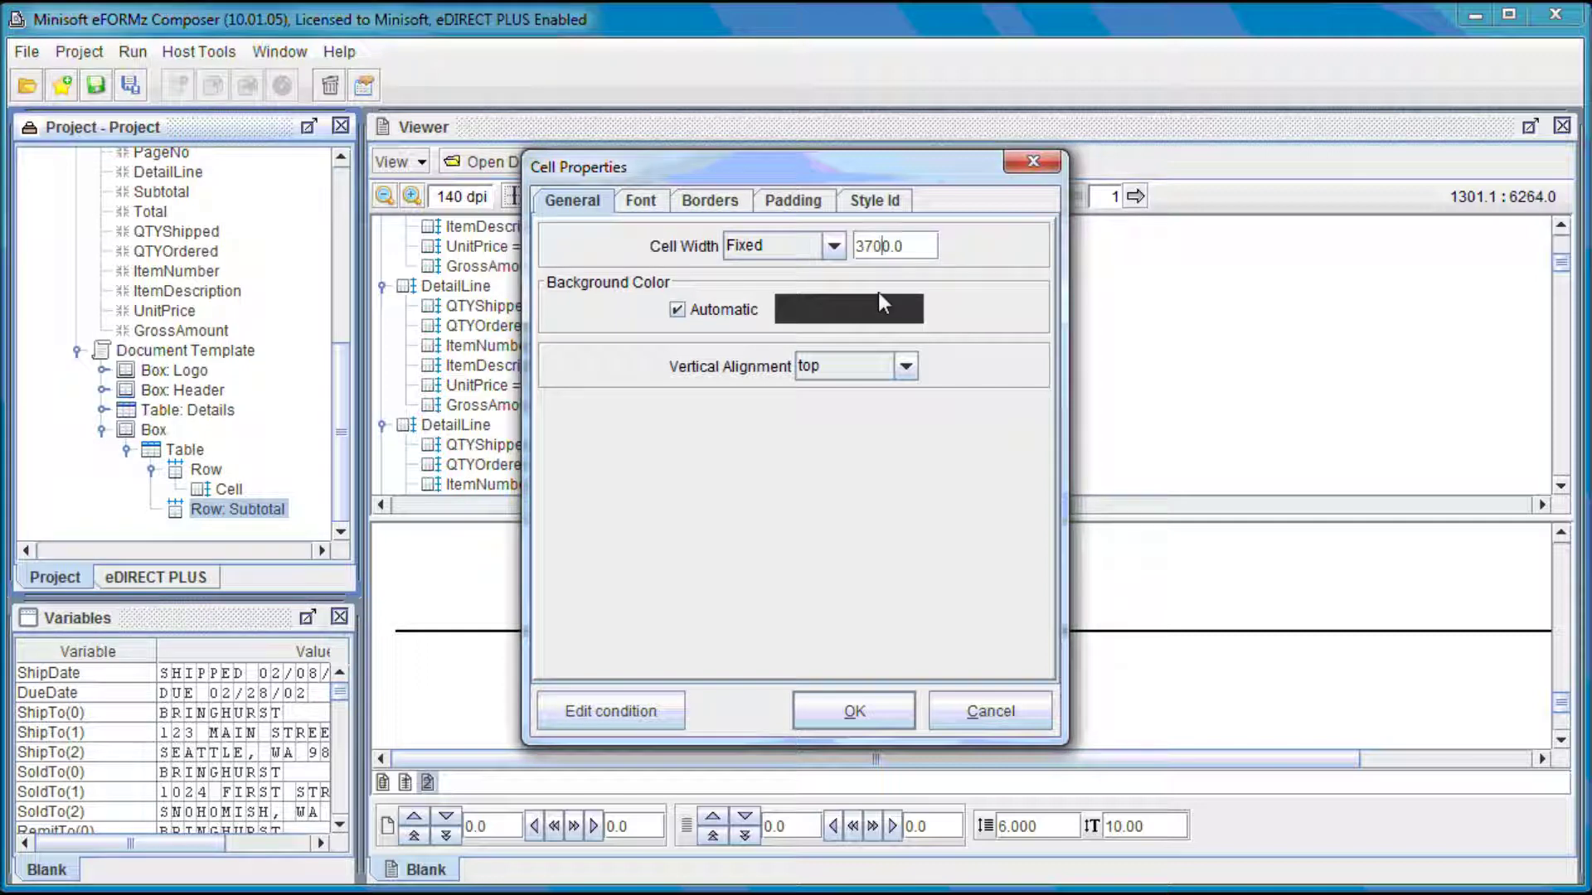
{"action": "left_click", "coordinate": [854, 710]}
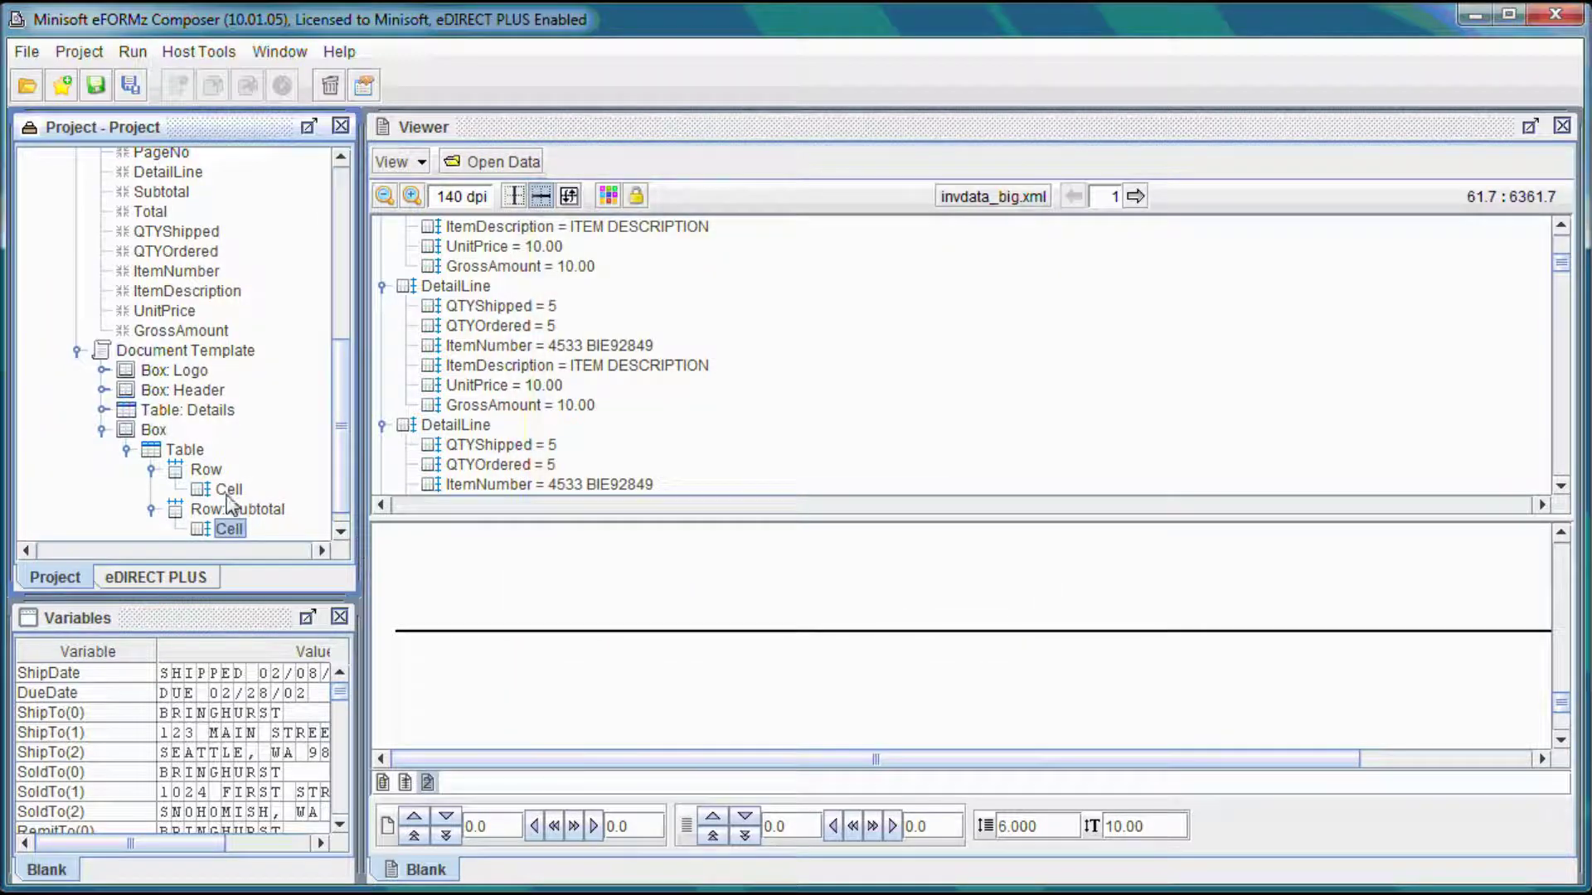
Add a row with a fixed height of 50.0 to the box's table and move it above the Subtotal row.
{"action": "right_click", "coordinate": [200, 463]}
{"action": "left_click", "coordinate": [257, 583]}
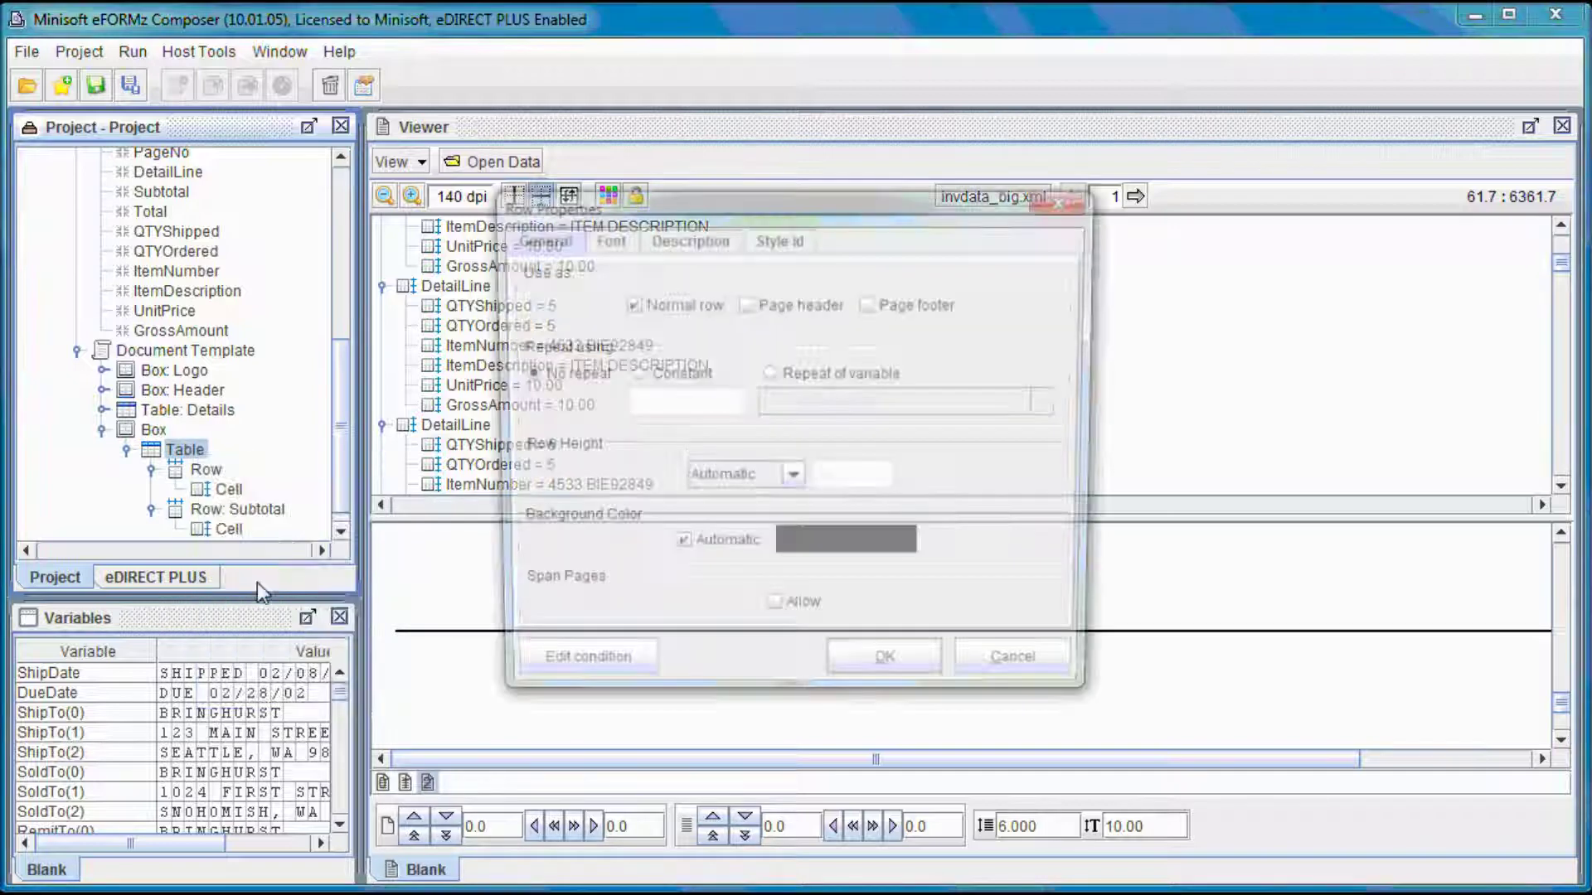
{"action": "left_click", "coordinate": [791, 480]}
{"action": "left_click", "coordinate": [713, 501]}
{"action": "left_click", "coordinate": [821, 484]}
{"action": "left_click", "coordinate": [872, 675]}
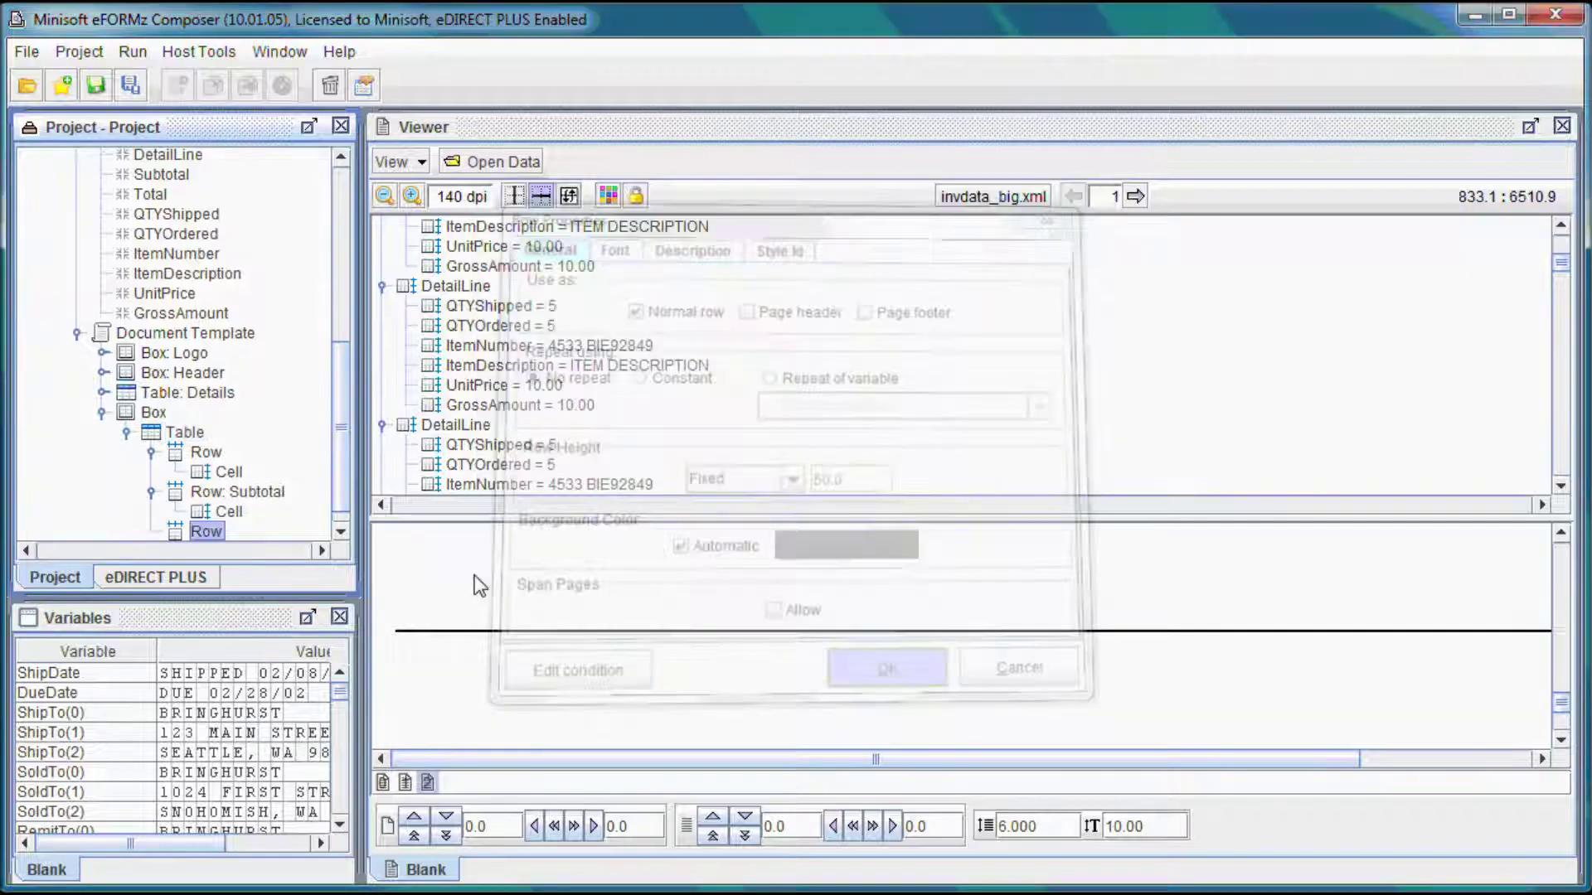
{"action": "left_click_drag", "start_coordinate": [206, 531], "coordinate": [221, 466]}
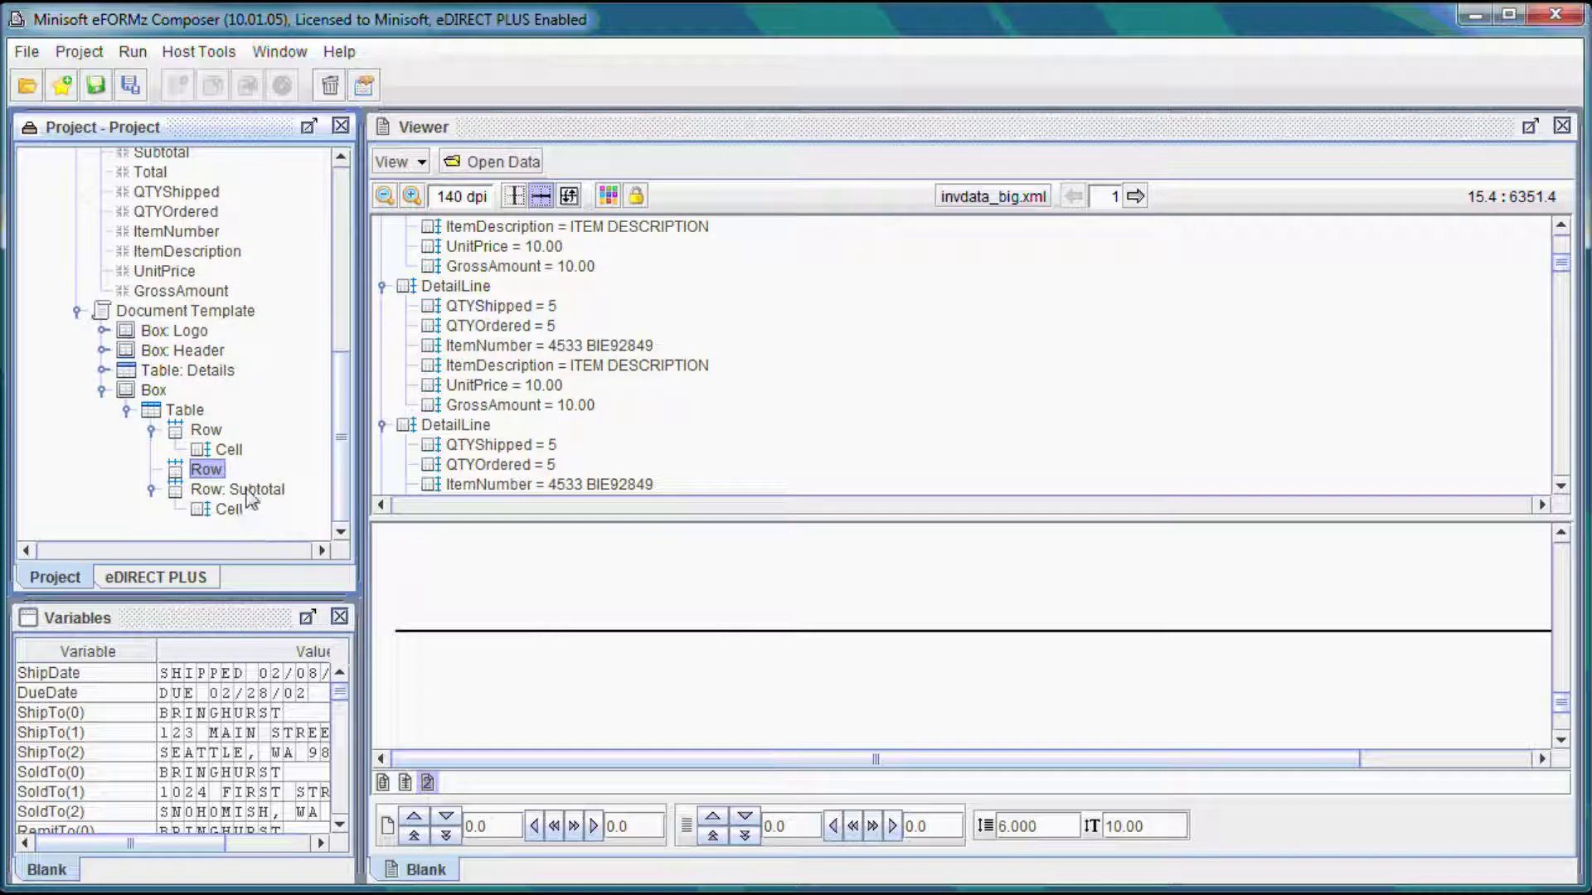
Add a second cell to the Subtotal row with a fixed width of 800.0.
{"action": "right_click", "coordinate": [250, 496]}
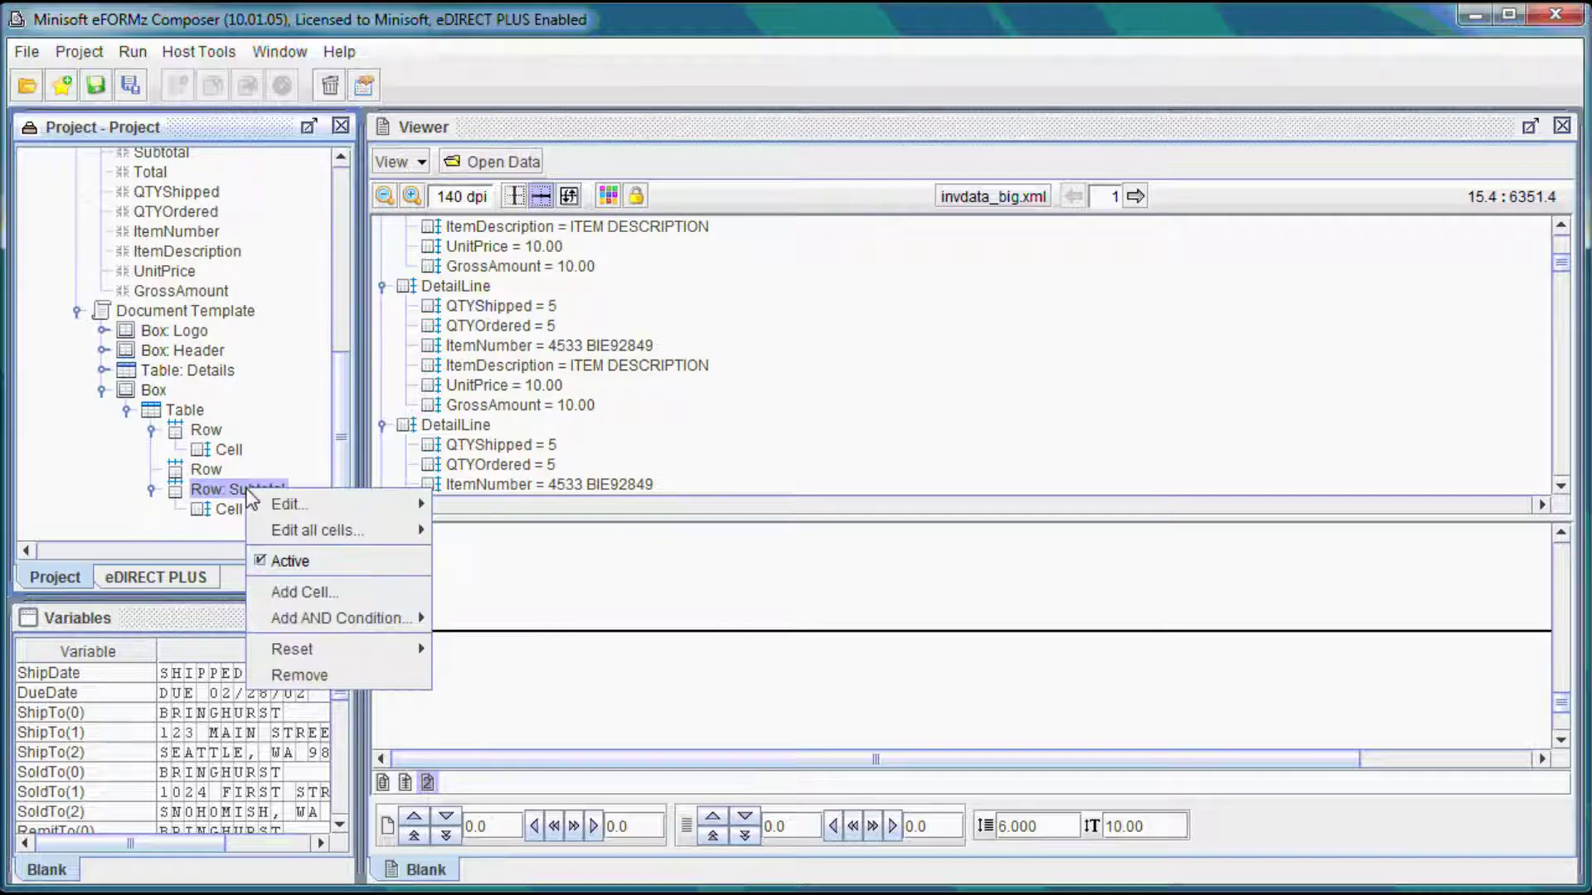
{"action": "left_click", "coordinate": [355, 592]}
{"action": "left_click", "coordinate": [811, 247]}
{"action": "left_click", "coordinate": [771, 267]}
{"action": "type", "text": "800.0"}
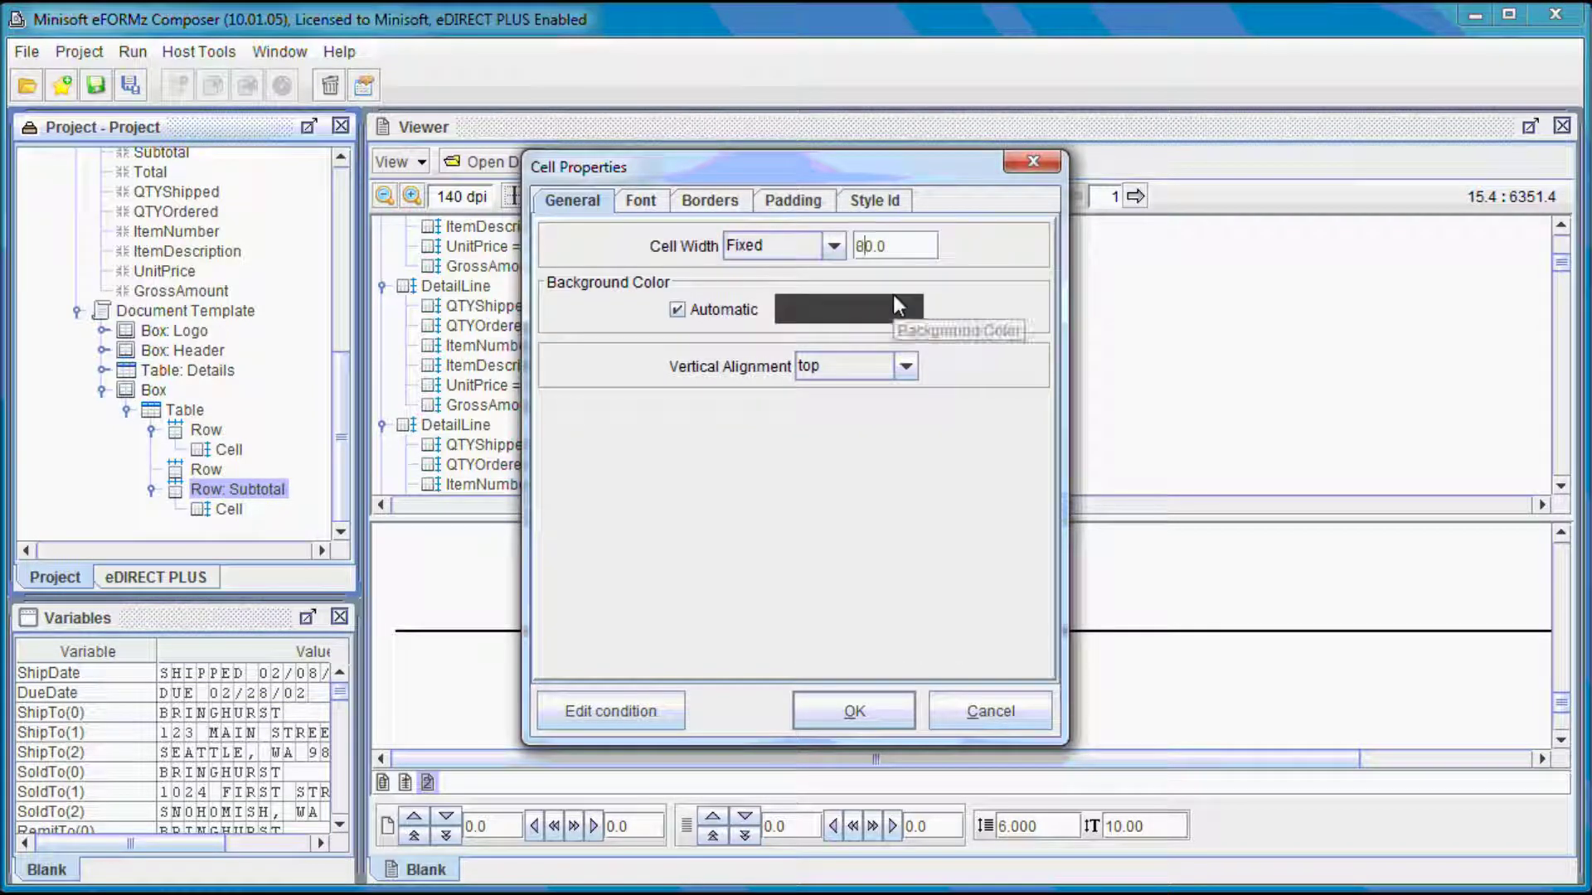
Give the Subtotal row's second cell separate solid top and left borders, each with thickness 5.
{"action": "left_click", "coordinate": [715, 202]}
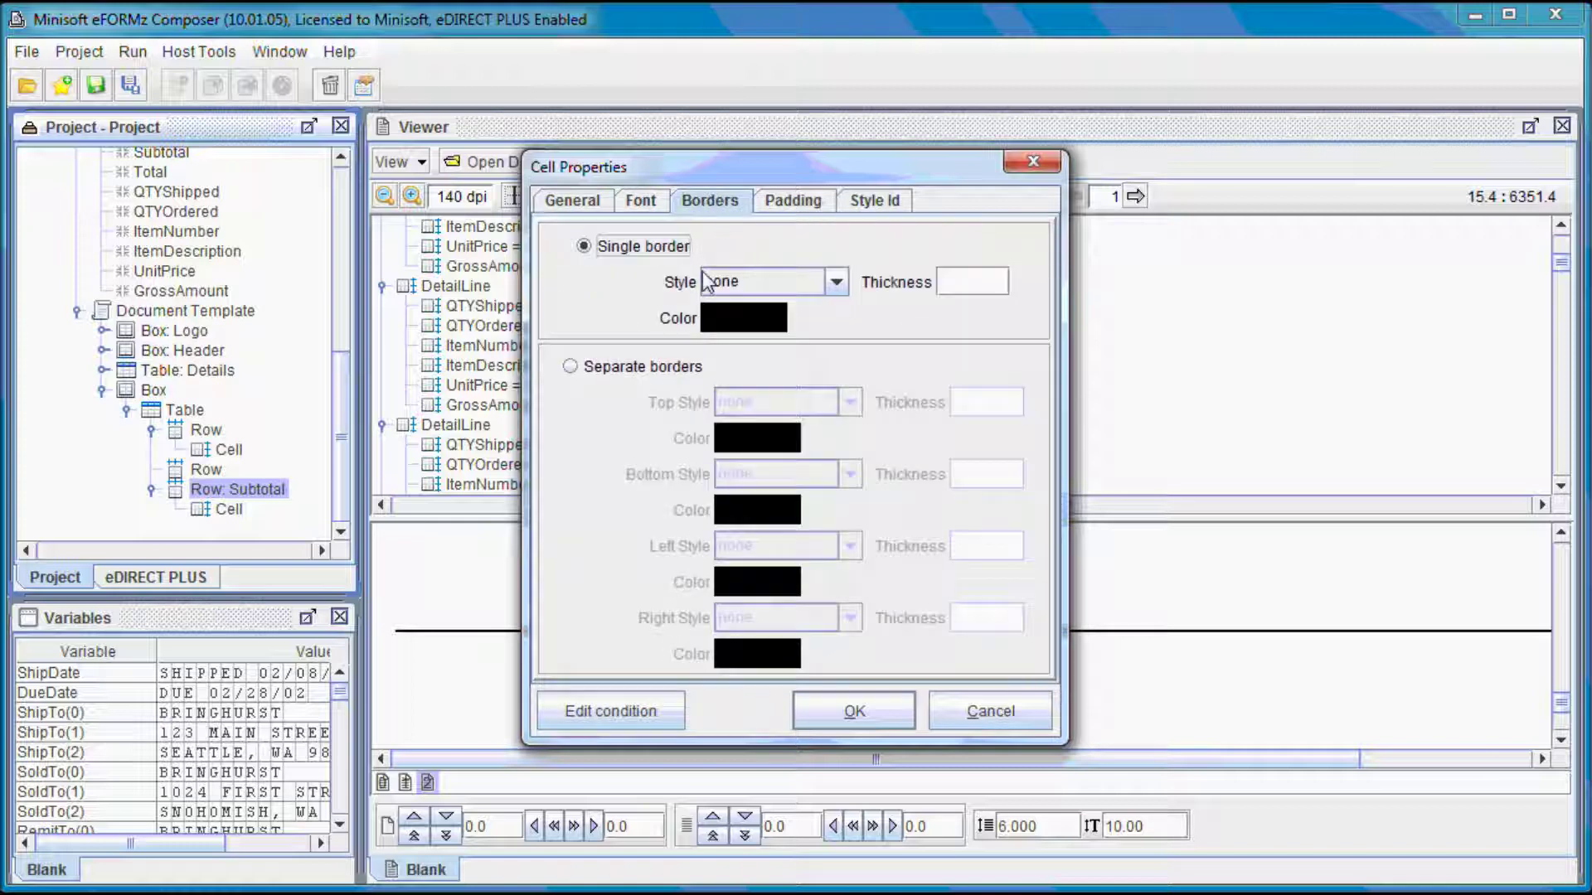
{"action": "left_click", "coordinate": [657, 368]}
{"action": "left_click", "coordinate": [786, 404]}
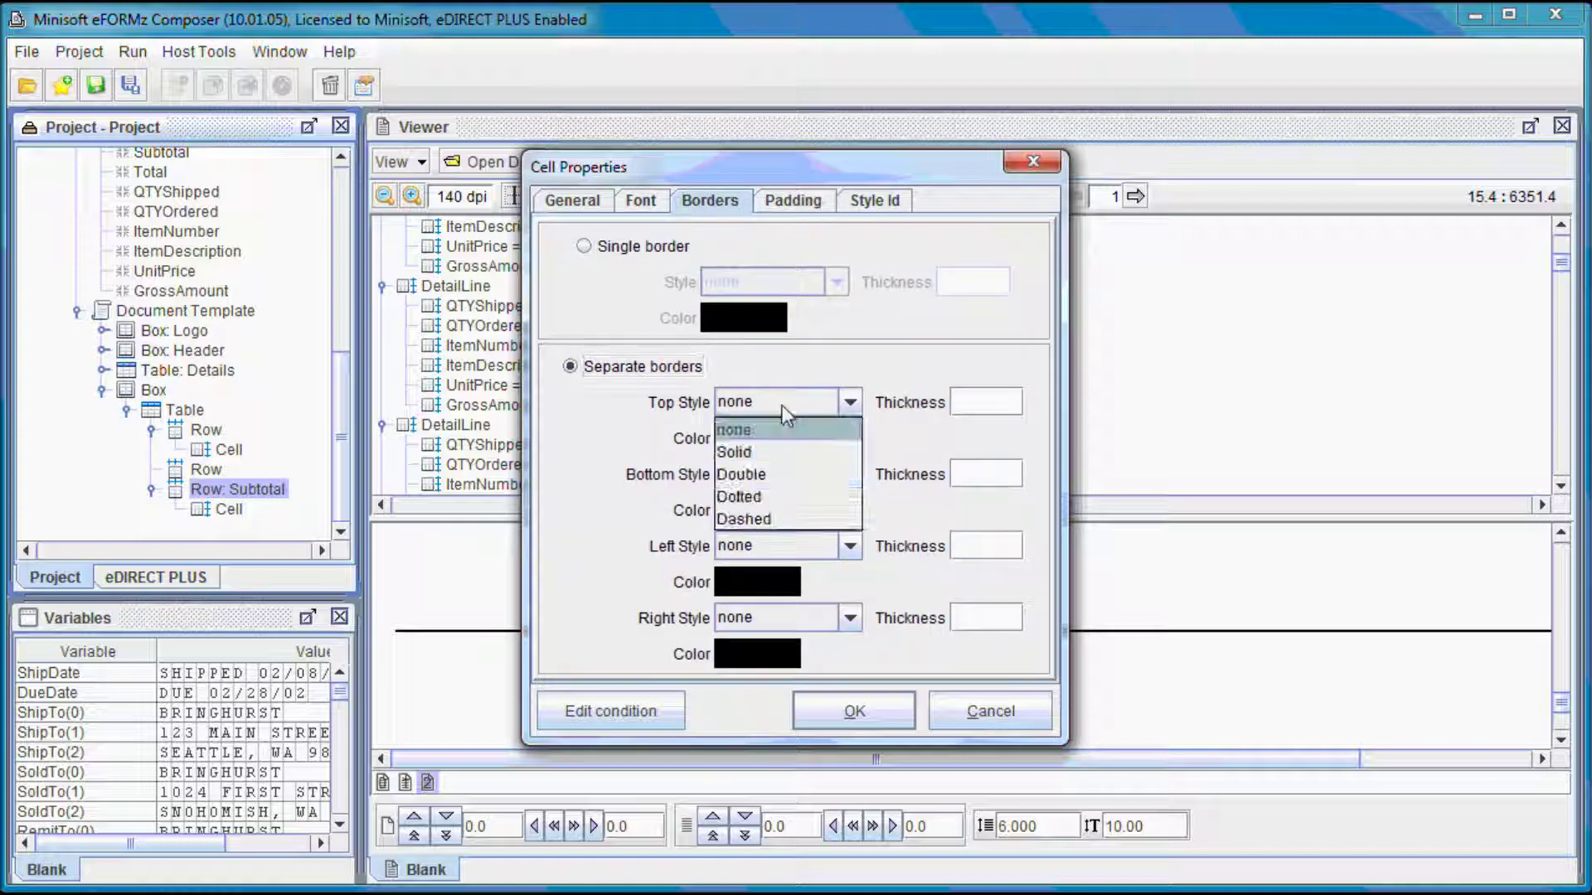
{"action": "left_click", "coordinate": [763, 450]}
{"action": "left_click", "coordinate": [779, 549]}
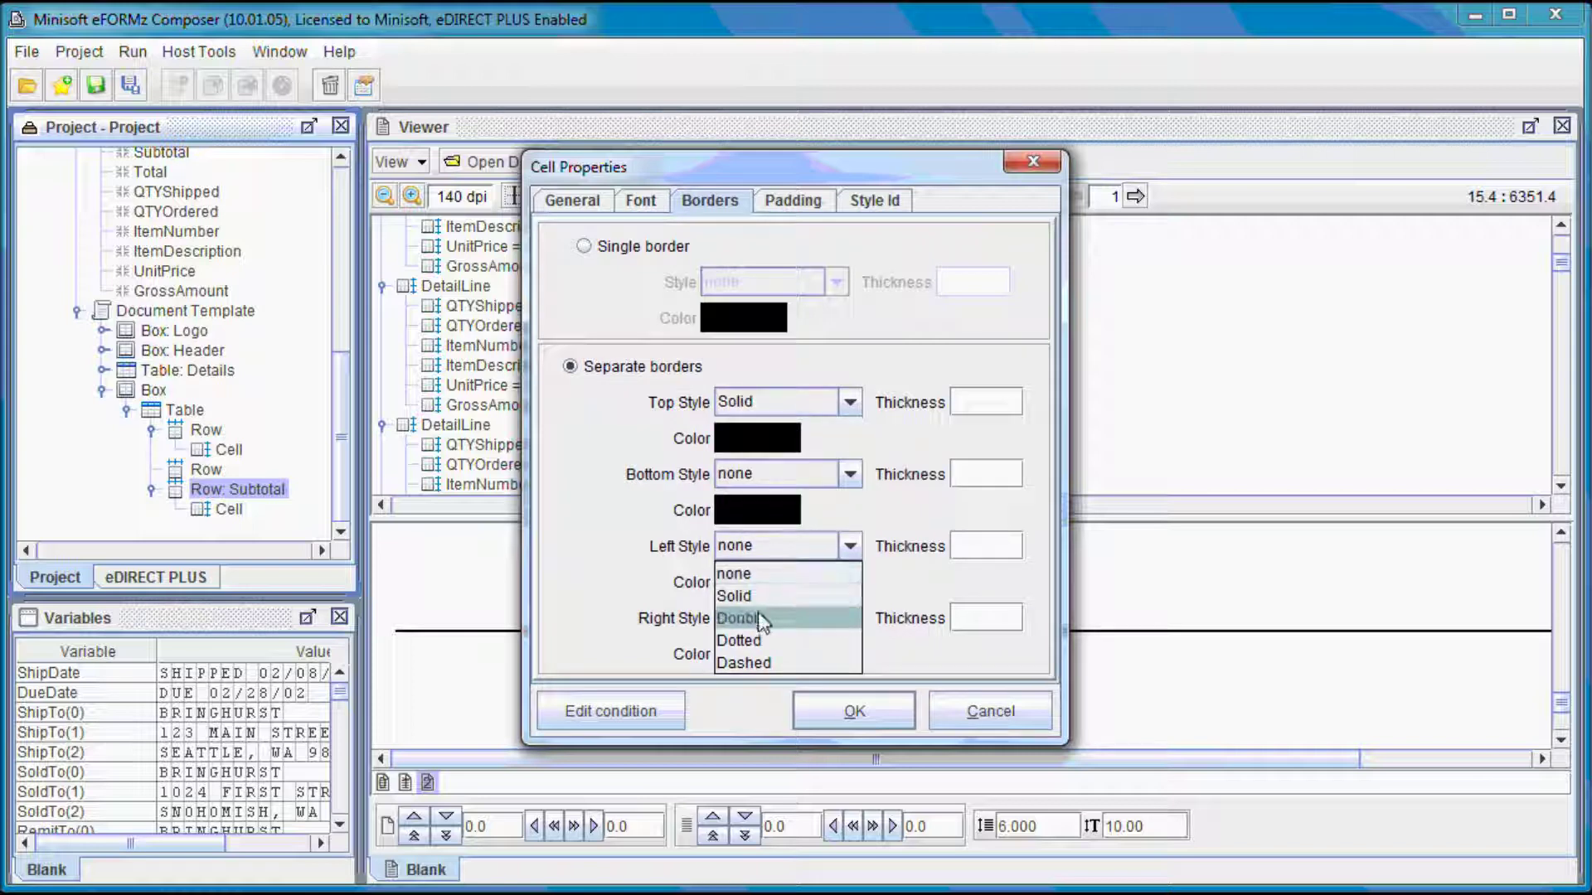
{"action": "left_click", "coordinate": [759, 595]}
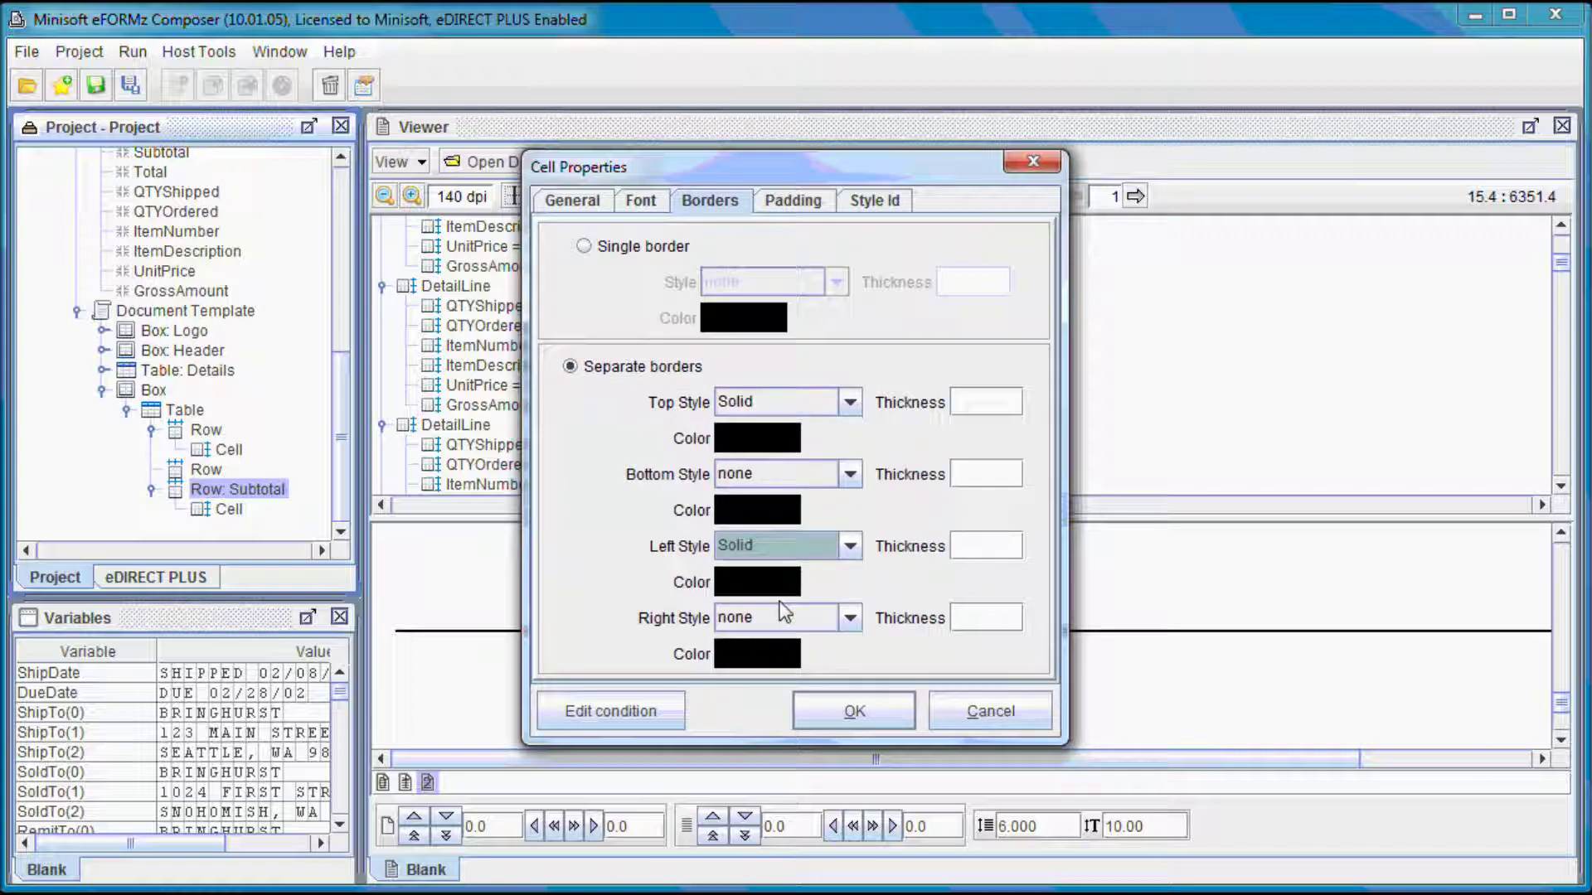
{"action": "left_click", "coordinate": [999, 402]}
{"action": "type", "text": "5"}
{"action": "left_click", "coordinate": [978, 545]}
{"action": "type", "text": "5"}
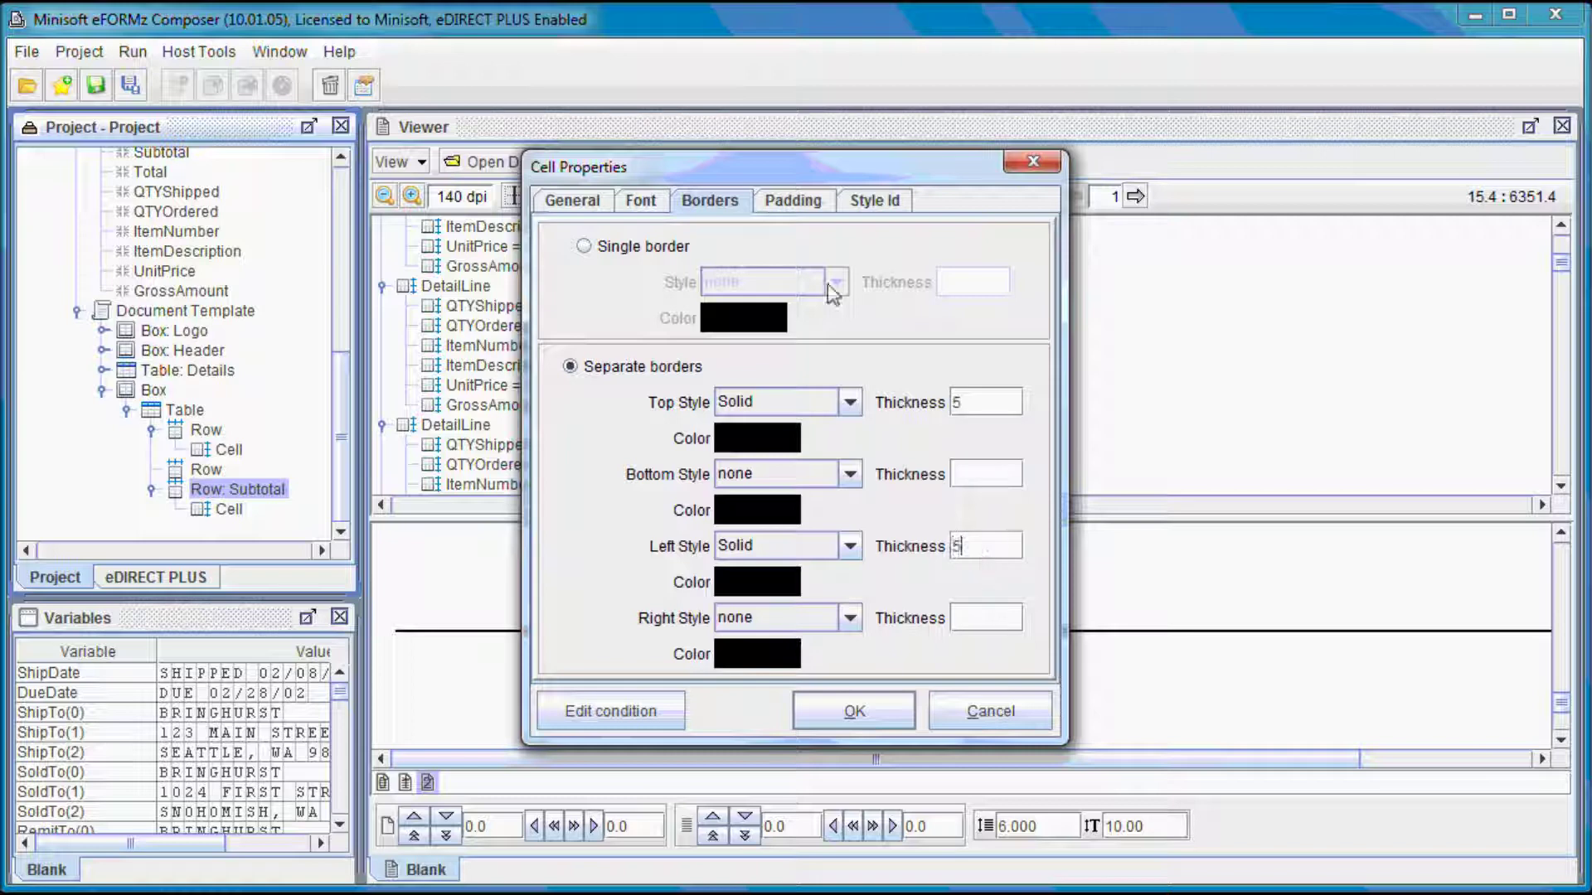
Turn off automatic padding for the Subtotal row's second cell, set its top and bottom padding to 10, and apply the cell properties.
{"action": "left_click", "coordinate": [796, 202]}
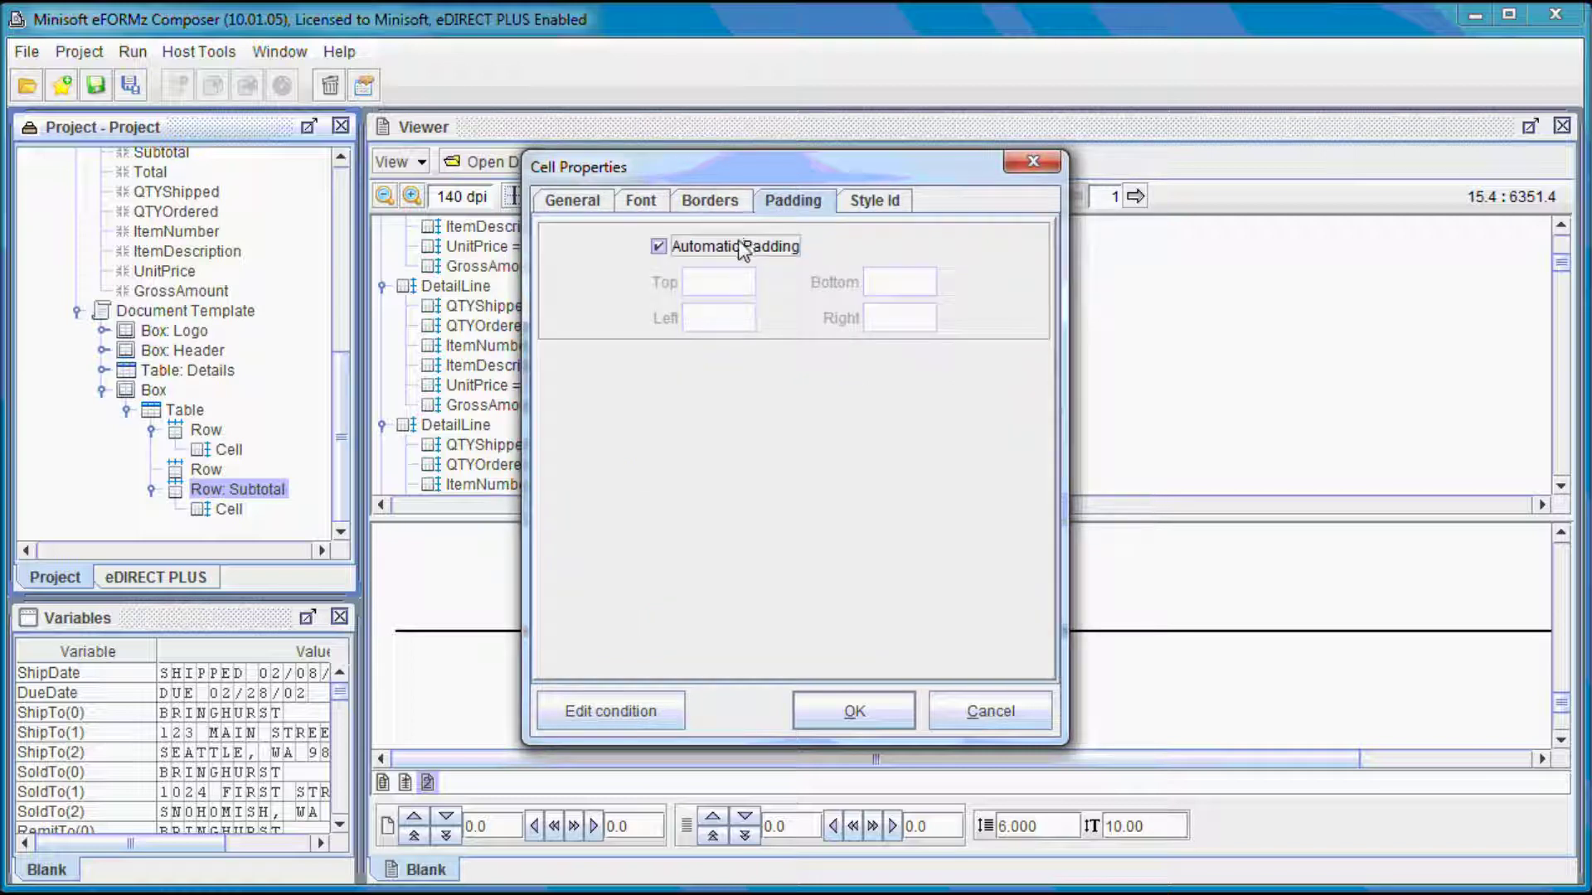
{"action": "left_click", "coordinate": [742, 247]}
{"action": "left_click", "coordinate": [723, 282]}
{"action": "type", "text": "10"}
{"action": "left_click", "coordinate": [873, 286]}
{"action": "type", "text": "1"}
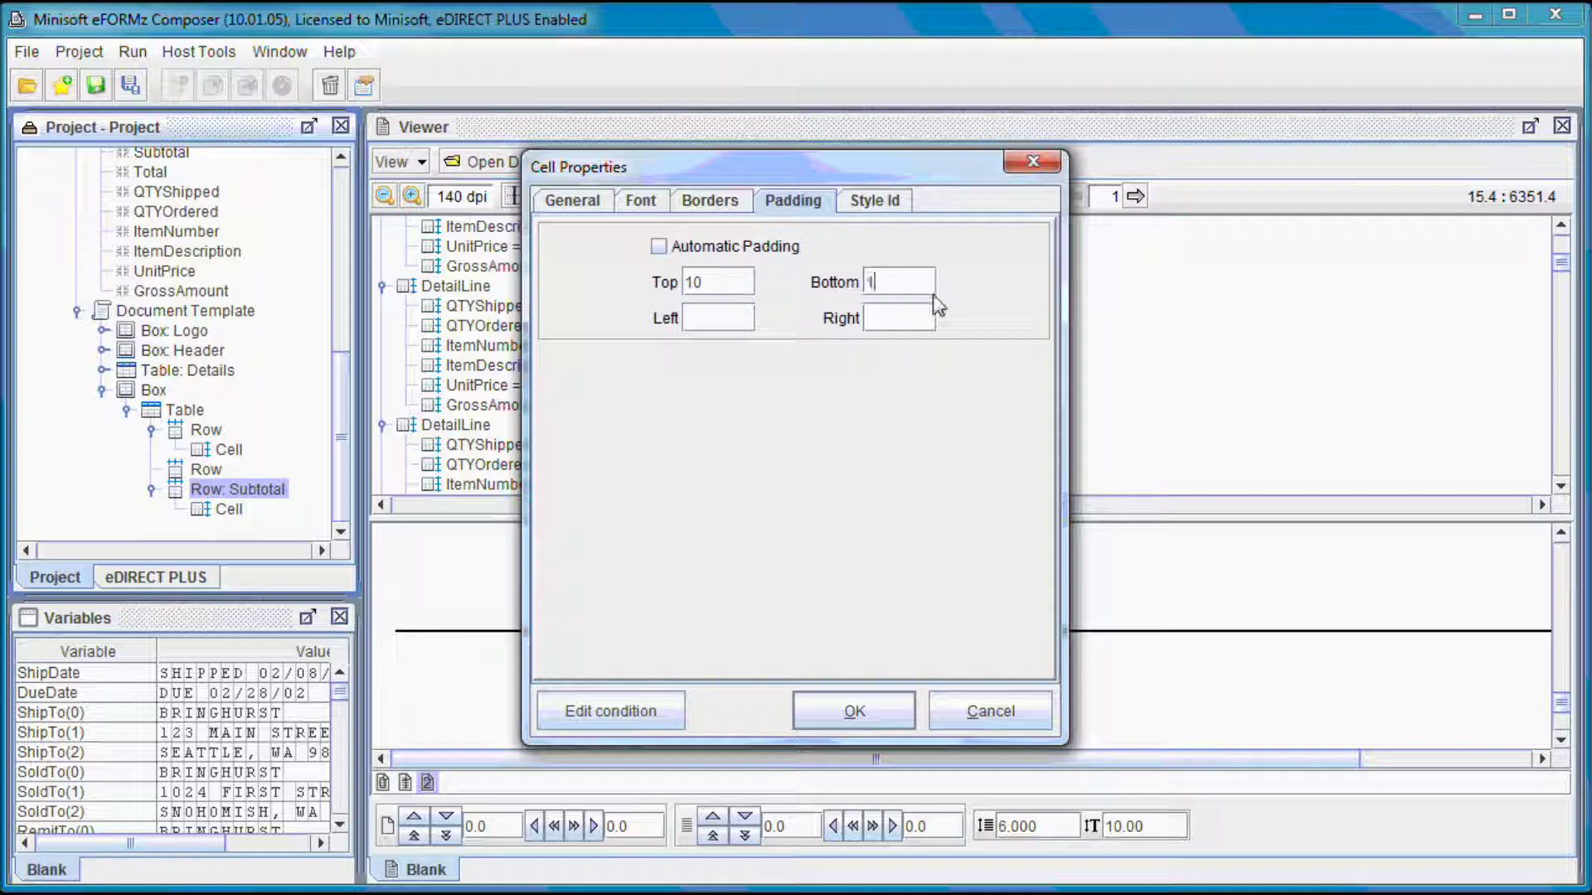
{"action": "type", "text": "0"}
{"action": "left_click", "coordinate": [883, 708]}
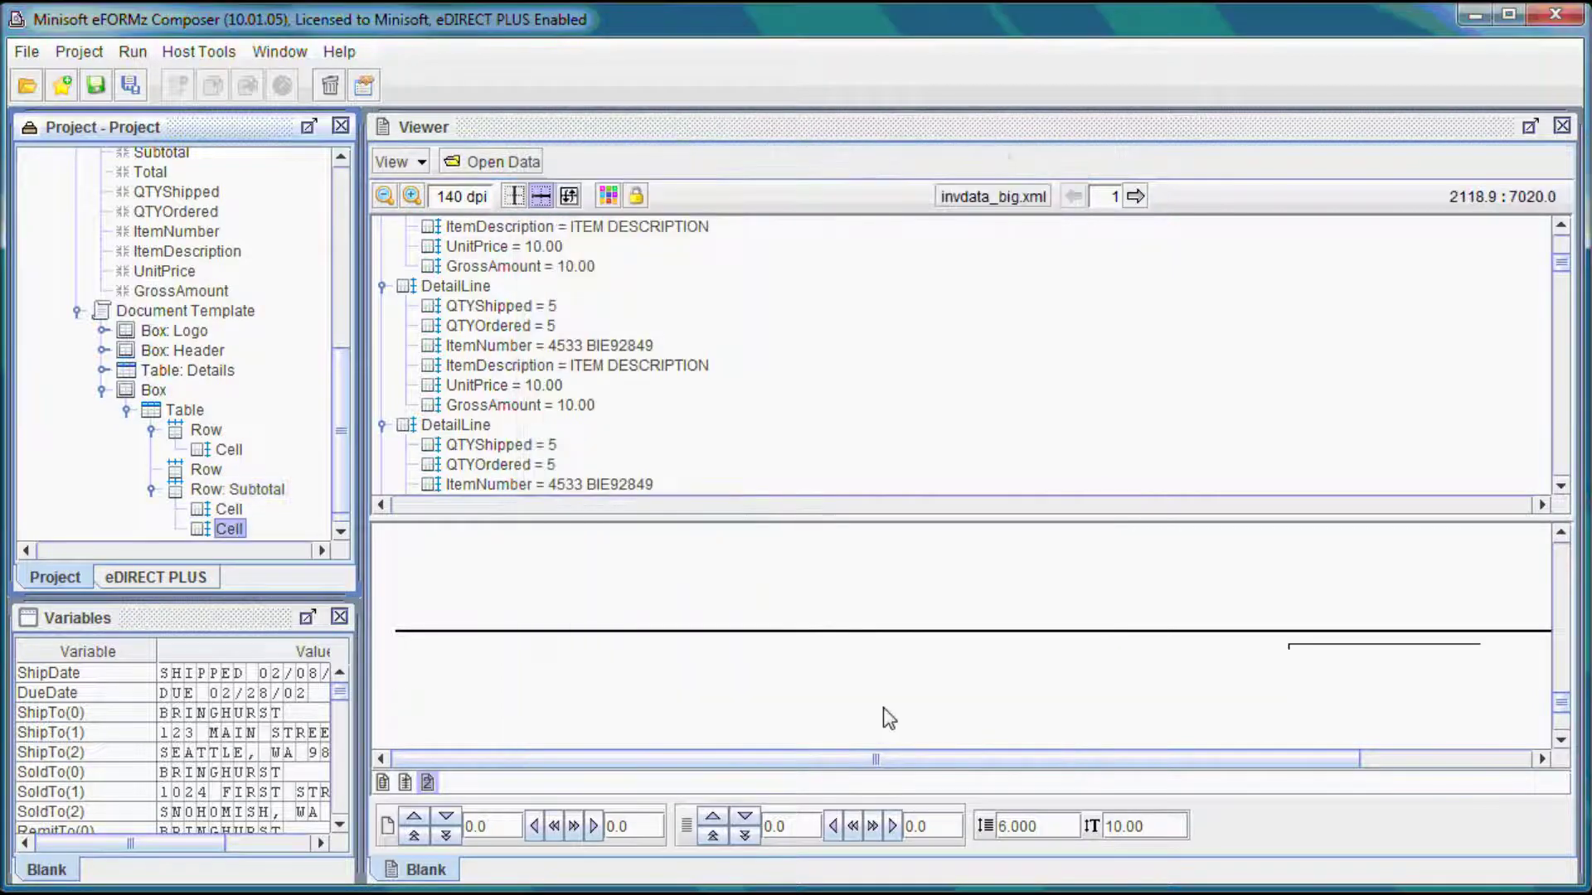
Add a left-aligned paragraph to the Subtotal row's second cell.
{"action": "left_click_drag", "start_coordinate": [1121, 756], "coordinate": [1267, 742]}
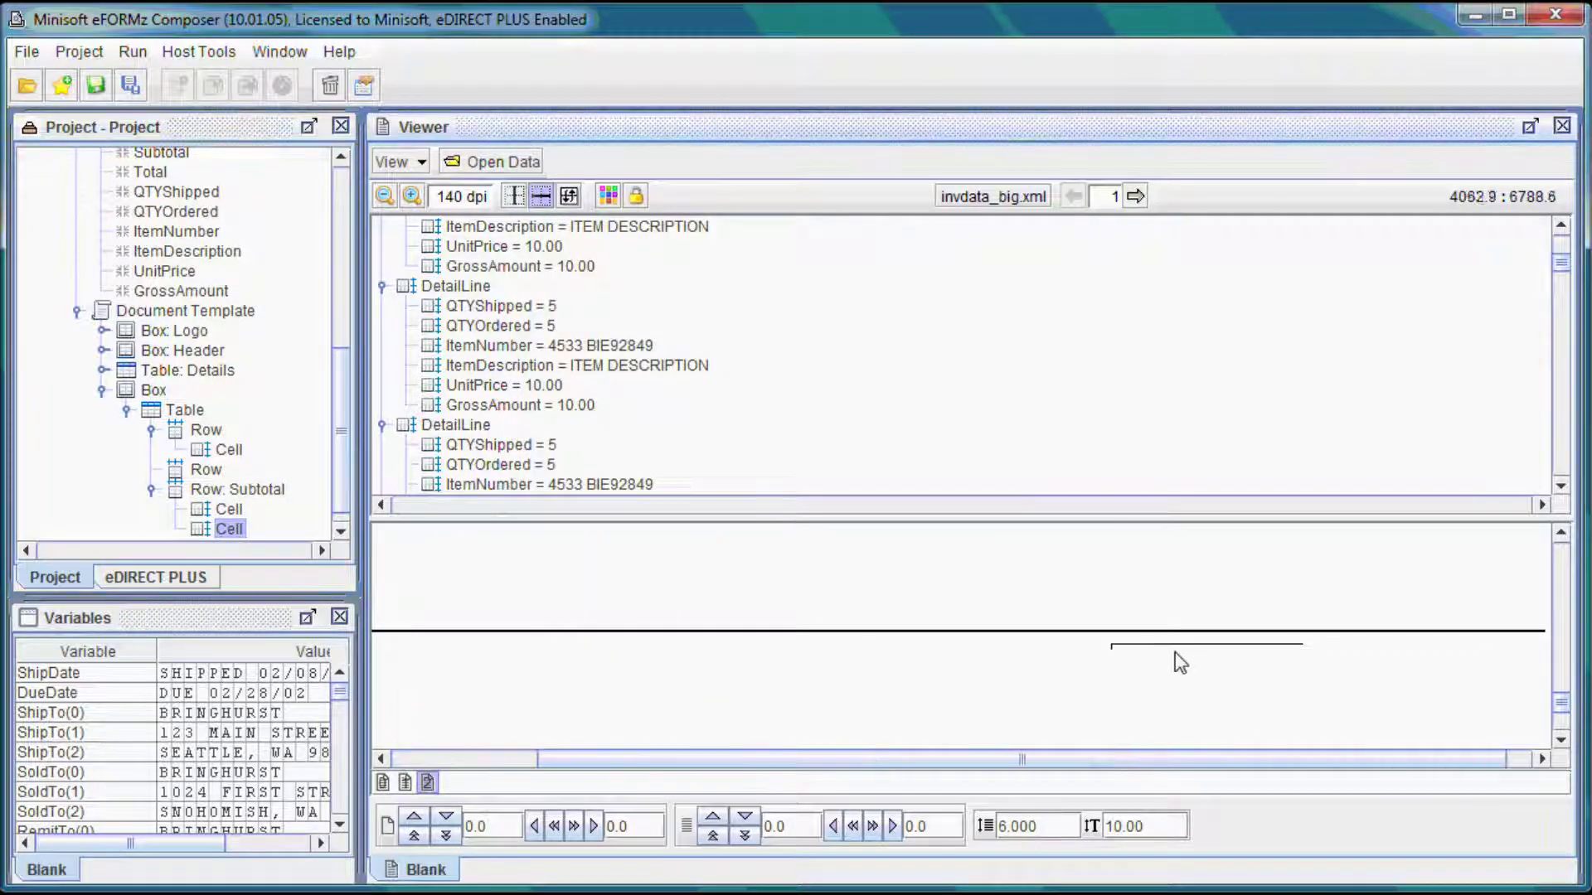
{"action": "left_click_drag", "start_coordinate": [332, 445], "coordinate": [336, 493]}
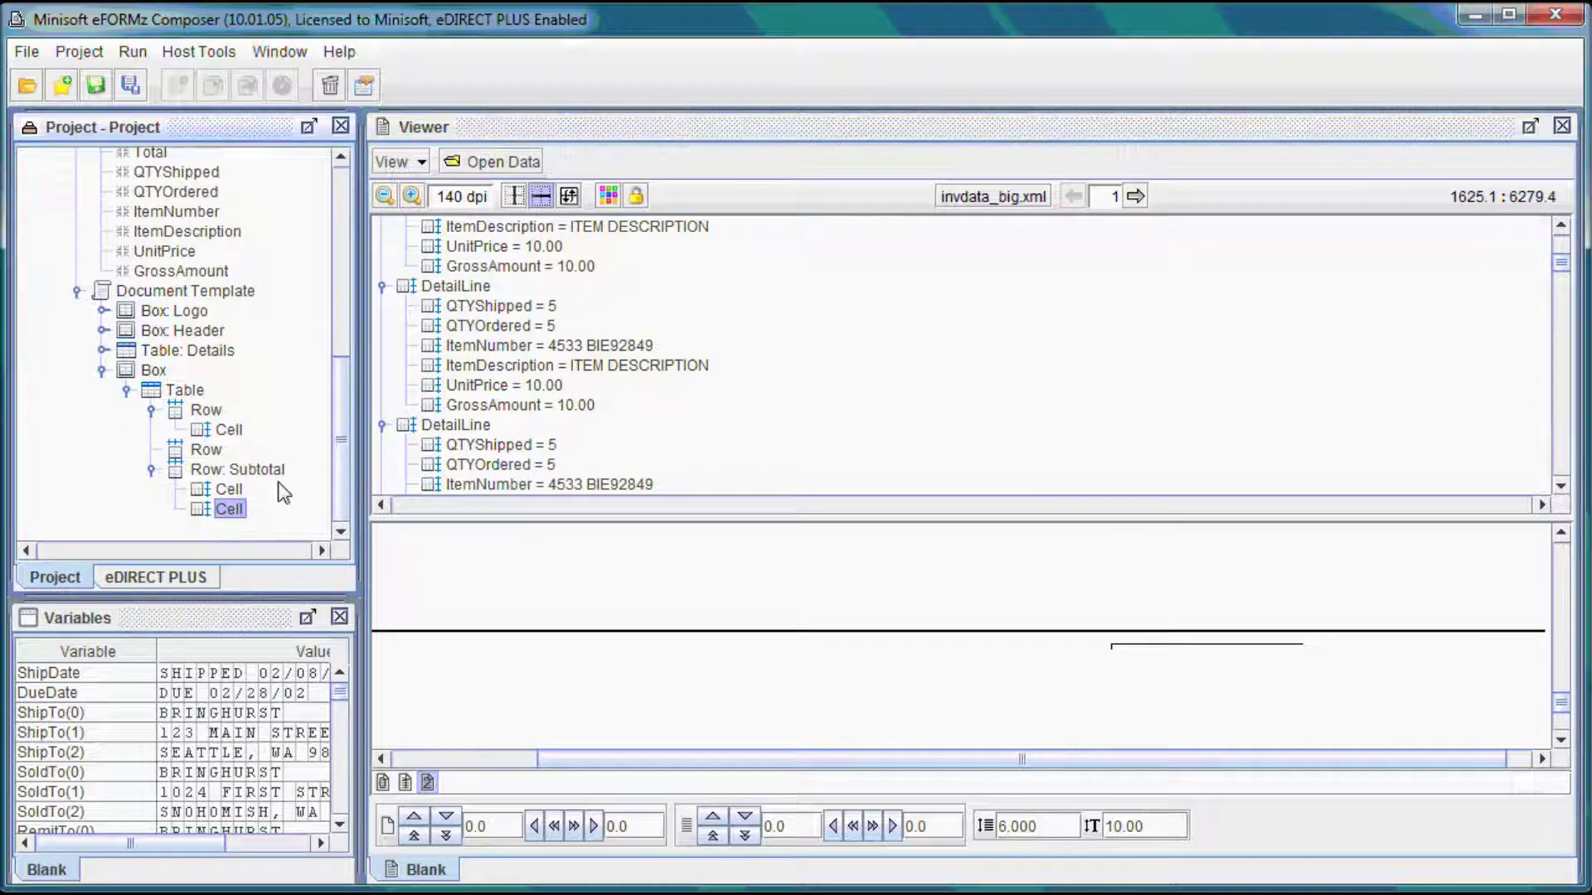
{"action": "right_click", "coordinate": [232, 513]}
{"action": "mouse_move", "coordinate": [389, 611]}
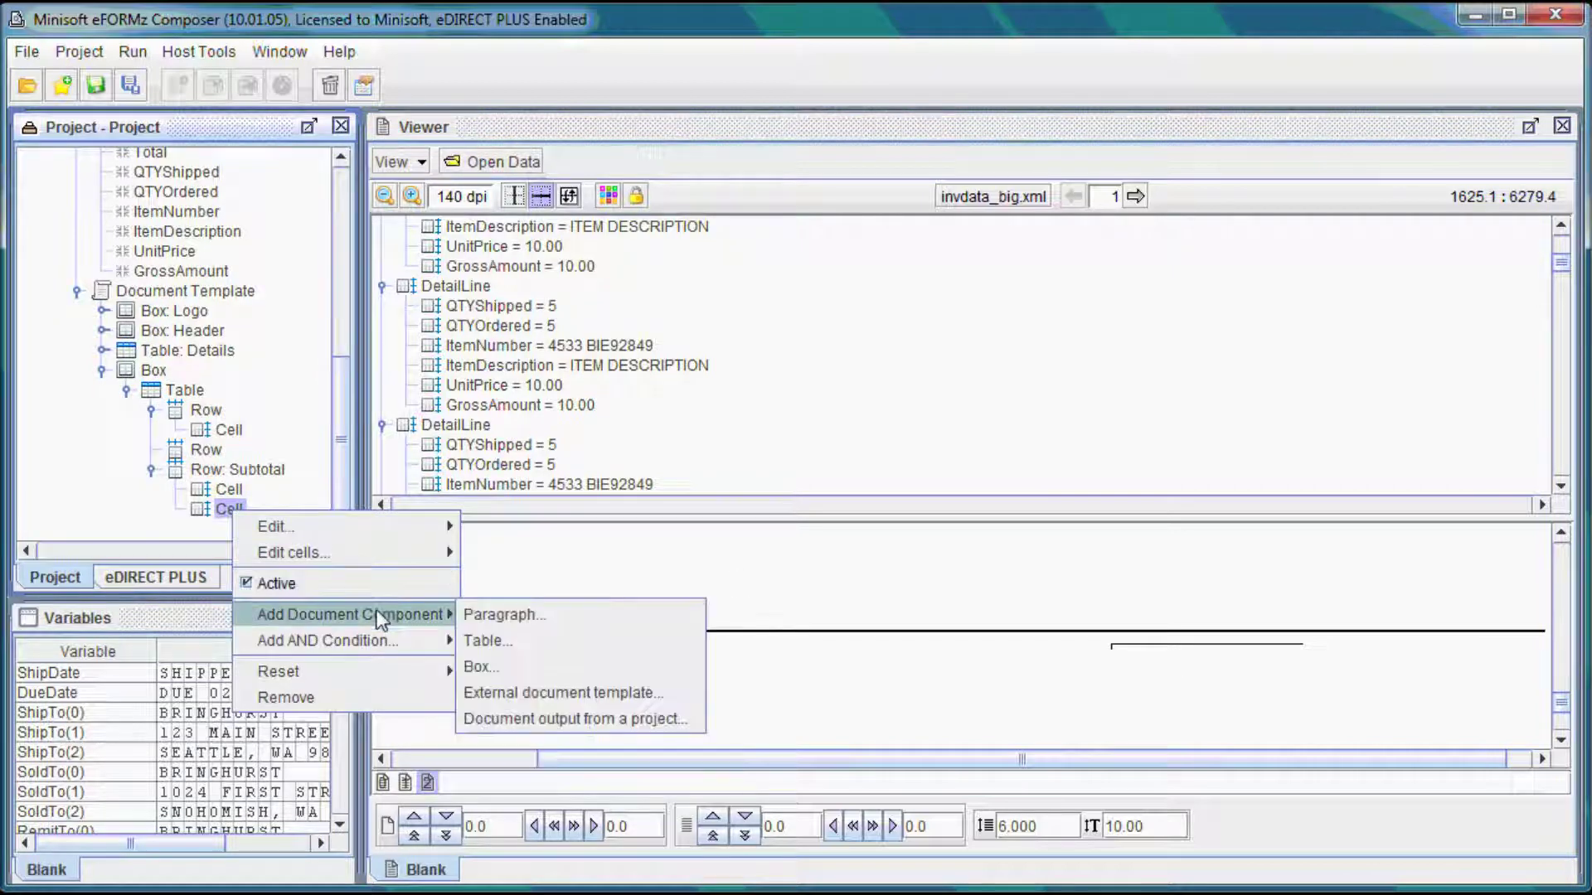
{"action": "left_click", "coordinate": [512, 609]}
{"action": "left_click", "coordinate": [846, 247]}
{"action": "left_click", "coordinate": [842, 266]}
{"action": "left_click", "coordinate": [868, 713]}
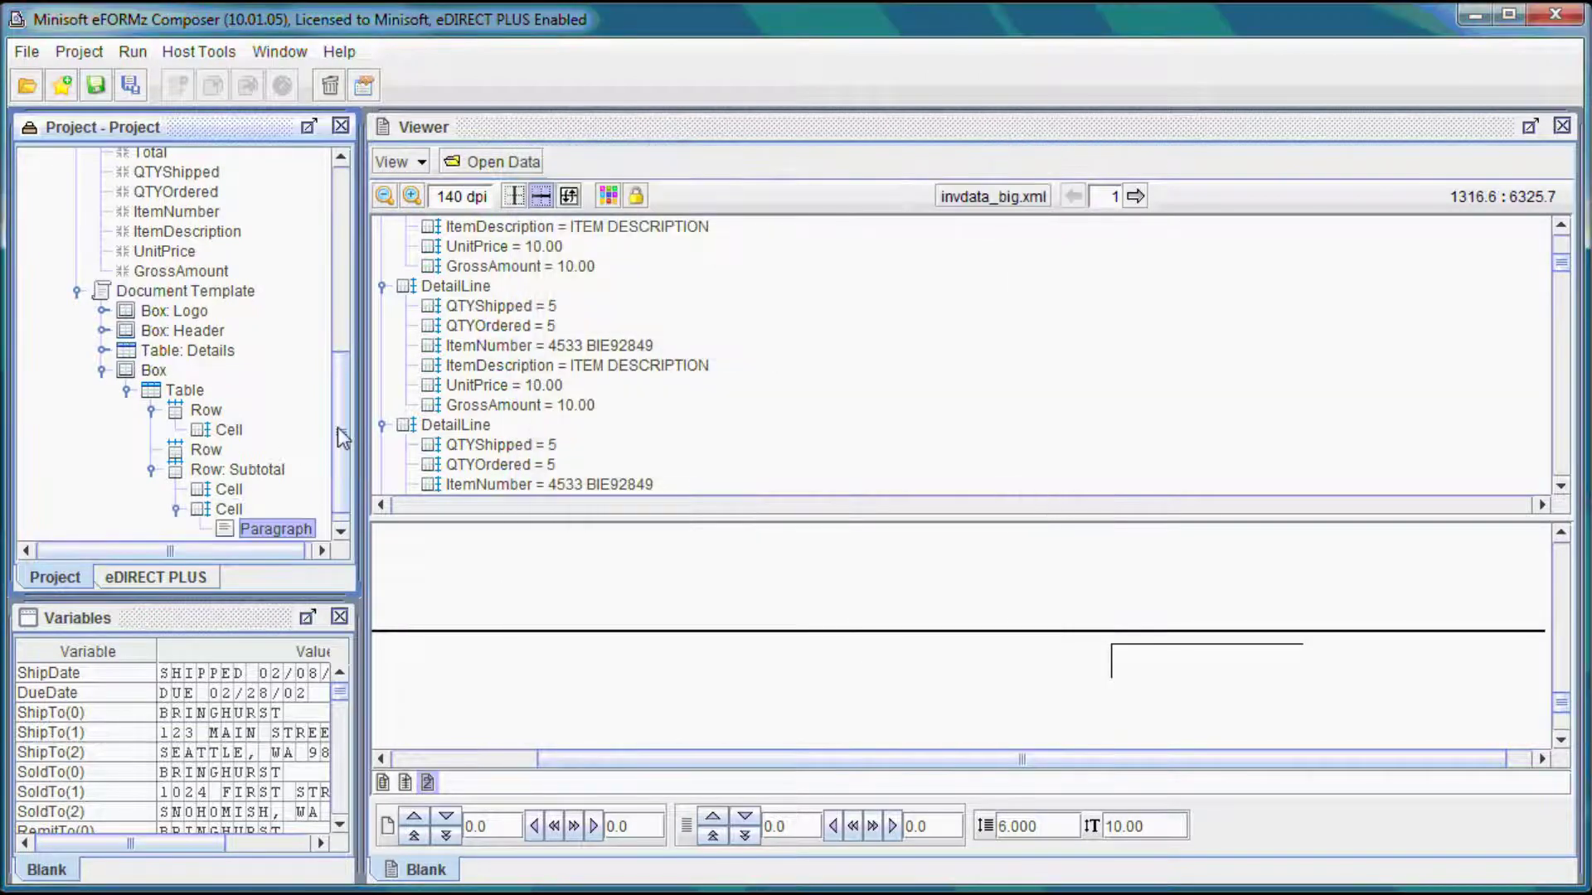
Add the text value "Subtotal" to the paragraph in the Subtotal row's second cell.
{"action": "scroll", "coordinate": [342, 438], "scroll_direction": "down", "scroll_amount": 1}
{"action": "right_click", "coordinate": [280, 511]}
{"action": "mouse_move", "coordinate": [352, 589]}
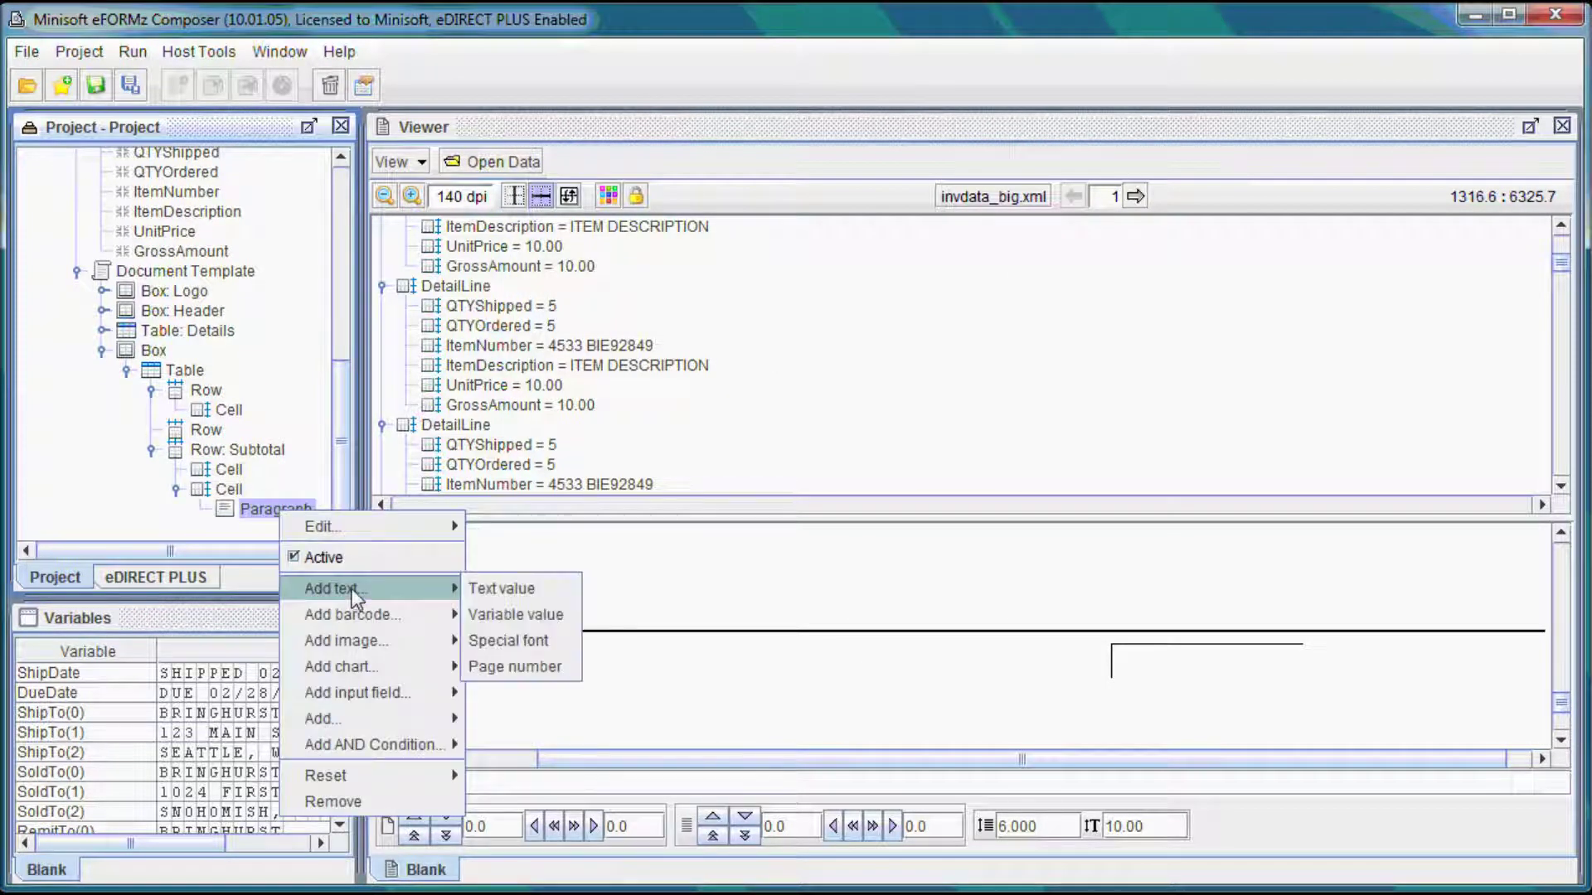
{"action": "left_click", "coordinate": [497, 589]}
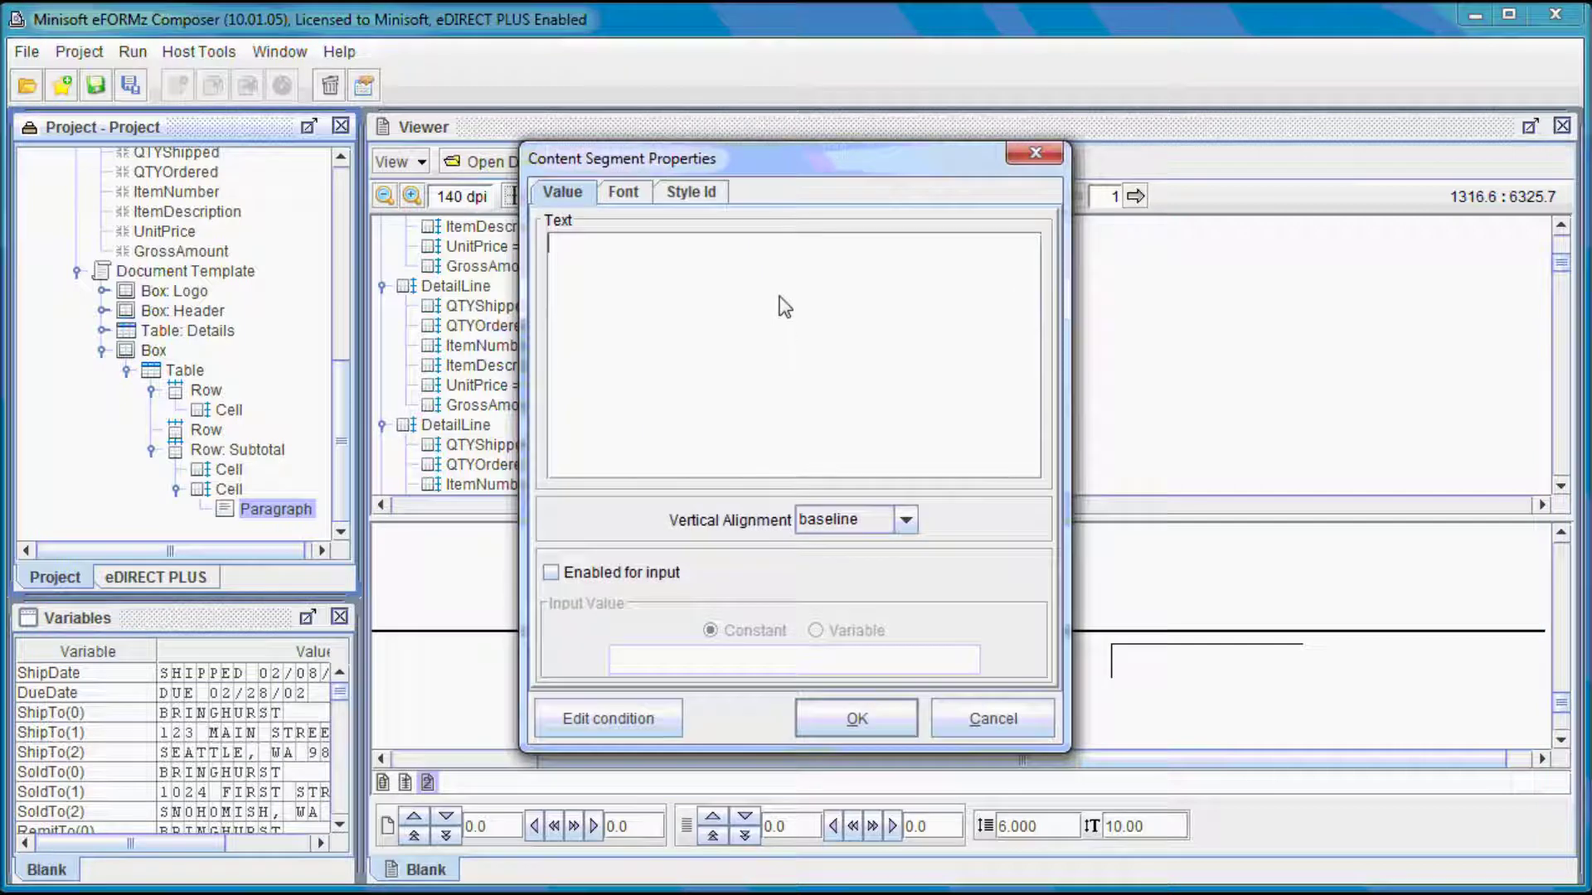
{"action": "type", "text": "S"}
{"action": "key", "text": "Caps_Lock"}
{"action": "type", "text": "ubt"}
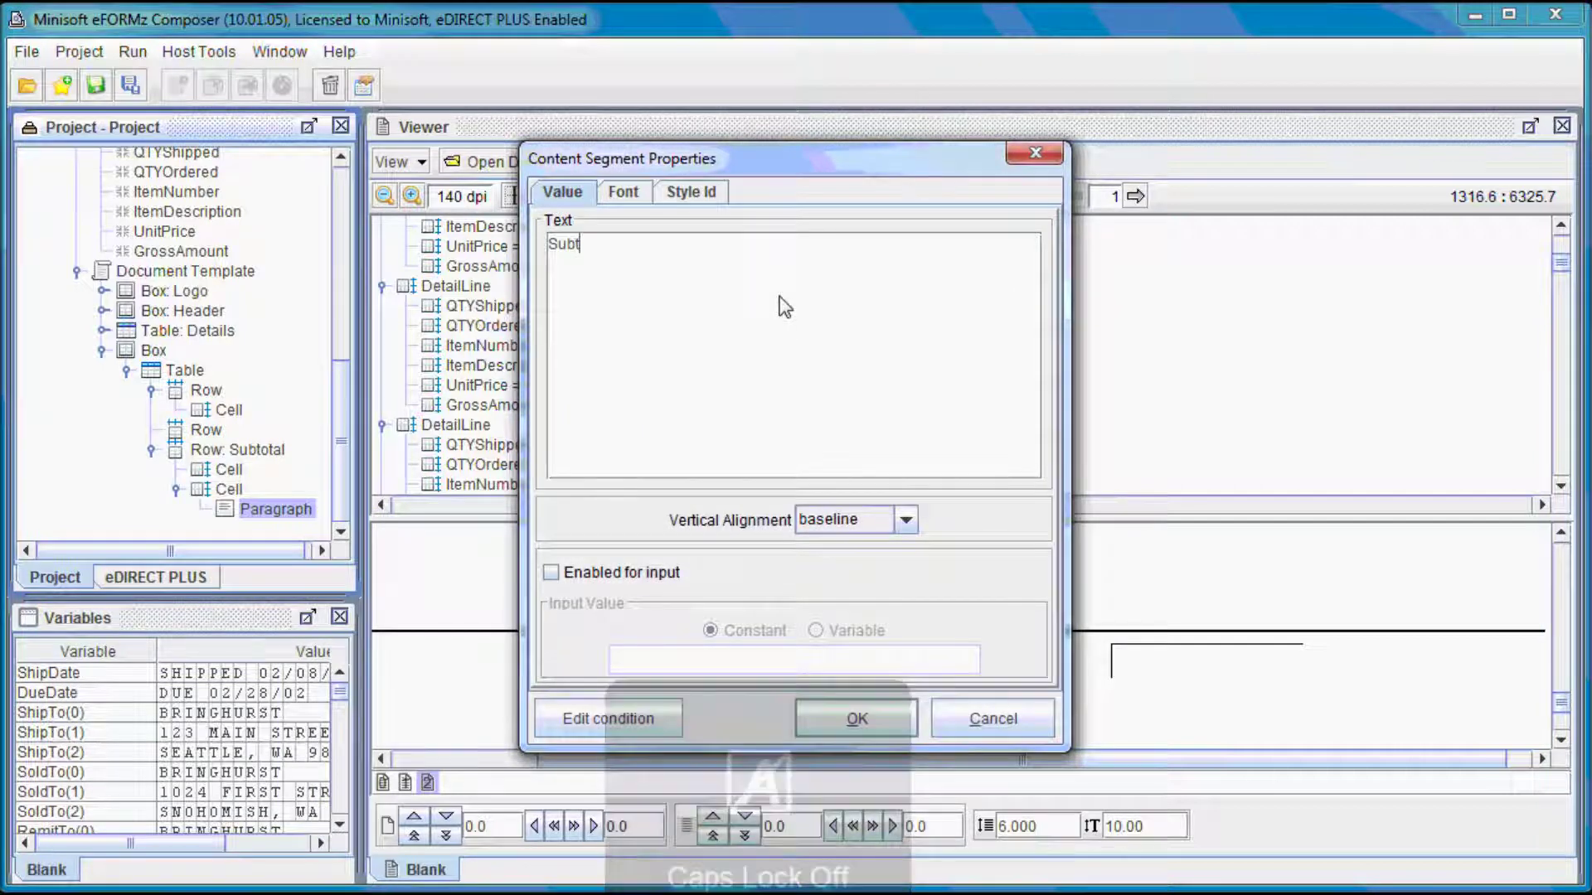
{"action": "type", "text": "otal"}
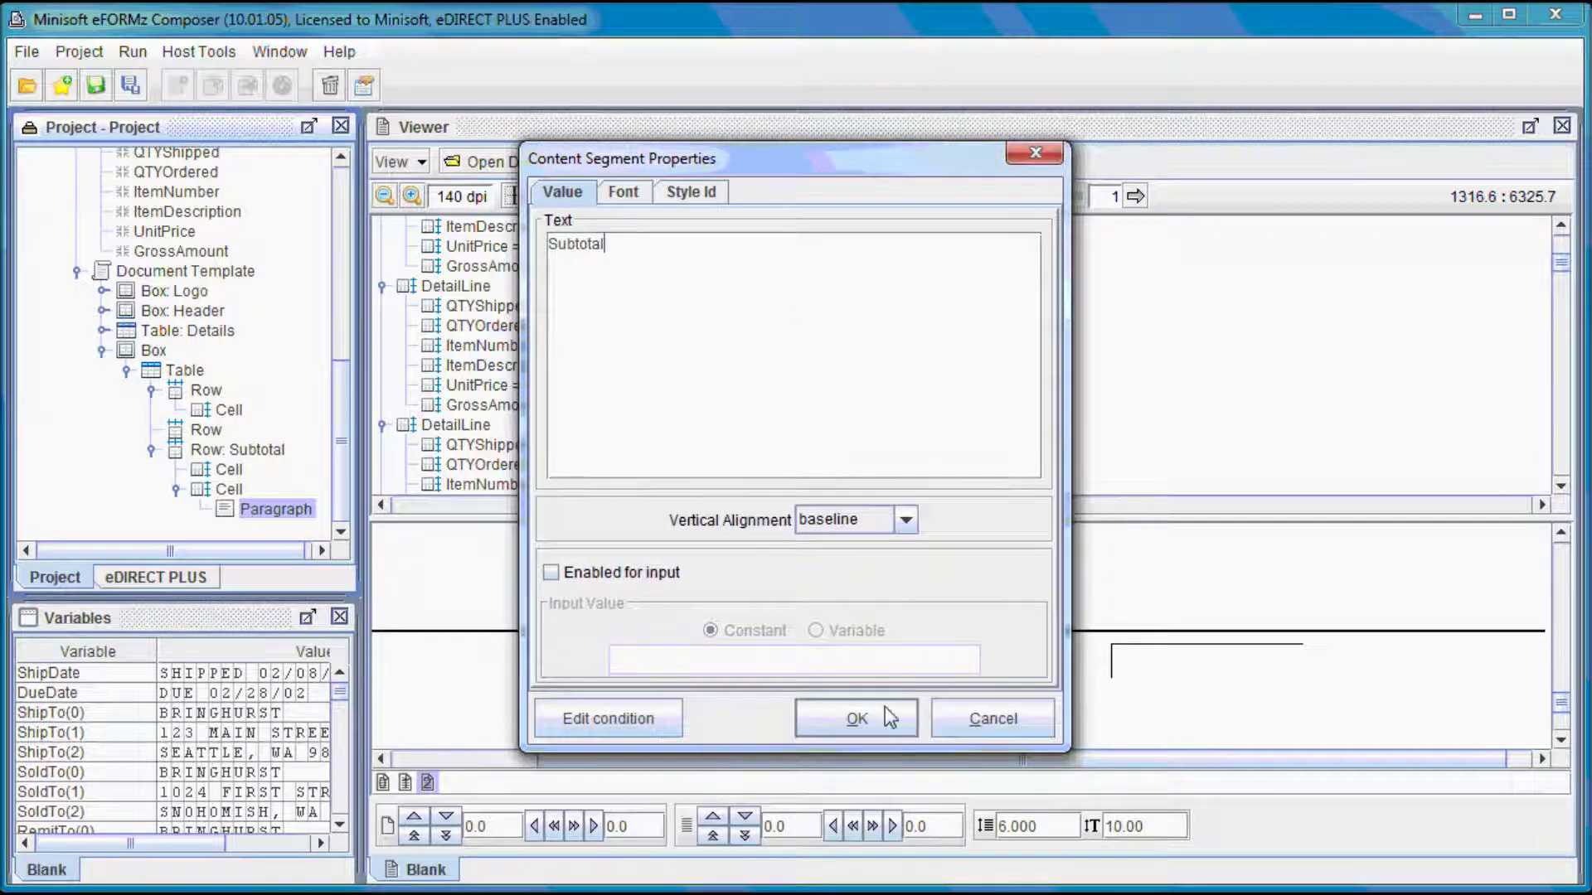
{"action": "left_click", "coordinate": [879, 709]}
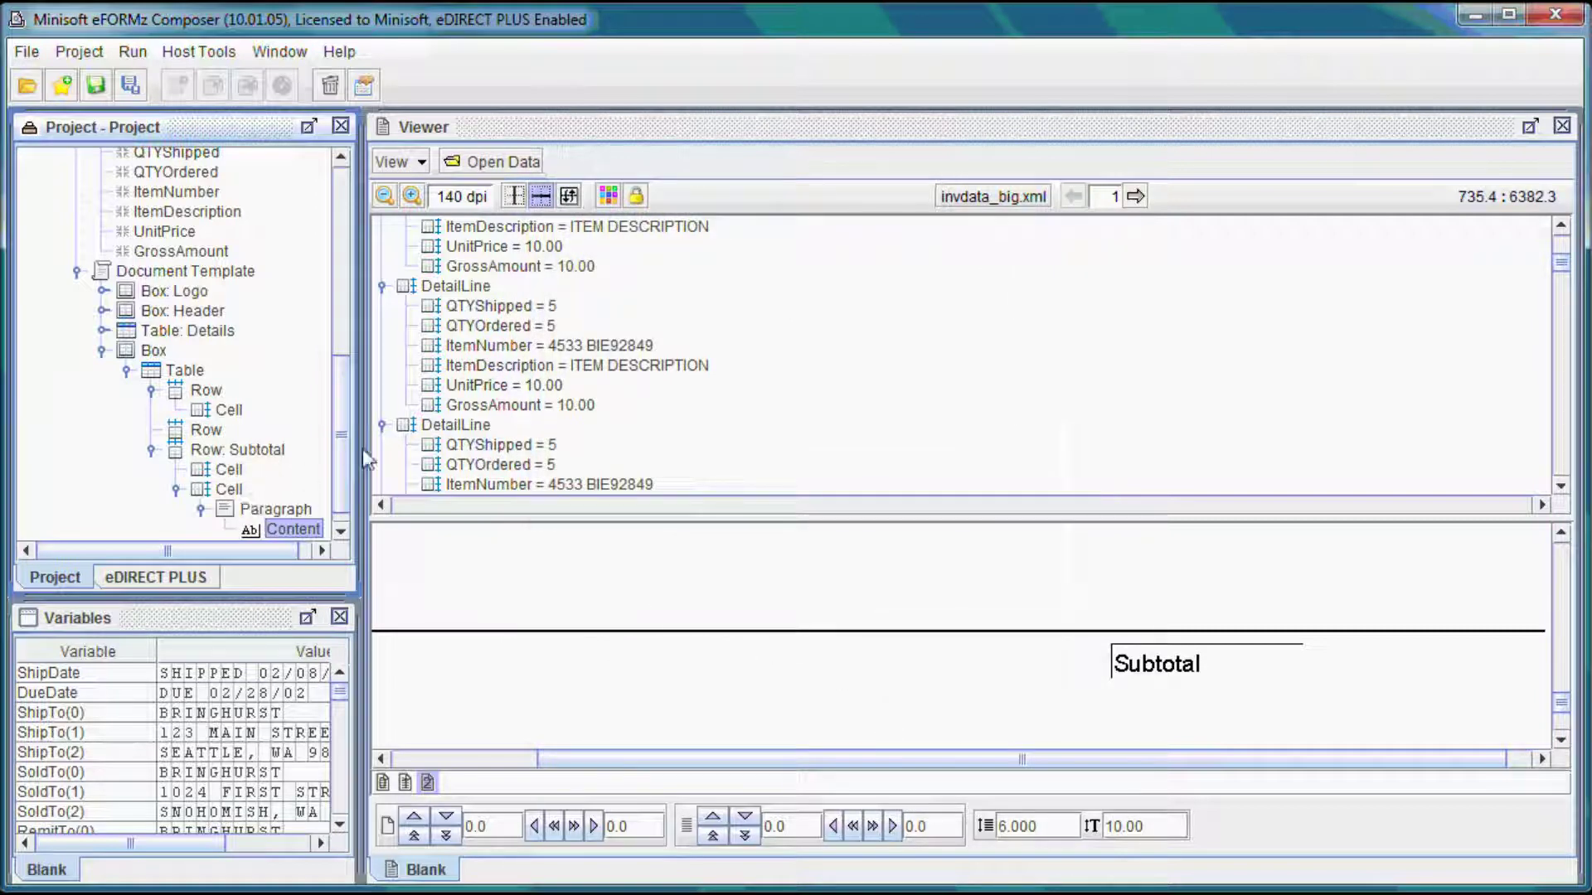
Duplicate the Subtotal row's second cell, including its paragraph and text, as a third cell in the same row.
{"action": "scroll", "coordinate": [339, 459], "scroll_direction": "down", "scroll_amount": 1}
{"action": "left_click", "coordinate": [229, 470]}
{"action": "key", "text": "ctrl+c"}
{"action": "key", "text": "ctrl+v"}
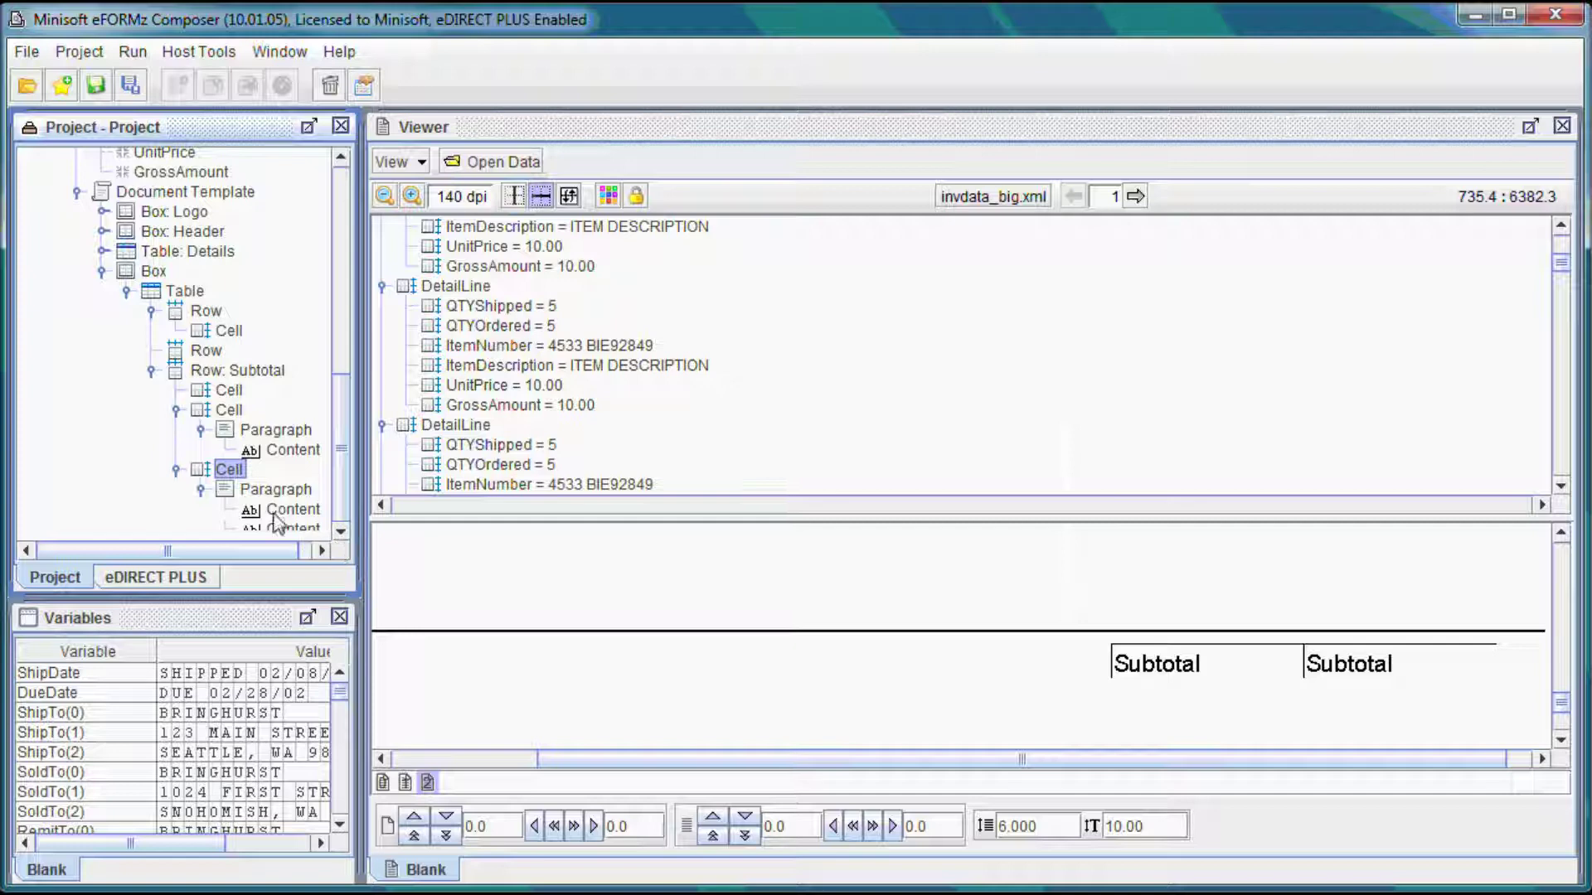
{"action": "right_click", "coordinate": [241, 477]}
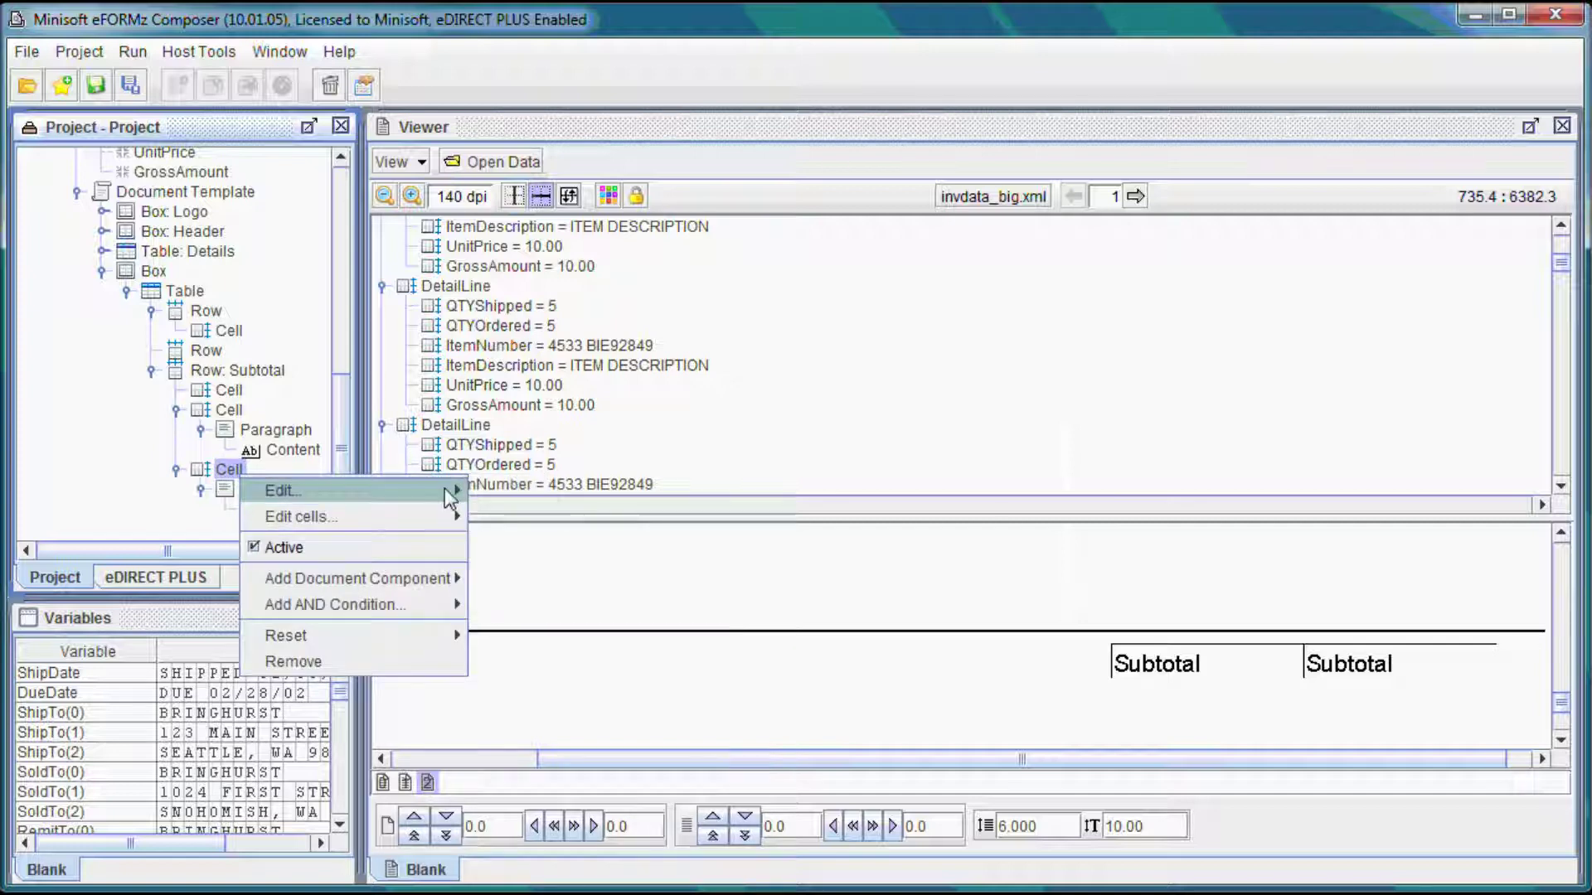
{"action": "mouse_move", "coordinate": [448, 490]}
{"action": "left_click", "coordinate": [507, 530]}
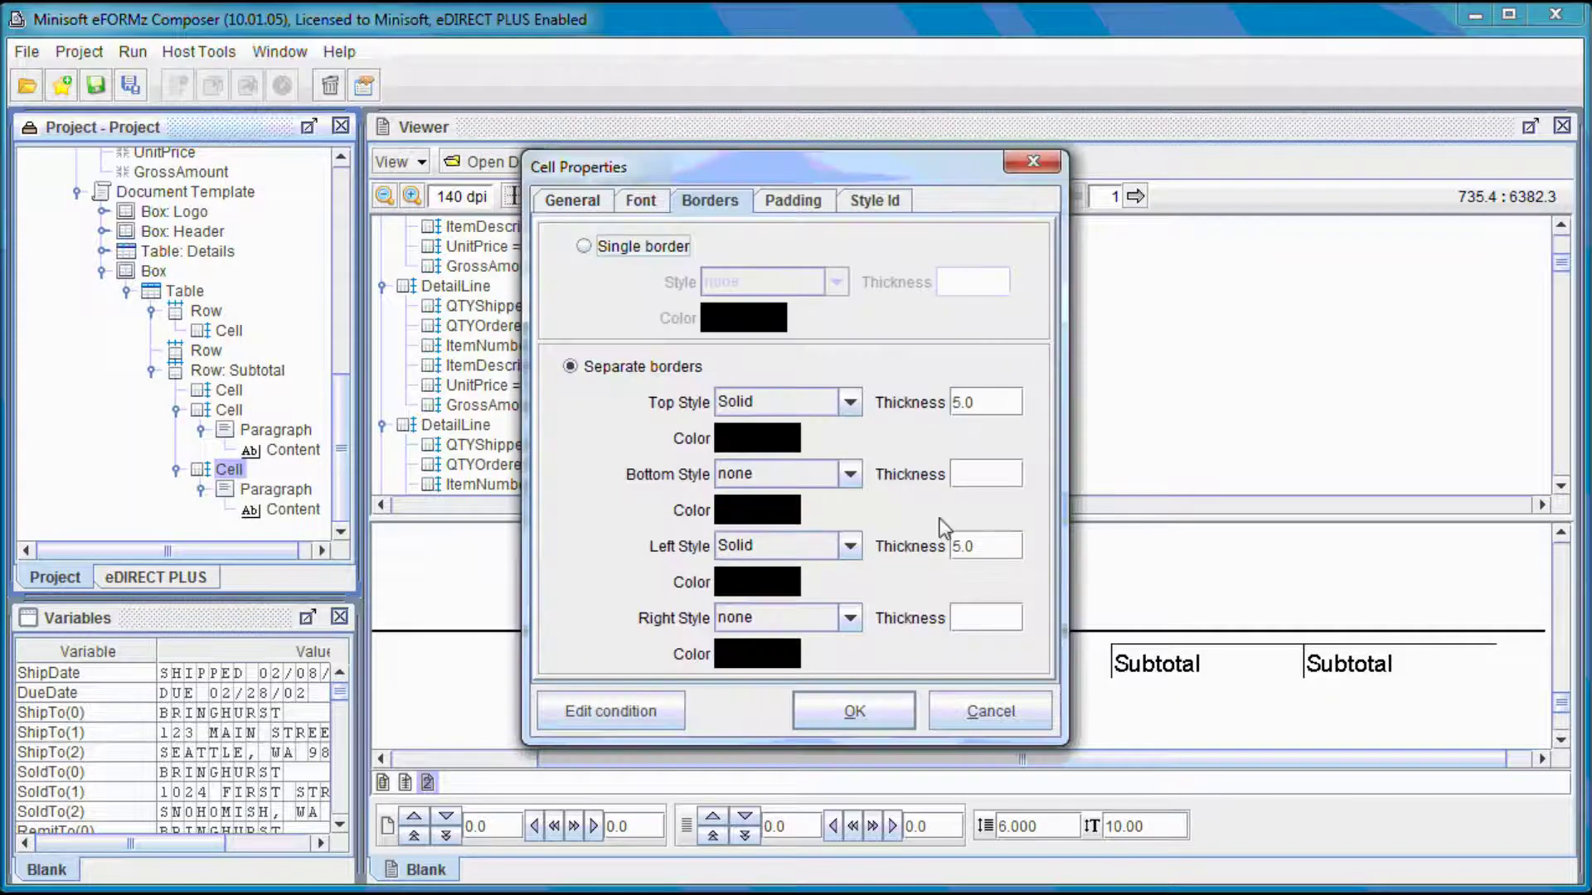
{"action": "left_click", "coordinate": [990, 618]}
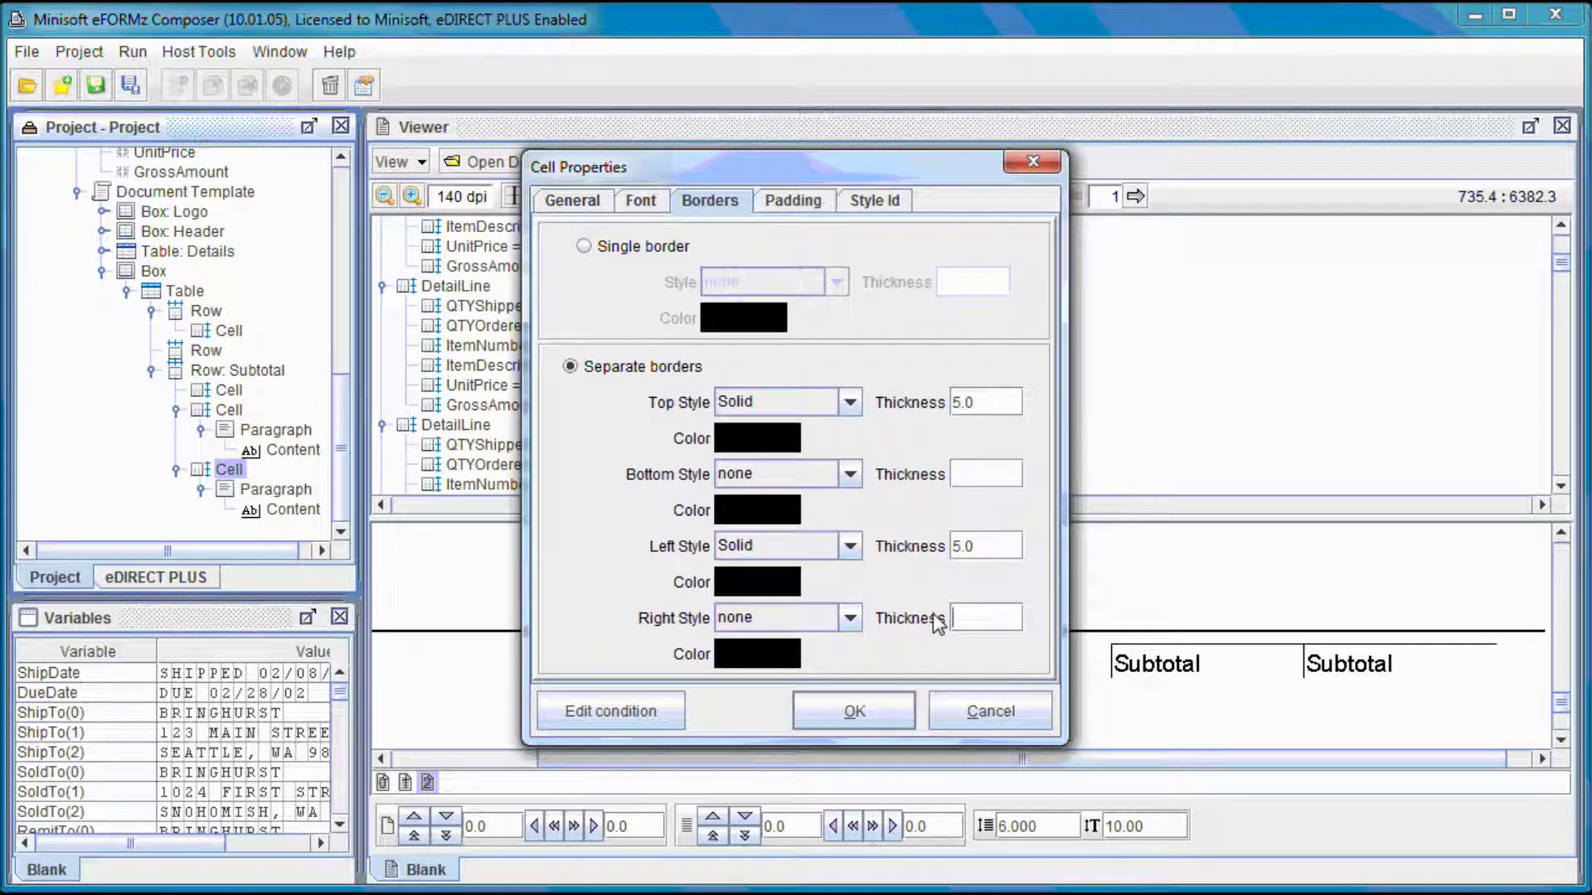
{"action": "left_click", "coordinate": [865, 708]}
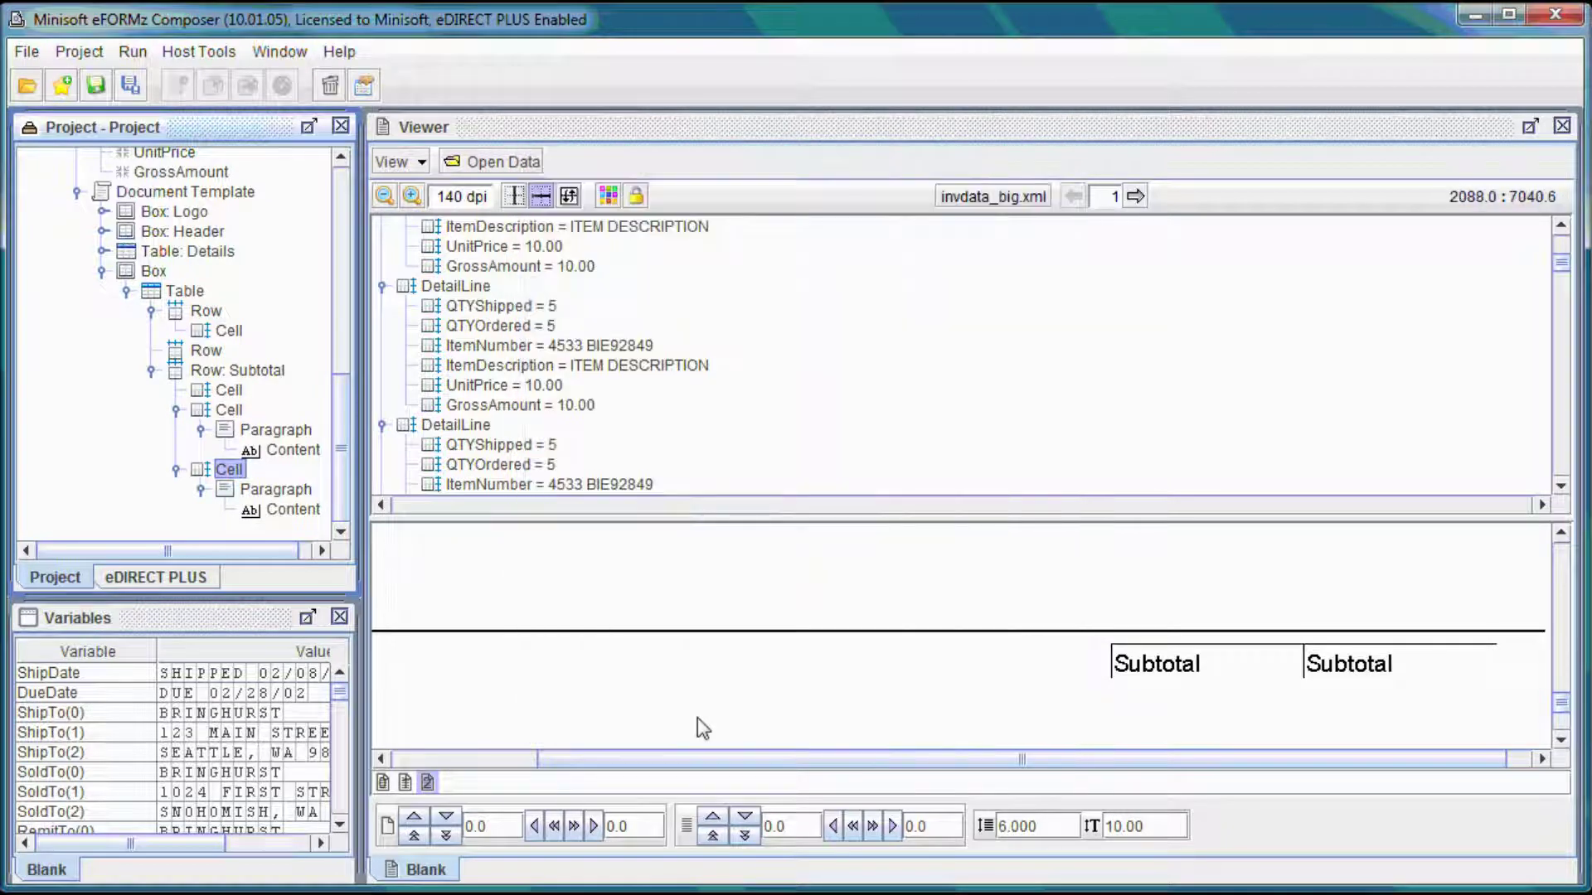
Remove the copied text content from the paragraph in the Subtotal row's third cell.
{"action": "left_click_drag", "start_coordinate": [676, 759], "coordinate": [635, 690]}
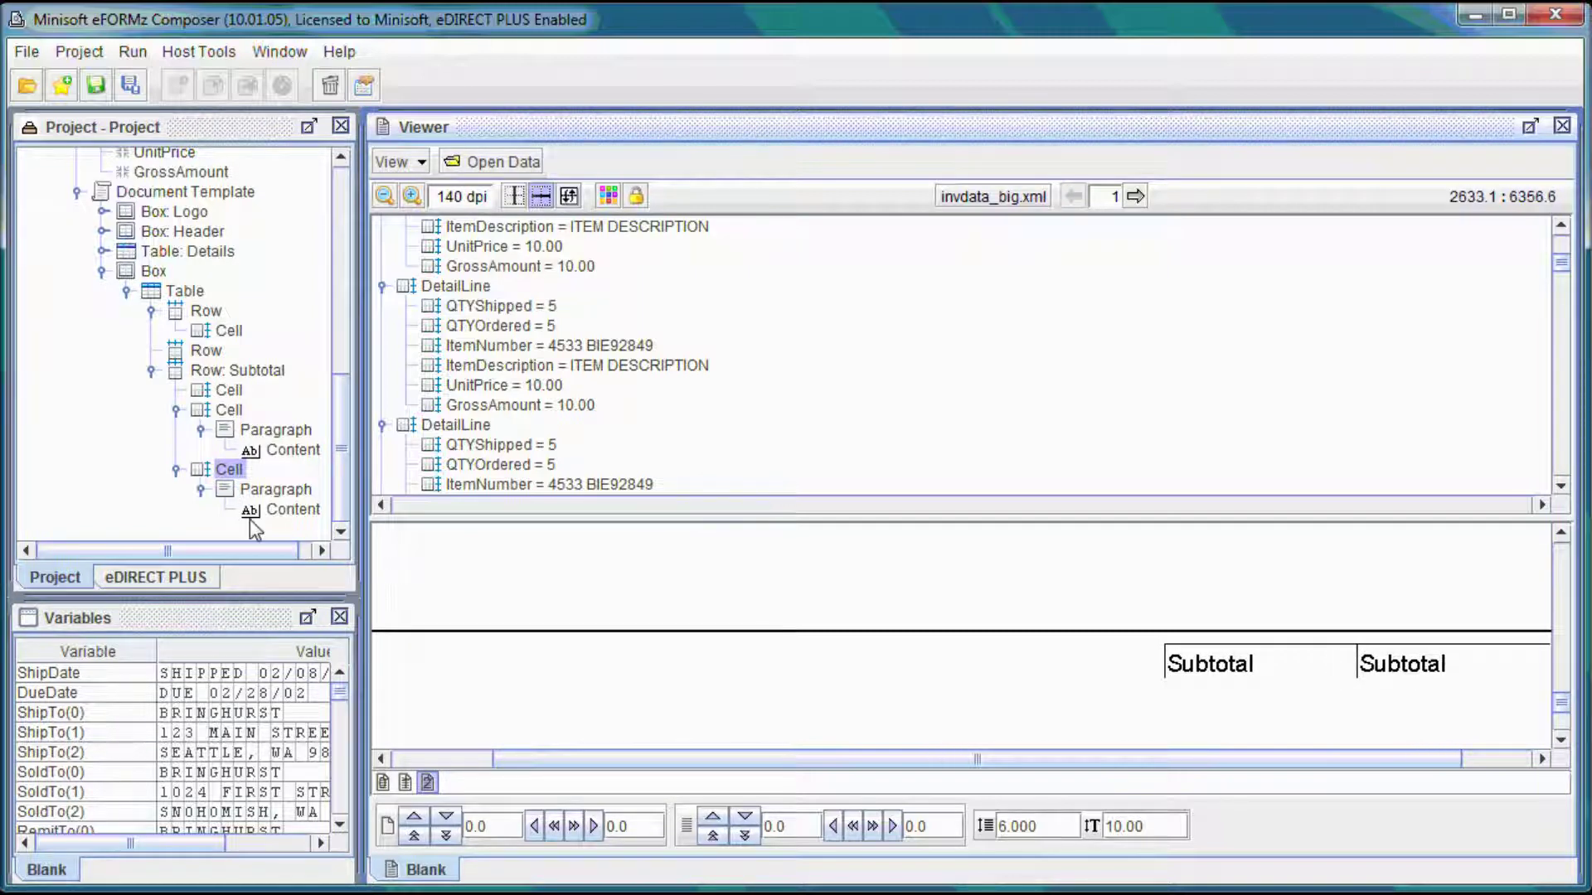
{"action": "right_click", "coordinate": [278, 509]}
{"action": "left_click", "coordinate": [333, 636]}
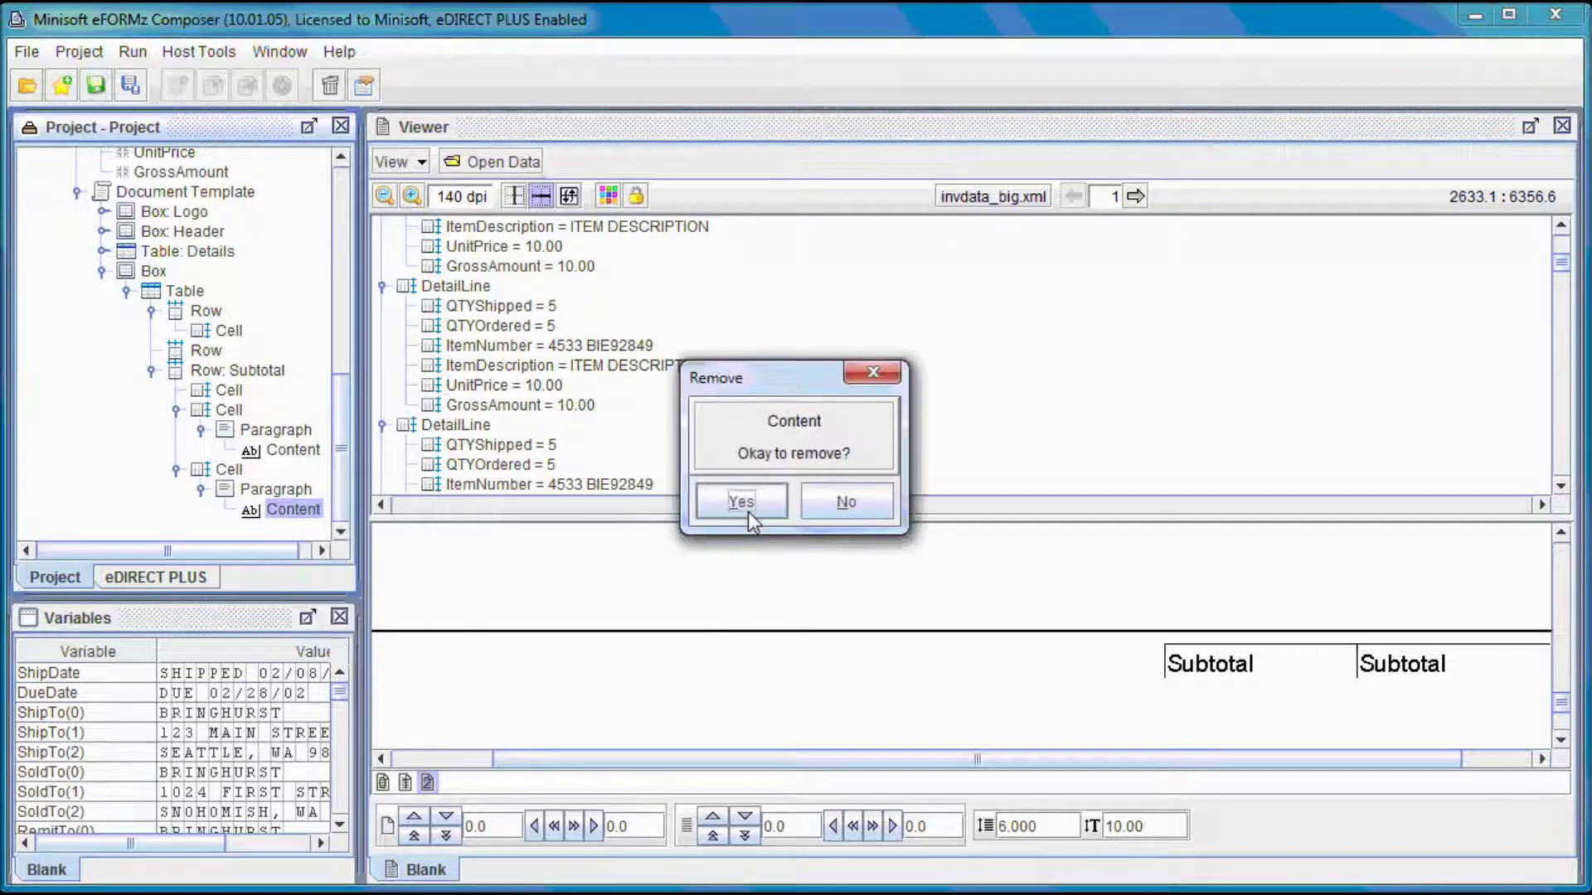
{"action": "left_click", "coordinate": [747, 503]}
Add a variable value using the Subtotal variable to the paragraph in the Subtotal row's third cell.
{"action": "right_click", "coordinate": [300, 519]}
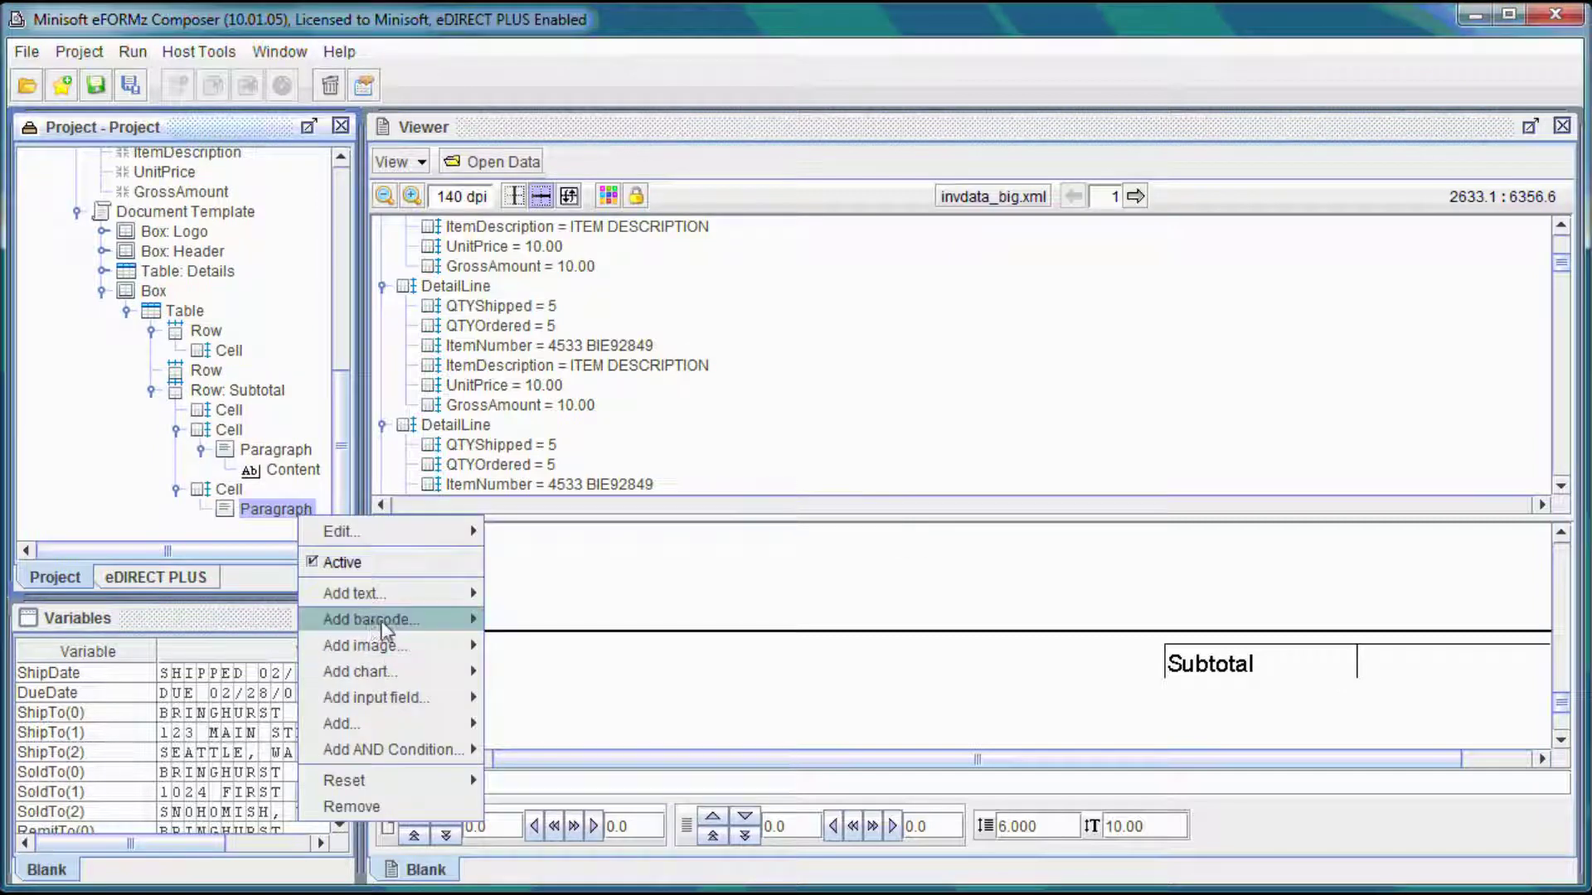
{"action": "mouse_move", "coordinate": [396, 590]}
{"action": "left_click", "coordinate": [536, 620]}
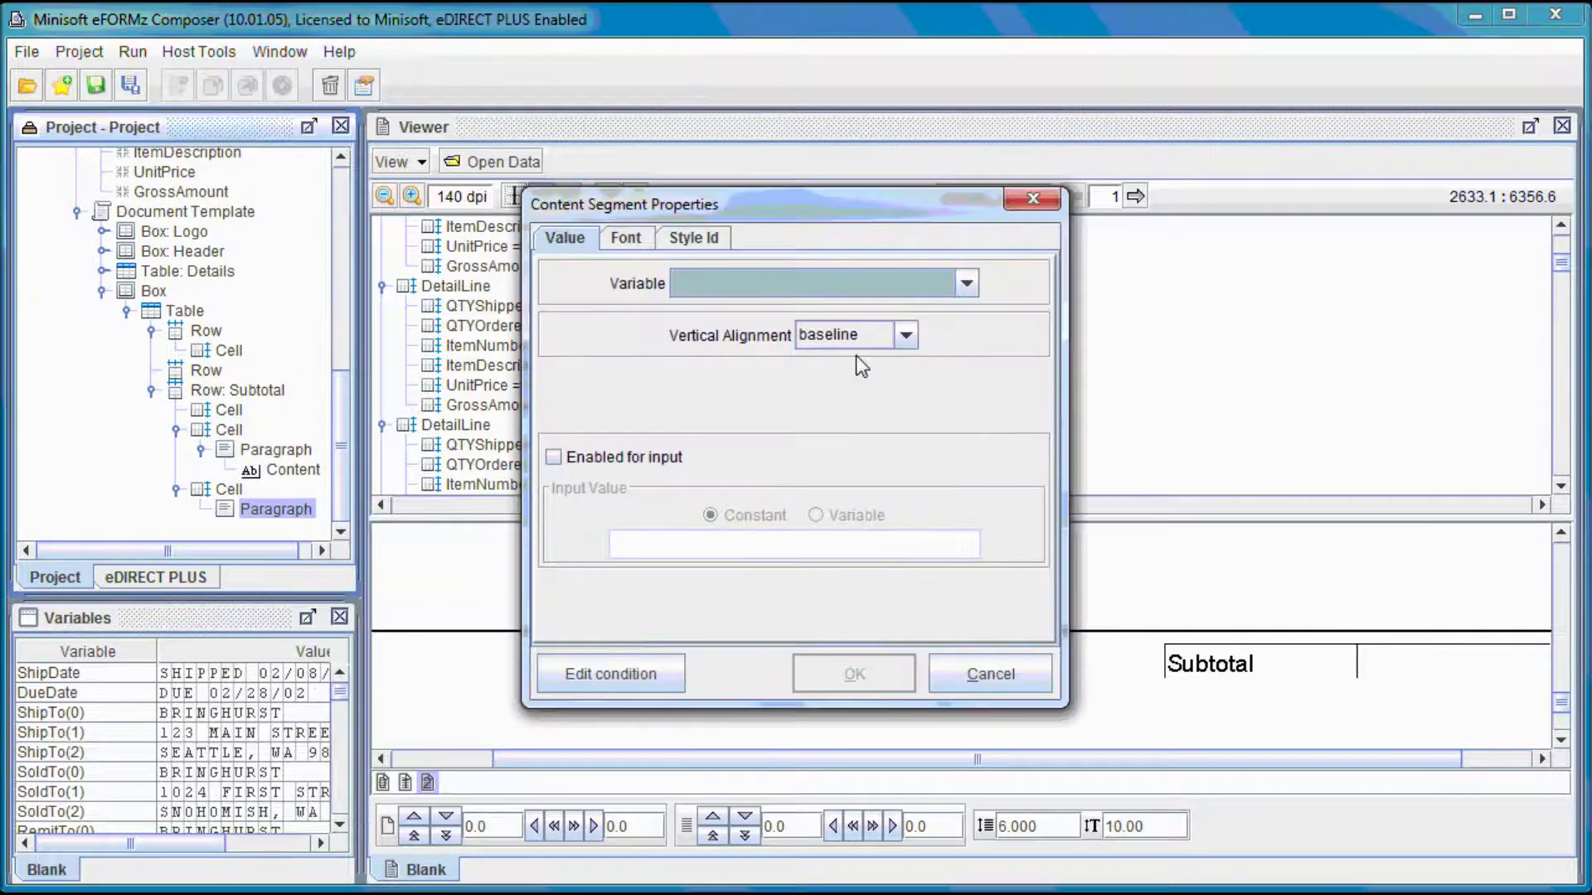
{"action": "left_click", "coordinate": [829, 304]}
{"action": "scroll", "coordinate": [970, 466], "scroll_direction": "down", "scroll_amount": 3}
{"action": "scroll", "coordinate": [970, 466], "scroll_direction": "down", "scroll_amount": 2}
{"action": "left_click", "coordinate": [837, 414]}
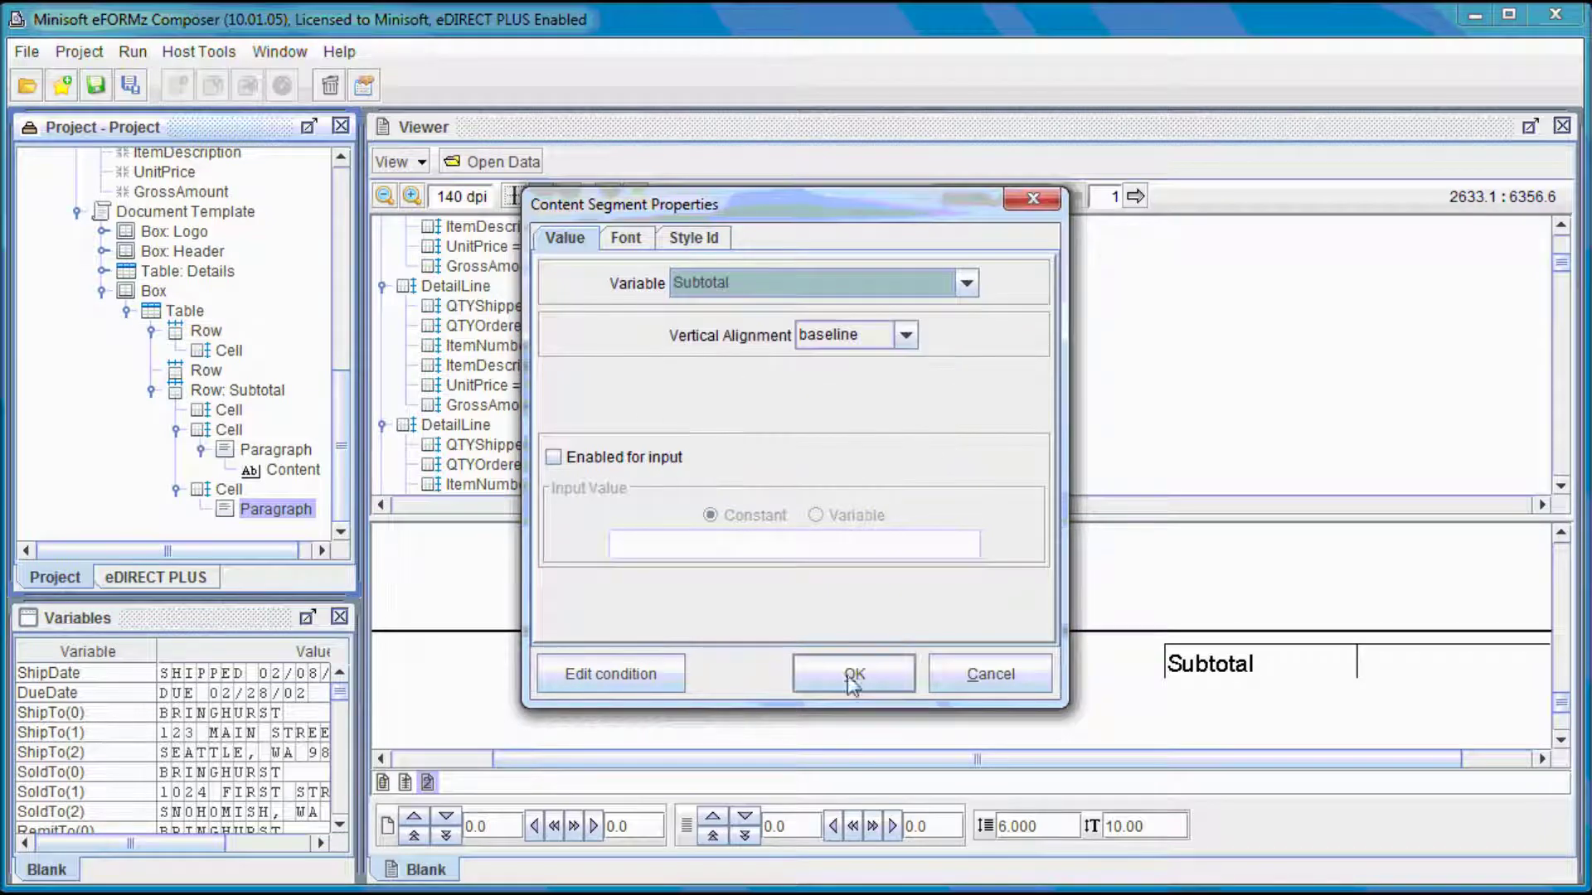
{"action": "left_click", "coordinate": [852, 675]}
Set the alignment of the paragraph in the Subtotal row's third cell to Right.
{"action": "mouse_move", "coordinate": [906, 760]}
{"action": "left_mouse_down"}
{"action": "mouse_move", "coordinate": [951, 764]}
{"action": "mouse_move", "coordinate": [882, 764]}
{"action": "mouse_move", "coordinate": [937, 761]}
{"action": "left_mouse_up"}
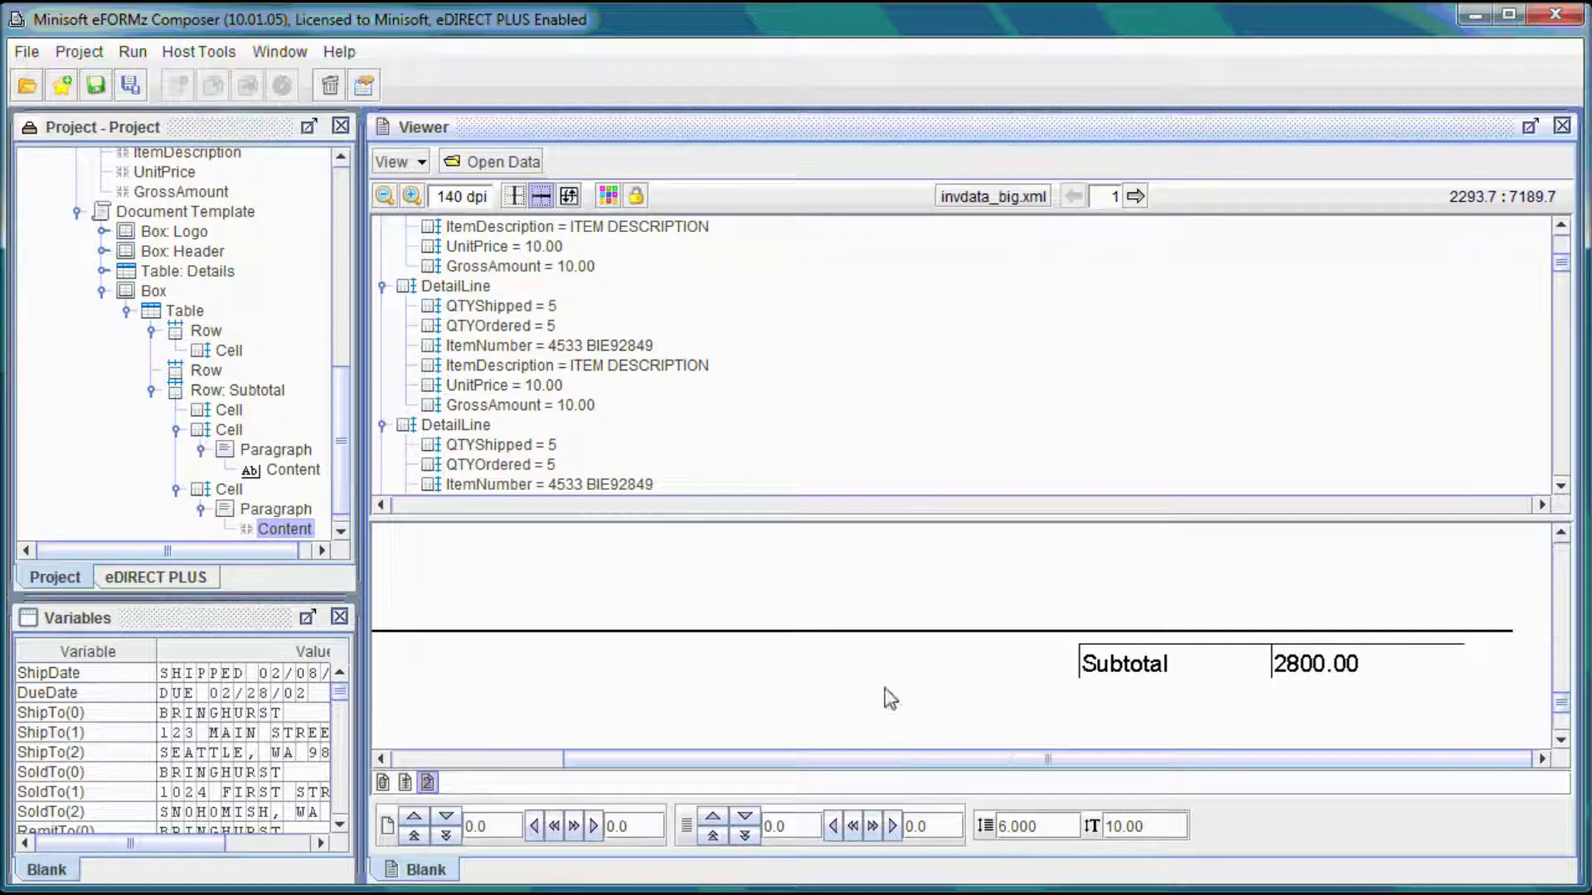
{"action": "left_click", "coordinate": [412, 196]}
{"action": "left_click_drag", "start_coordinate": [1197, 763], "coordinate": [1528, 744]}
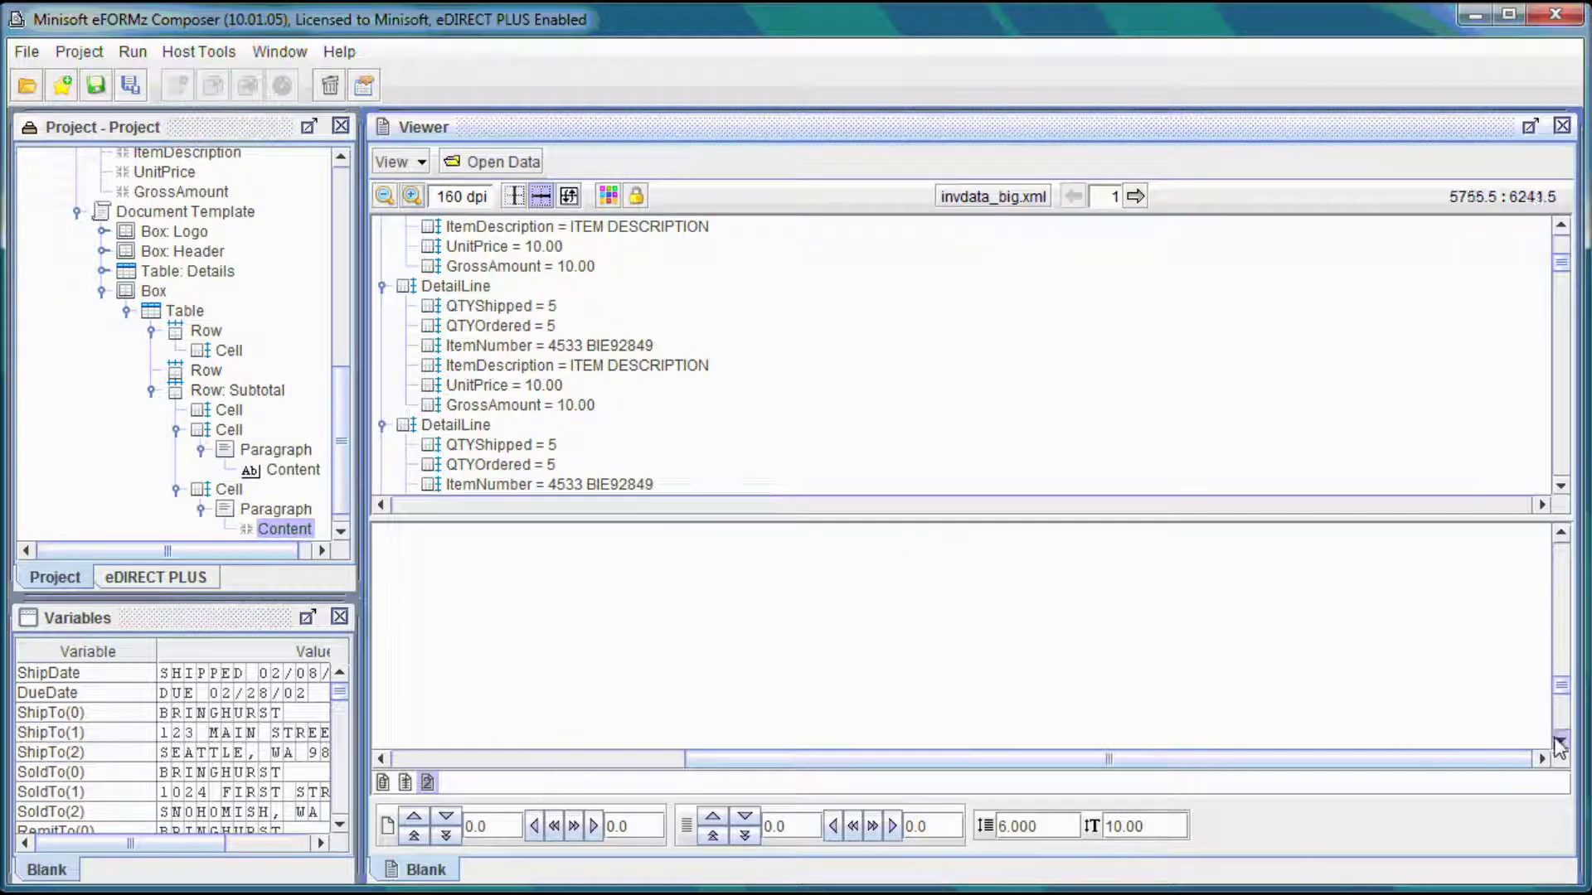
{"action": "left_click", "coordinate": [1557, 740]}
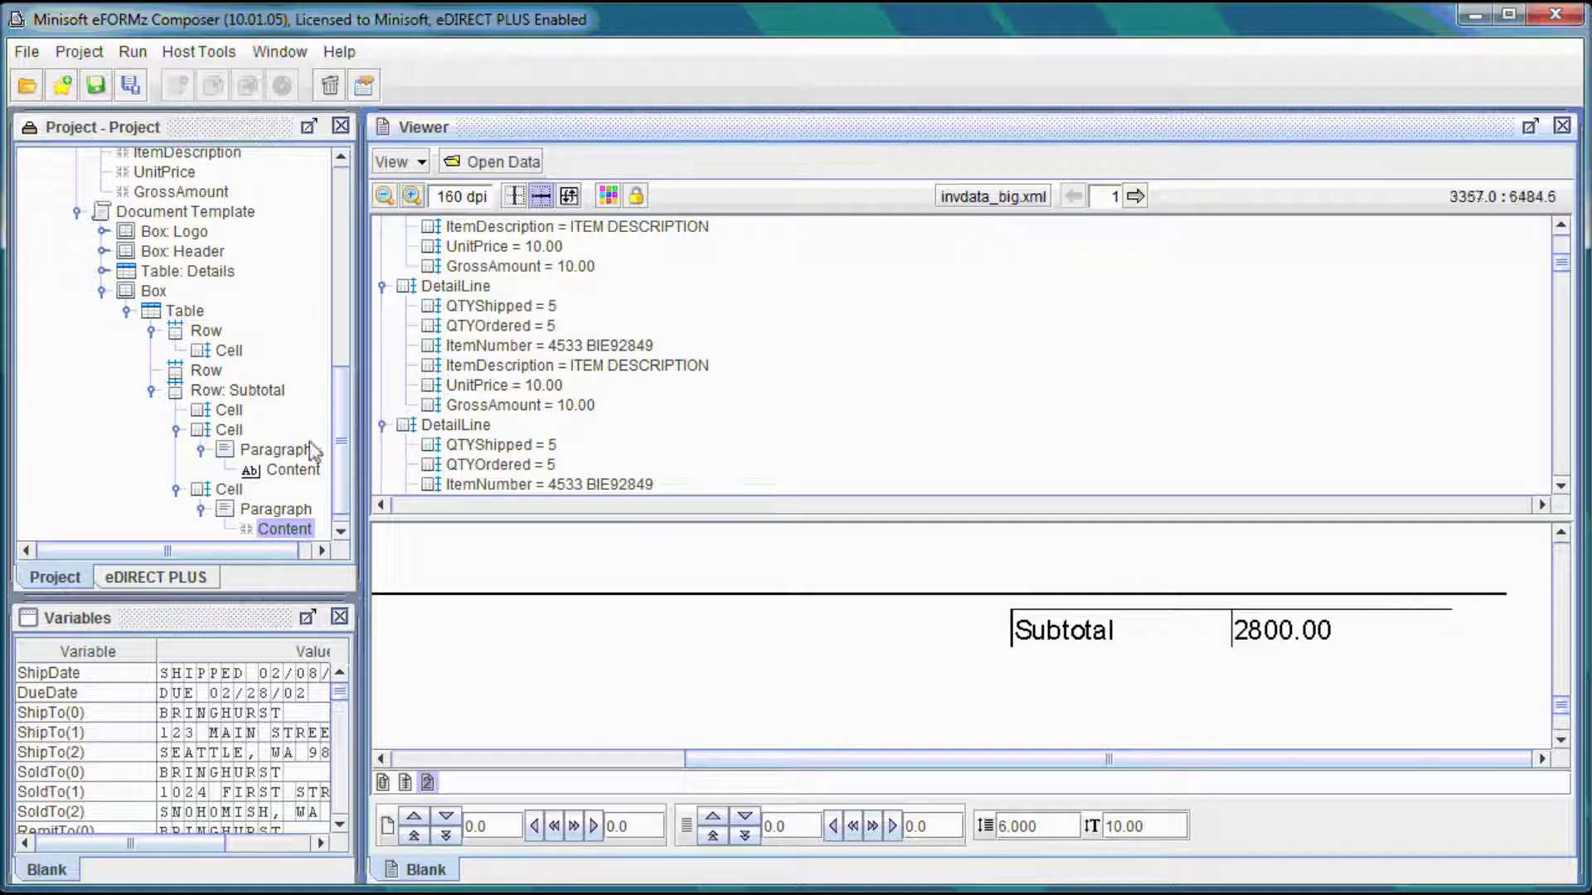
{"action": "right_click", "coordinate": [233, 492]}
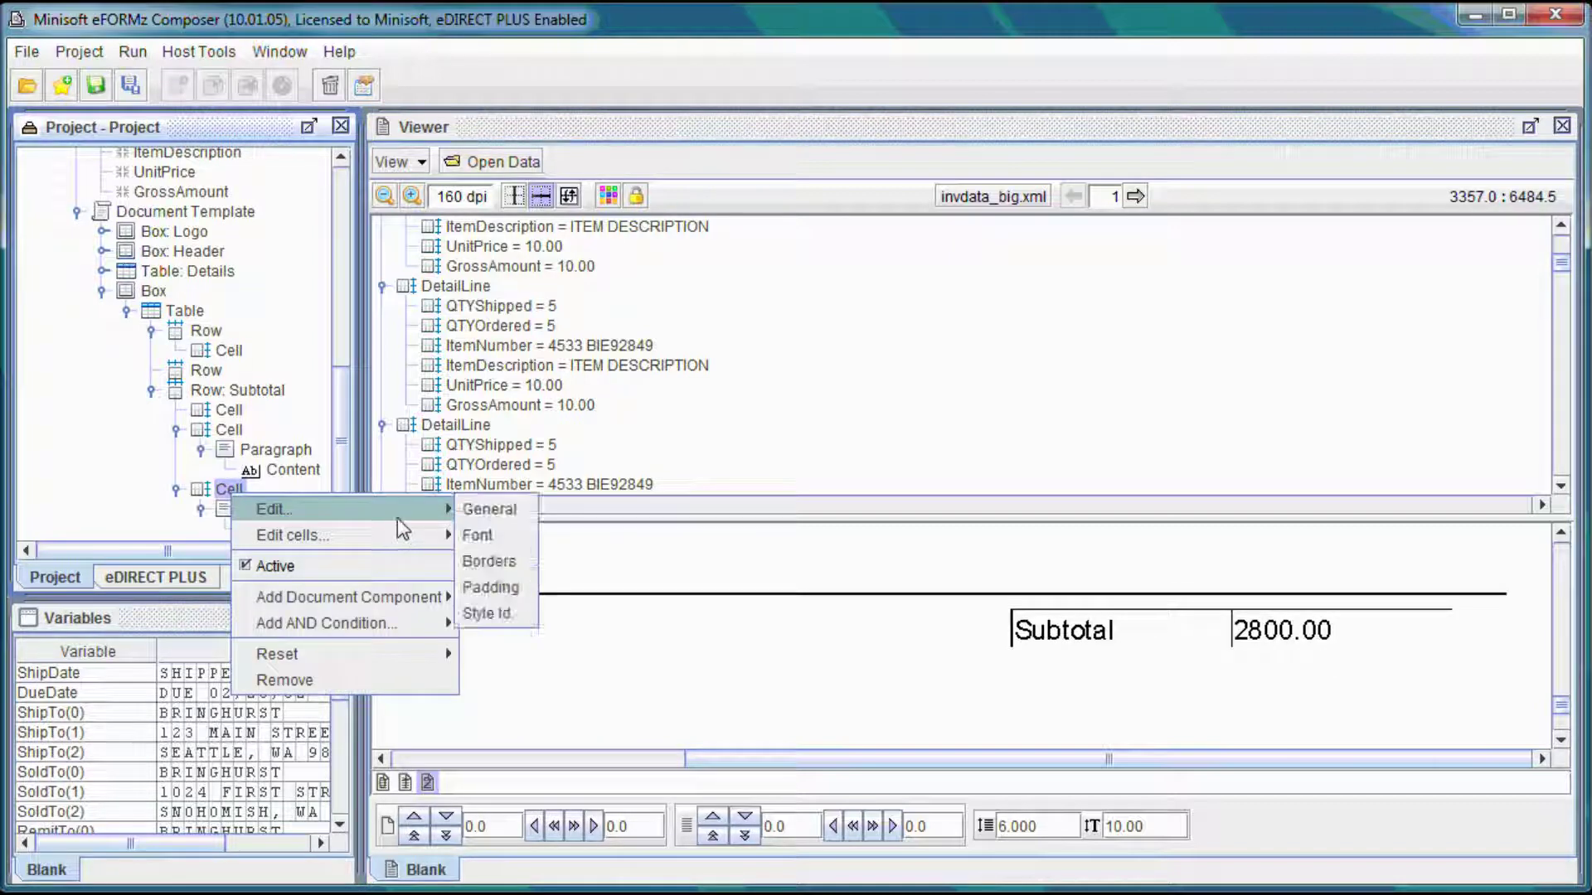
{"action": "right_click", "coordinate": [227, 509]}
{"action": "mouse_move", "coordinate": [348, 522]}
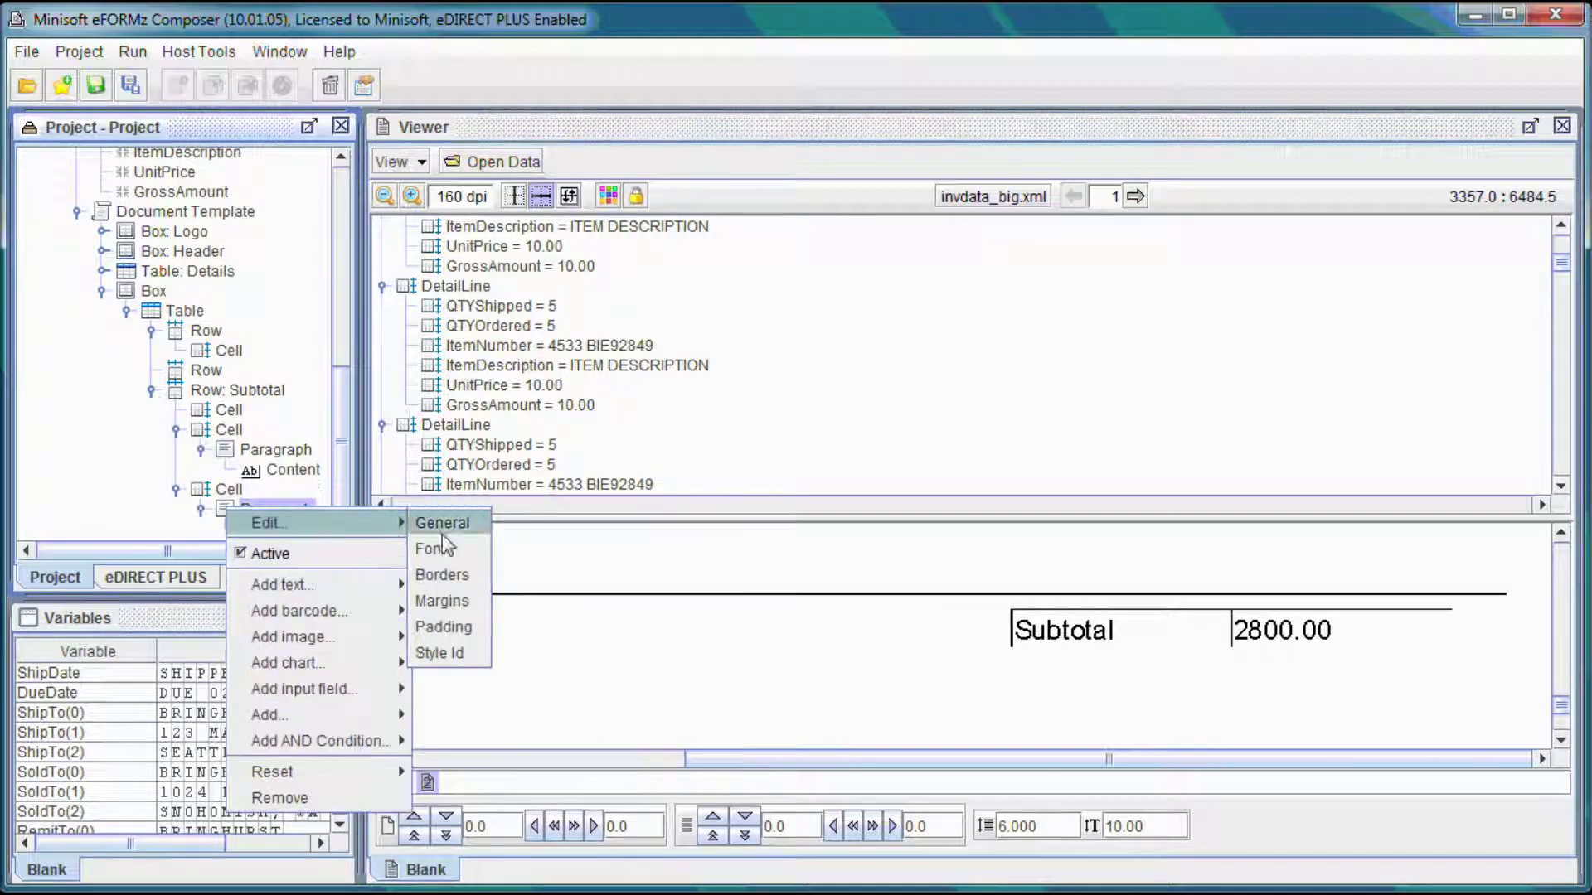
{"action": "left_click", "coordinate": [447, 529]}
{"action": "left_click", "coordinate": [838, 245]}
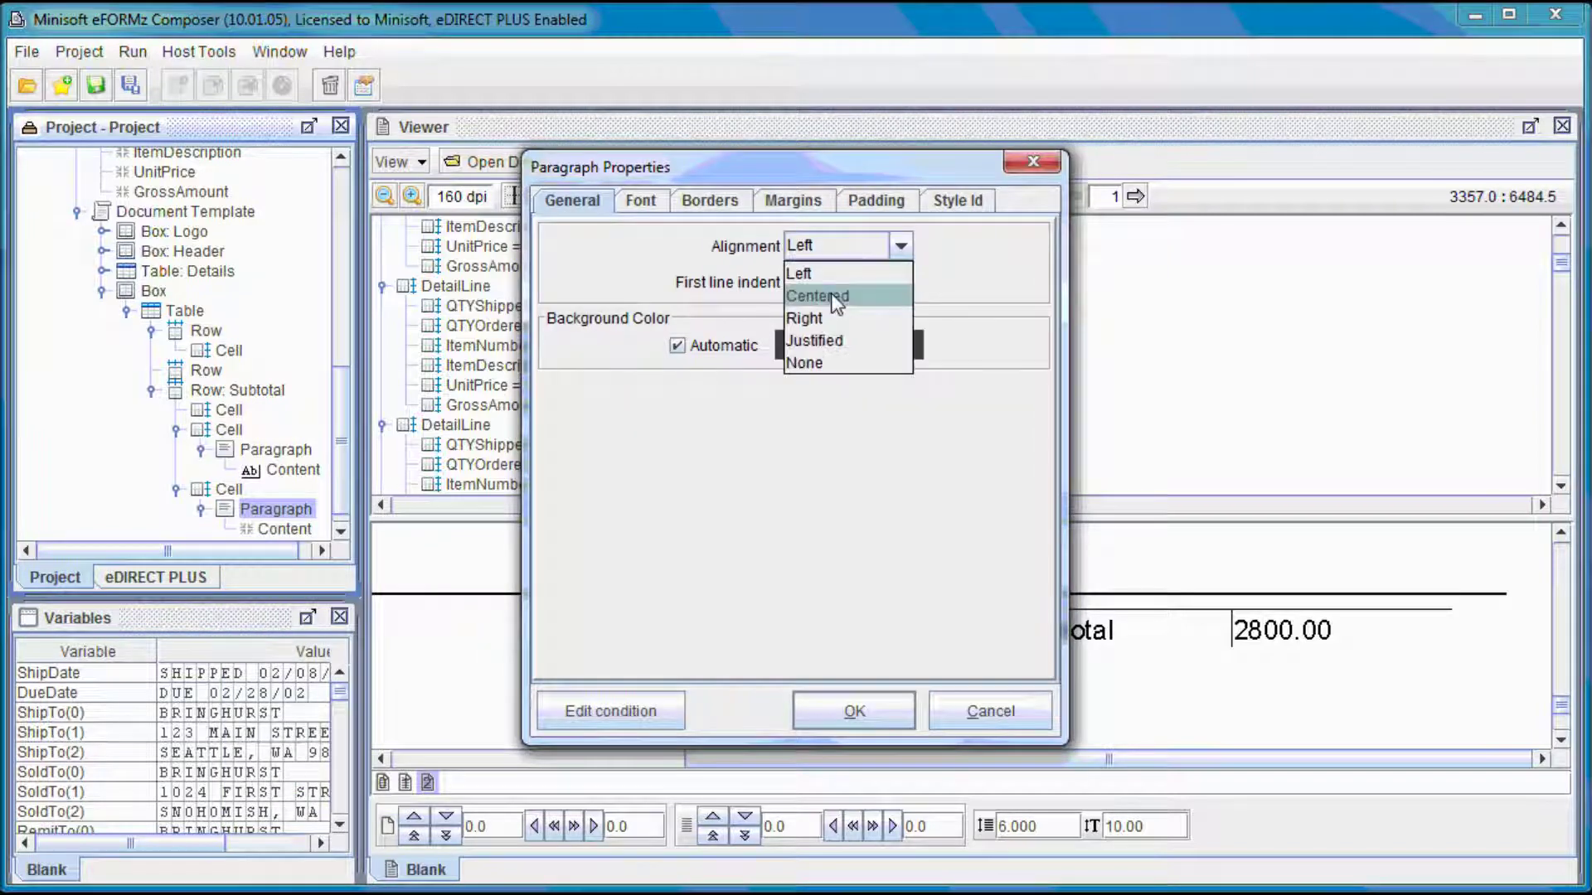
{"action": "left_click", "coordinate": [829, 324]}
{"action": "left_click", "coordinate": [862, 708]}
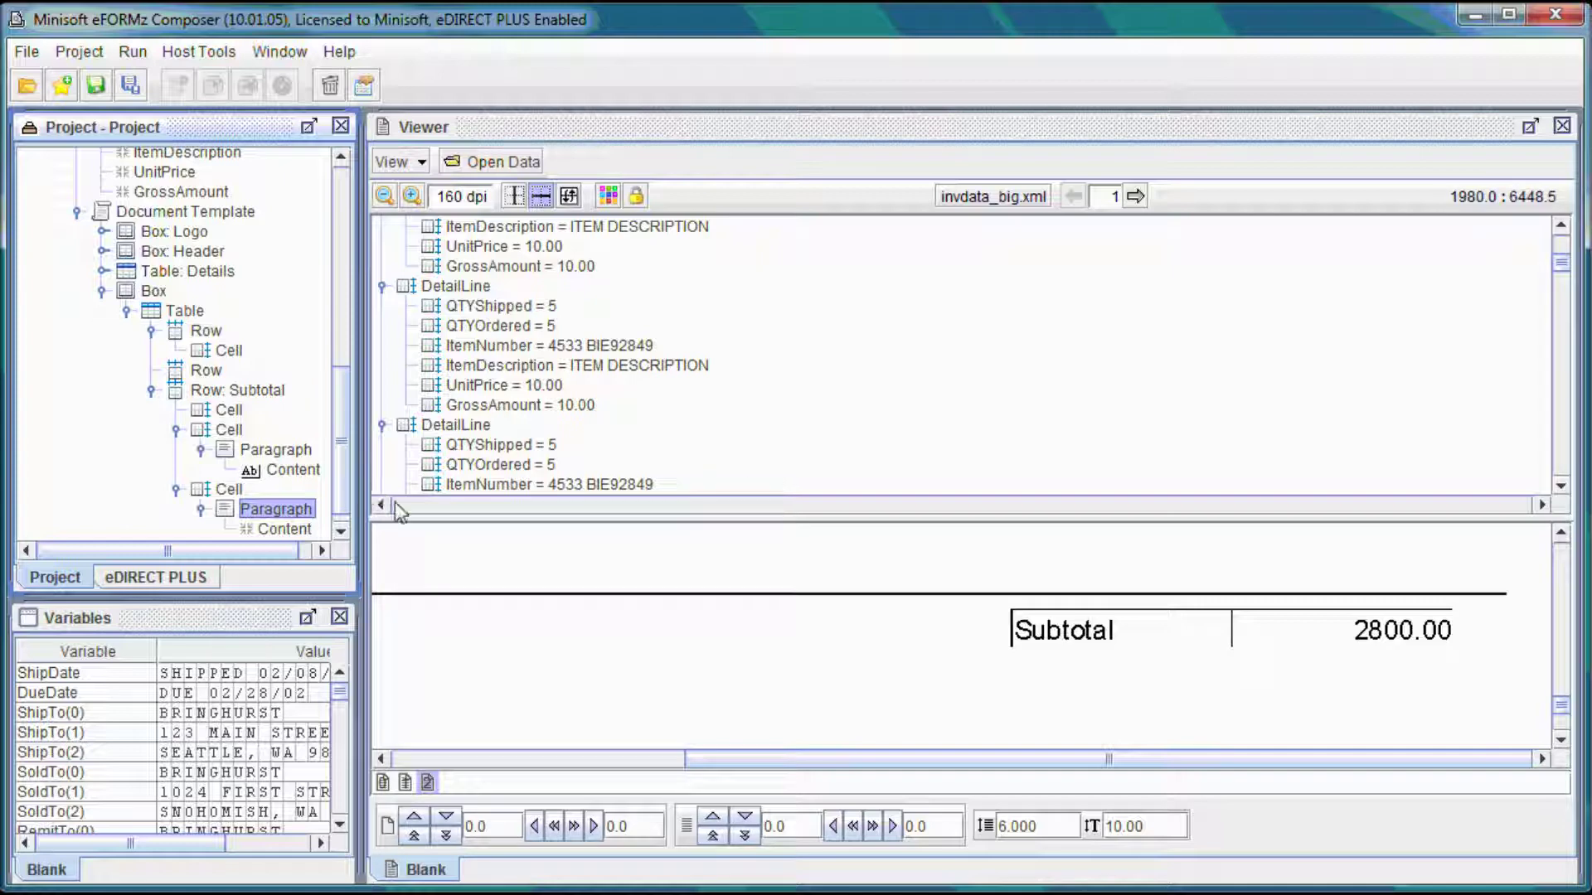
Duplicate the whole Subtotal row directly below itself in the footer box's table.
{"action": "left_click", "coordinate": [341, 530]}
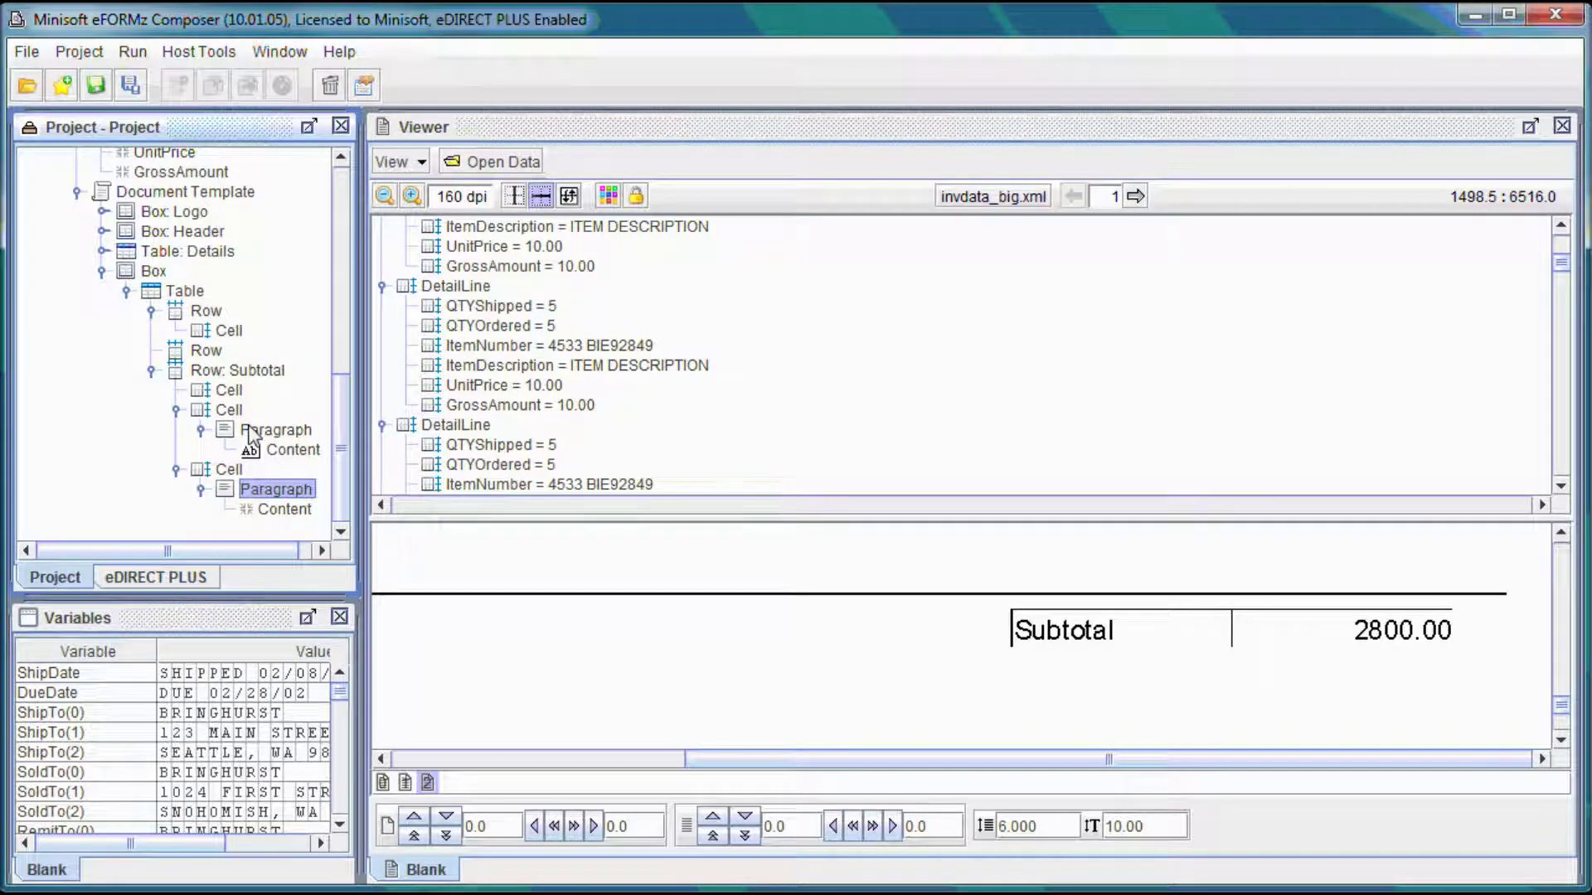
{"action": "left_click_drag", "start_coordinate": [242, 371], "coordinate": [242, 370]}
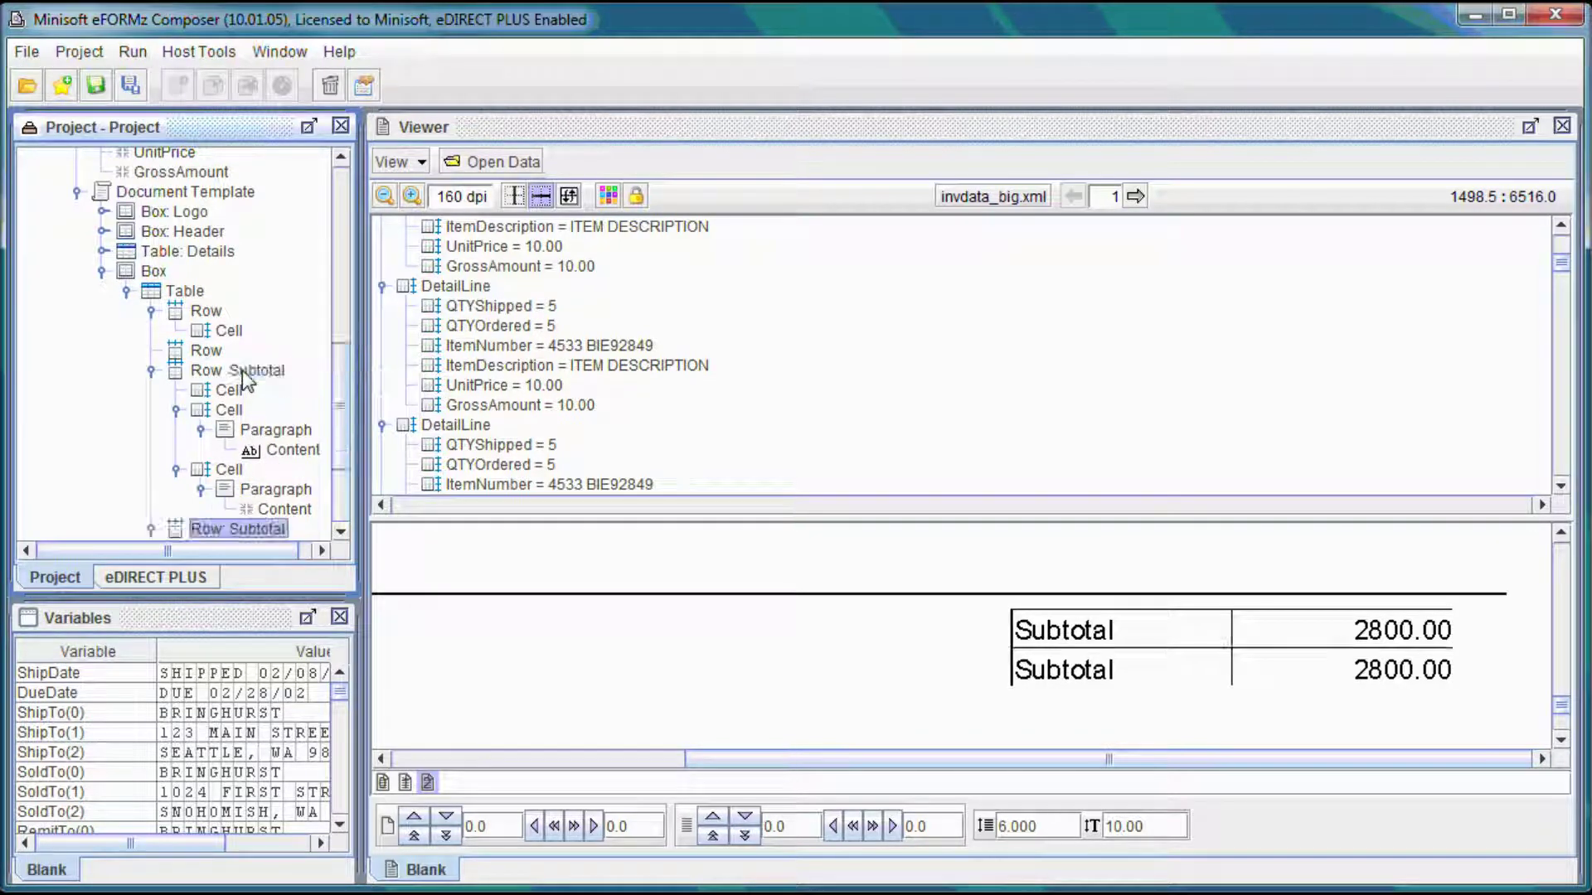
Change the description of the duplicated Subtotal row to "Total".
{"action": "scroll", "coordinate": [337, 441], "scroll_direction": "down", "scroll_amount": 3}
{"action": "right_click", "coordinate": [276, 379]}
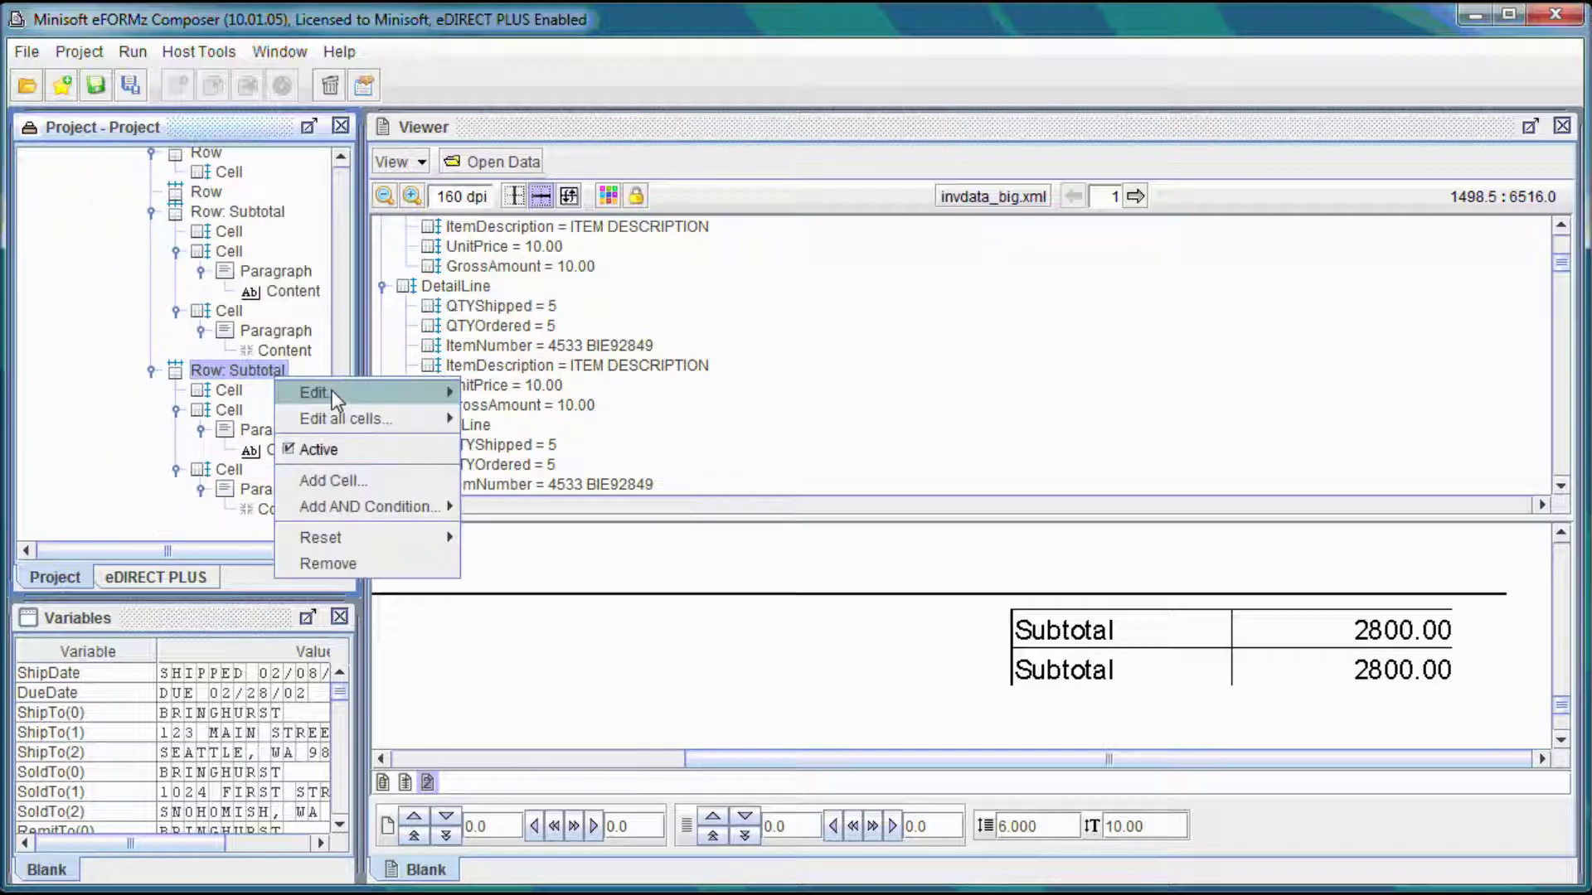
{"action": "mouse_move", "coordinate": [331, 390]}
{"action": "left_click", "coordinate": [480, 390]}
{"action": "left_click", "coordinate": [692, 239]}
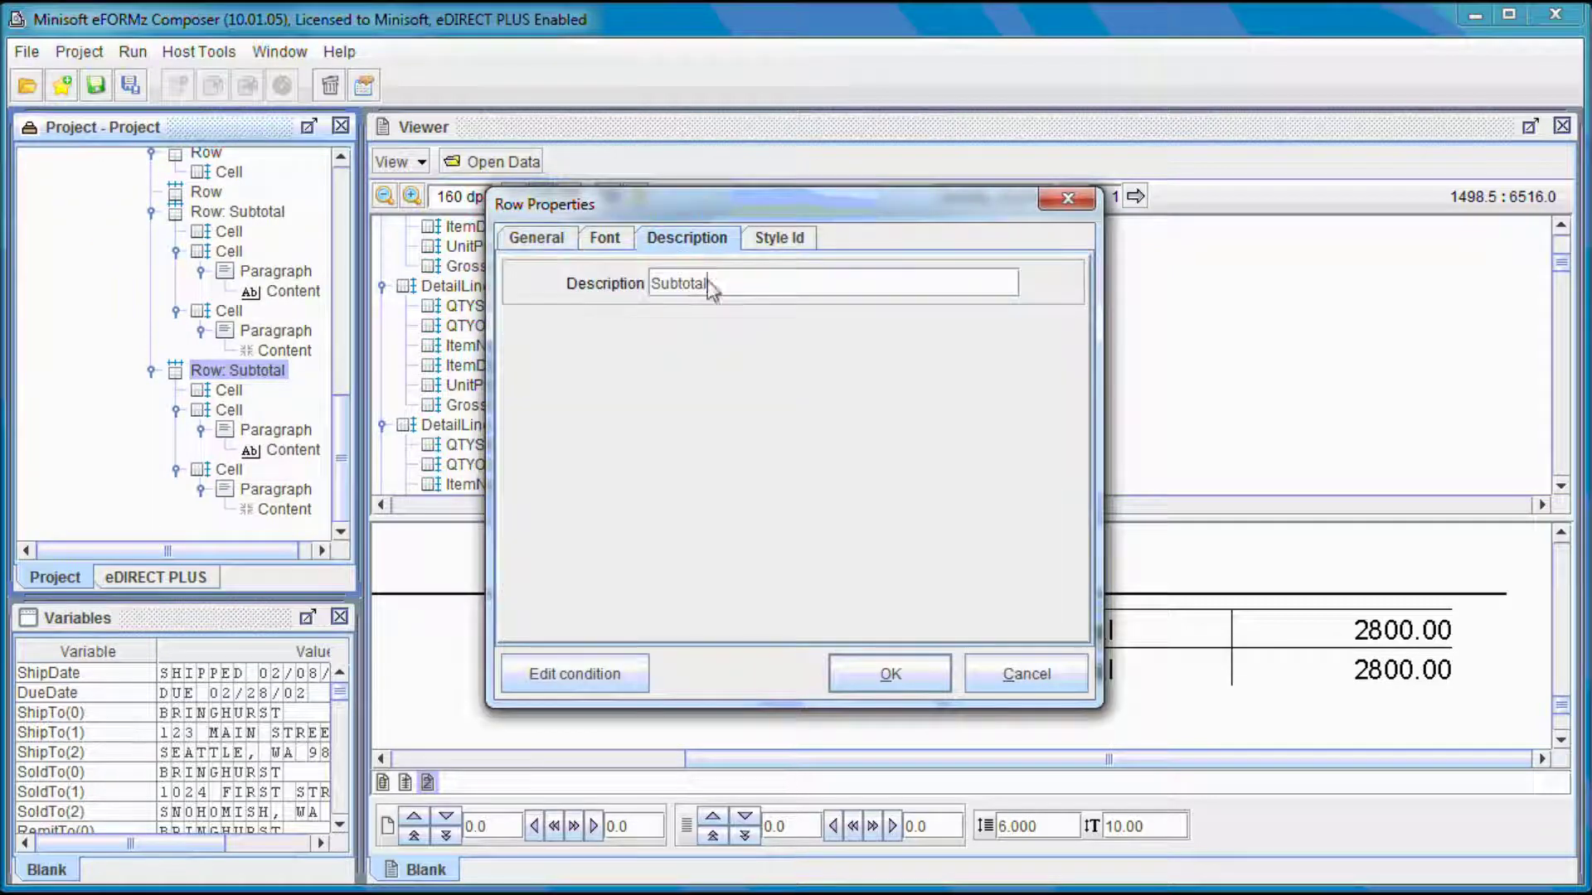
{"action": "left_click_drag", "start_coordinate": [672, 284], "coordinate": [643, 280]}
{"action": "key", "text": "BackSpace"}
{"action": "key", "text": "Caps_Lock"}
{"action": "type", "text": "T"}
{"action": "key", "text": "Caps_Lock"}
{"action": "left_click", "coordinate": [908, 683]}
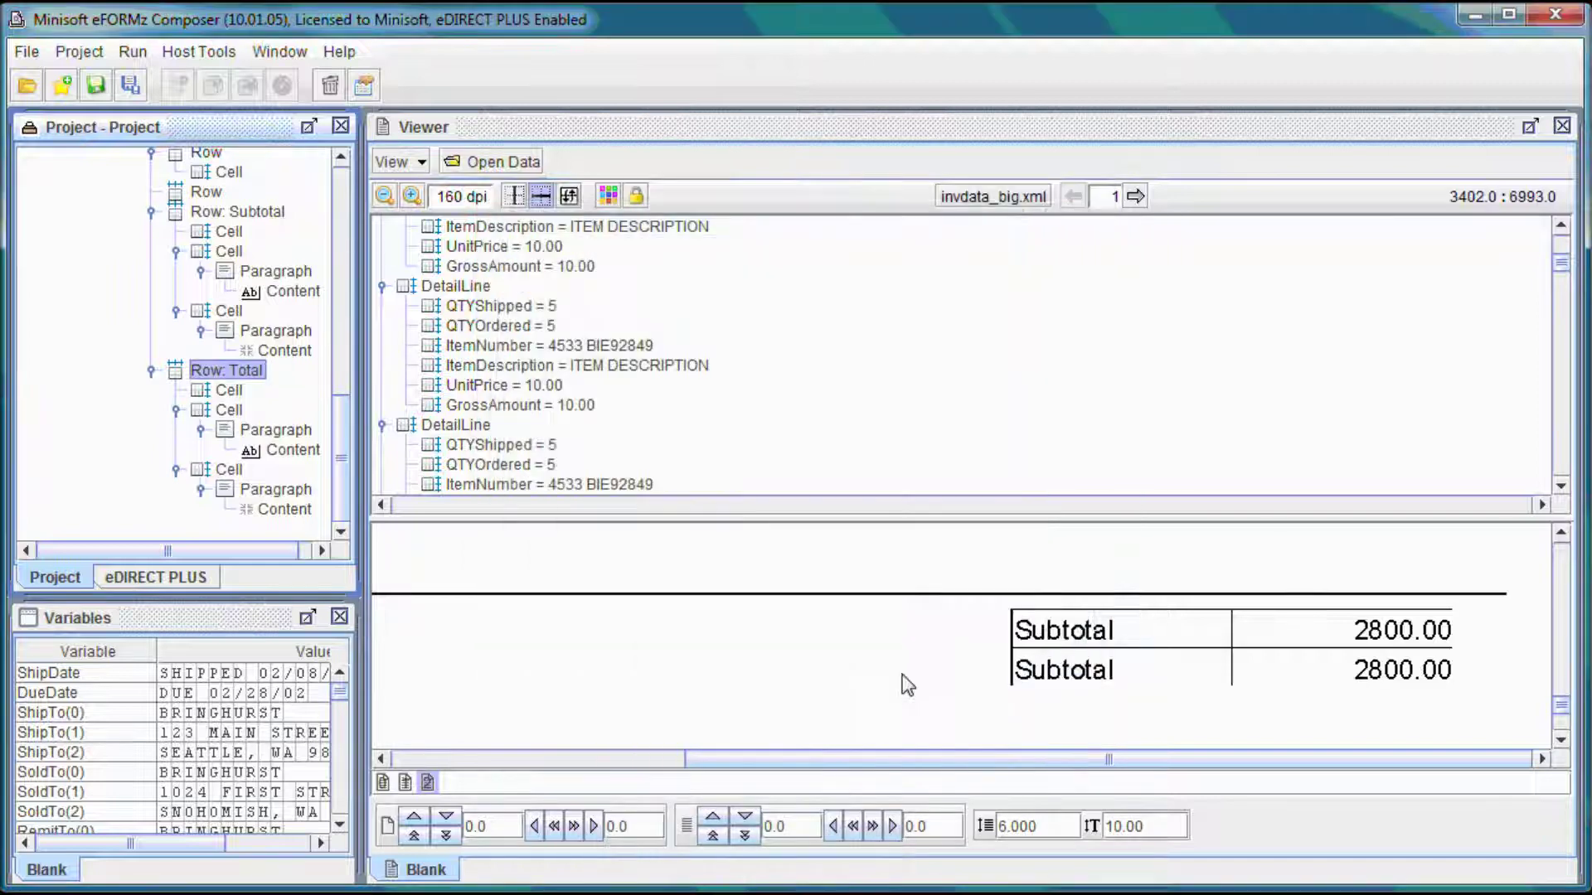
Change the label text in the Total row's second cell to "Total".
{"action": "right_click", "coordinate": [292, 454]}
{"action": "mouse_move", "coordinate": [429, 458]}
{"action": "left_click", "coordinate": [495, 458]}
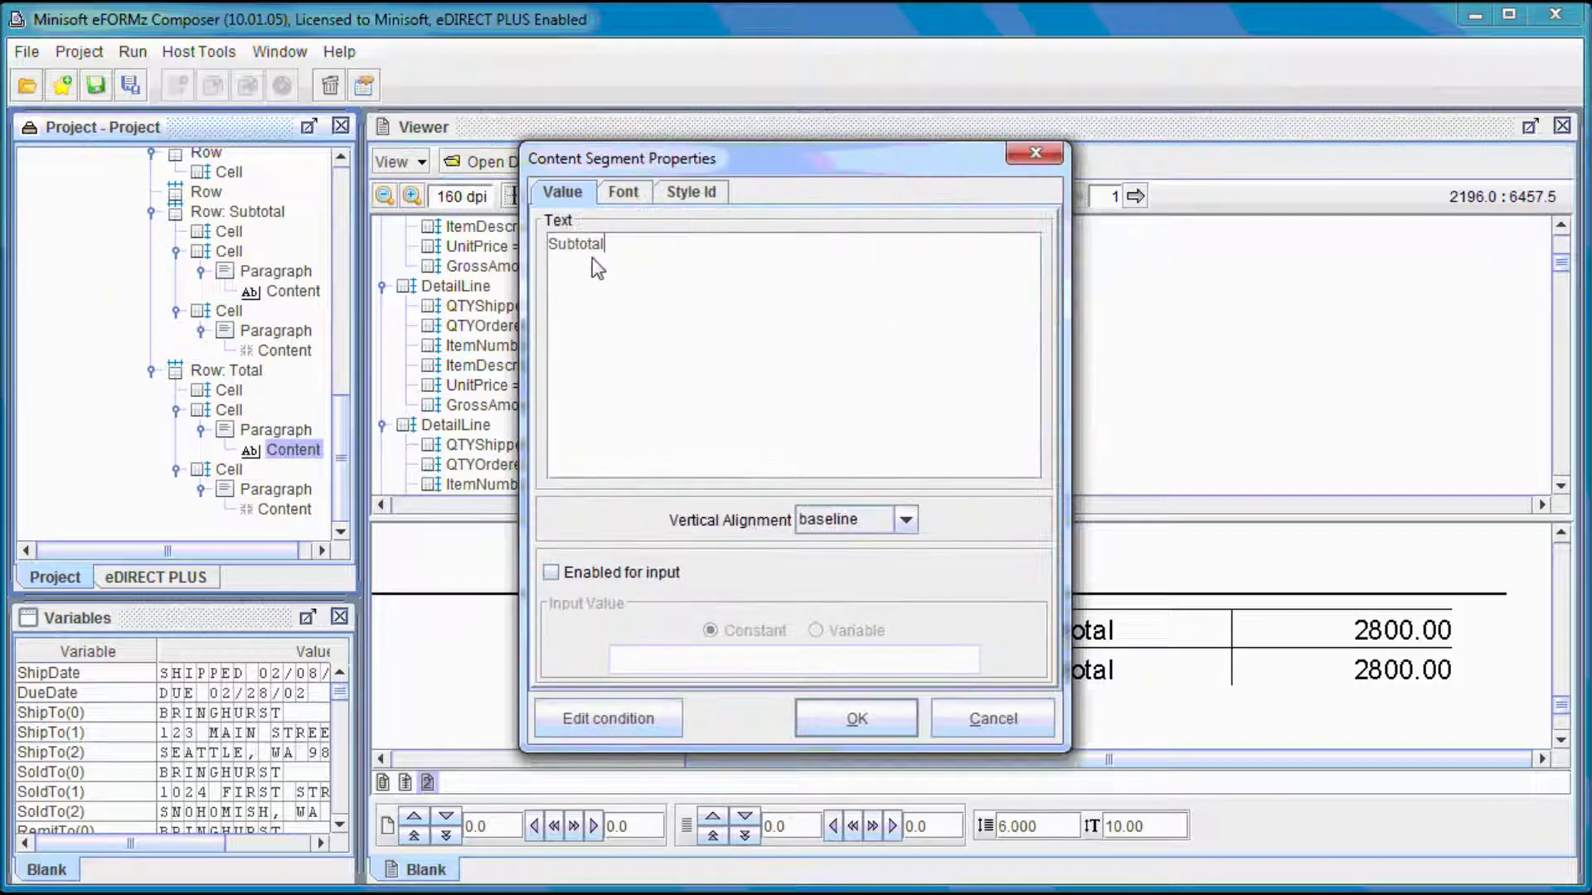
{"action": "left_click_drag", "start_coordinate": [577, 243], "coordinate": [534, 253]}
{"action": "key", "text": "Caps_Lock"}
{"action": "type", "text": "T"}
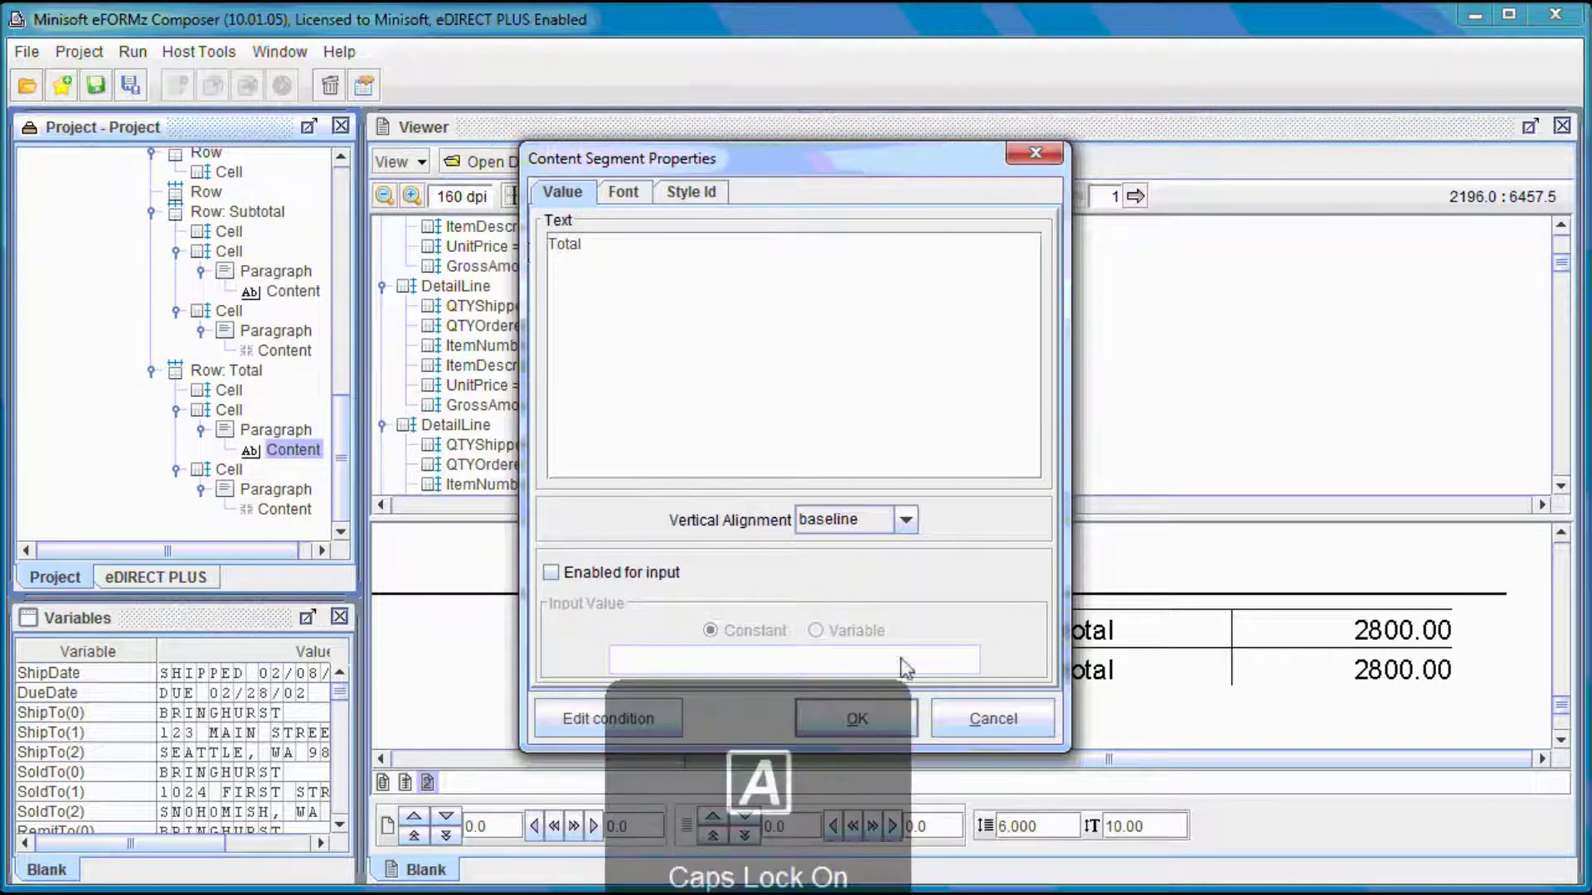
{"action": "left_click", "coordinate": [858, 716]}
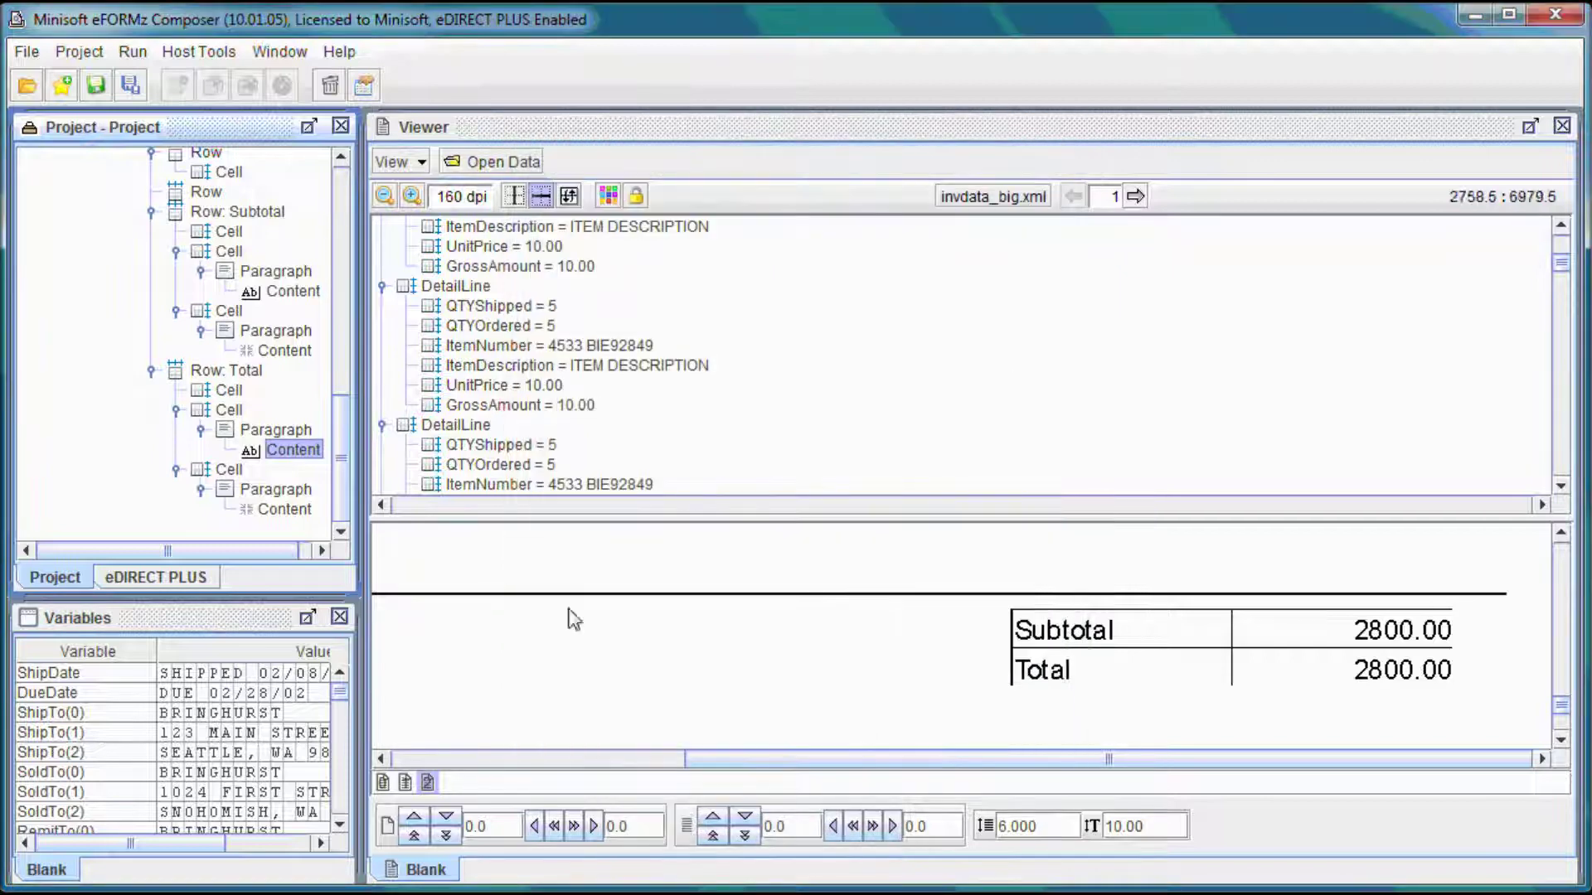
Give the Total row's second cell a medium gray background in place of the automatic color.
{"action": "right_click", "coordinate": [235, 410]}
{"action": "mouse_move", "coordinate": [377, 424]}
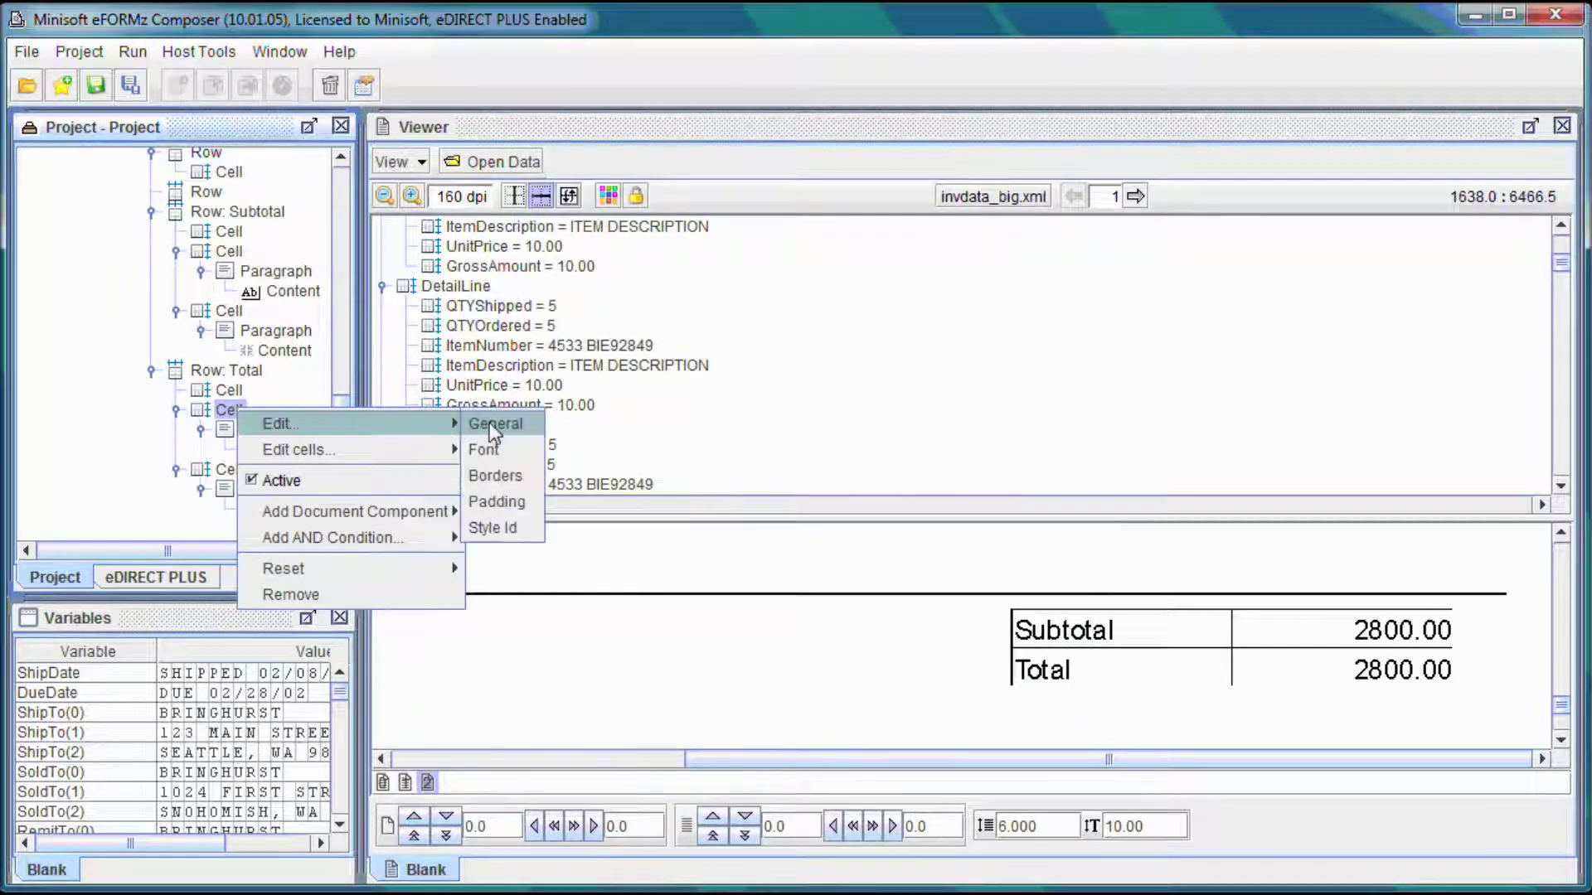
{"action": "left_click", "coordinate": [494, 424]}
{"action": "left_click", "coordinate": [728, 314]}
{"action": "left_click", "coordinate": [815, 310]}
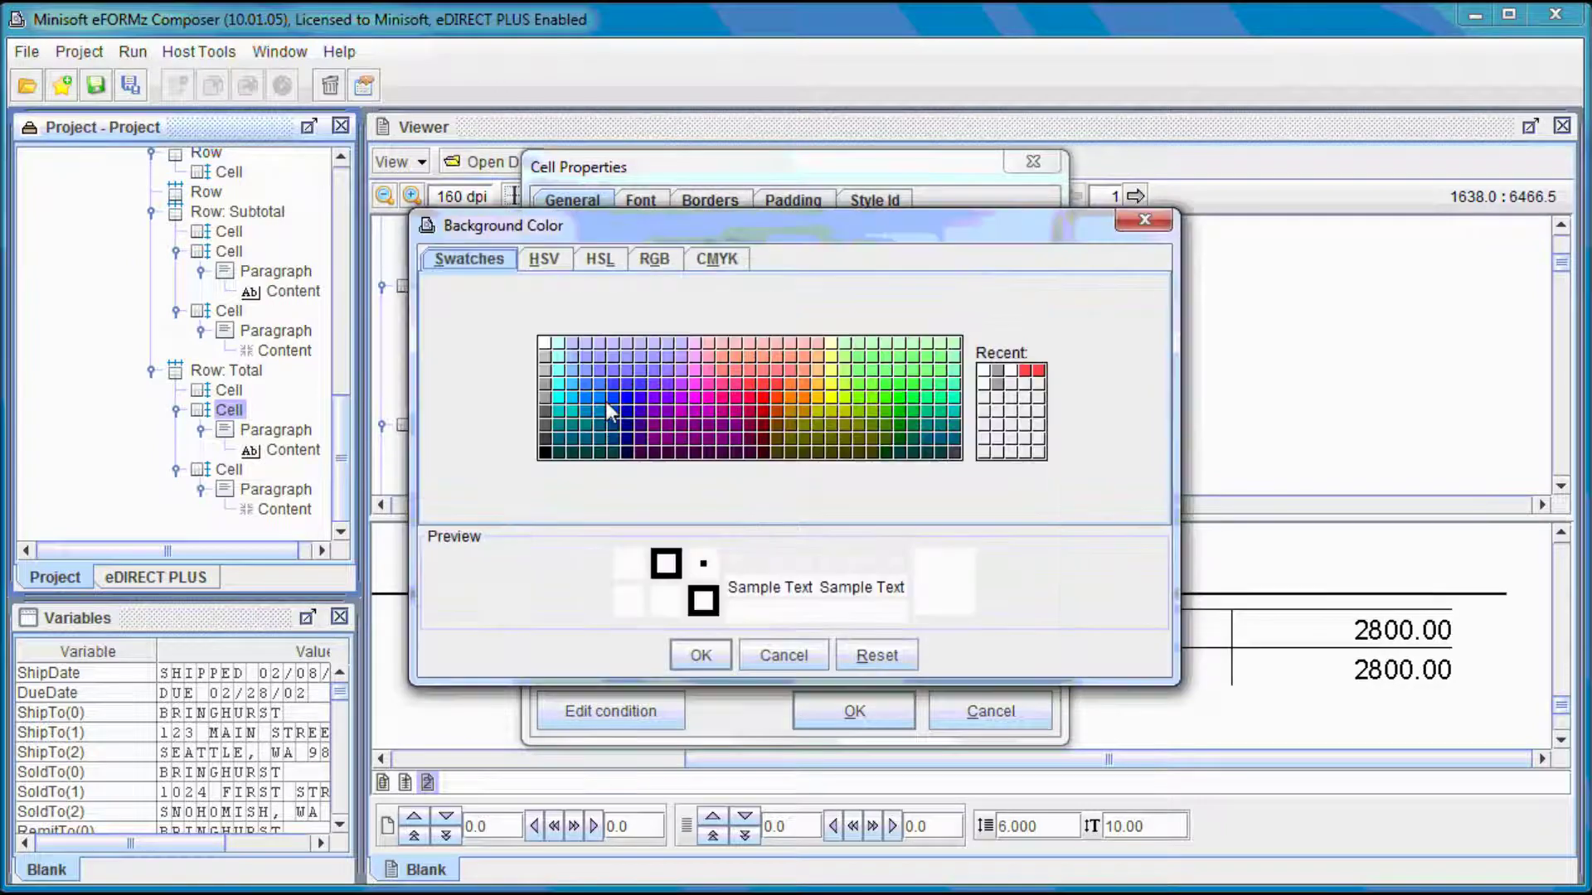
{"action": "left_click", "coordinate": [545, 386]}
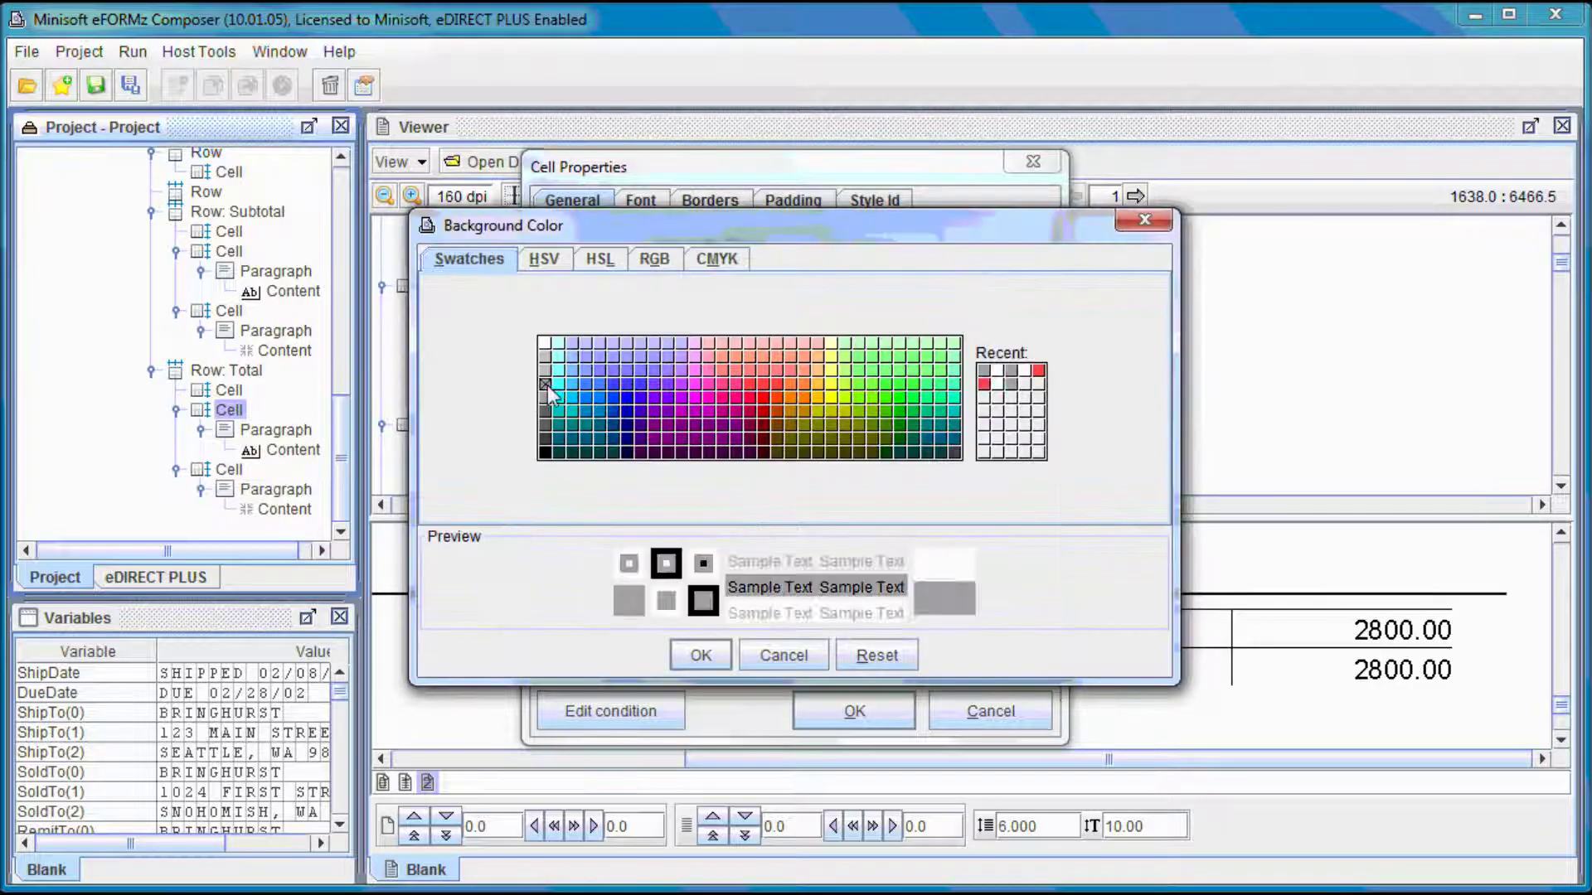
{"action": "left_click", "coordinate": [700, 655]}
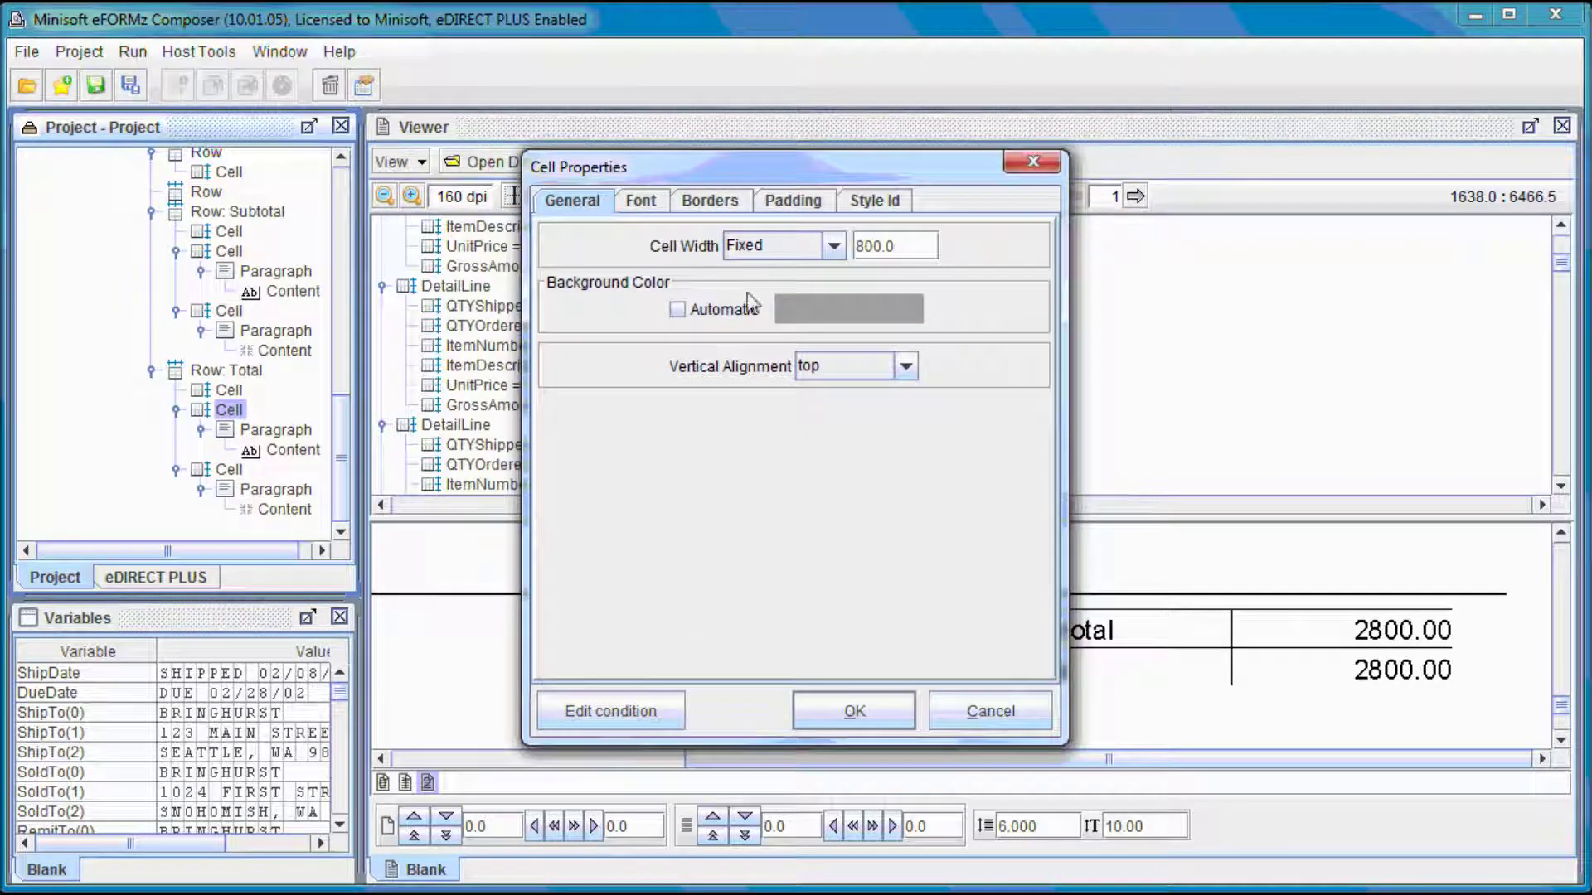
{"action": "left_click", "coordinate": [850, 706]}
Set the text color of the "Total" label to white instead of automatic.
{"action": "right_click", "coordinate": [306, 449]}
{"action": "mouse_move", "coordinate": [365, 464]}
{"action": "left_click", "coordinate": [498, 488]}
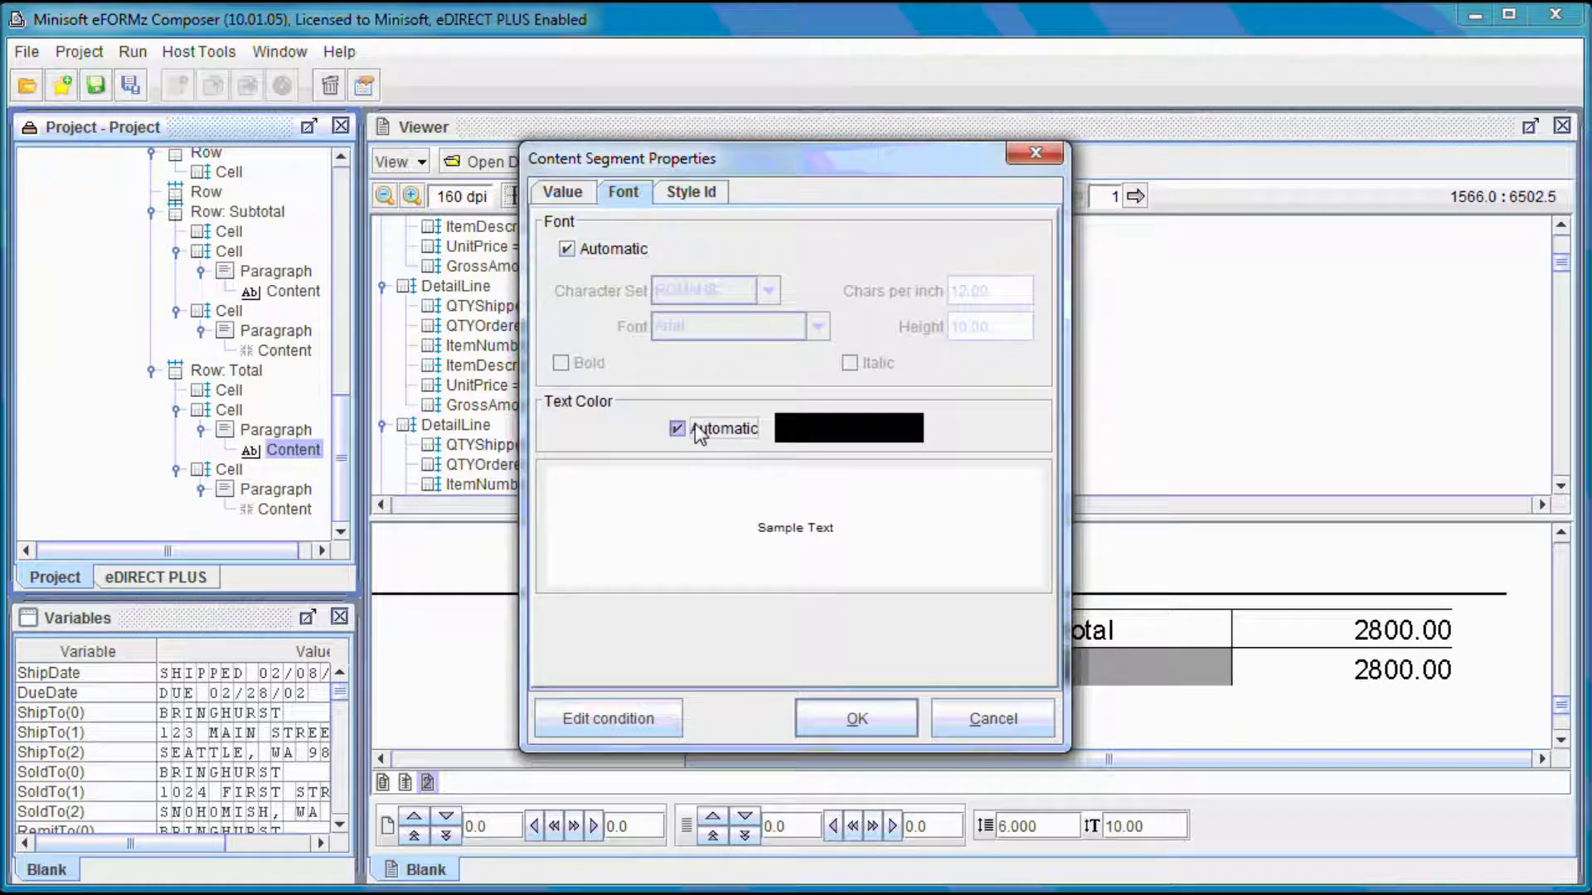
{"action": "left_click", "coordinate": [679, 428]}
{"action": "left_click", "coordinate": [782, 429]}
{"action": "left_click", "coordinate": [546, 342]}
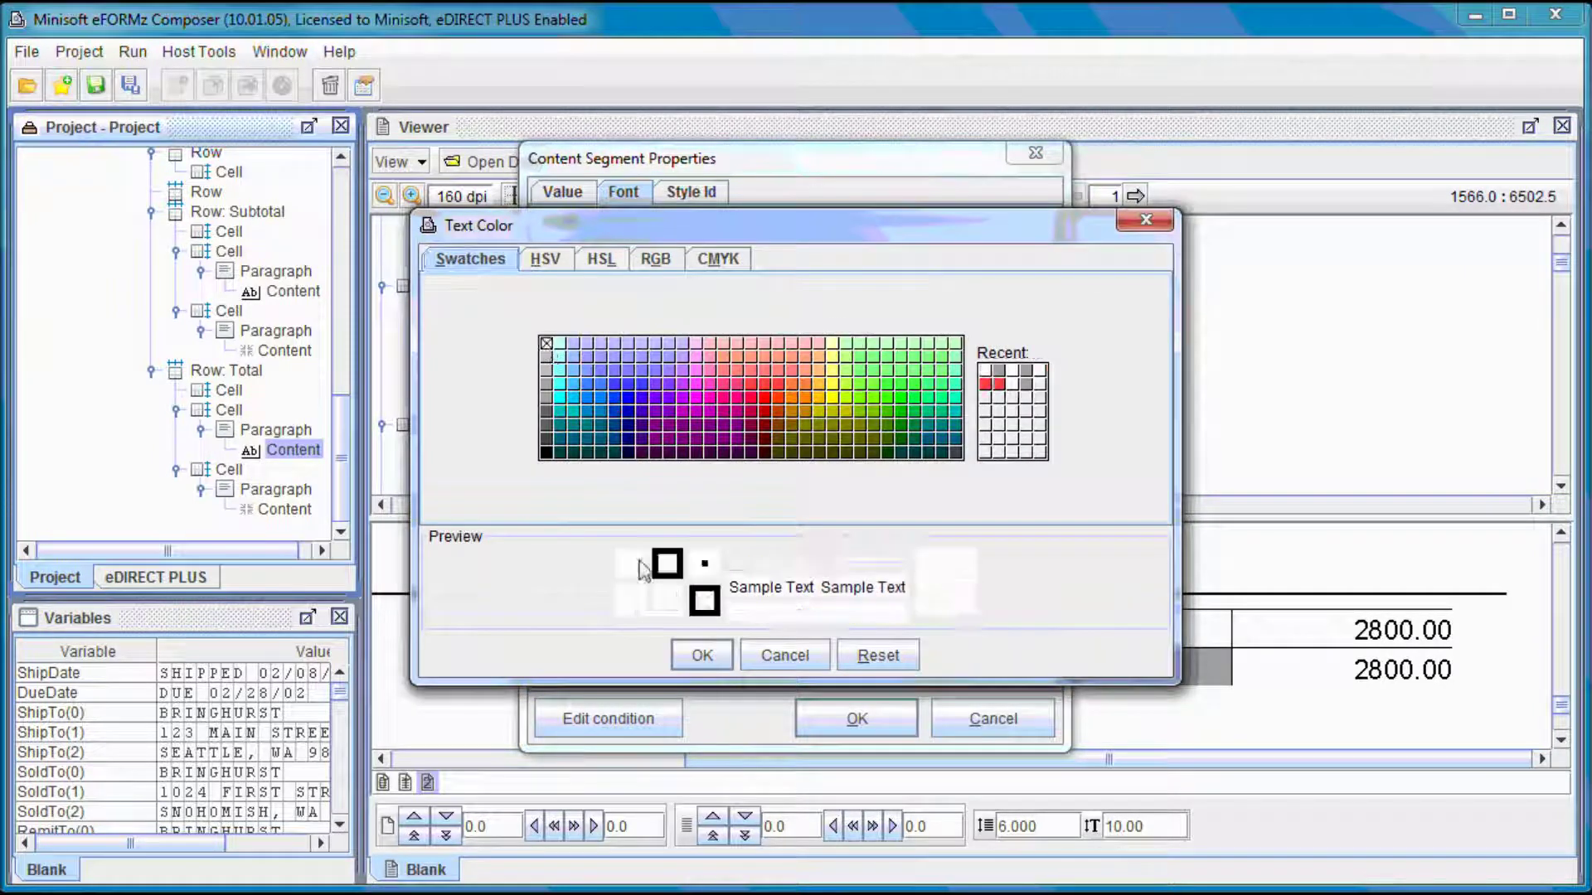
{"action": "left_click", "coordinate": [702, 655]}
{"action": "left_click", "coordinate": [858, 720]}
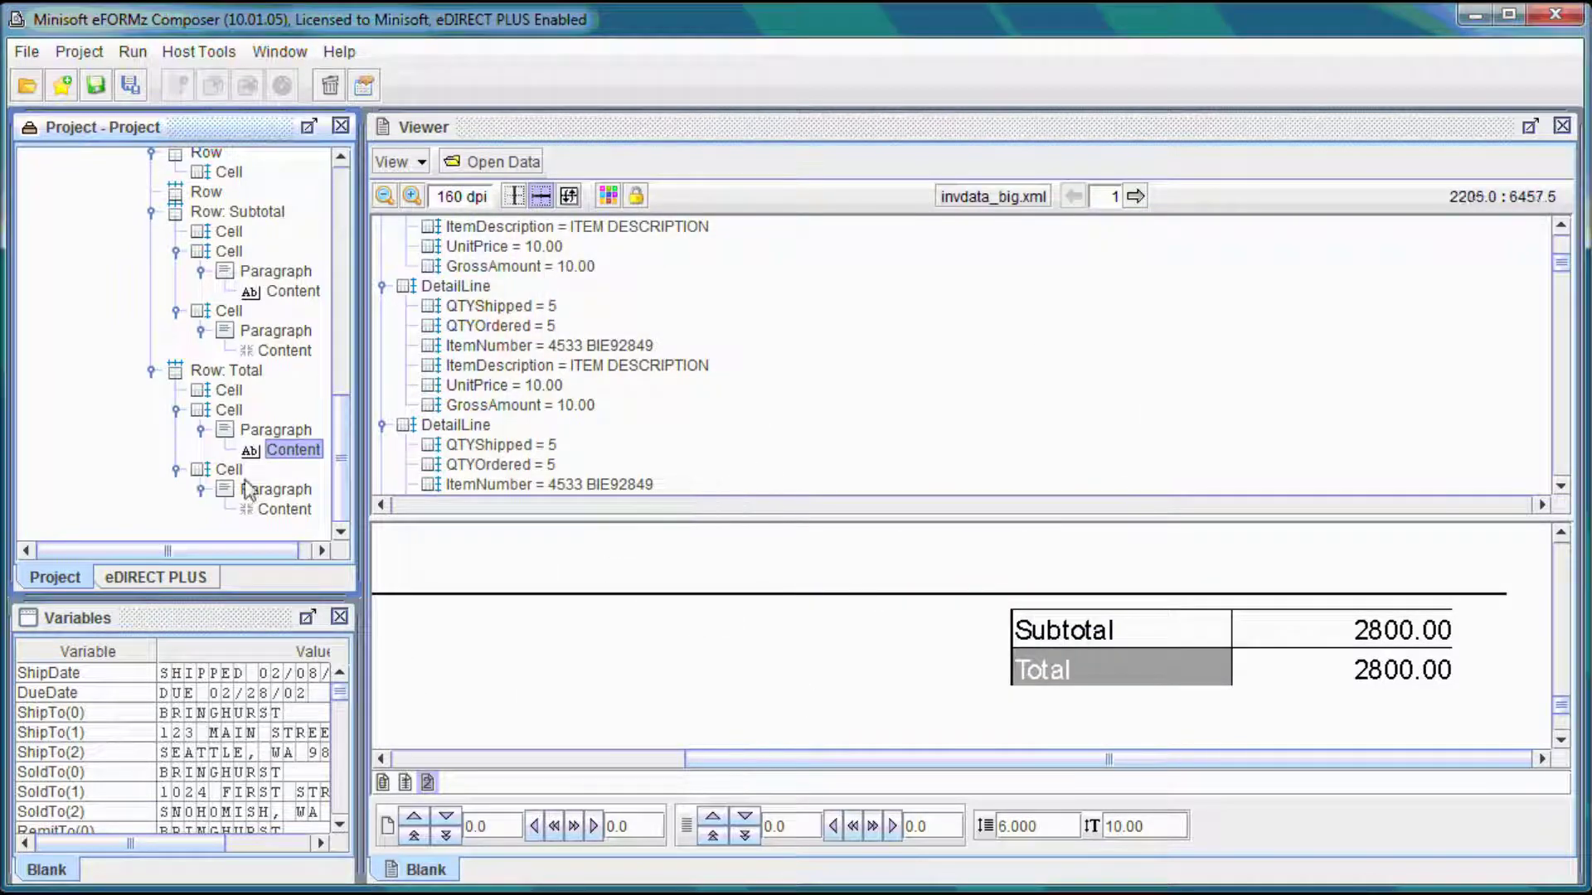
Switch the value content in the Total row's third cell to the Total variable.
{"action": "right_click", "coordinate": [282, 509]}
{"action": "mouse_move", "coordinate": [335, 515]}
{"action": "left_click", "coordinate": [475, 524]}
{"action": "left_click", "coordinate": [789, 284]}
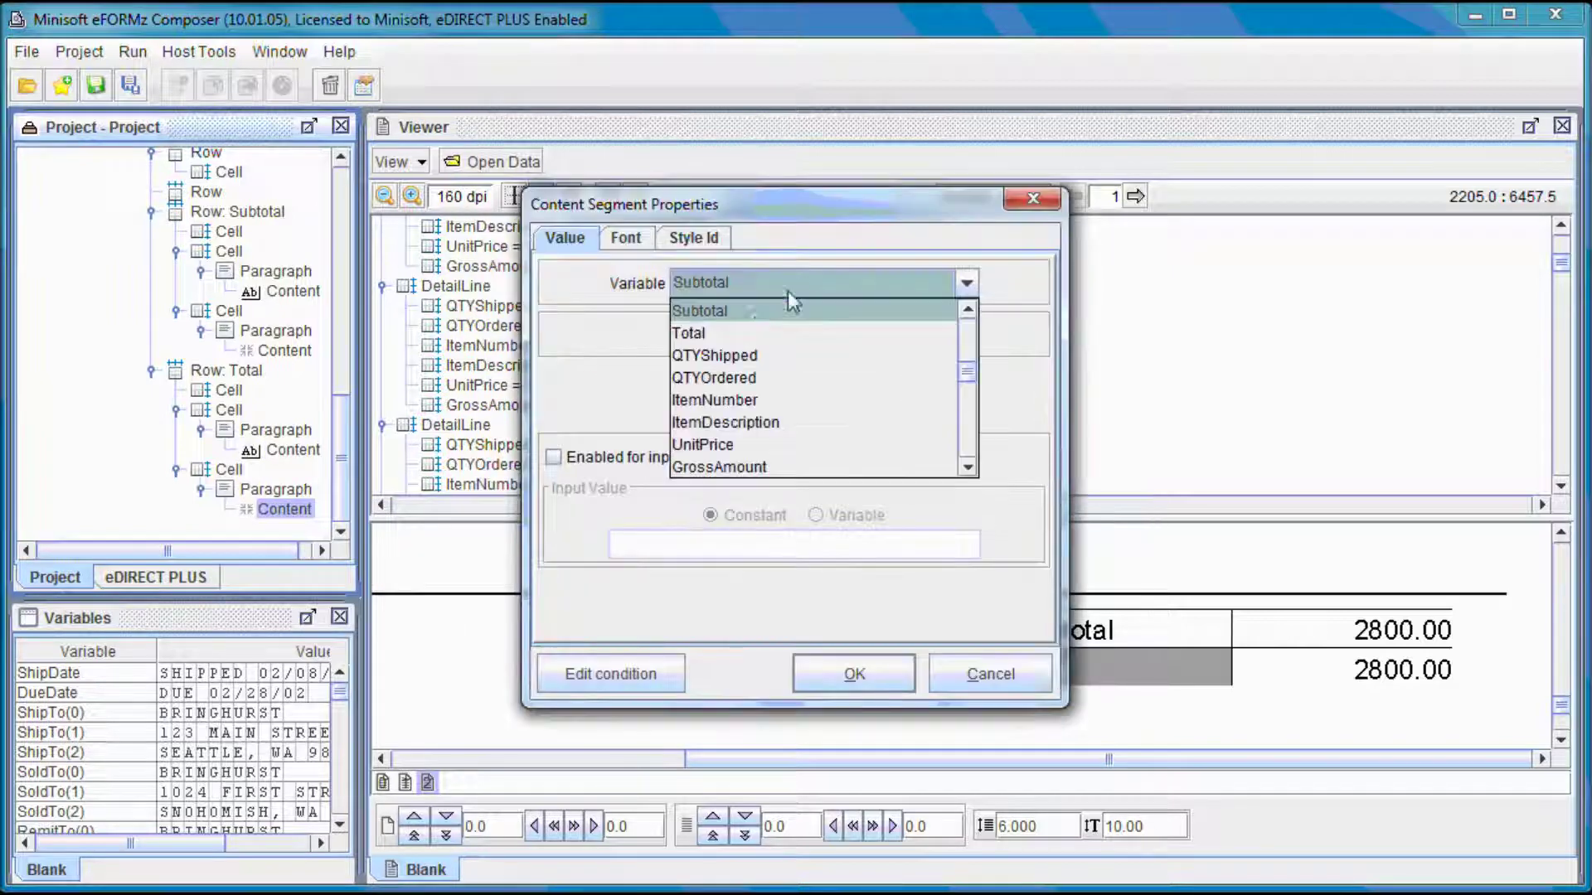
{"action": "left_click", "coordinate": [715, 331]}
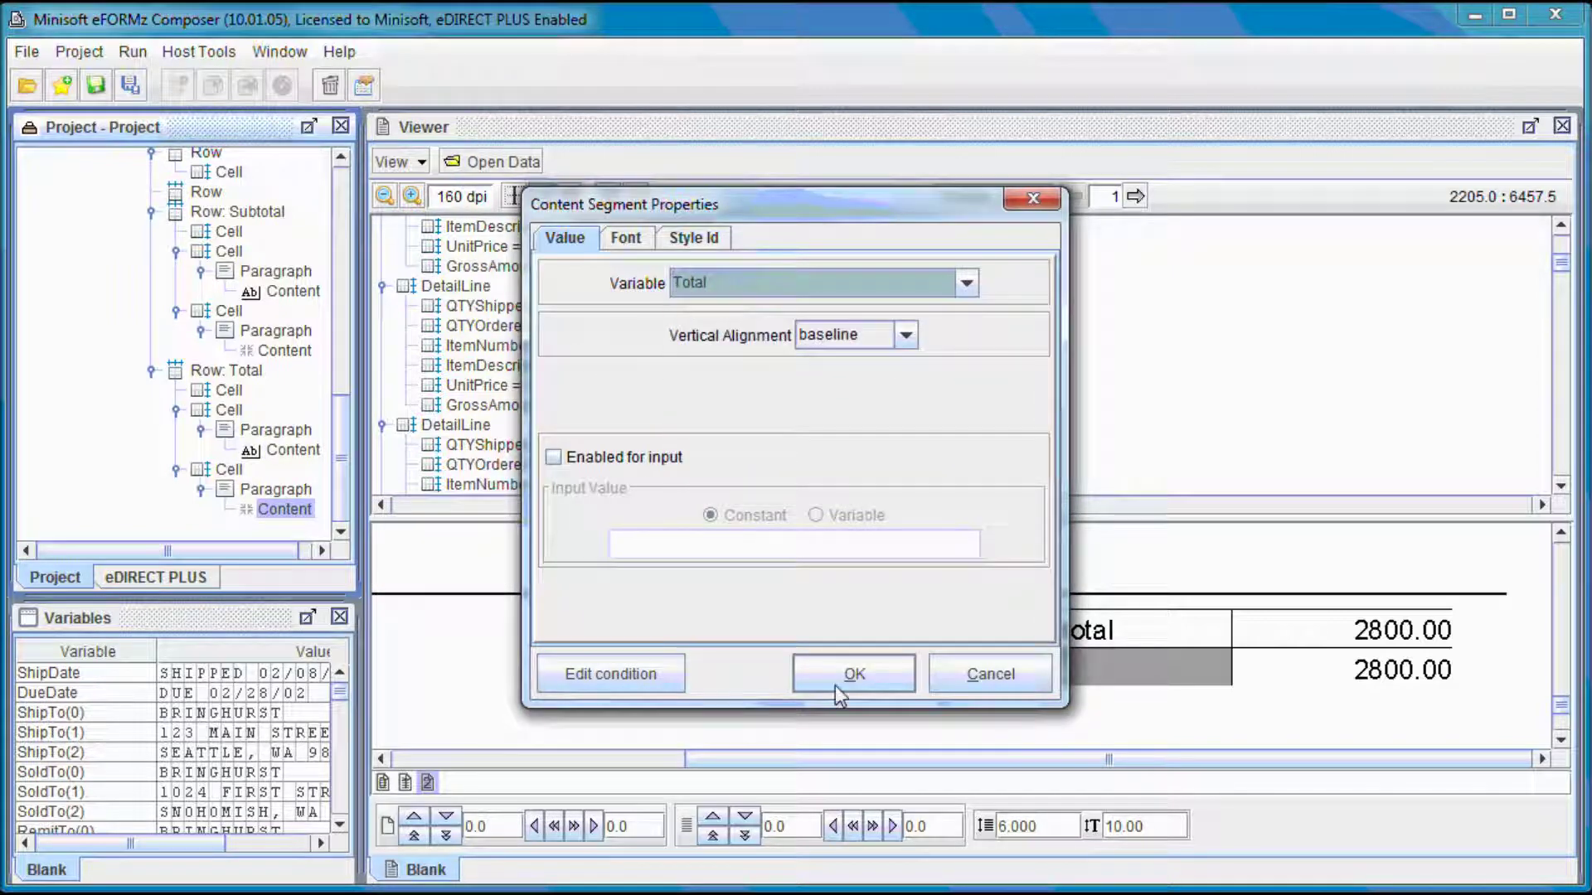
{"action": "left_click", "coordinate": [834, 685]}
Add a solid bottom border with thickness 5 to the Total row's third cell.
{"action": "right_click", "coordinate": [228, 469]}
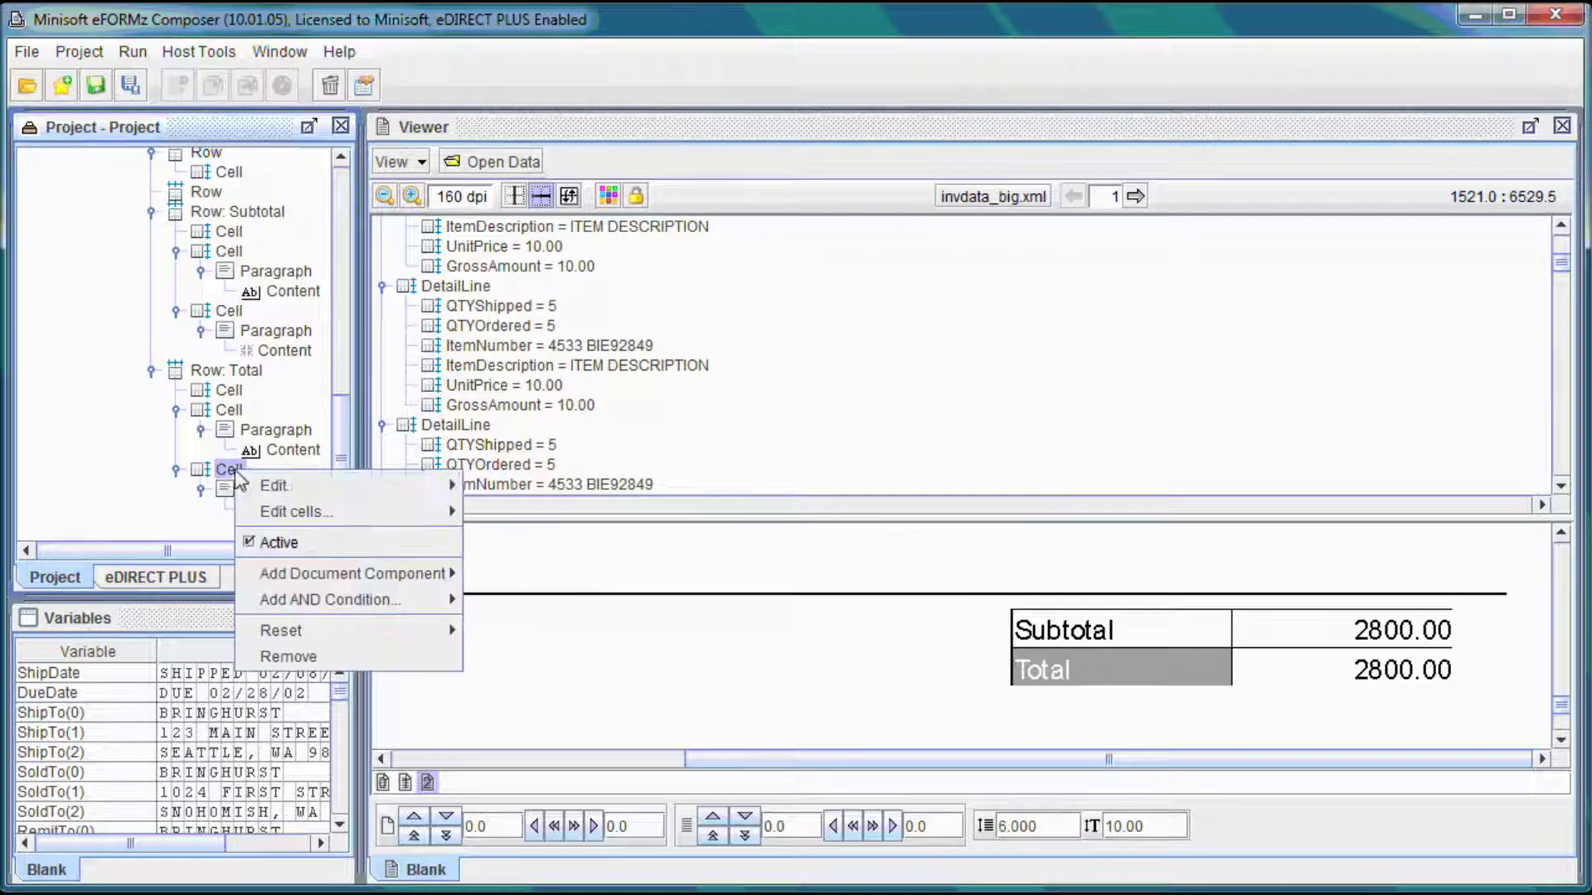
{"action": "mouse_move", "coordinate": [414, 486]}
{"action": "left_click", "coordinate": [475, 495]}
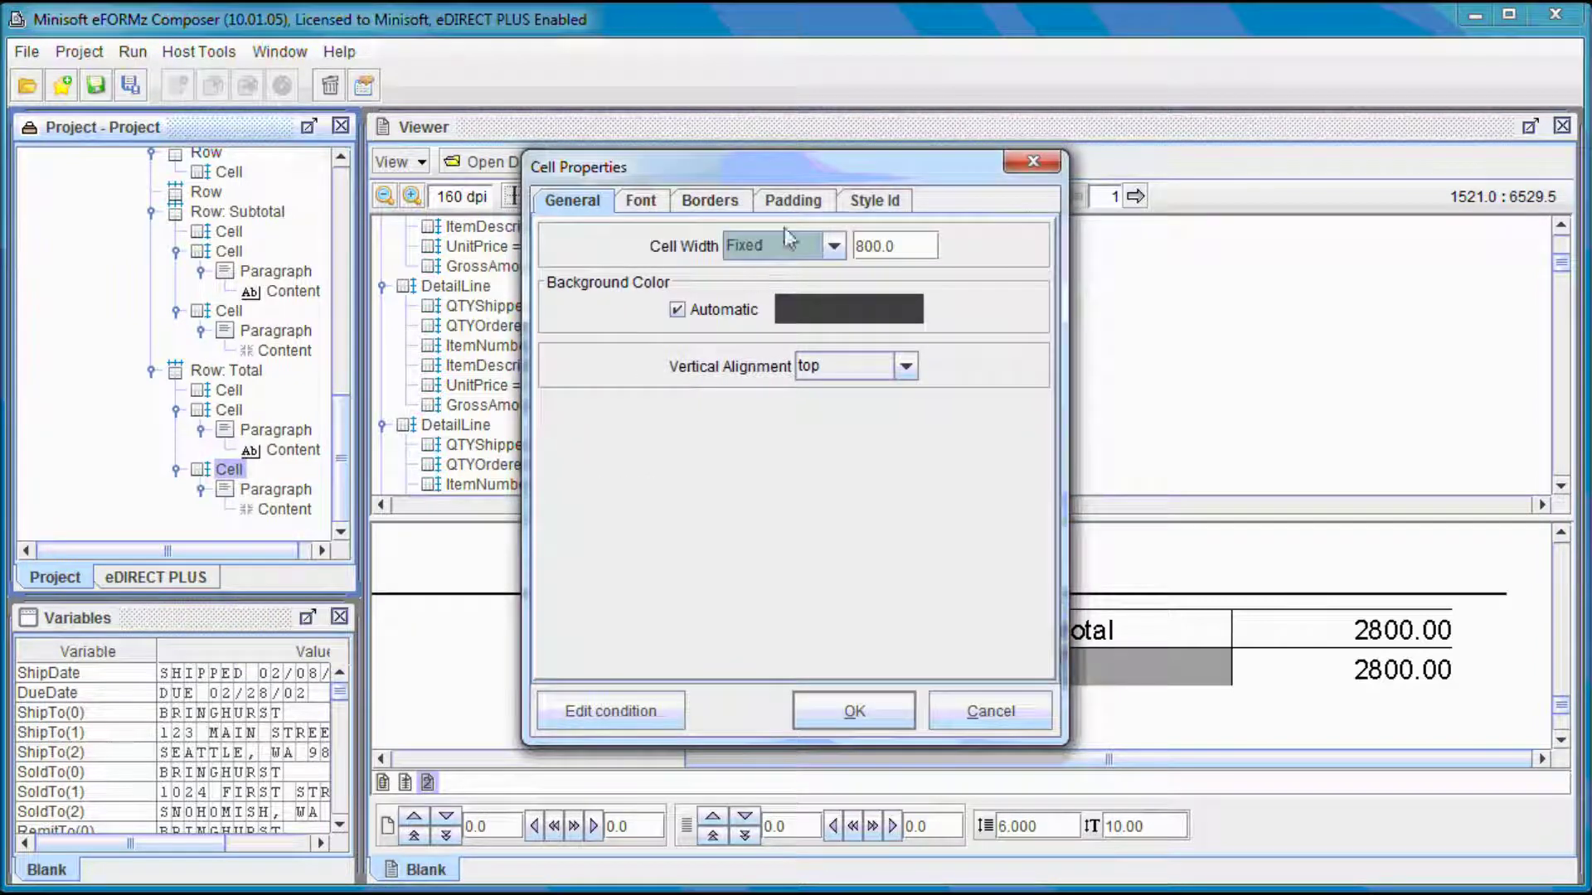
{"action": "left_click", "coordinate": [733, 204]}
{"action": "left_click", "coordinate": [802, 475]}
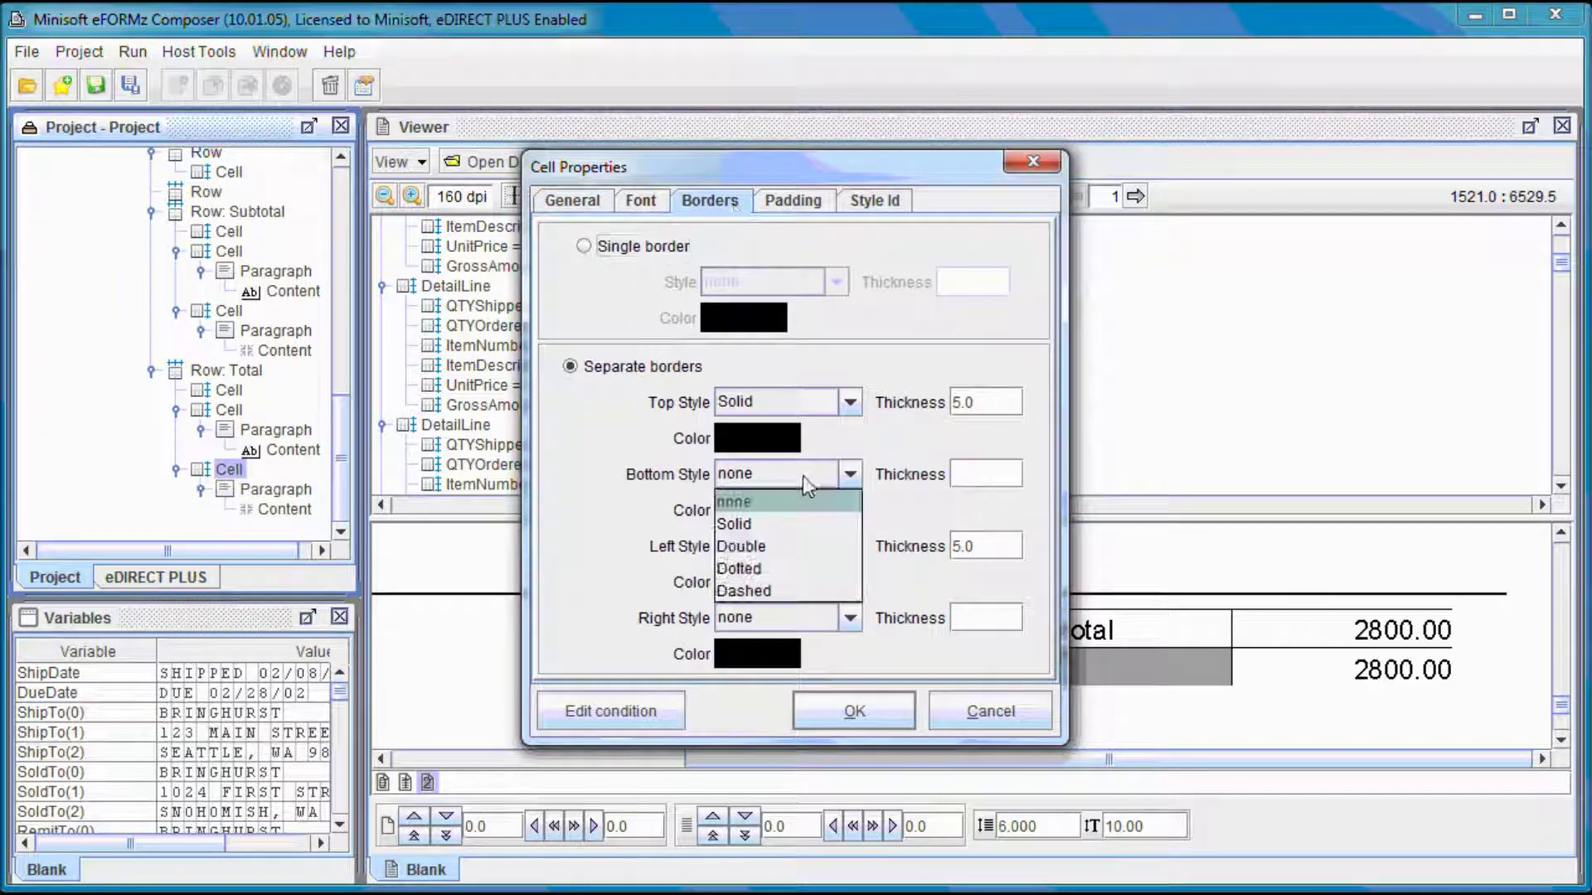
{"action": "left_click", "coordinate": [768, 518]}
{"action": "left_click", "coordinate": [986, 474]}
{"action": "type", "text": "5"}
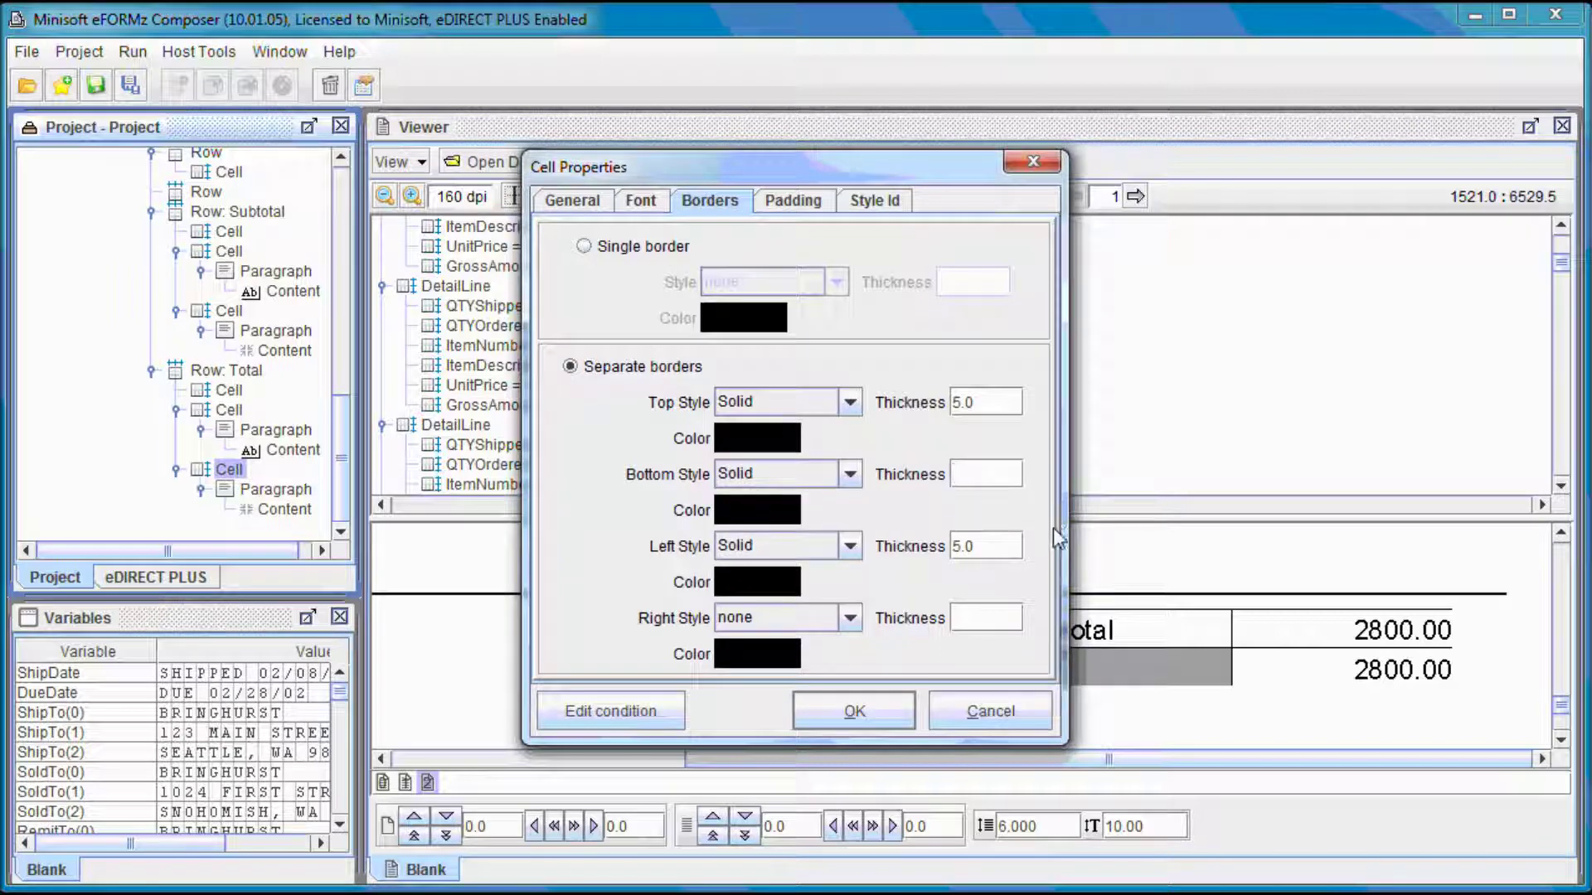
{"action": "left_click", "coordinate": [854, 711]}
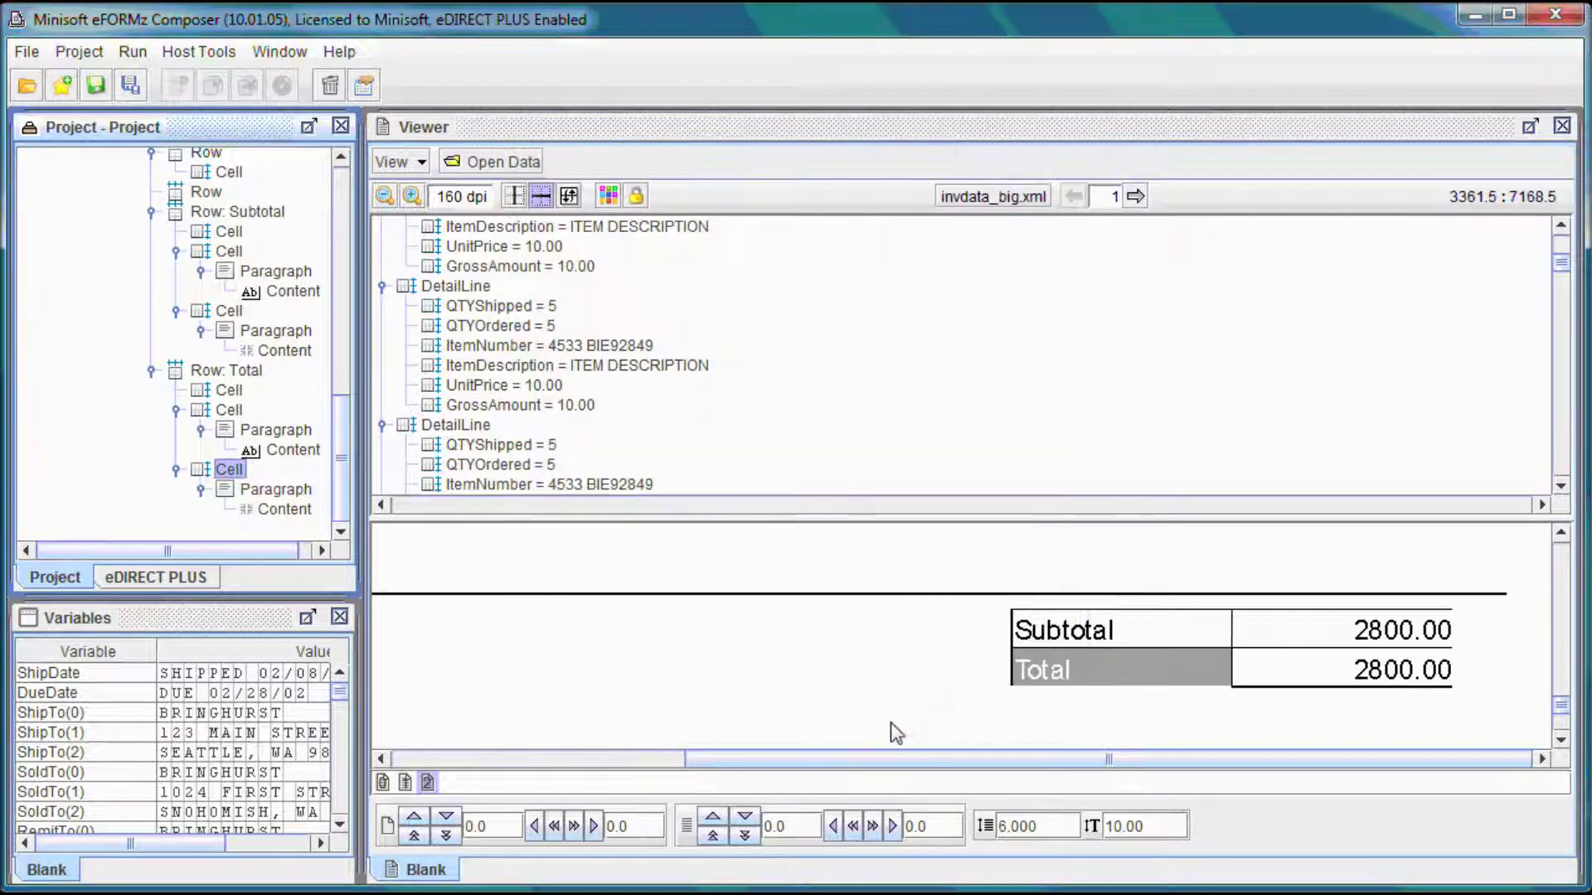
Add a solid bottom border with thickness 5 to the Total row's second cell.
{"action": "right_click", "coordinate": [224, 411]}
{"action": "mouse_move", "coordinate": [355, 423]}
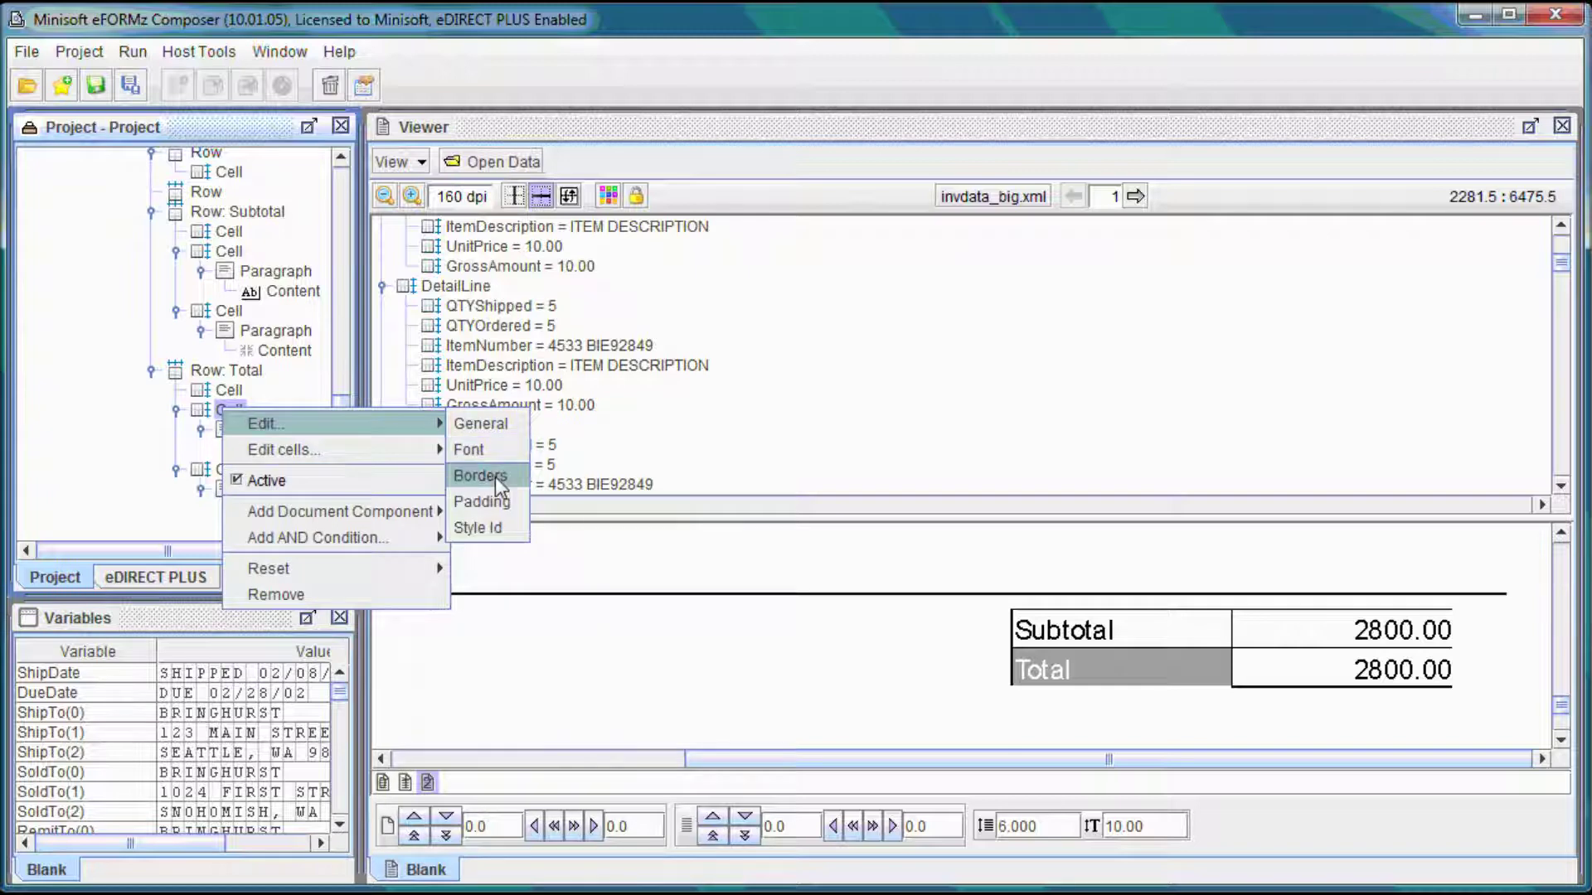
{"action": "left_click", "coordinate": [489, 474]}
{"action": "left_click", "coordinate": [816, 476]}
{"action": "left_click", "coordinate": [769, 512]}
{"action": "left_click", "coordinate": [962, 474]}
{"action": "type", "text": "5"}
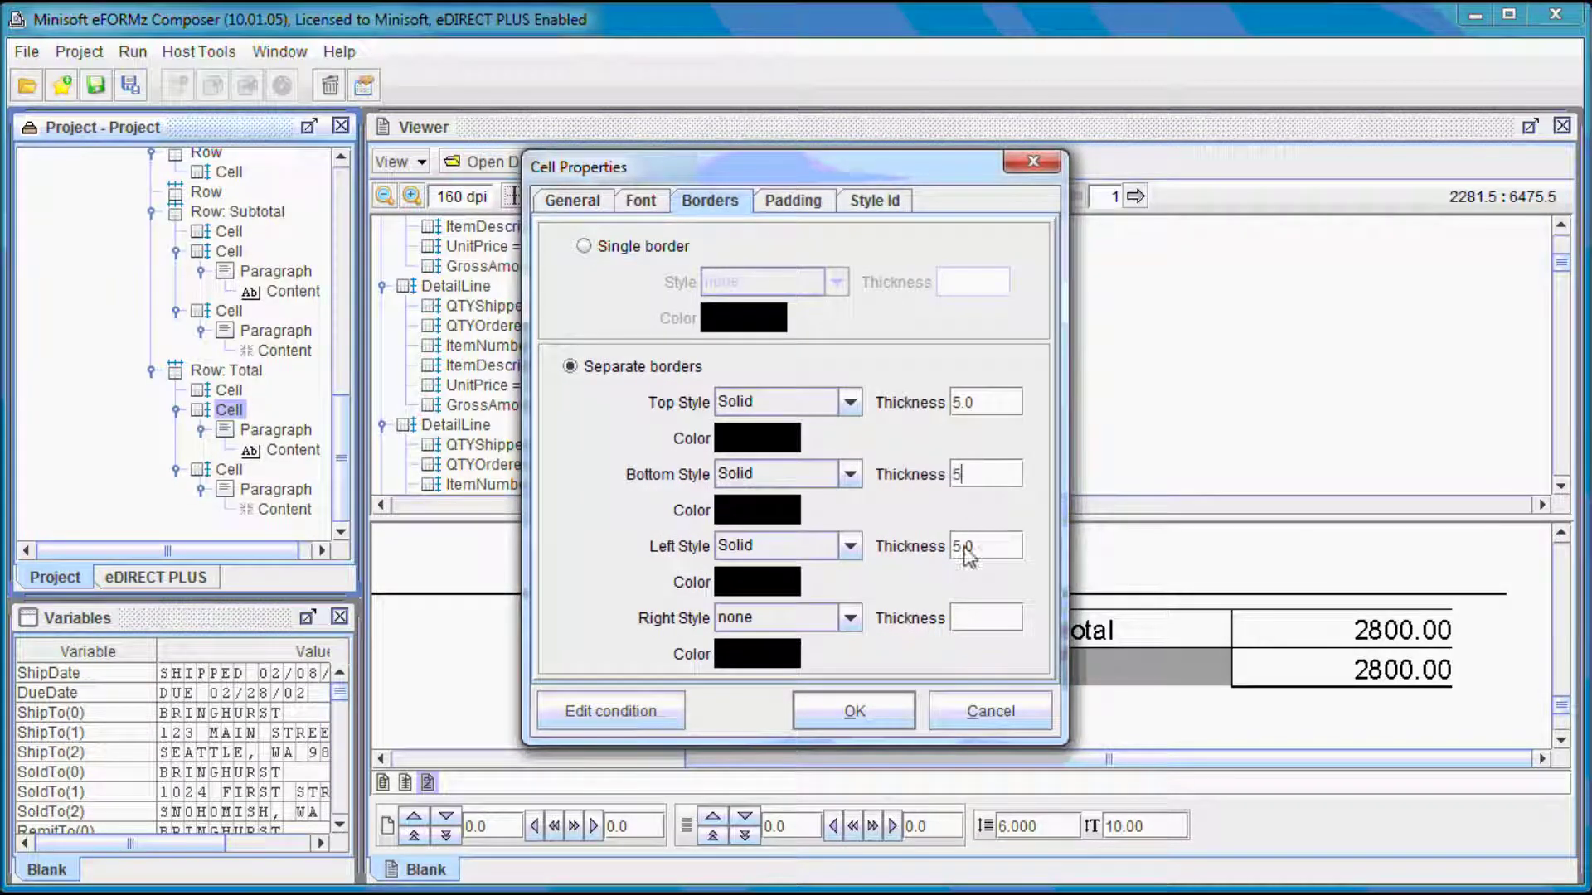
{"action": "left_click", "coordinate": [867, 725]}
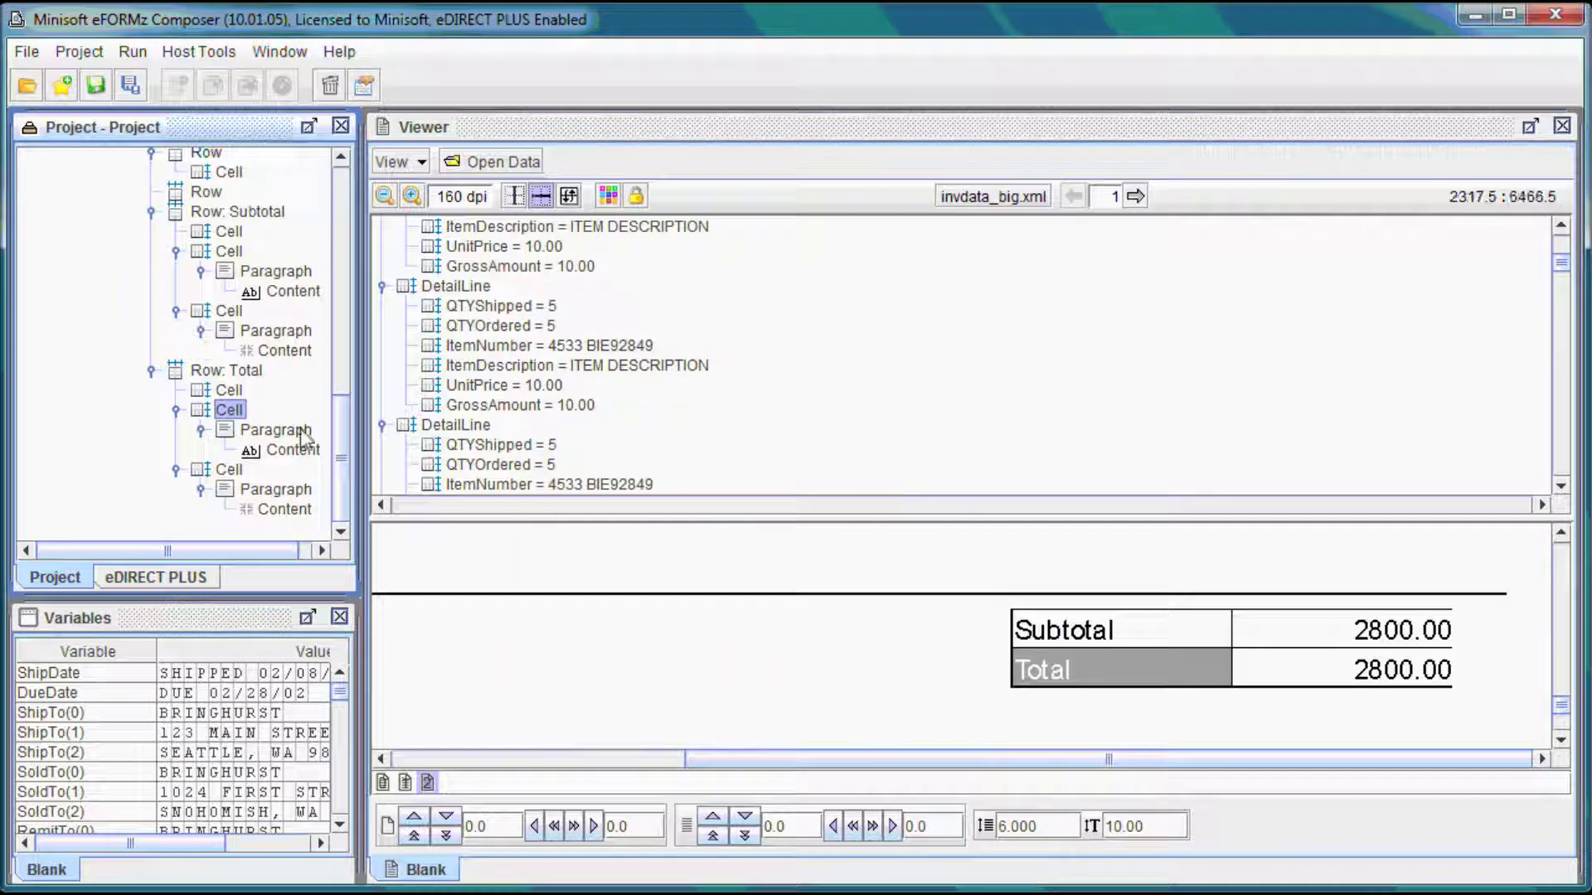
Add a solid right border with thickness 5 to the Total row's third cell.
{"action": "right_click", "coordinate": [246, 480]}
{"action": "mouse_move", "coordinate": [321, 501]}
{"action": "left_click", "coordinate": [497, 529]}
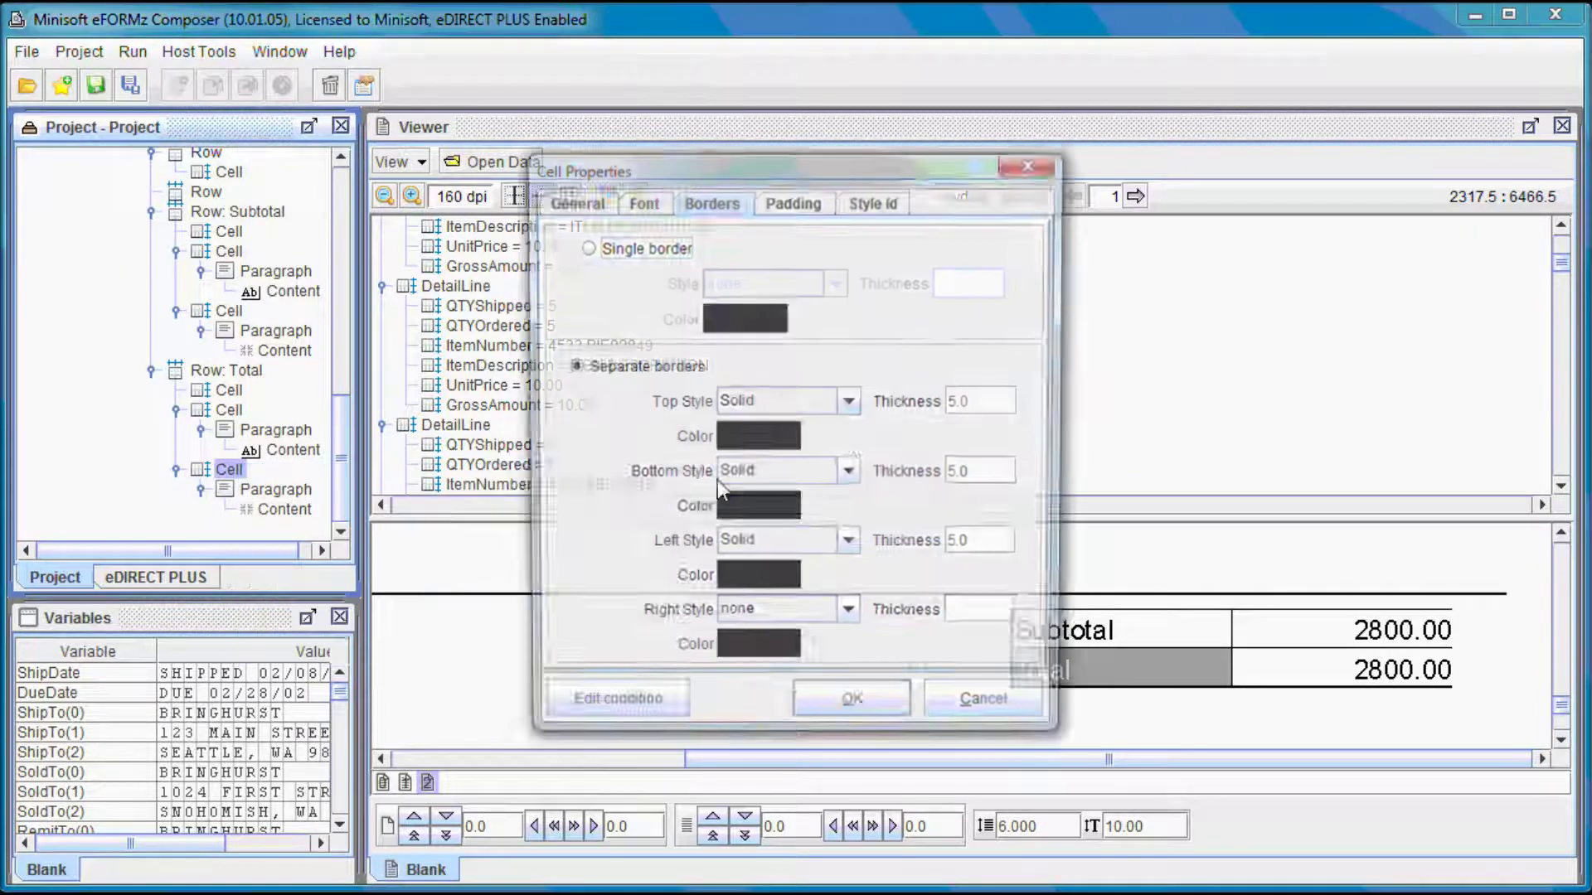
{"action": "left_click", "coordinate": [797, 618]}
{"action": "left_click", "coordinate": [792, 668]}
{"action": "left_click", "coordinate": [993, 630]}
{"action": "type", "text": "5"}
{"action": "left_click", "coordinate": [905, 701]}
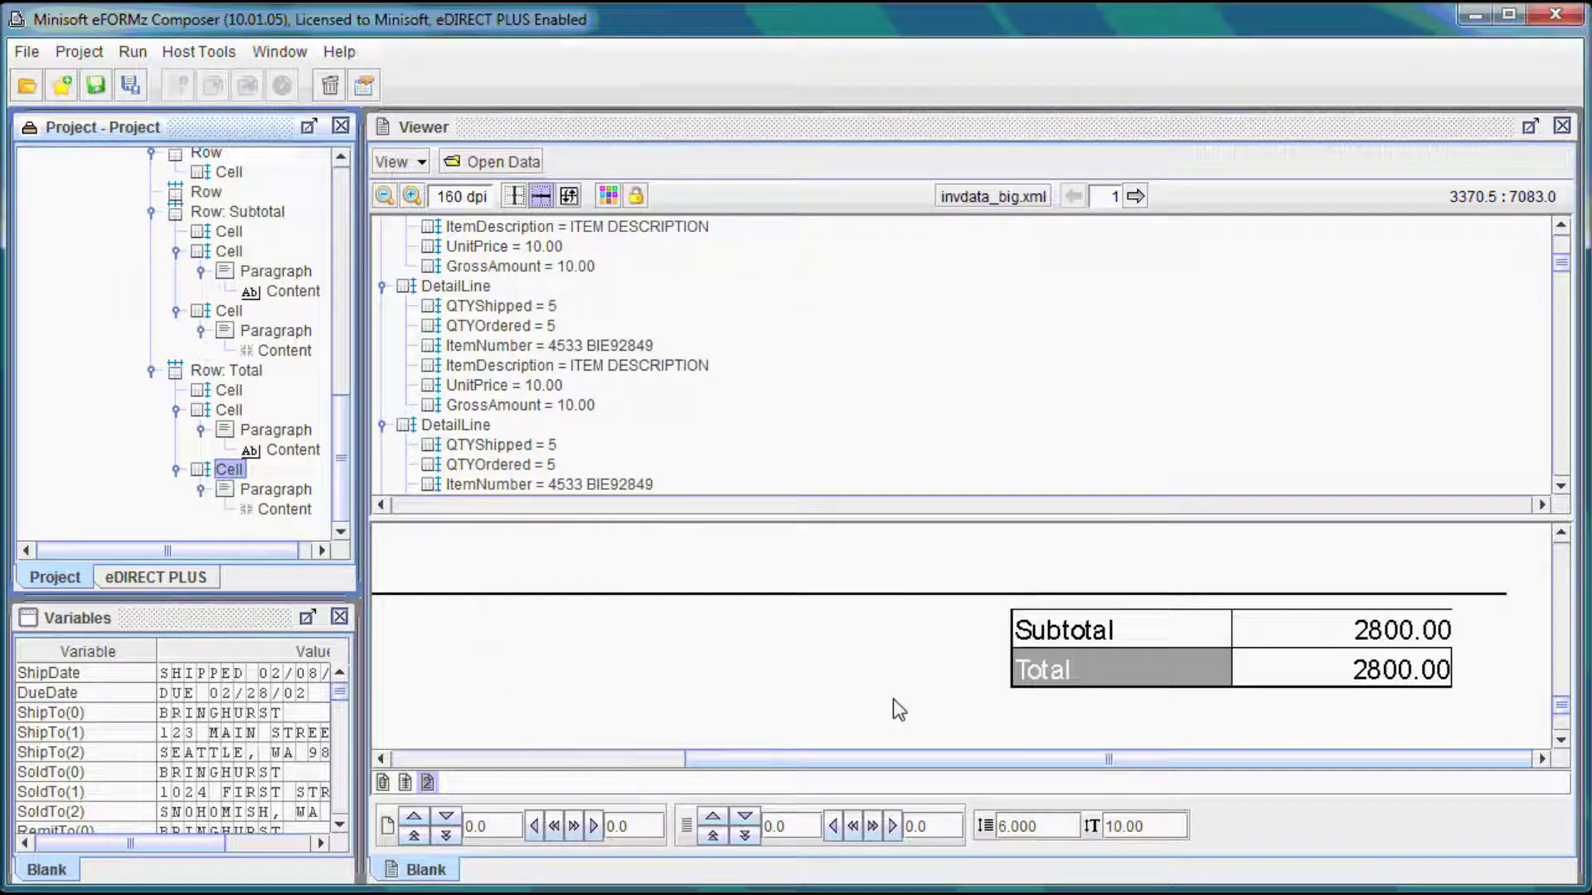
Add a solid right border with thickness 5 to the Subtotal row's third cell.
{"action": "right_click", "coordinate": [234, 312]}
{"action": "mouse_move", "coordinate": [348, 327]}
{"action": "left_click", "coordinate": [489, 379]}
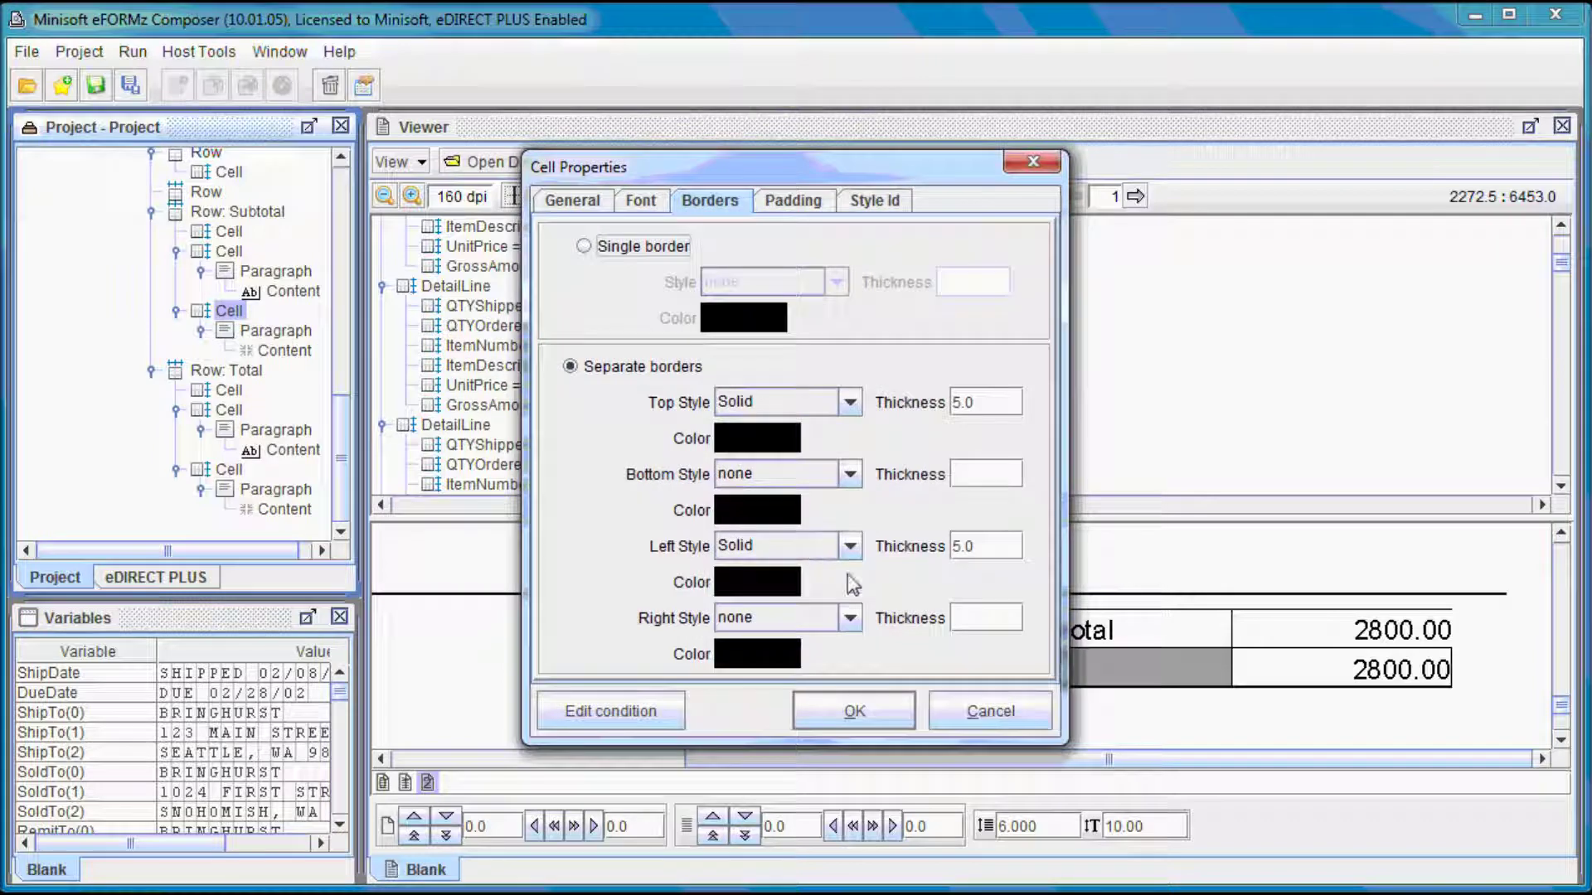
{"action": "left_click", "coordinate": [850, 618]}
{"action": "left_click", "coordinate": [759, 665]}
{"action": "left_click", "coordinate": [955, 626]}
{"action": "type", "text": "5"}
{"action": "left_click", "coordinate": [855, 710]}
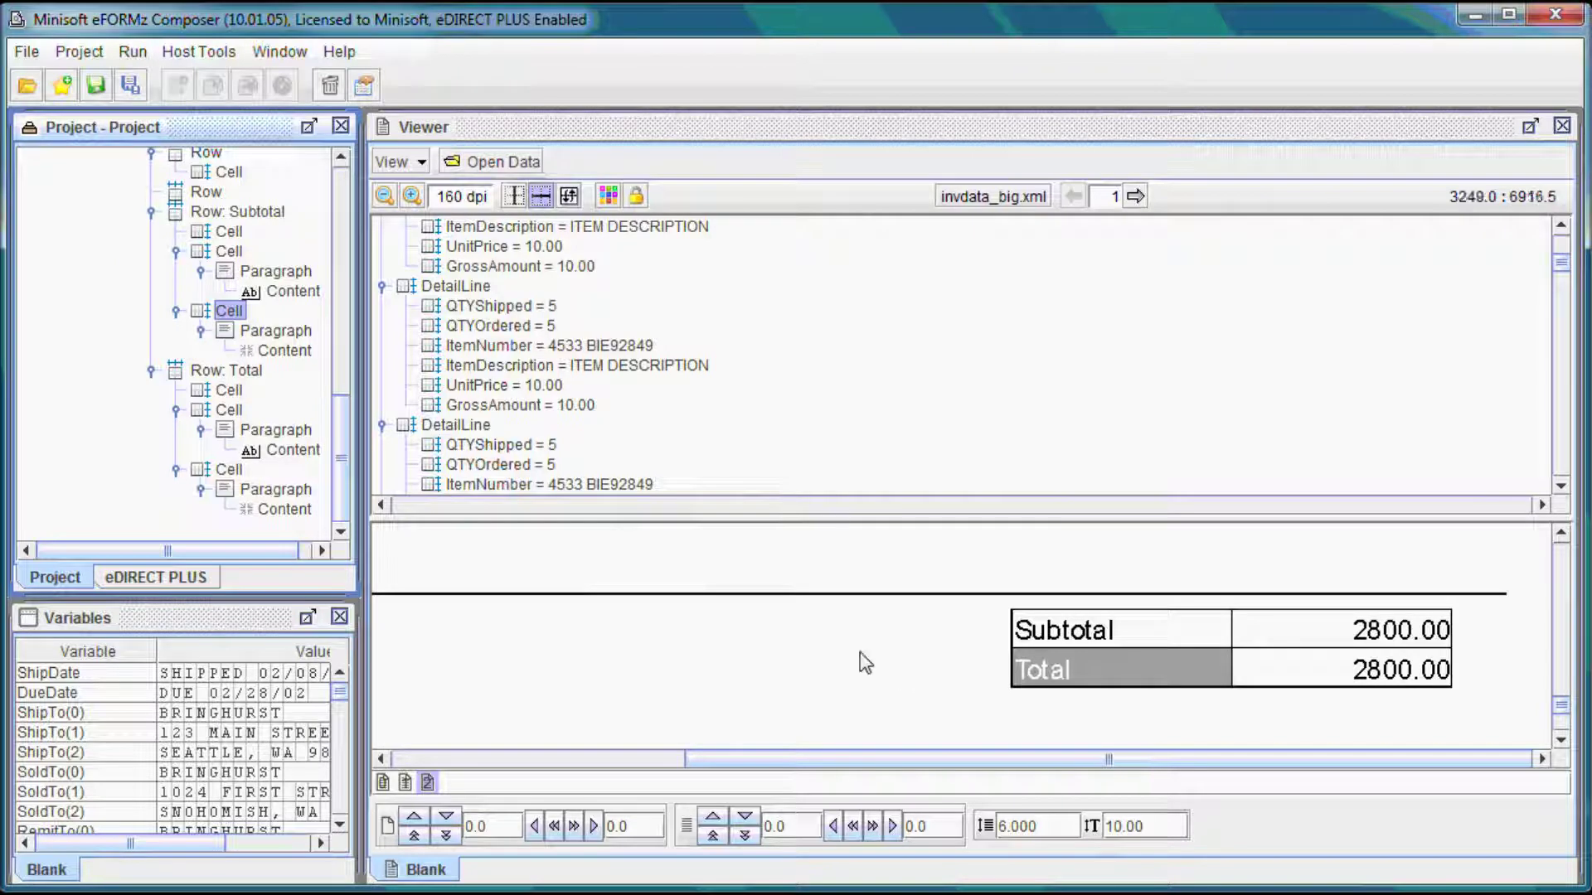
Show the data tree and the invoice preview side by side at 90 dpi, giving the preview most of the width.
{"action": "left_click", "coordinate": [385, 196]}
{"action": "left_click", "coordinate": [385, 197]}
{"action": "left_click", "coordinate": [385, 197]}
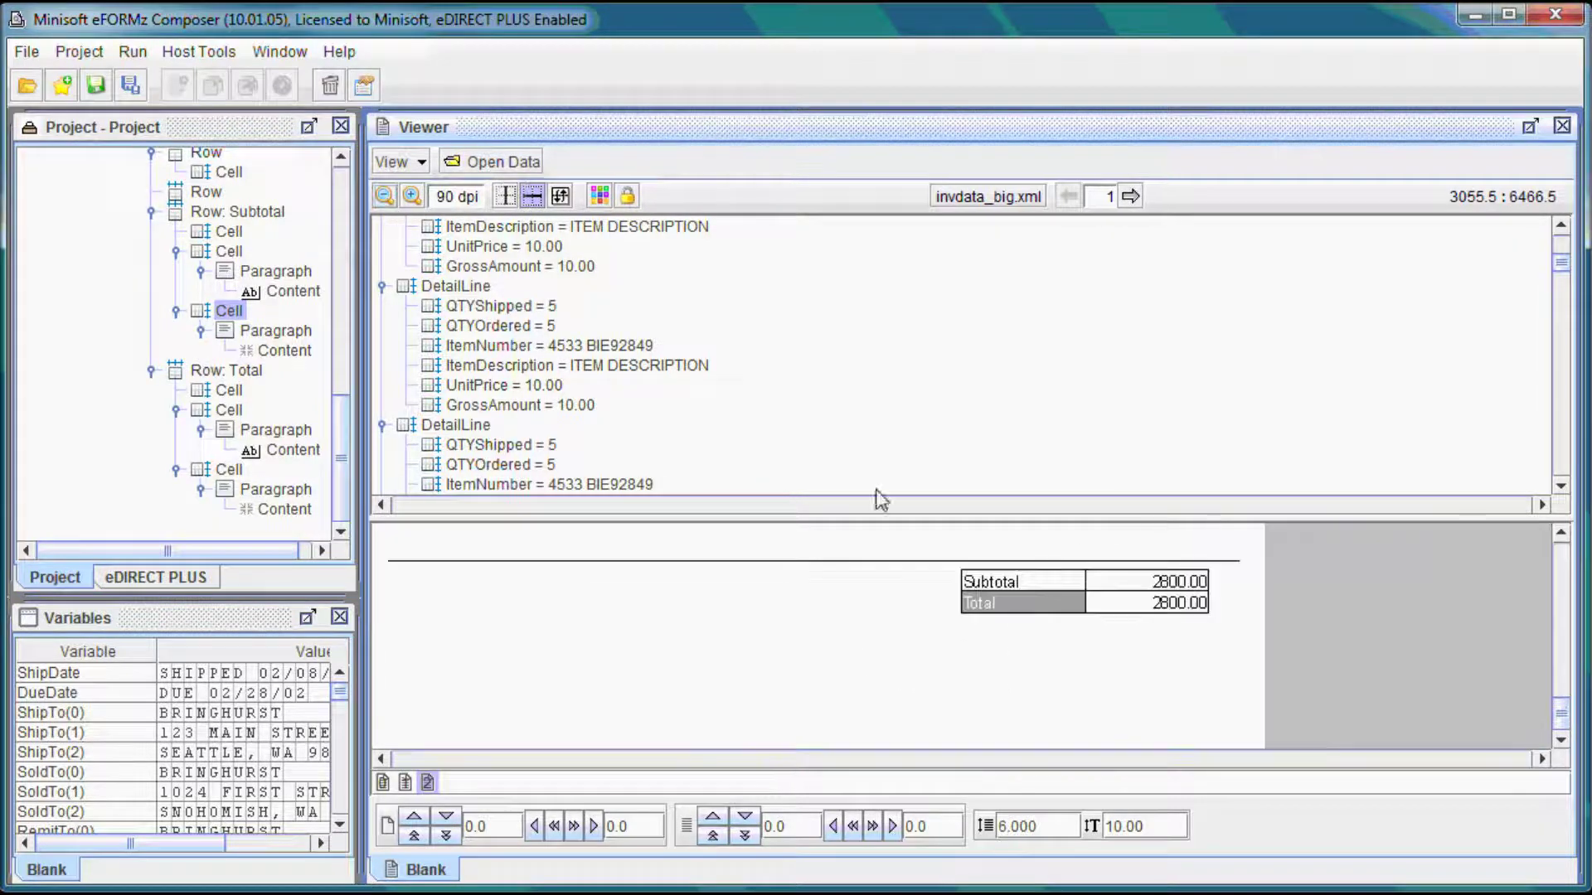
{"action": "left_click", "coordinate": [506, 195]}
{"action": "left_click_drag", "start_coordinate": [993, 425], "coordinate": [764, 423]}
{"action": "left_click_drag", "start_coordinate": [1563, 570], "coordinate": [1538, 251]}
{"action": "left_click_drag", "start_coordinate": [767, 511], "coordinate": [586, 507]}
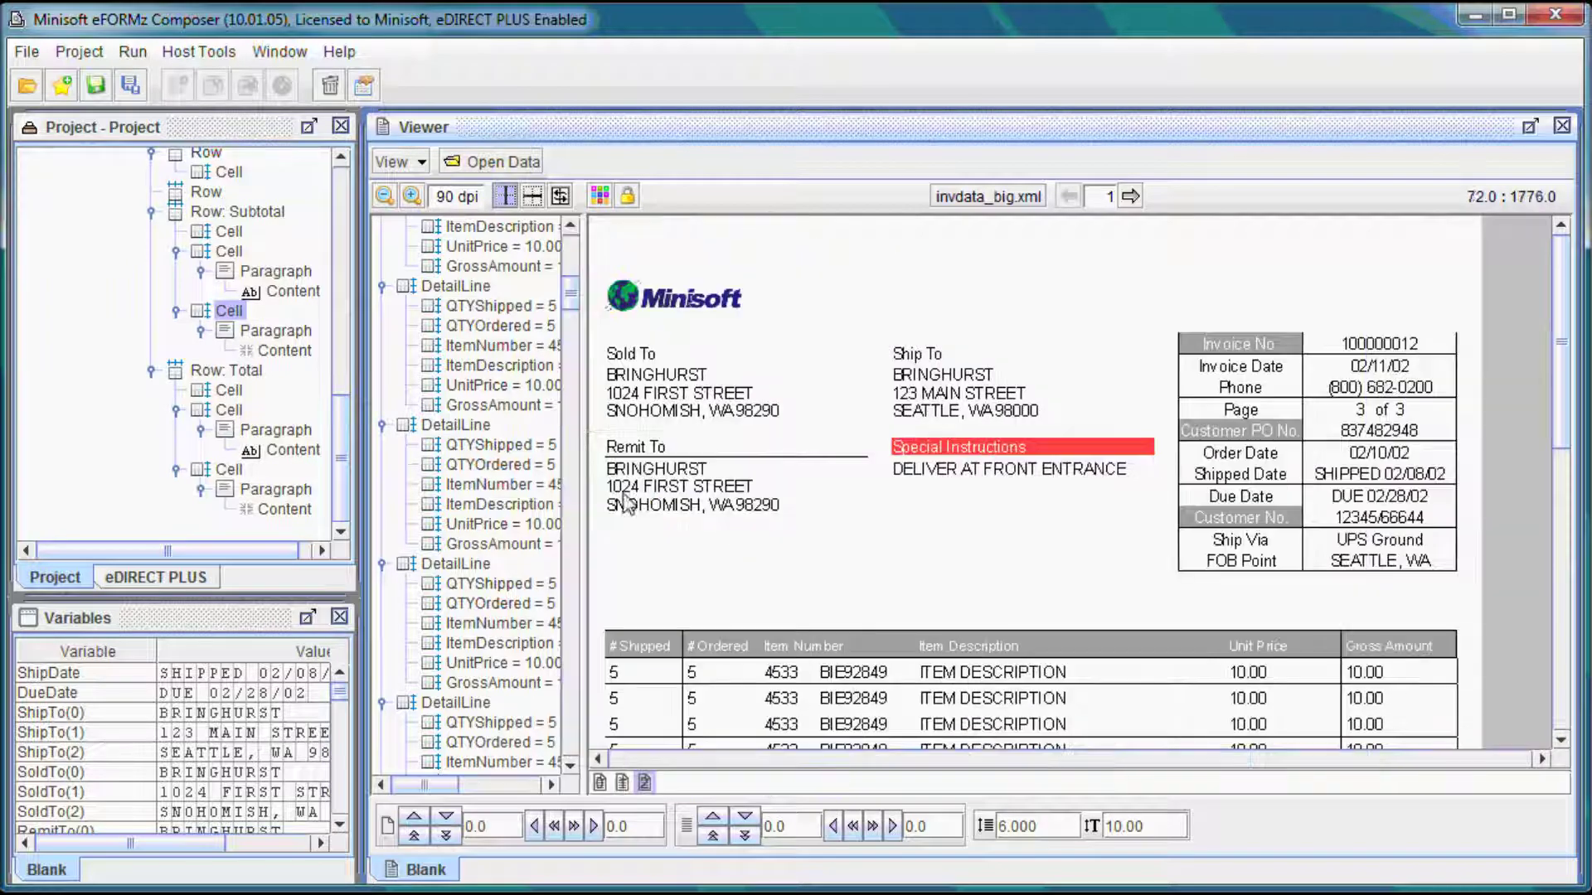
{"action": "left_click_drag", "start_coordinate": [590, 411], "coordinate": [452, 424]}
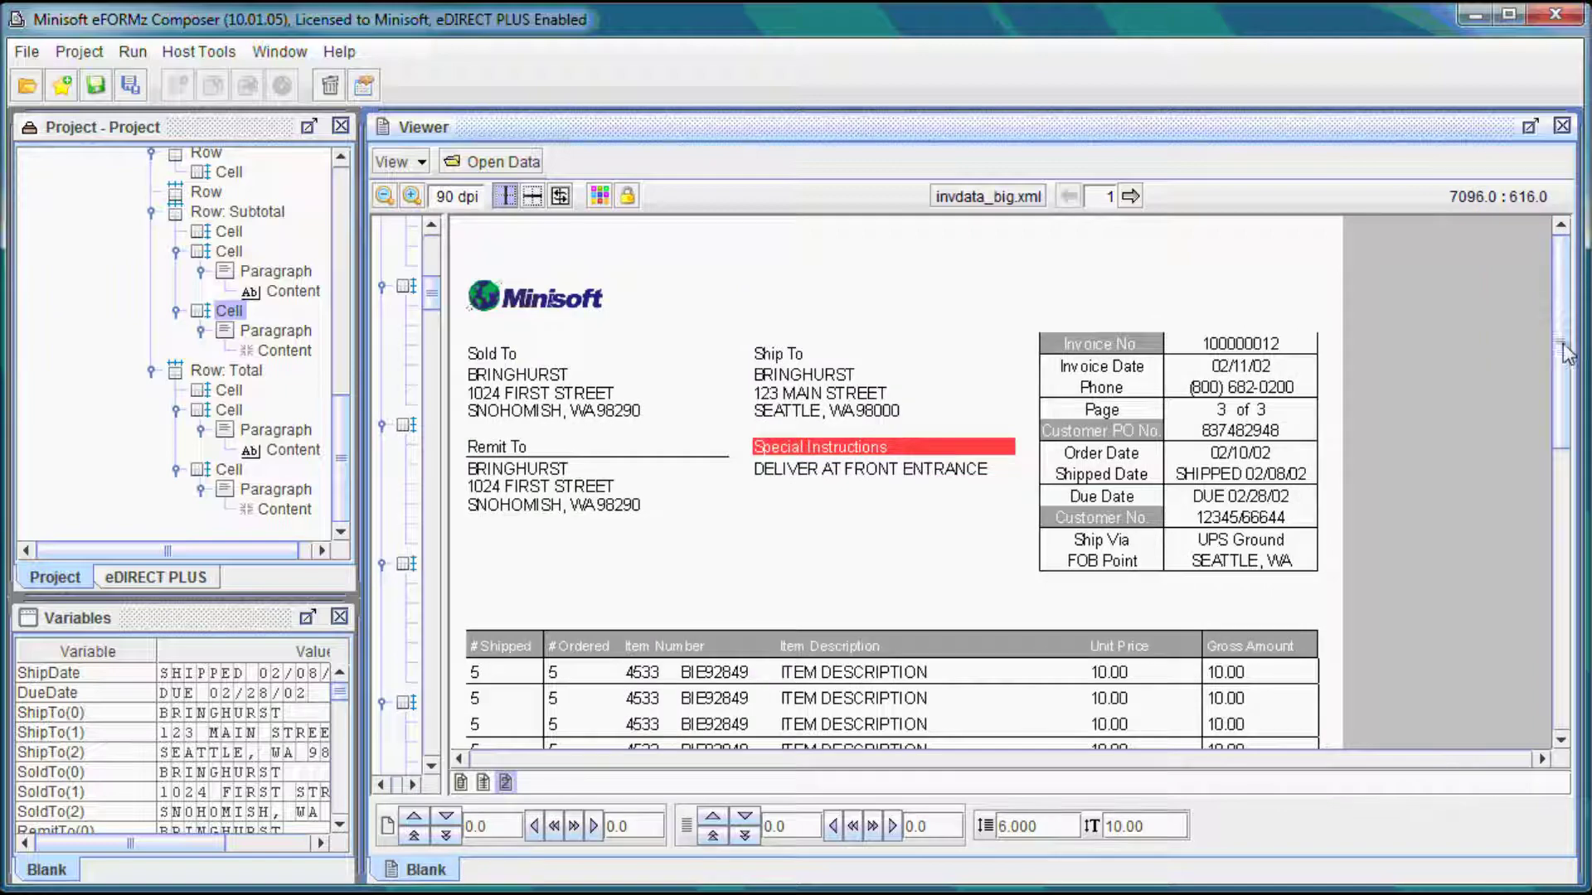
Examine the invoice preview from the last page back to the first, and view the first page at 120 dpi.
{"action": "left_click_drag", "start_coordinate": [1567, 330], "coordinate": [1506, 259]}
{"action": "left_click", "coordinate": [482, 783]}
{"action": "left_click_drag", "start_coordinate": [1565, 352], "coordinate": [1548, 273]}
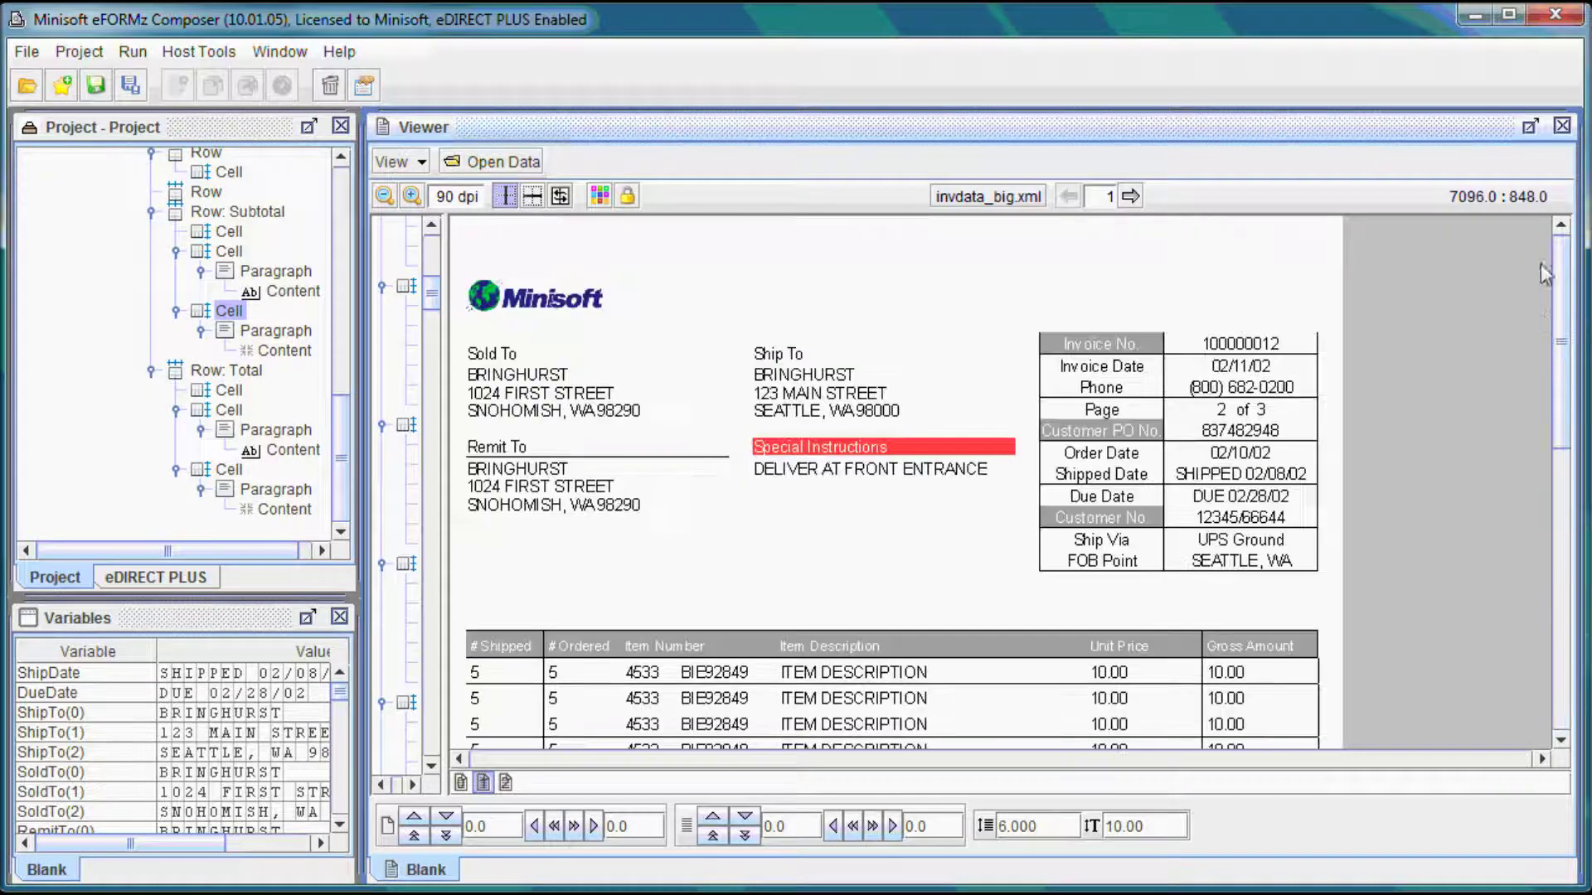
{"action": "left_click", "coordinate": [461, 783]}
{"action": "left_click_drag", "start_coordinate": [1557, 345], "coordinate": [1536, 259]}
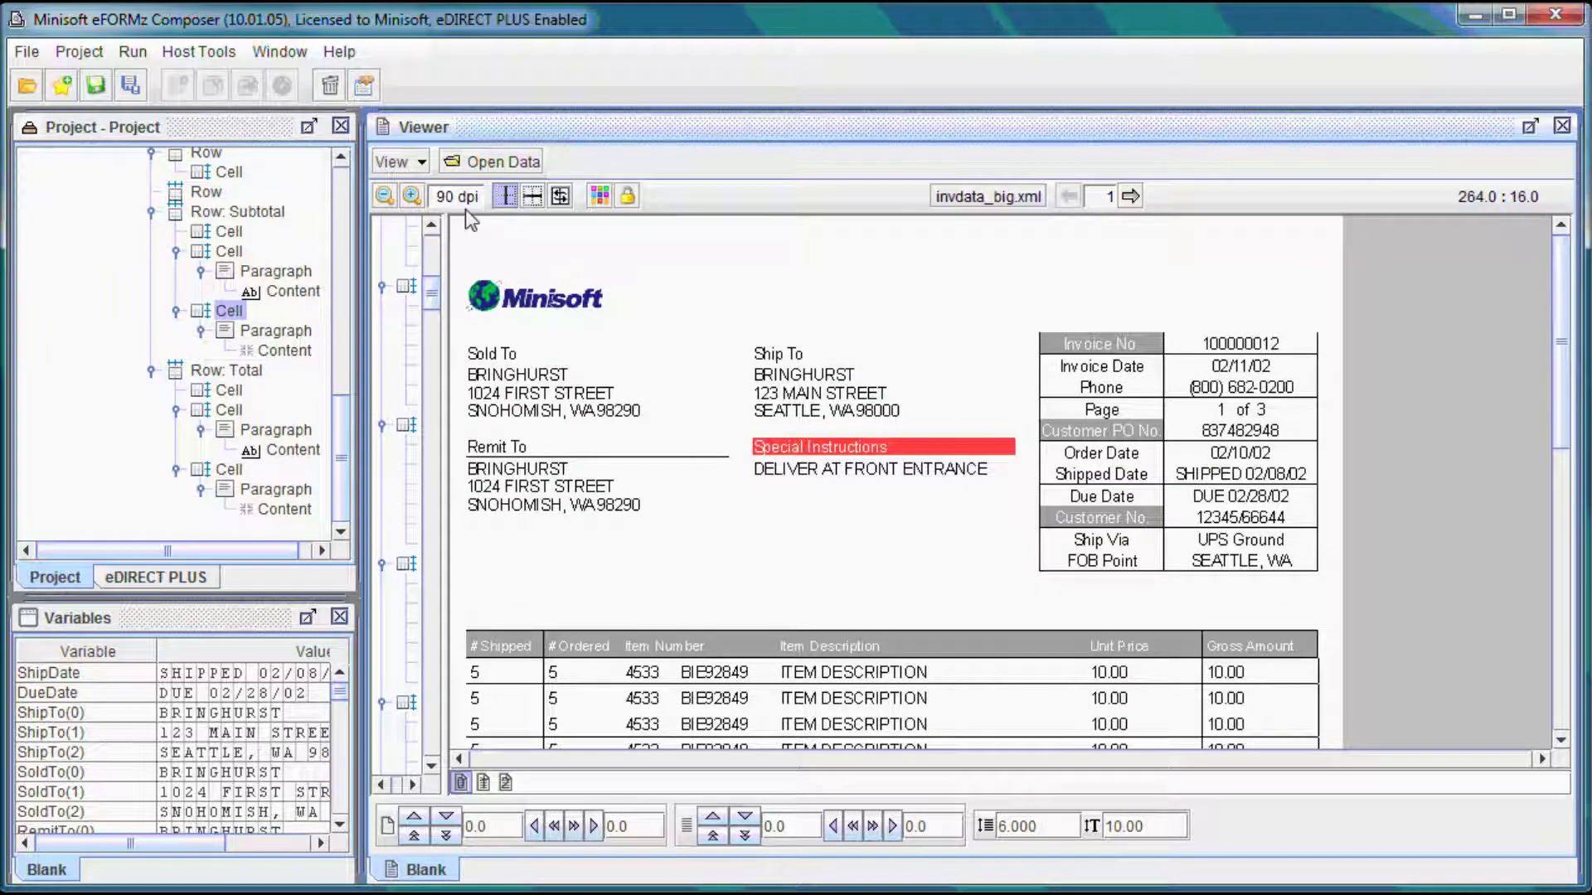
{"action": "left_click", "coordinate": [411, 196]}
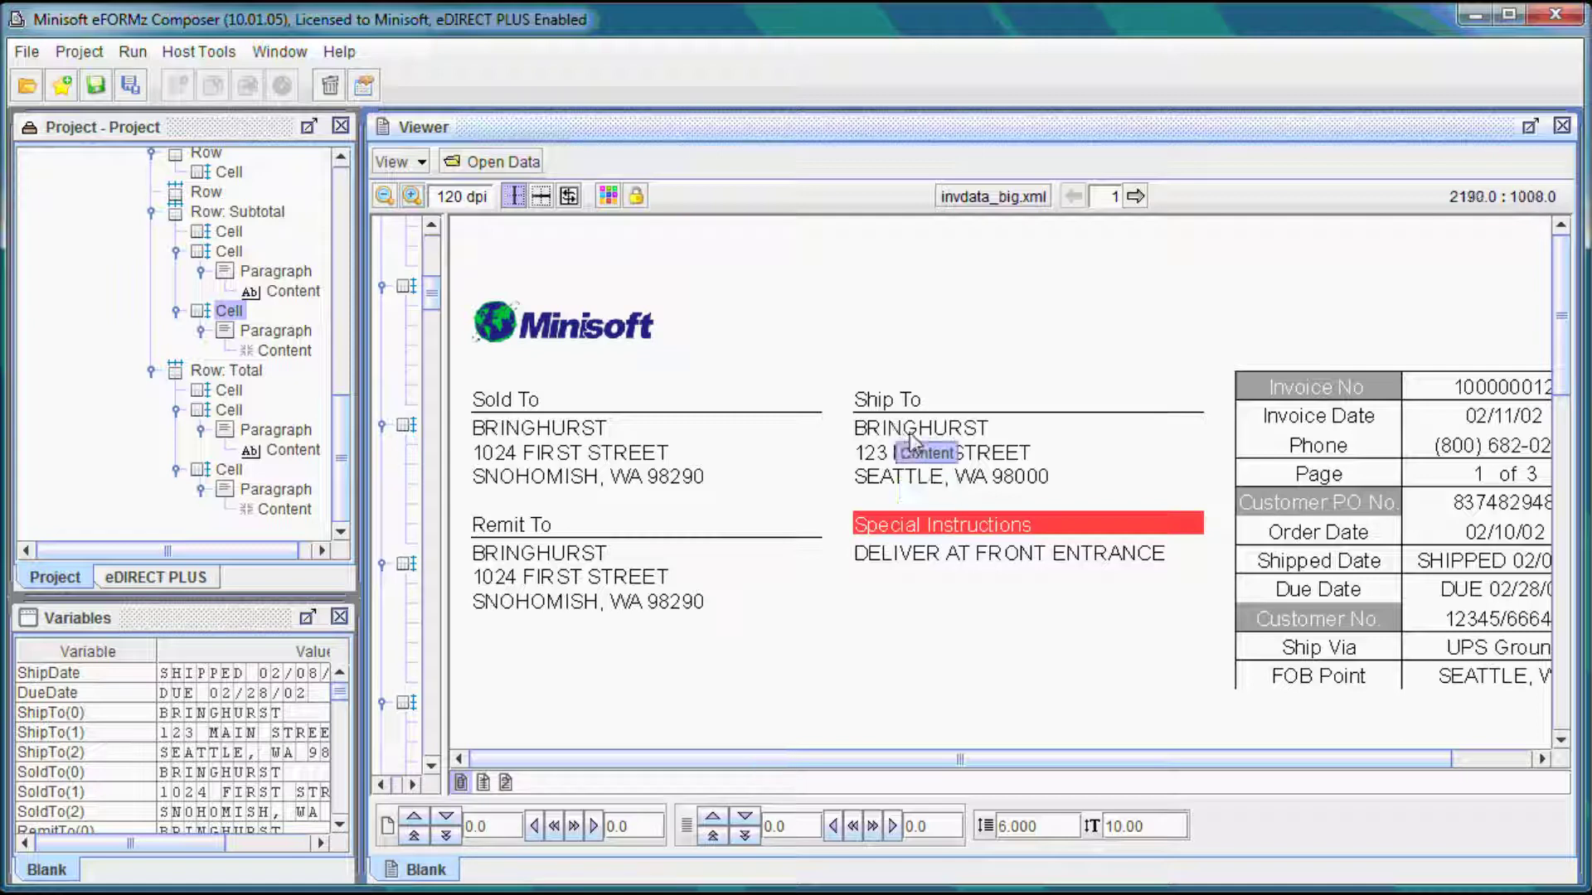
Start a PDF output of the invoice with the Video_sample folder as its destination.
{"action": "left_click", "coordinate": [133, 51]}
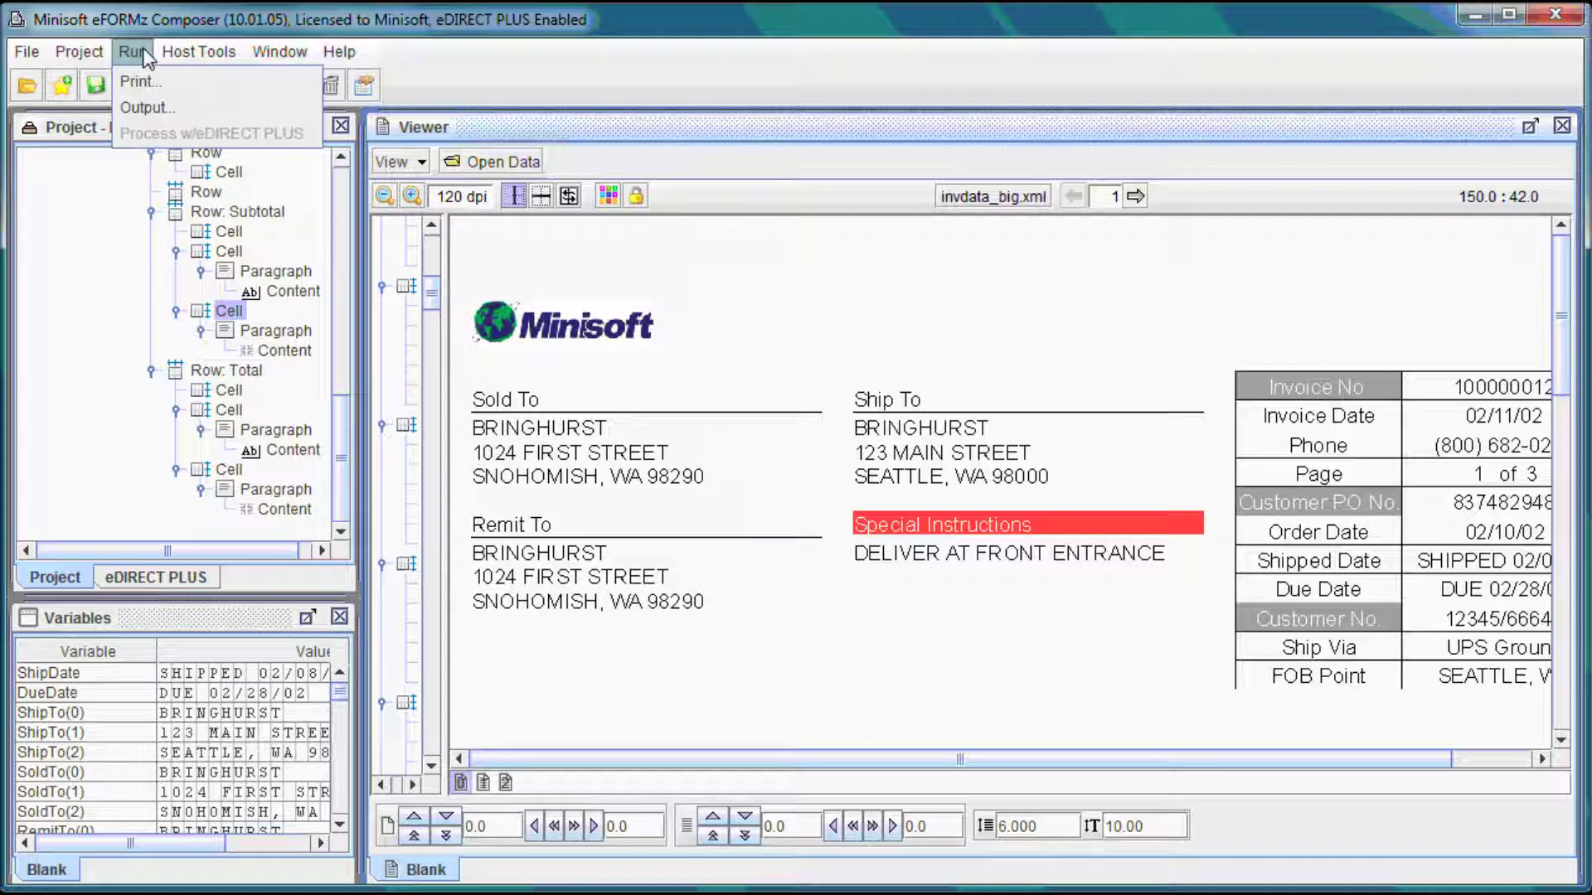
{"action": "left_click", "coordinate": [145, 108]}
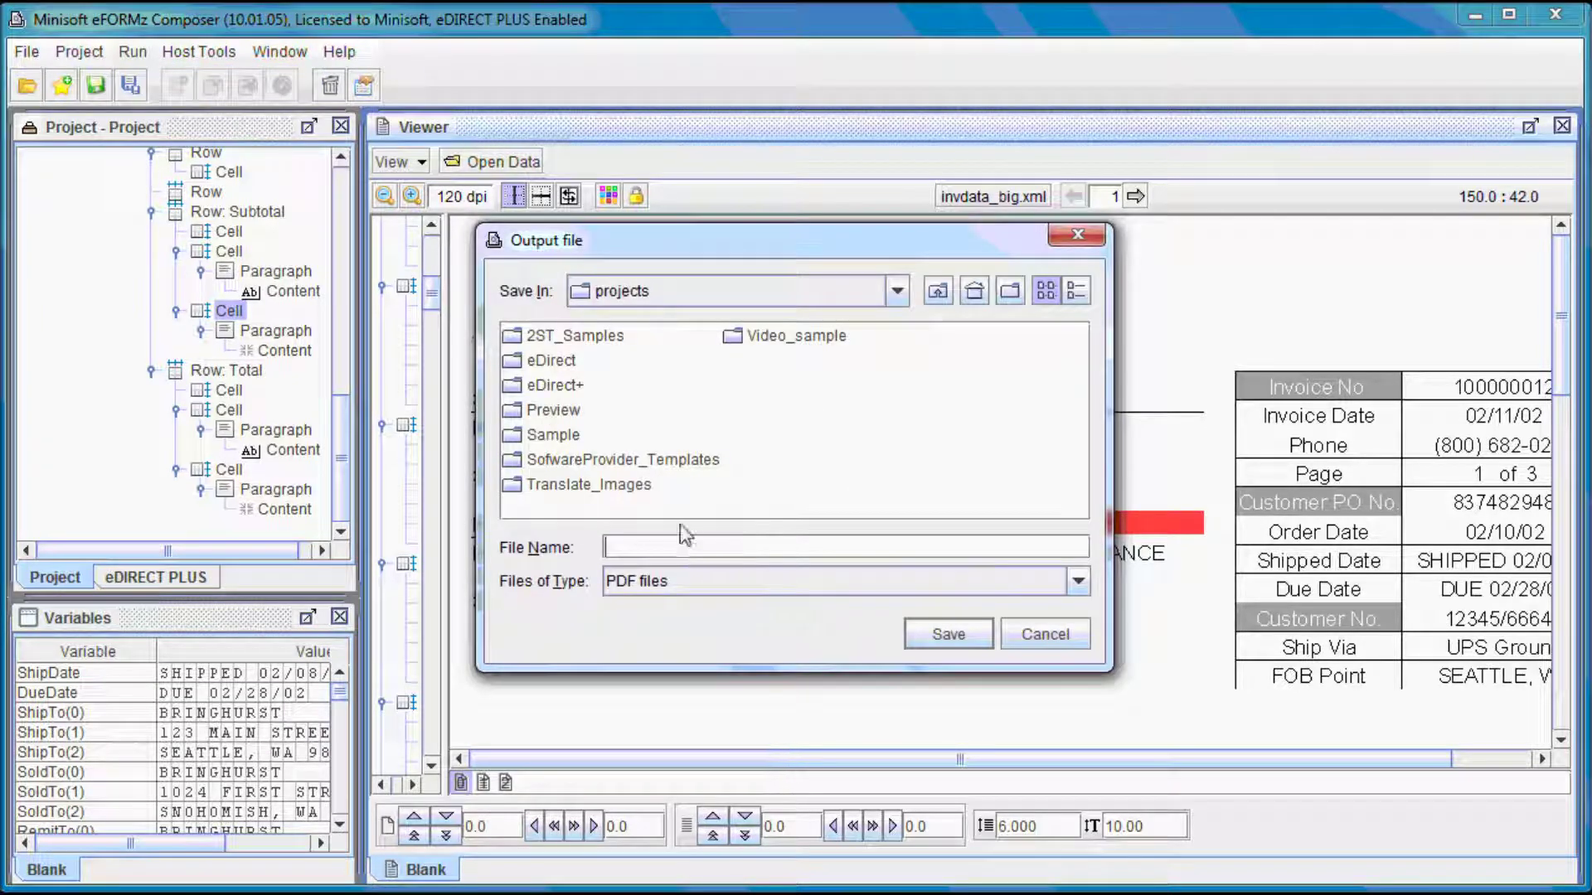
{"action": "left_click", "coordinate": [767, 337]}
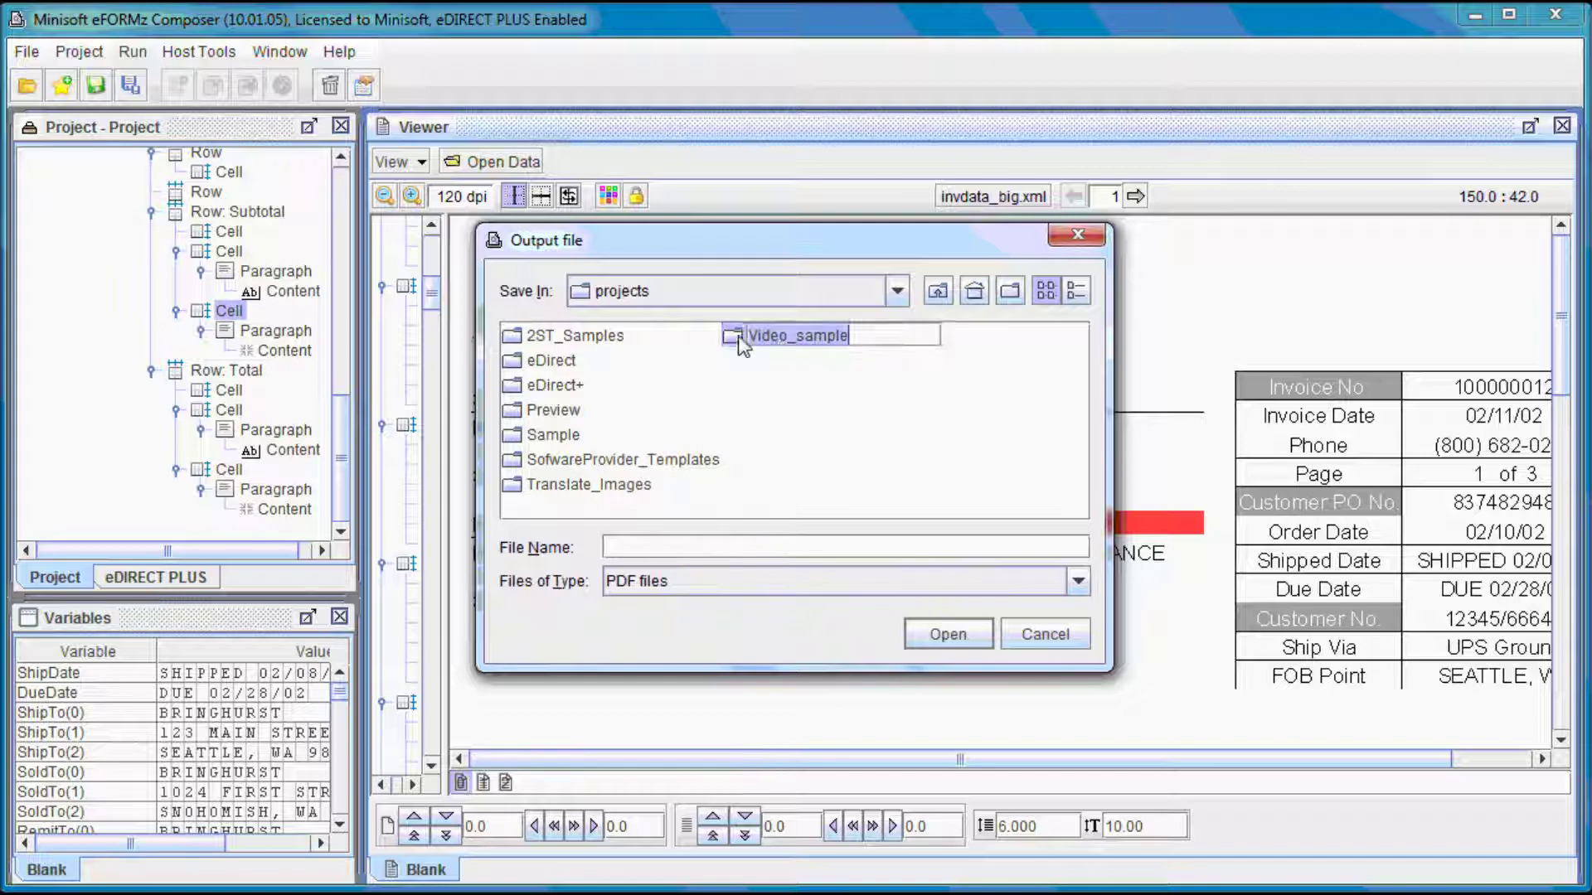
{"action": "double_click", "coordinate": [774, 340]}
{"action": "left_click", "coordinate": [655, 554]}
{"action": "key", "text": "Caps_Lock"}
{"action": "type", "text": "s"}
{"action": "key", "text": "Caps_Lock"}
{"action": "type", "text": "AMPLE"}
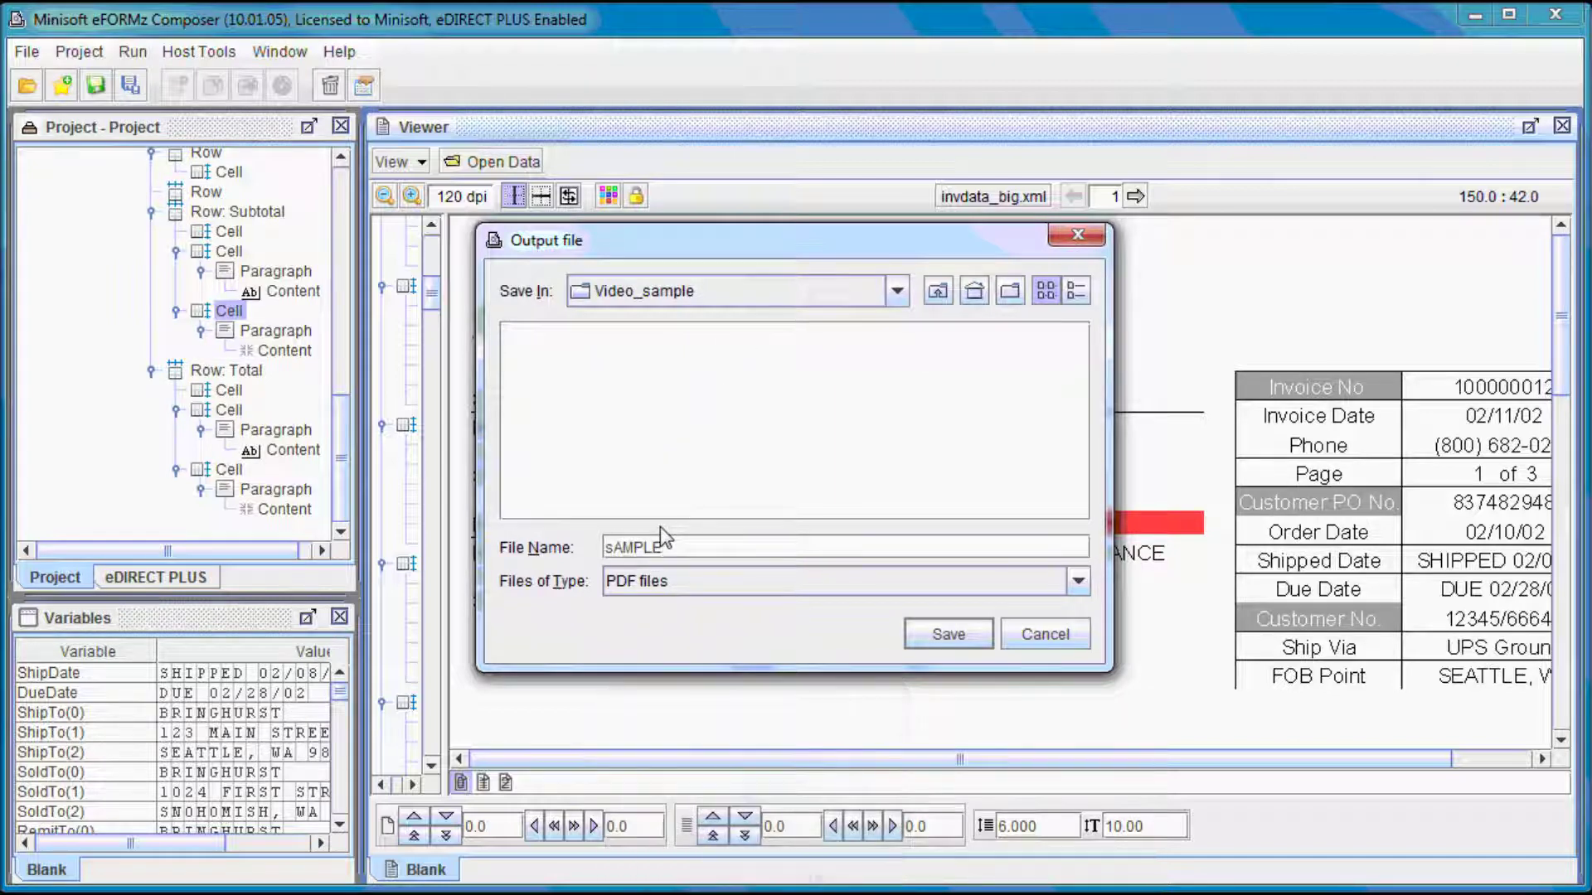
{"action": "key", "text": "BackSpace"}
{"action": "key", "text": "BackSpace"}
{"action": "key", "text": "BackSpace"}
{"action": "key", "text": "BackSpace"}
{"action": "key", "text": "BackSpace"}
{"action": "key", "text": "BackSpace"}
Name the PDF output file "Sample" and save it.
{"action": "type", "text": "S"}
{"action": "key", "text": "Caps_Lock"}
{"action": "type", "text": "ample"}
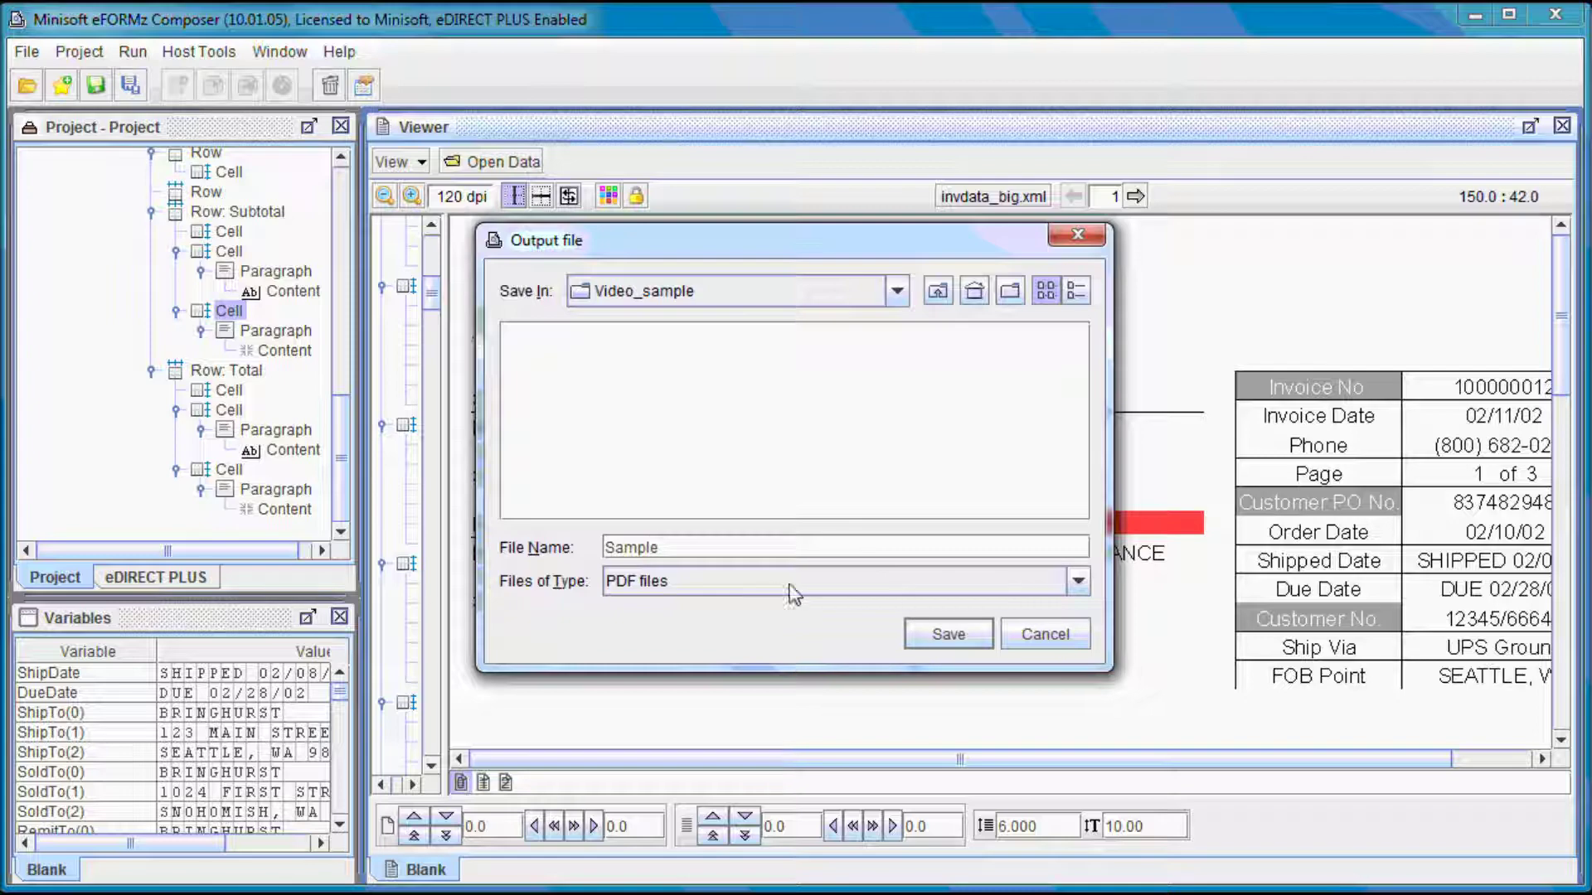
{"action": "left_click", "coordinate": [975, 638]}
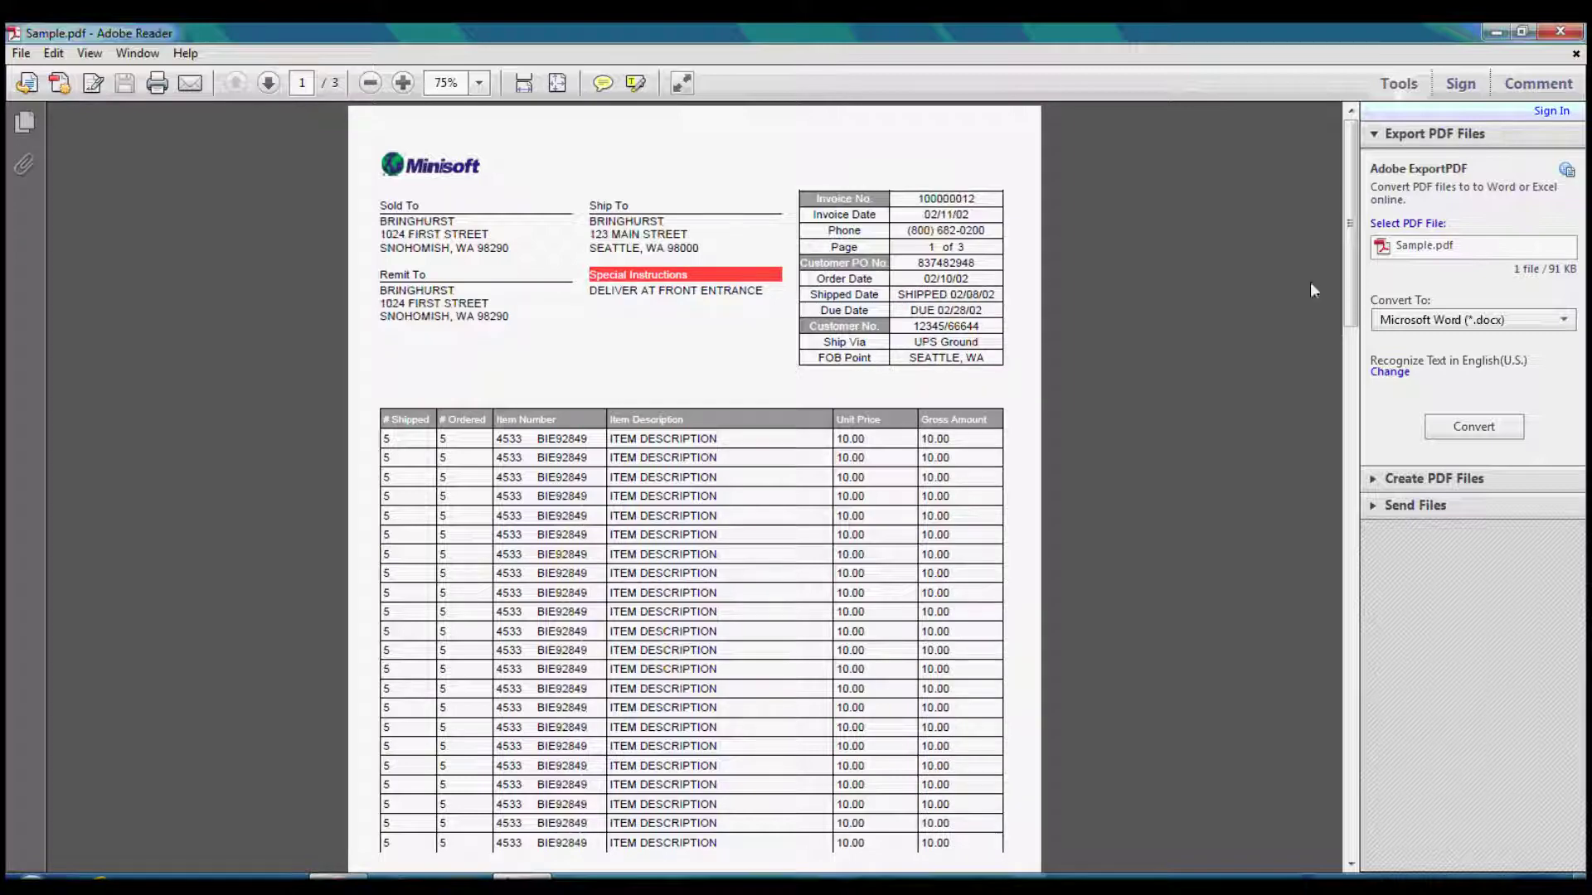
Examine the generated Sample.pdf in Adobe Reader down to the last page's totals, and return to its first page.
{"action": "left_click_drag", "start_coordinate": [1350, 223], "coordinate": [1274, 763]}
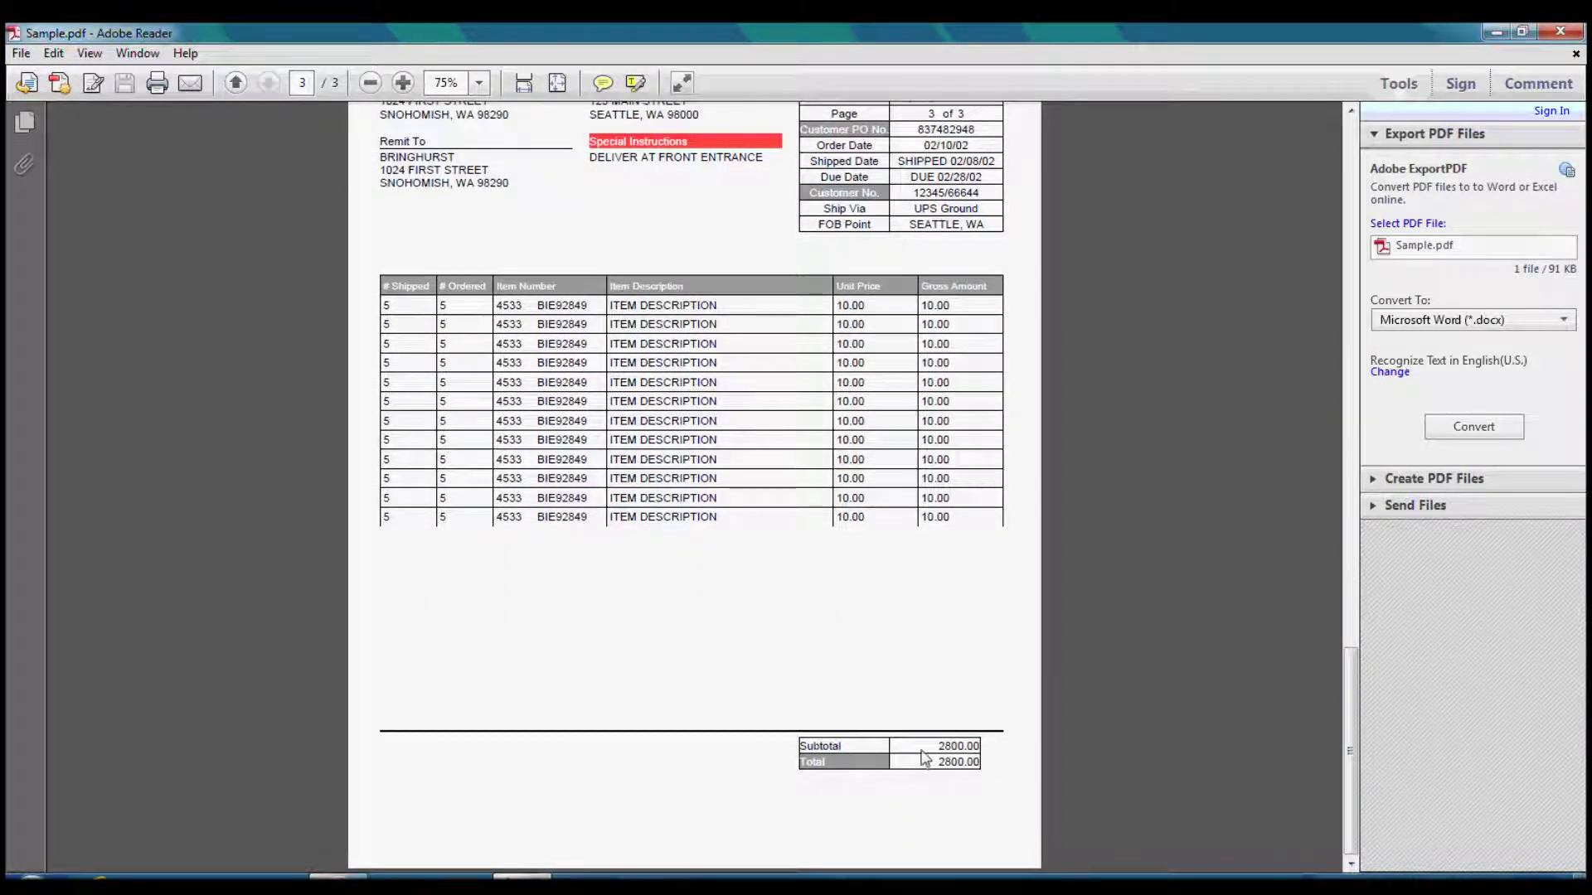
{"action": "left_click_drag", "start_coordinate": [1336, 655], "coordinate": [1310, 116]}
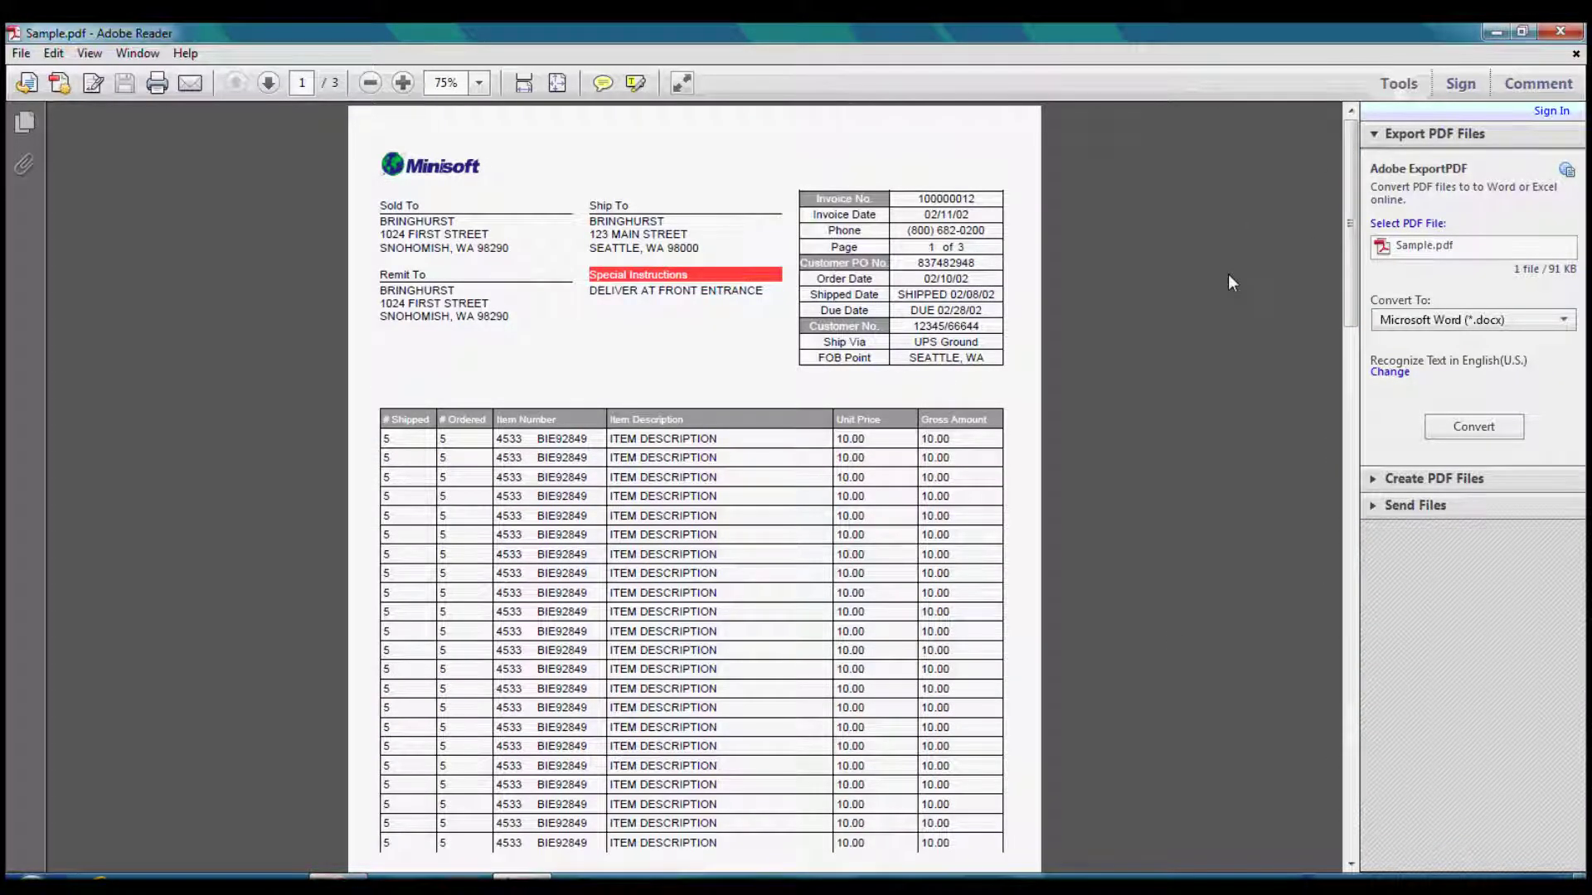